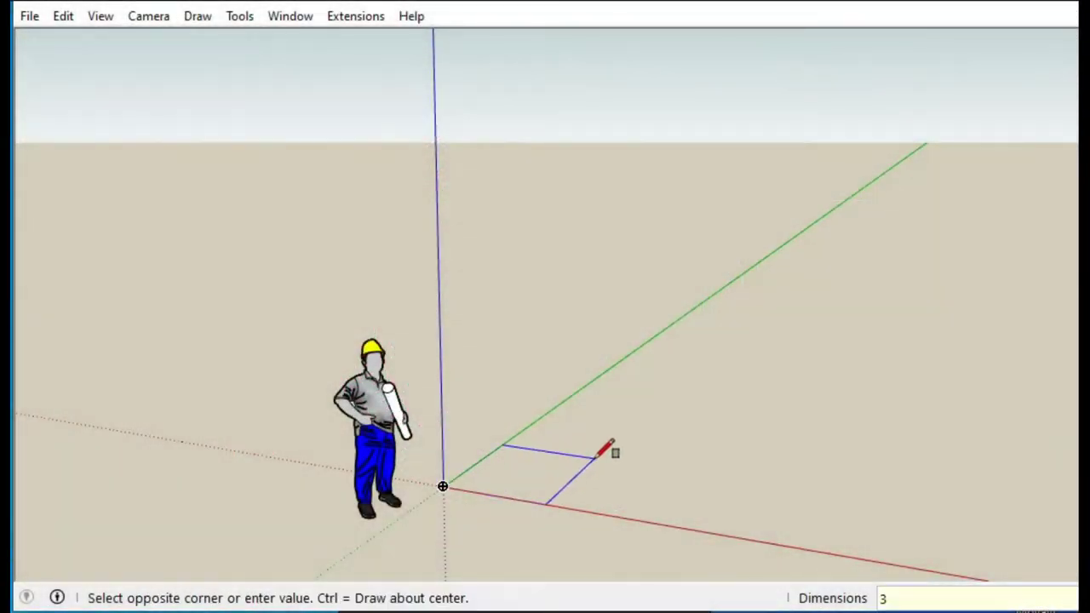
# Finish the ground rectangle and switch the camera to Top view.
pyautogui.press('Return')
pyautogui.press('o')
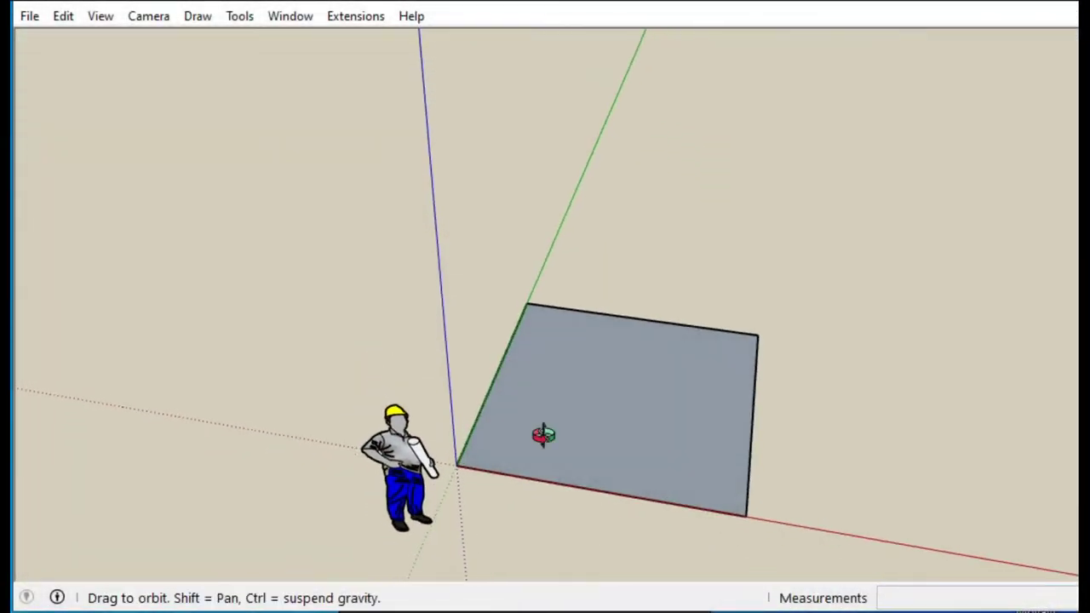
pyautogui.moveTo(584, 450); pyautogui.dragTo(642, 301)
pyautogui.click(146, 23)
pyautogui.click(451, 79)
pyautogui.scroll(-3, 557, 263)
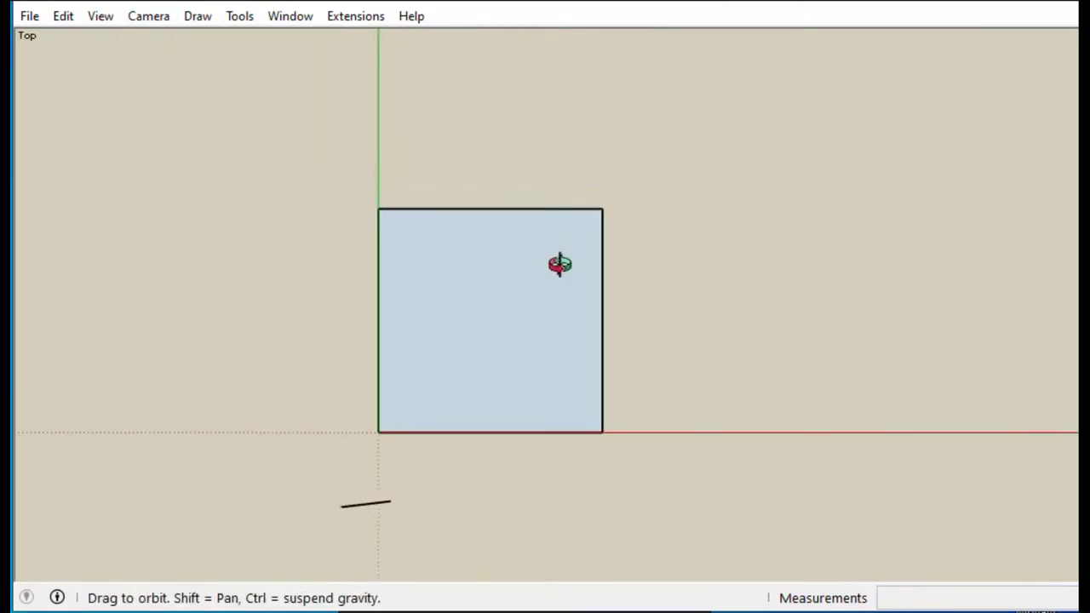
# Copy the ground face upward with Move to start the next block.
pyautogui.click(533, 304)
pyautogui.press('m')
pyautogui.click(394, 418)
pyautogui.click(394, 252)
pyautogui.scroll(-3, 465, 375)
pyautogui.scroll(1, 465, 255)
# Draw room rectangles of 1, 3×3 and 1,5×3 m above the first block.
pyautogui.press('r')
pyautogui.click(394, 247)
pyautogui.write('1')
pyautogui.press('Return')
pyautogui.scroll(-2, 441, 204)
pyautogui.click(409, 226)
pyautogui.write('3;3')
pyautogui.press('Return')
pyautogui.scroll(1, 511, 179)
pyautogui.click(468, 146)
pyautogui.write('1,5;3')
pyautogui.press('Return')
# Add a 3×5 m room and draw the line closing the right edge.
pyautogui.scroll(-1, 570, 189)
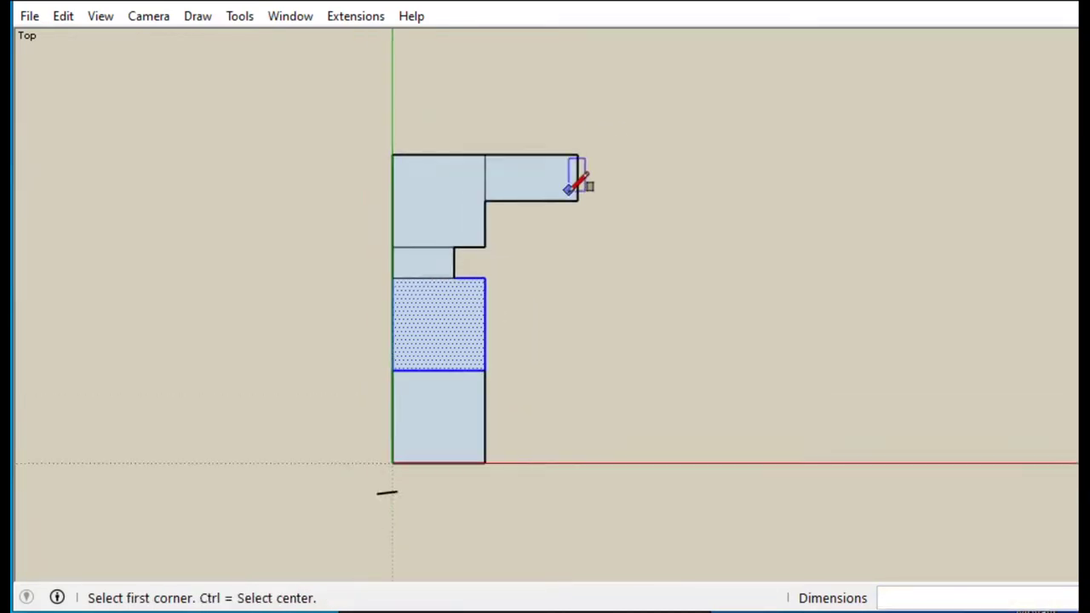
pyautogui.scroll(-1, 571, 192)
pyautogui.click(499, 415)
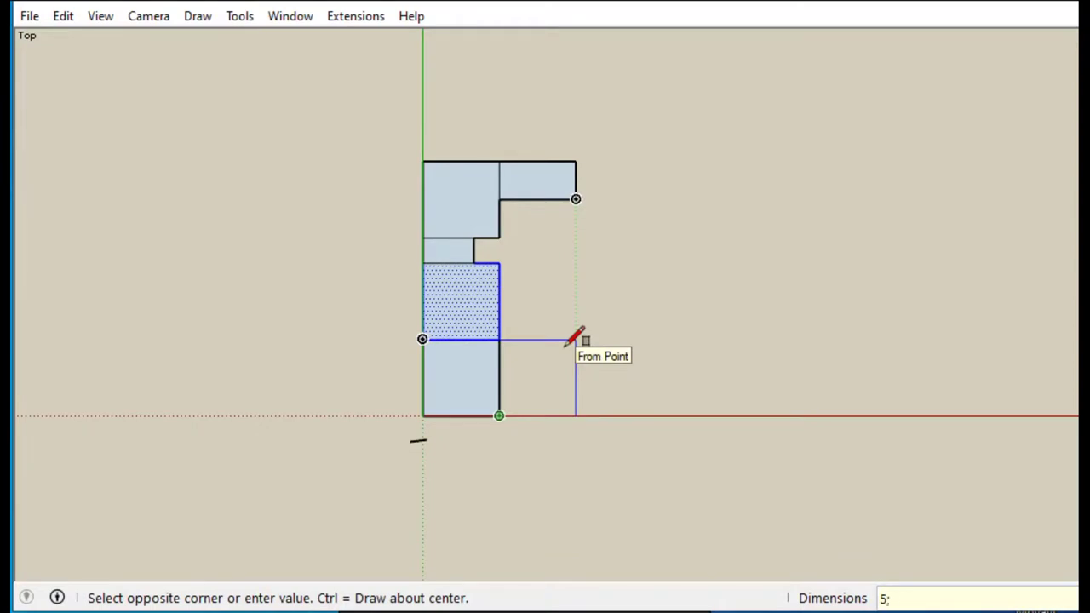
pyautogui.press('Return')
pyautogui.write('3;5')
pyautogui.press('Return')
pyautogui.click(576, 199)
pyautogui.press('space')
pyautogui.scroll(2, 397, 145)
# Dimension the left-side room edges: 3,00, 3,00, 1,00 and 3,00 m.
pyautogui.press('d')
pyautogui.click(399, 490)
pyautogui.click(400, 372)
pyautogui.click(363, 473)
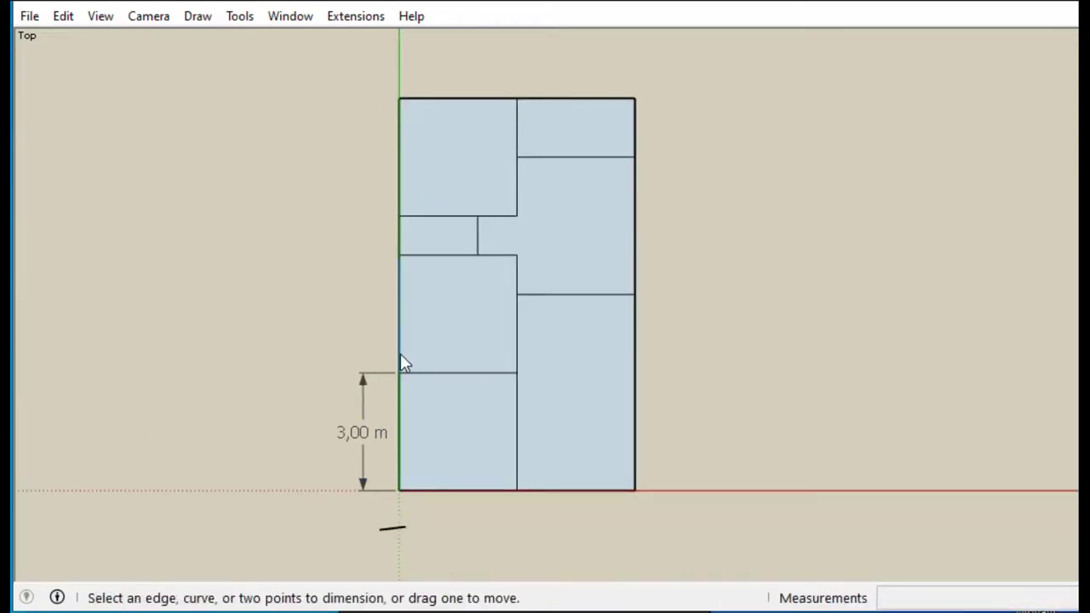
pyautogui.click(399, 372)
pyautogui.click(400, 256)
pyautogui.click(362, 315)
pyautogui.click(400, 255)
pyautogui.press('Escape')
pyautogui.click(400, 236)
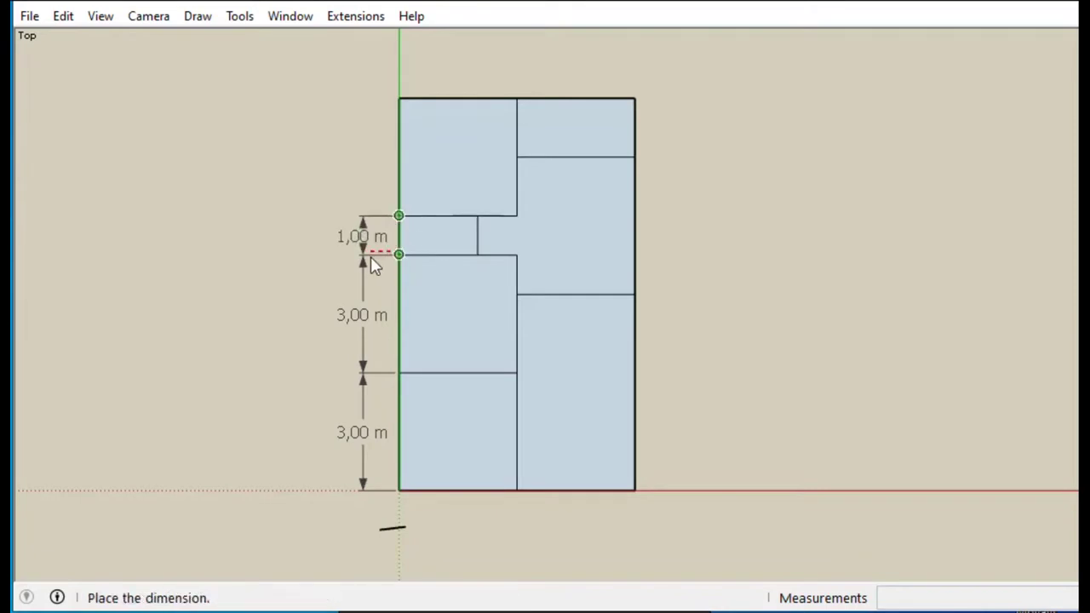
pyautogui.click(372, 258)
pyautogui.click(400, 162)
pyautogui.click(370, 206)
# Dimension the top 3,00 m edge and right-side edges 1,50, 3,50 and 5,00 m.
pyautogui.click(460, 98)
pyautogui.click(534, 99)
pyautogui.click(534, 81)
pyautogui.click(634, 122)
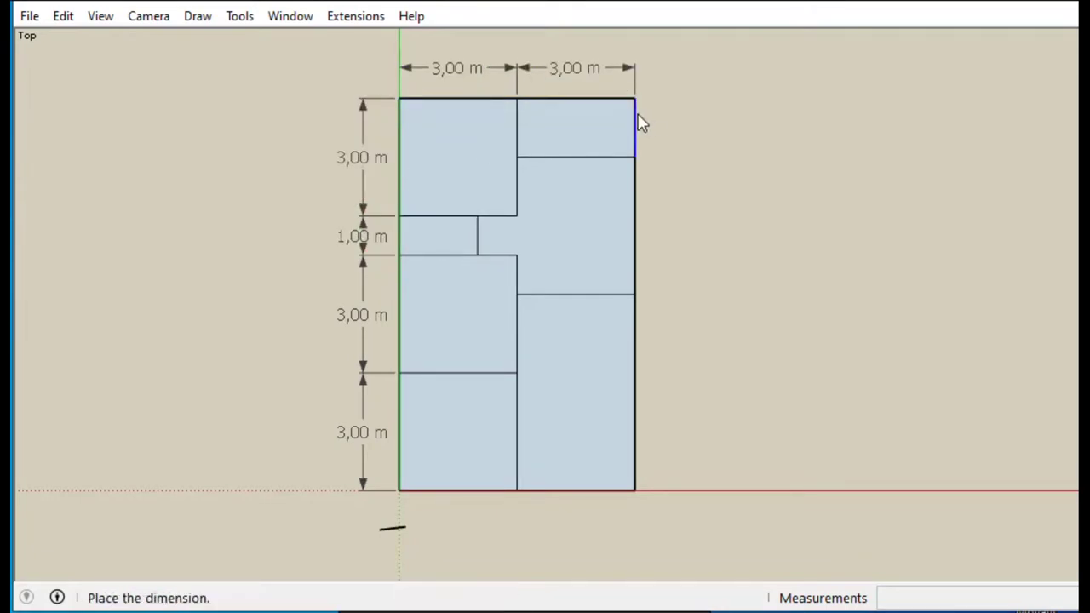
pyautogui.click(673, 136)
pyautogui.click(634, 178)
pyautogui.click(673, 190)
pyautogui.click(635, 313)
pyautogui.click(681, 339)
# Add the overall 6,00 m width and 10,00 m length dimensions.
pyautogui.click(400, 489)
pyautogui.click(634, 489)
pyautogui.click(640, 517)
pyautogui.click(399, 489)
pyautogui.click(400, 98)
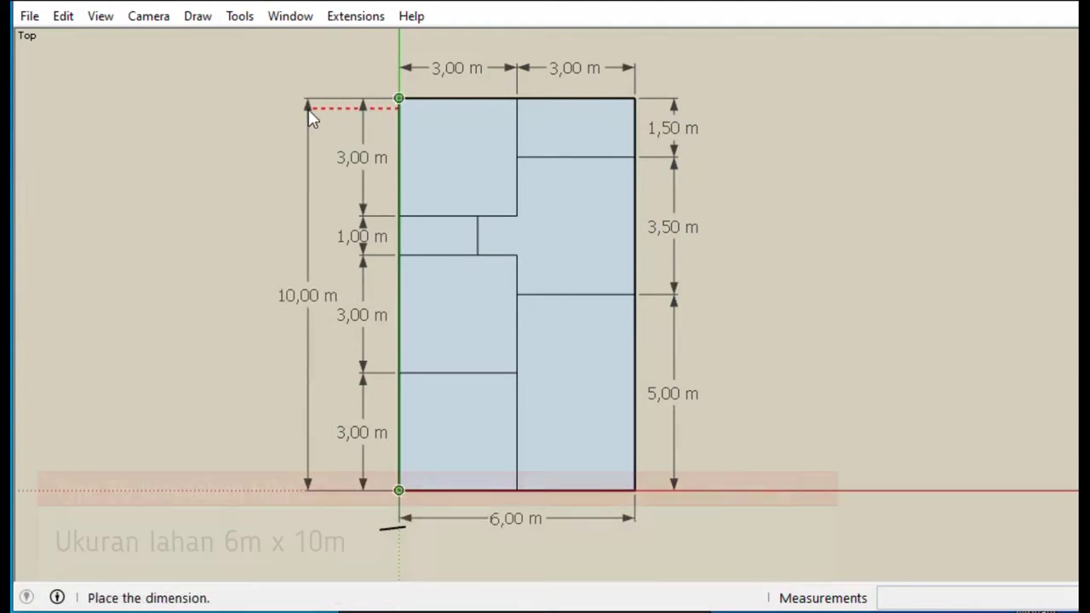
pyautogui.click(312, 108)
# Switch the camera to Parallel Projection and return to Top view.
pyautogui.press('space')
pyautogui.moveTo(571, 434)
pyautogui.mouseDown(button='middle')
pyautogui.moveTo(474, 377)
pyautogui.moveTo(160, 26)
pyautogui.mouseUp(button='middle')
pyautogui.click(149, 16)
pyautogui.click(204, 111)
pyautogui.scroll(-3, 492, 341)
pyautogui.scroll(5, 491, 340)
pyautogui.moveTo(489, 511); pyautogui.dragTo(489, 453)
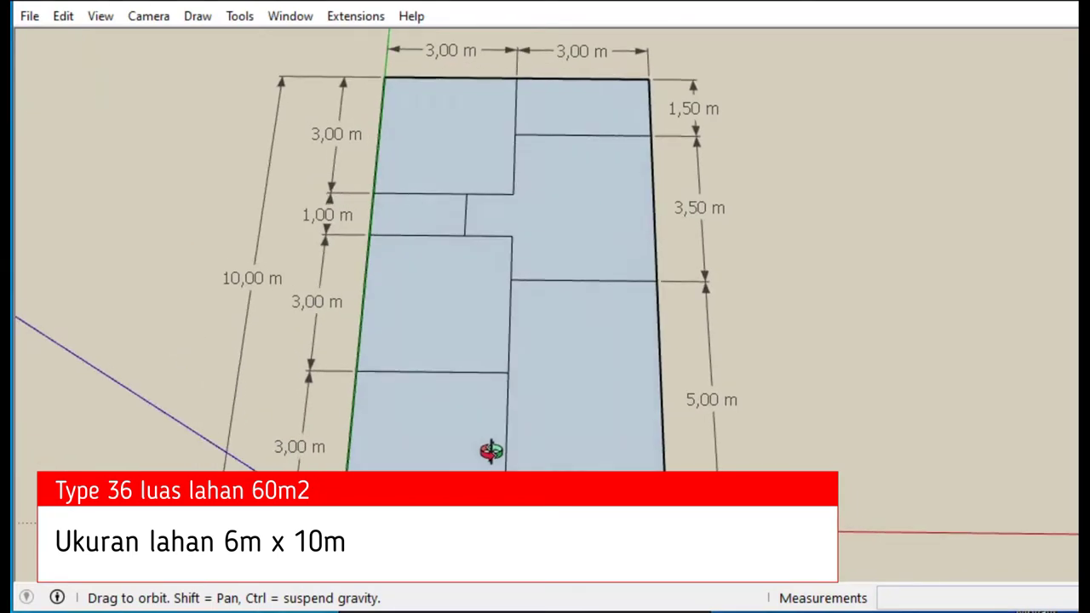
pyautogui.click(149, 15)
pyautogui.click(426, 84)
pyautogui.click(149, 16)
pyautogui.click(171, 61)
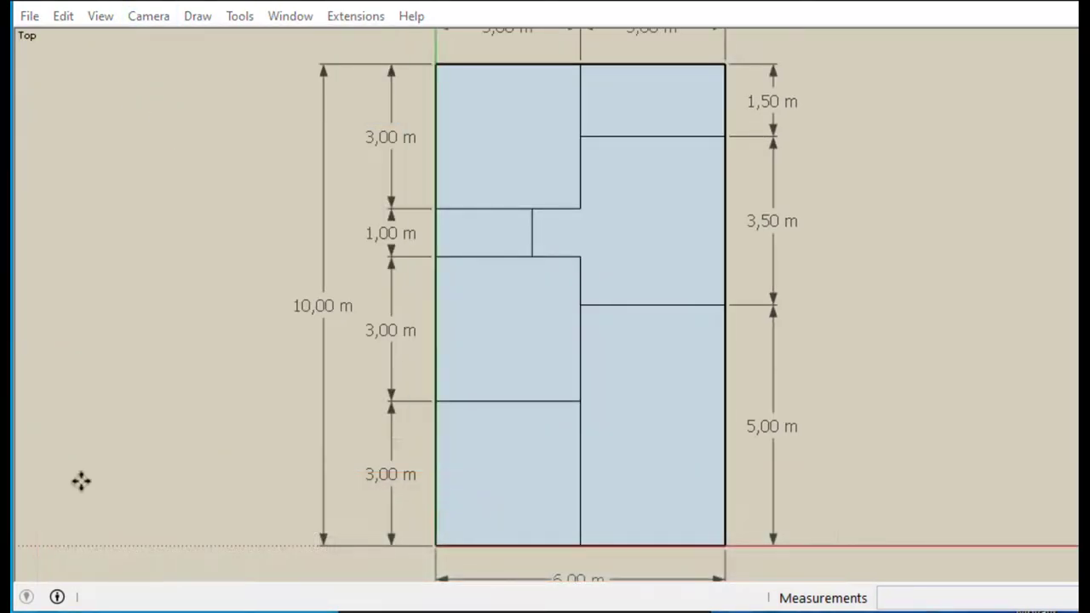
# Place 3D text labels Carport, Ruang Tamu and Taman in their rooms.
pyautogui.write('Carport')
pyautogui.click(558, 418)
pyautogui.click(627, 423)
pyautogui.write('Ruang Tamu')
pyautogui.click(530, 417)
pyautogui.click(616, 252)
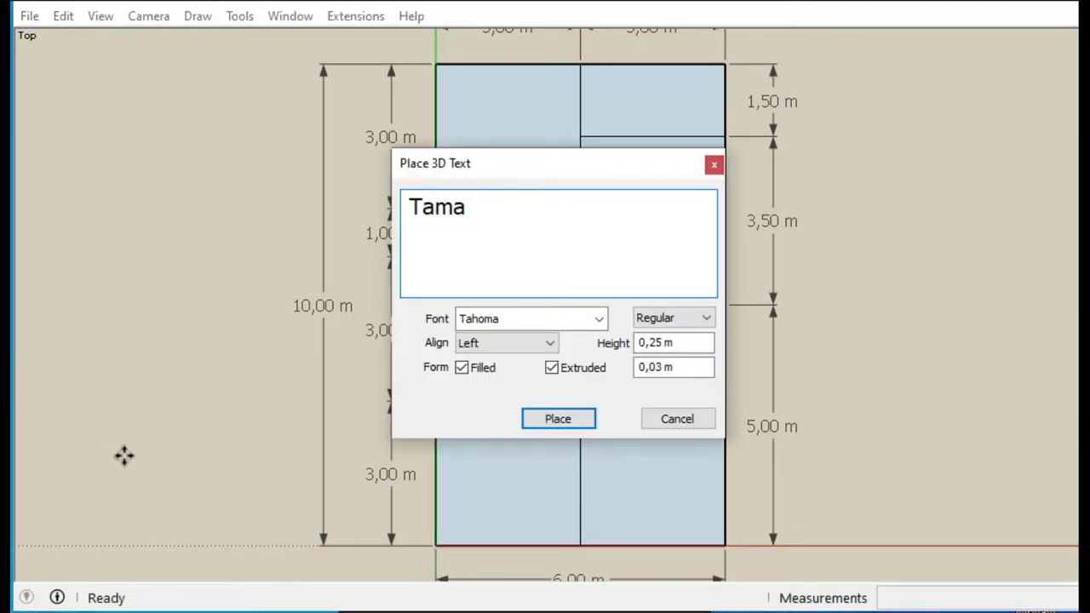
pyautogui.click(579, 424)
# Add a two-line Kamar Tidur 3D label in the middle-left room.
pyautogui.click(350, 343)
pyautogui.write('Kamar Tidur')
pyautogui.hotkey('ctrl', 'Left')
pyautogui.press('Return')
pyautogui.click(558, 418)
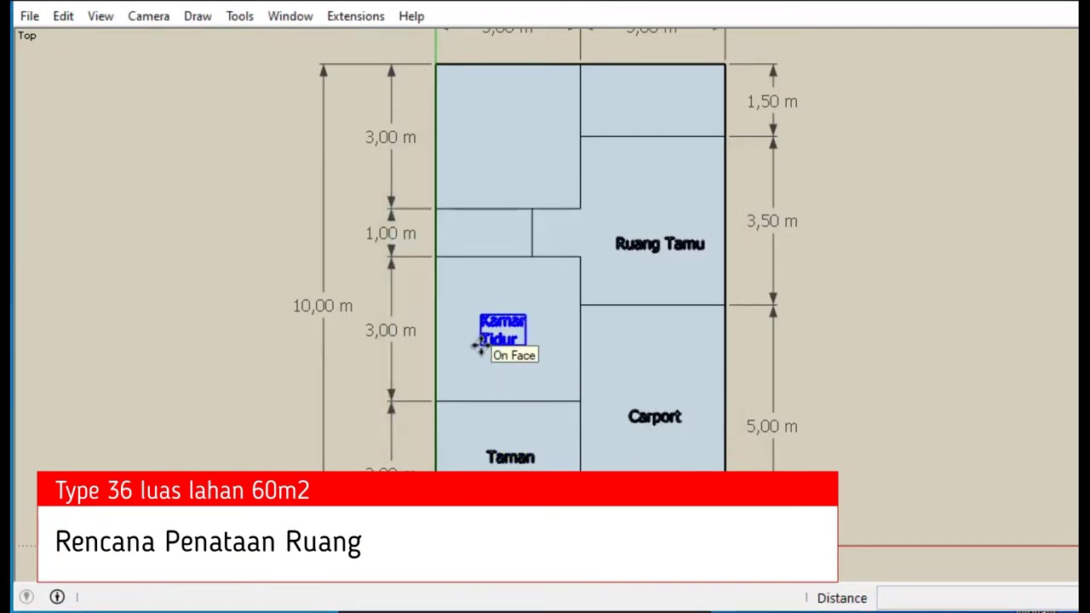
pyautogui.press('ctrl')
pyautogui.click(545, 355)
# Add 3D labels KM WC in the small room and Dapur.
pyautogui.hotkey('shift', 't')
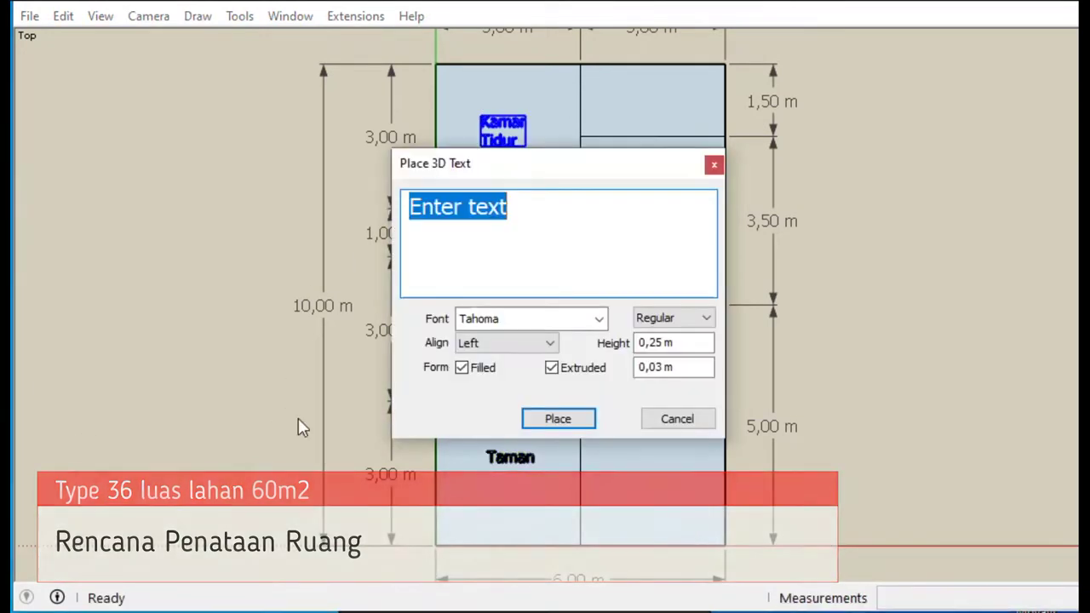
pyautogui.write('KM')
pyautogui.press('Return')
pyautogui.click(469, 237)
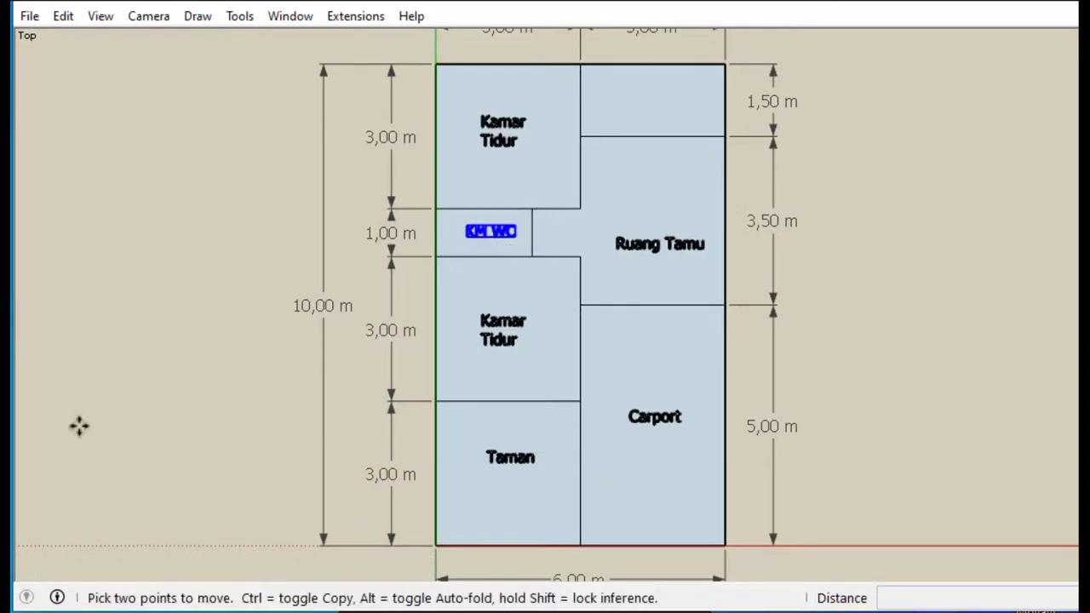
pyautogui.hotkey('shift', 't')
pyautogui.write('r')
pyautogui.click(564, 423)
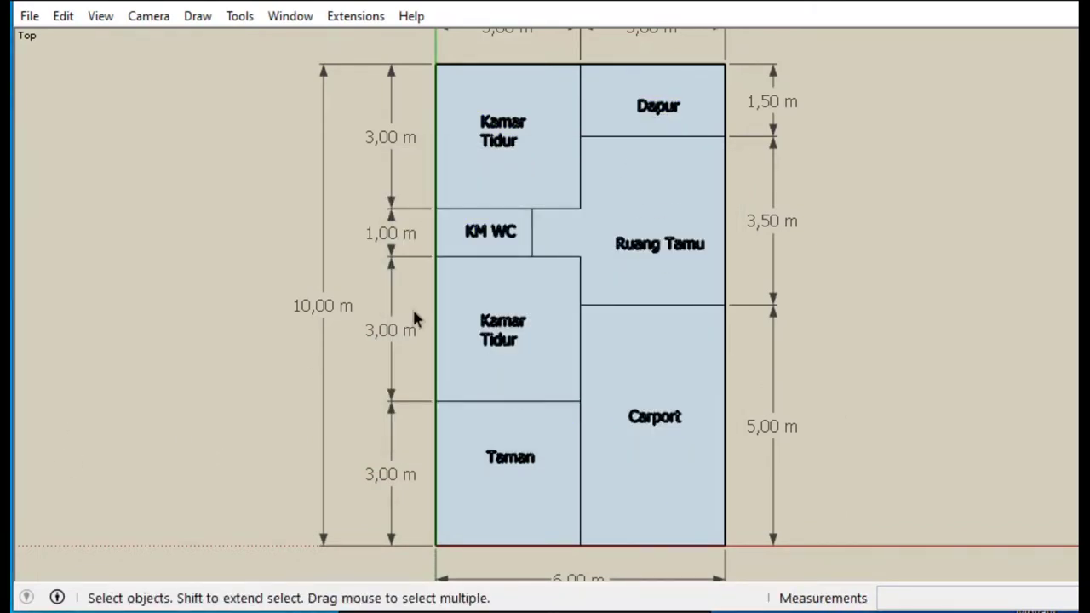
# Copy the whole labelled plan 15 m to the right and clear the selection.
pyautogui.scroll(-3, 546, 337)
pyautogui.moveTo(318, 119)
pyautogui.mouseDown()
pyautogui.moveTo(608, 333)
pyautogui.moveTo(738, 507)
pyautogui.mouseUp()
pyautogui.press('m')
pyautogui.press('ctrl')
pyautogui.click(430, 529)
pyautogui.write('15')
pyautogui.press('Return')
pyautogui.keyDown('shift'); pyautogui.moveTo(776, 477); pyautogui.dragTo(640, 470, button='middle'); pyautogui.keyUp('shift')
pyautogui.press('space')
pyautogui.click(639, 469)
pyautogui.press('e')
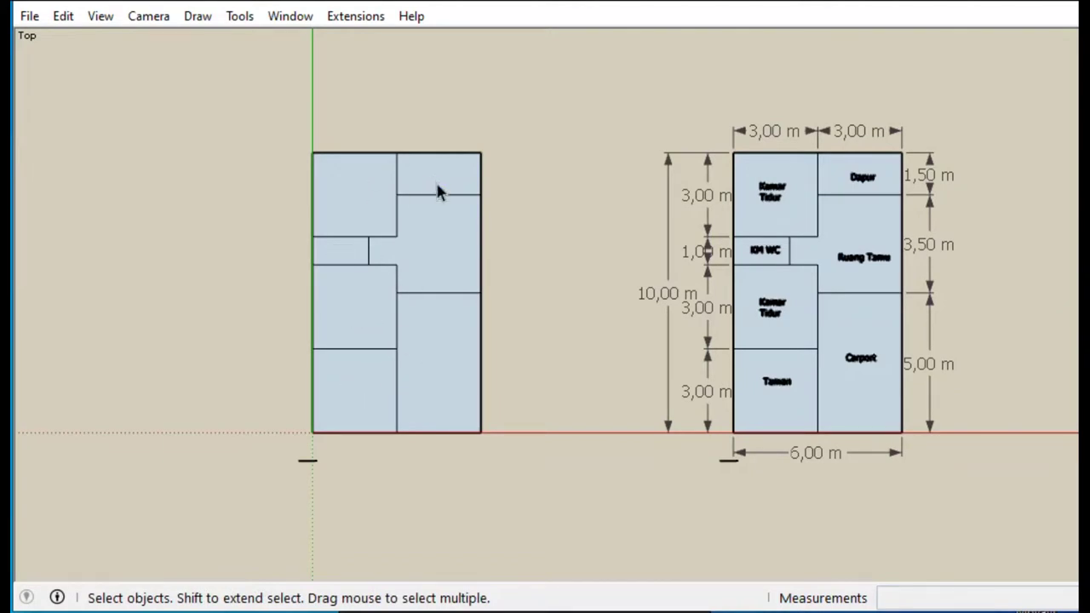
# Offset the top-left, lower-left and right room faces 0,1 m inward.
pyautogui.press('f')
pyautogui.click(345, 164)
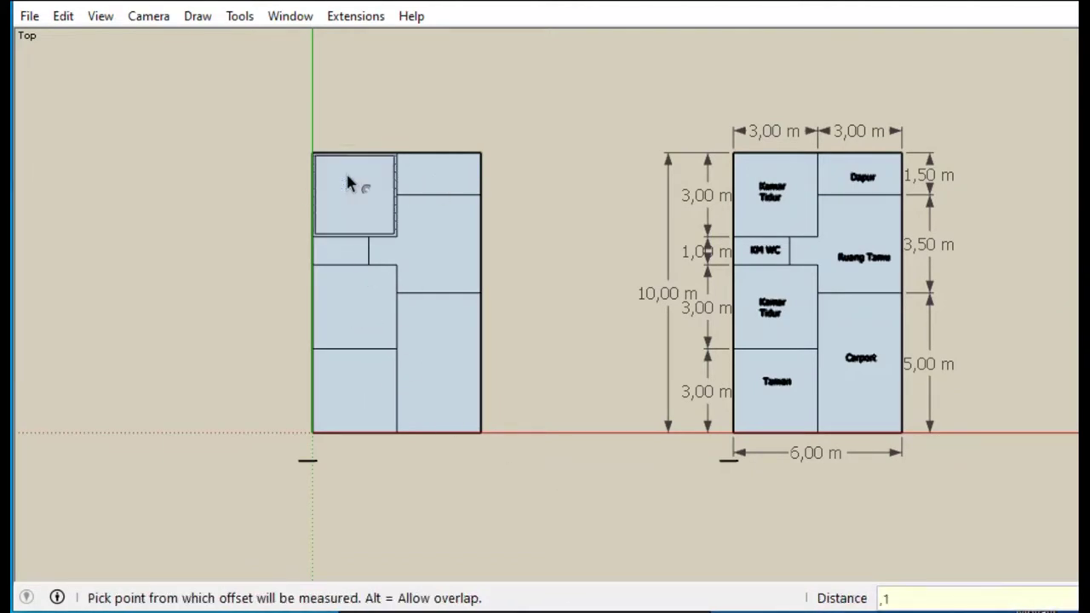
pyautogui.click(350, 182)
pyautogui.scroll(3, 312, 288)
pyautogui.doubleClick(399, 320)
pyautogui.press('space')
pyautogui.click(568, 222)
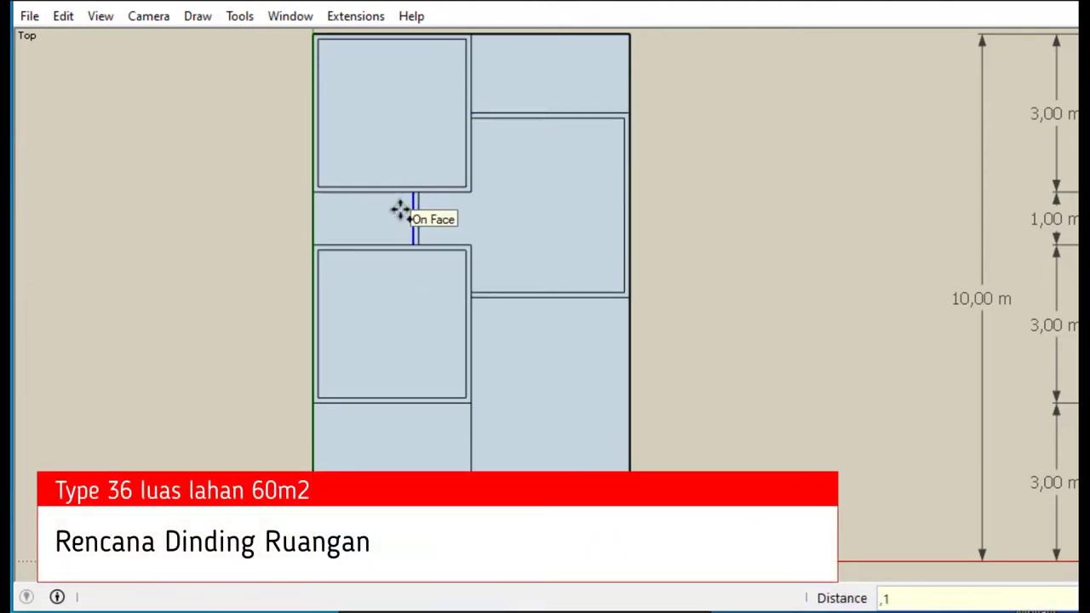
pyautogui.press('Return')
# Repeat the 0,1 m inward offset in the top-right room.
pyautogui.press('space')
pyautogui.click(616, 68)
pyautogui.scroll(3, 599, 102)
pyautogui.press('f')
pyautogui.doubleClick(588, 125)
pyautogui.press('space')
pyautogui.scroll(3, 263, 105)
# Erase overlapping offset lines so the walls join up.
pyautogui.press('e')
pyautogui.scroll(5, 788, 265)
pyautogui.scroll(-2, 528, 250)
pyautogui.scroll(-1, 414, 353)
pyautogui.scroll(-2, 467, 382)
pyautogui.scroll(-1, 635, 423)
pyautogui.scroll(2, 592, 405)
pyautogui.scroll(1, 651, 467)
pyautogui.scroll(-3, 507, 238)
pyautogui.scroll(-2, 509, 363)
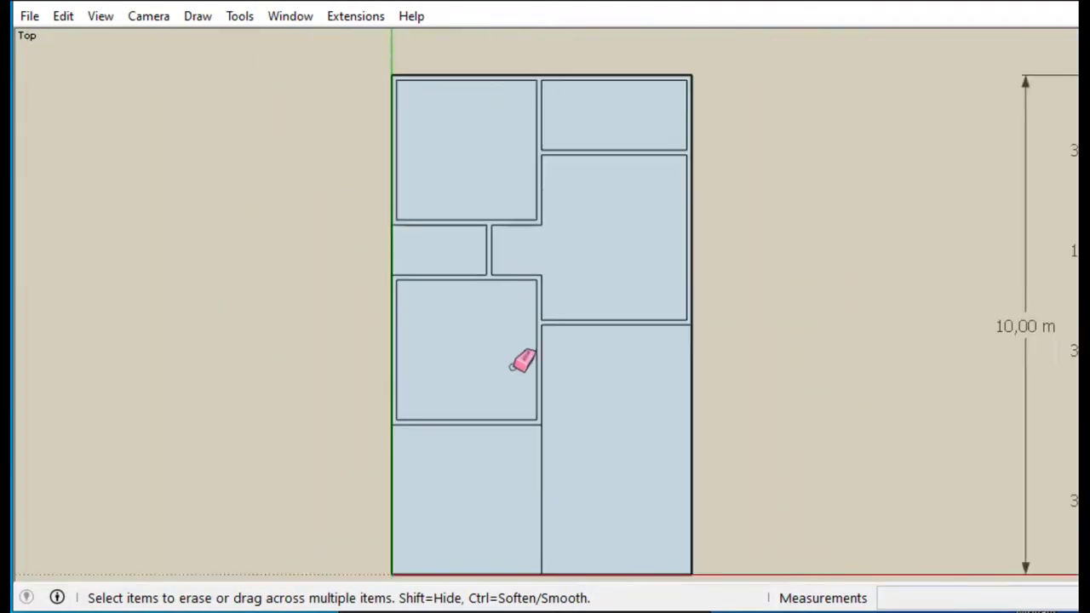
pyautogui.scroll(2, 511, 360)
pyautogui.press('l')
pyautogui.click(346, 195)
pyautogui.press('space')
pyautogui.scroll(2, 346, 304)
pyautogui.press('e')
pyautogui.scroll(-1, 372, 227)
# Begin dimensioning the walls from a wall corner.
pyautogui.press('d')
pyautogui.scroll(-3, 516, 268)
pyautogui.scroll(3, 577, 292)
pyautogui.click(646, 266)
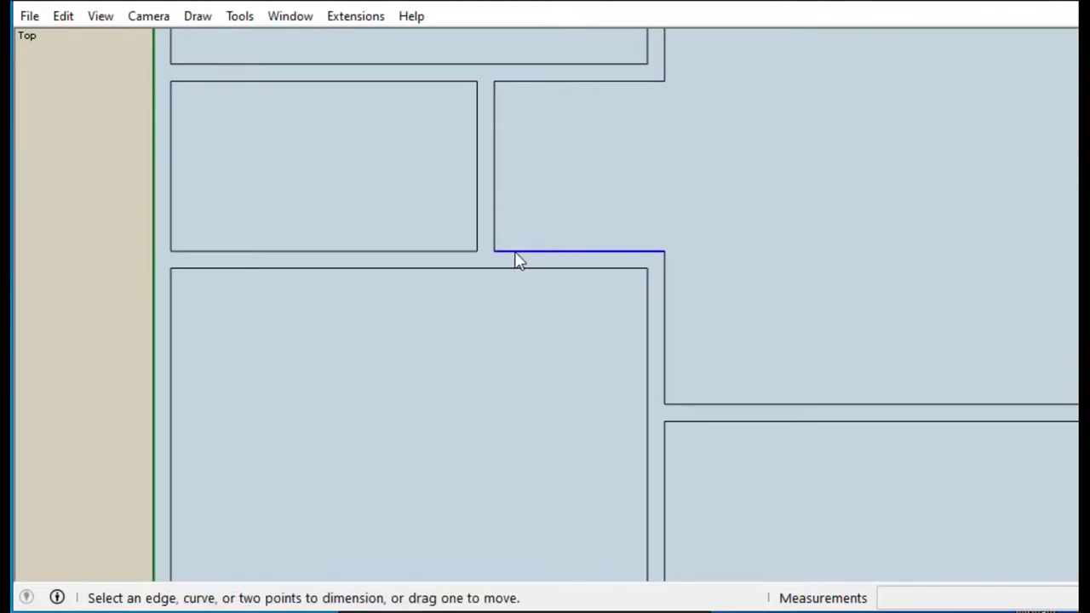
# Draw a 0,9 × 0,1 m doorway strip across a wall and copy it into another wall.
pyautogui.press('r')
pyautogui.click(647, 268)
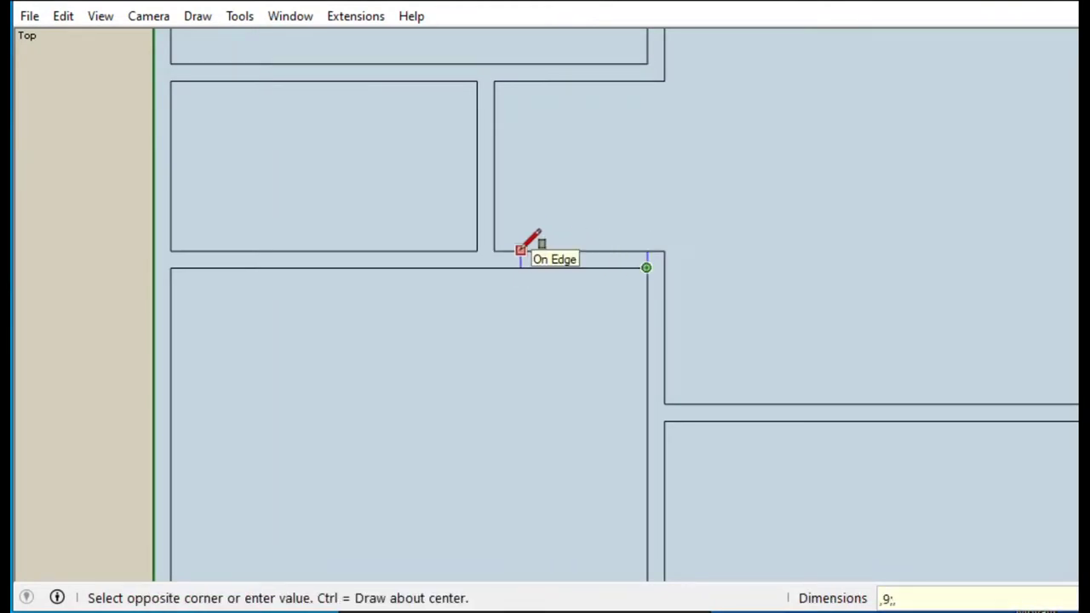
pyautogui.write('0,1')
pyautogui.press('Return')
pyautogui.press('m')
pyautogui.click(646, 251)
pyautogui.press('ctrl')
pyautogui.scroll(-5, 576, 248)
pyautogui.scroll(4, 587, 272)
pyautogui.click(545, 252)
# Draw another doorway strip across a second interior wall.
pyautogui.scroll(-2, 445, 222)
pyautogui.scroll(3, 550, 265)
pyautogui.scroll(2, 584, 255)
pyautogui.press('r')
pyautogui.scroll(2, 584, 256)
pyautogui.click(566, 441)
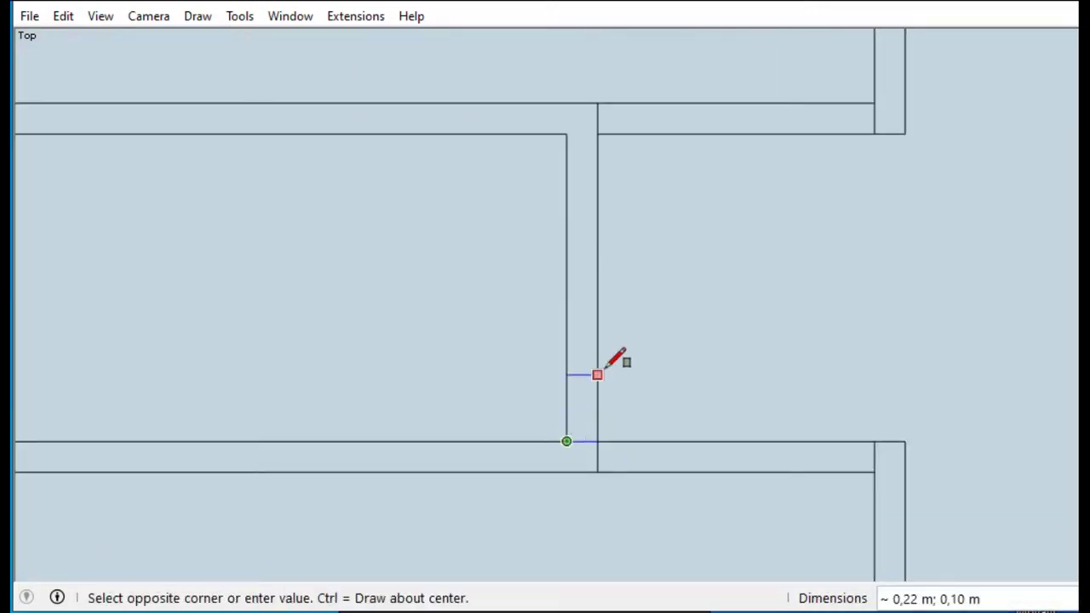
pyautogui.click(597, 314)
pyautogui.press('space')
# Erase the wall edges inside the strips to open the doorway gaps.
pyautogui.scroll(-3, 579, 268)
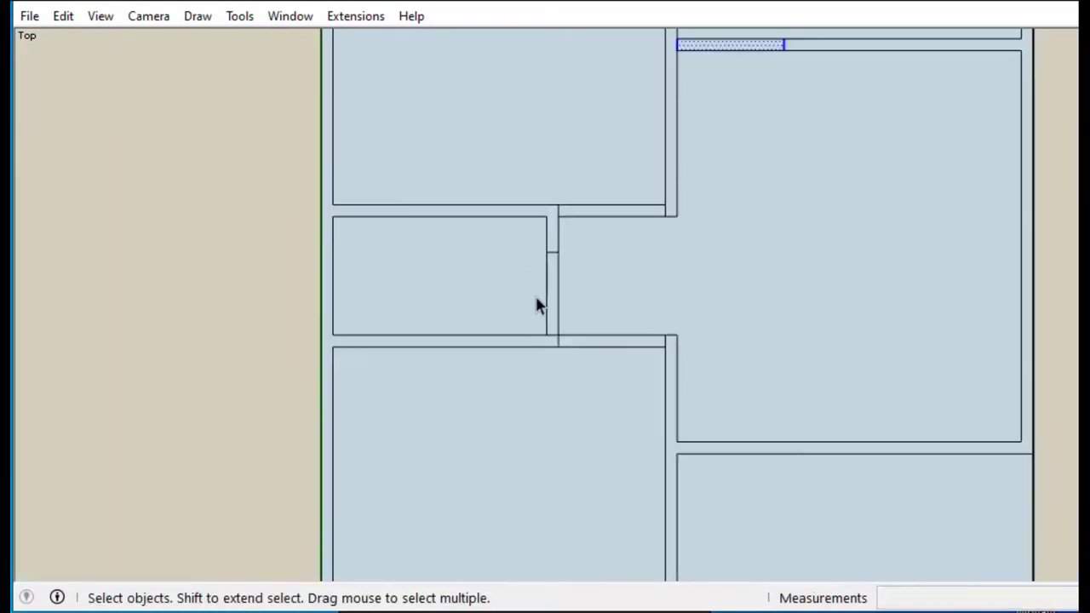
pyautogui.scroll(-2, 536, 304)
pyautogui.moveTo(686, 405)
pyautogui.mouseDown(button='middle')
pyautogui.moveTo(621, 282)
pyautogui.moveTo(681, 196)
pyautogui.mouseUp(button='middle')
pyautogui.press('e')
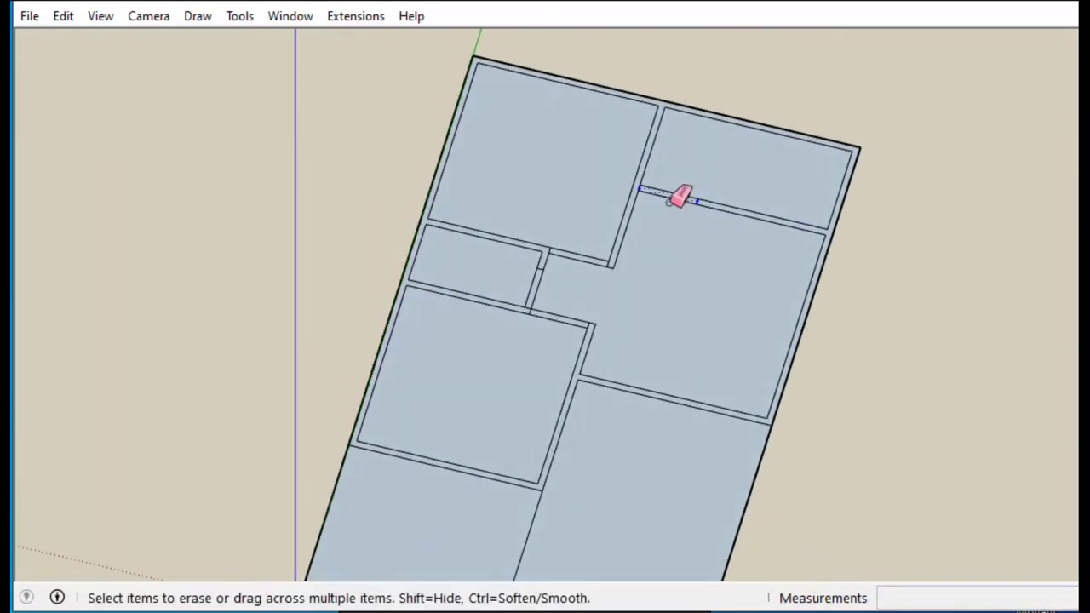
pyautogui.scroll(2, 519, 271)
pyautogui.scroll(3, 545, 307)
pyautogui.moveTo(575, 315); pyautogui.dragTo(579, 375)
pyautogui.scroll(-4, 580, 375)
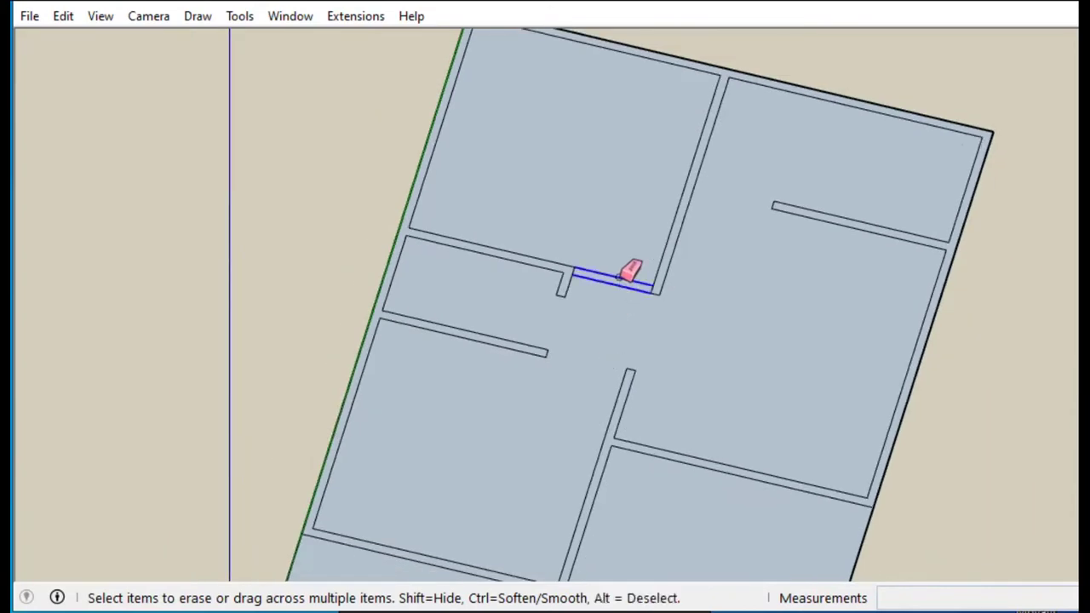
pyautogui.click(628, 270)
pyautogui.scroll(-2, 628, 270)
pyautogui.moveTo(324, 213); pyautogui.dragTo(362, 247, button='middle')
pyautogui.scroll(3, 538, 371)
pyautogui.scroll(-3, 571, 373)
pyautogui.moveTo(570, 372)
pyautogui.mouseDown(button='middle')
pyautogui.moveTo(455, 248)
pyautogui.moveTo(453, 273)
pyautogui.moveTo(511, 398)
pyautogui.mouseUp(button='middle')
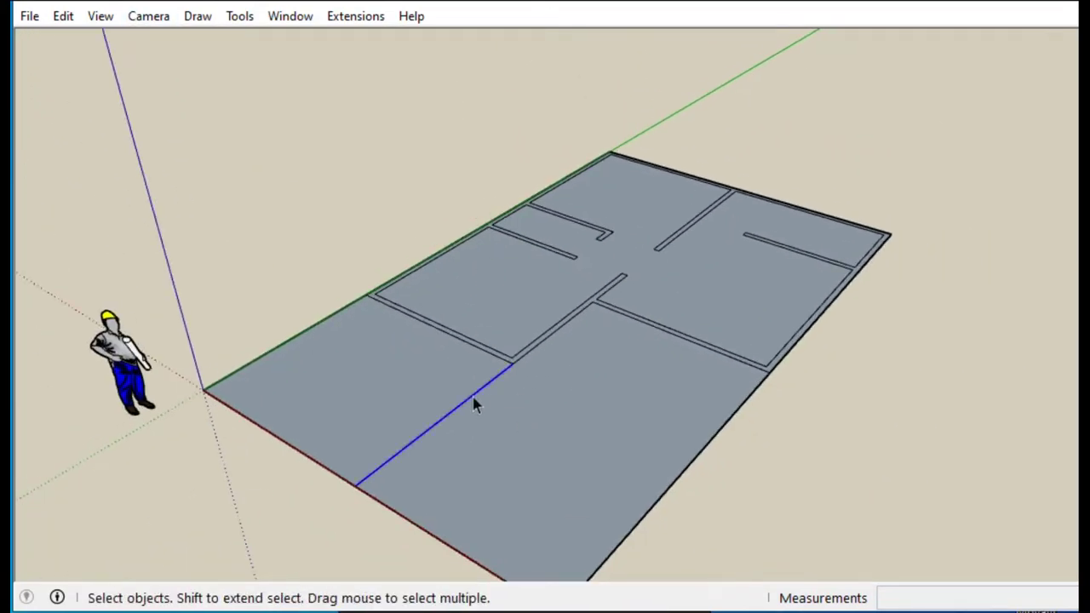
# Copy the wall outline 7 m away using Move with Ctrl.
pyautogui.scroll(3, 758, 384)
pyautogui.click(791, 382)
pyautogui.scroll(-5, 574, 260)
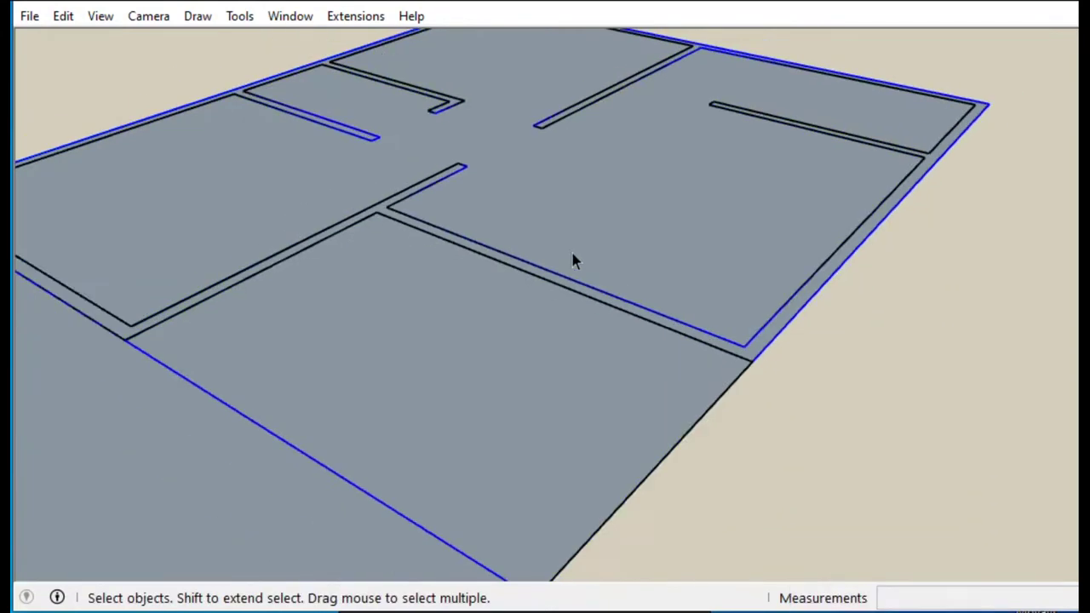
pyautogui.press('m')
pyautogui.click(614, 363)
pyautogui.press('ctrl')
pyautogui.write('7')
pyautogui.press('Return')
pyautogui.press('space')
# Make the lower floor slab a group.
pyautogui.scroll(3, 591, 281)
pyautogui.rightClick(591, 280)
pyautogui.scroll(-3, 643, 187)
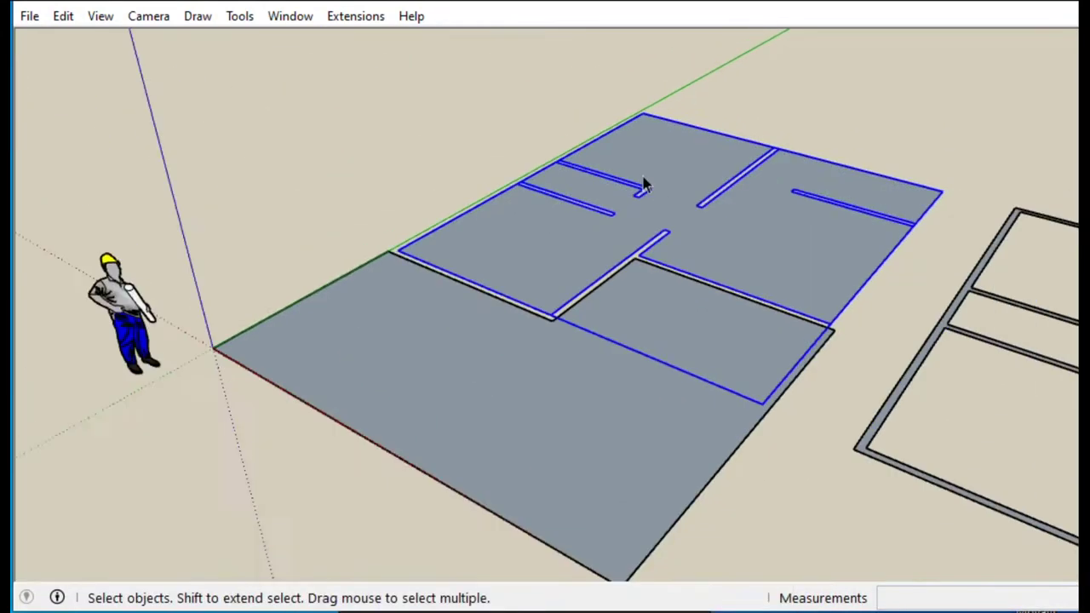
pyautogui.scroll(1, 547, 334)
pyautogui.click(547, 334)
pyautogui.rightClick(547, 334)
pyautogui.click(638, 349)
# Move the wall outline onto the grouped slab and select its face.
pyautogui.press('m')
pyautogui.click(837, 433)
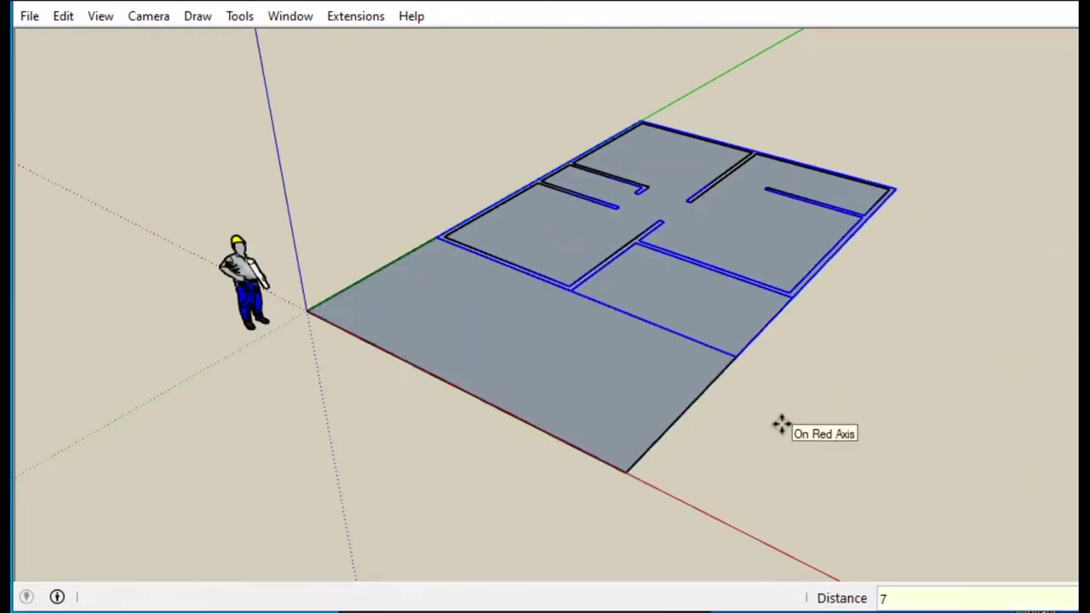
pyautogui.click(781, 426)
pyautogui.scroll(5, 808, 347)
pyautogui.click(806, 353)
# Push/Pull the wall outline up 3 m into walls.
pyautogui.press('p')
pyautogui.click(805, 353)
pyautogui.write('3')
pyautogui.press('Return')
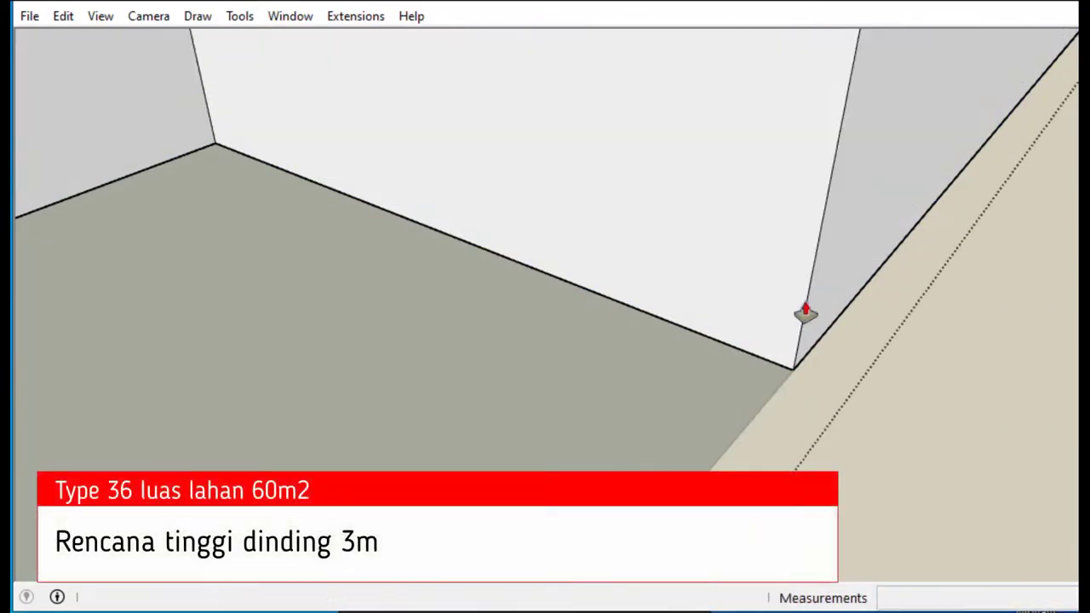
pyautogui.press('space')
pyautogui.scroll(-5, 941, 464)
pyautogui.moveTo(673, 428); pyautogui.dragTo(781, 400, button='middle')
pyautogui.scroll(5, 733, 367)
# Place Tape Measure guide lines at 2,3 m and 1,50 m on the right front wall.
pyautogui.moveTo(693, 333); pyautogui.dragTo(631, 325, button='middle')
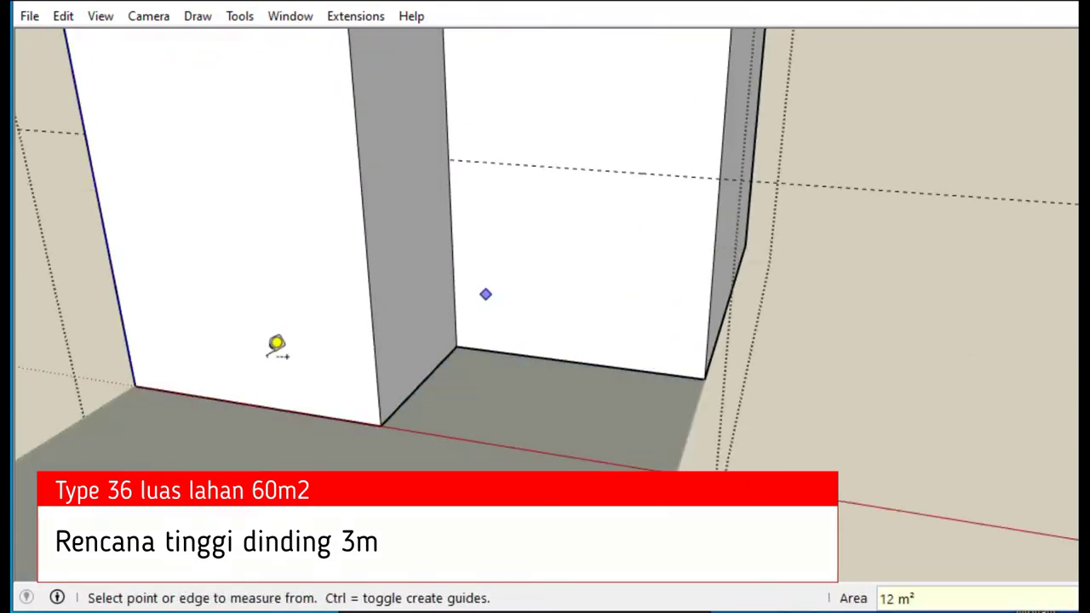
pyautogui.click(330, 418)
pyautogui.write('2,3')
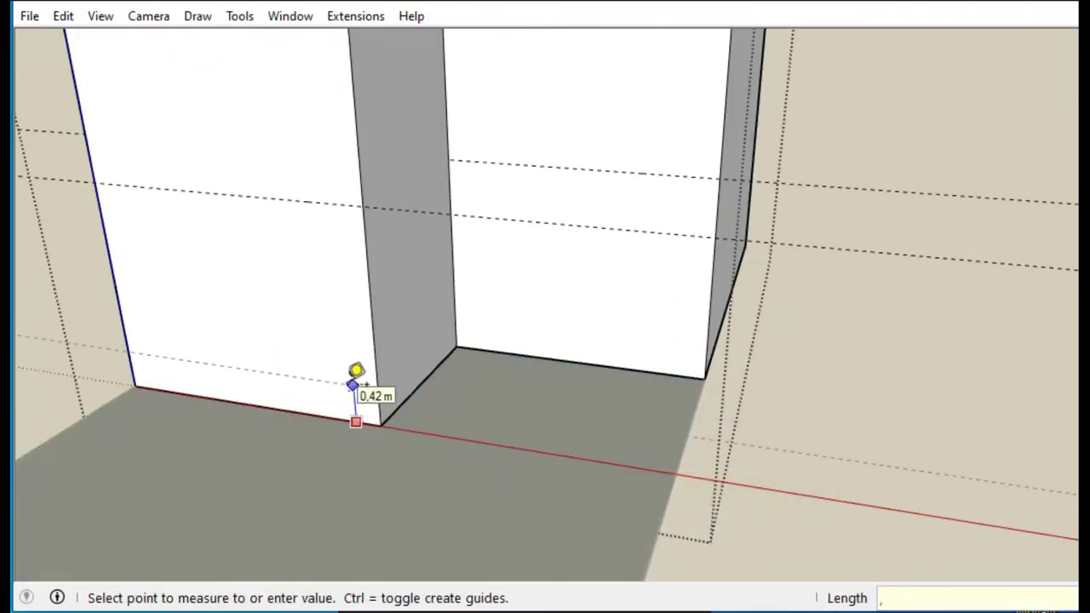
pyautogui.click(600, 366)
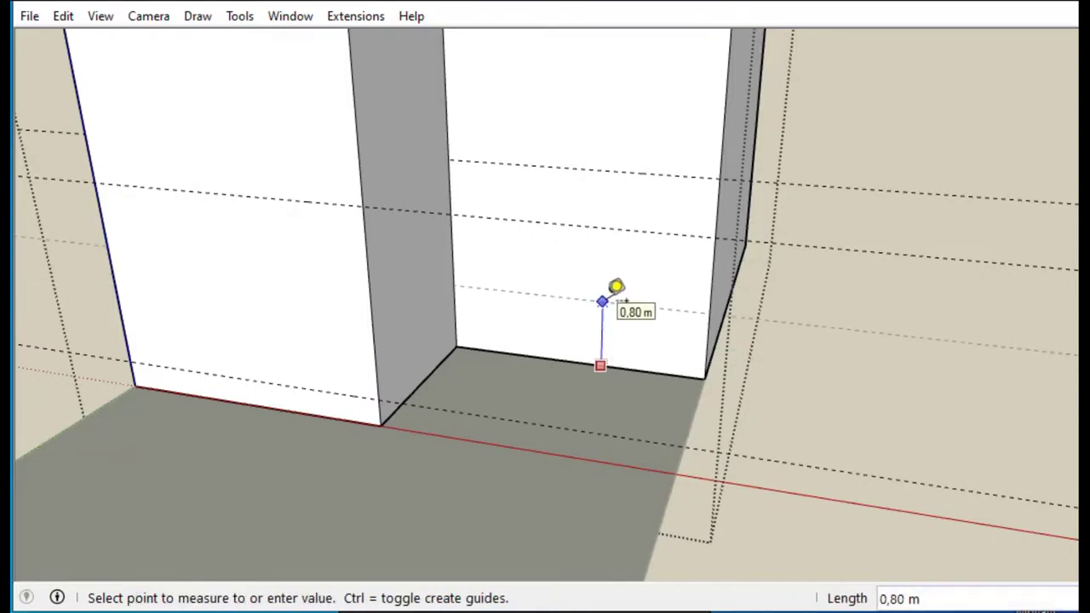
pyautogui.click(582, 349)
pyautogui.click(580, 304)
pyautogui.write(',5')
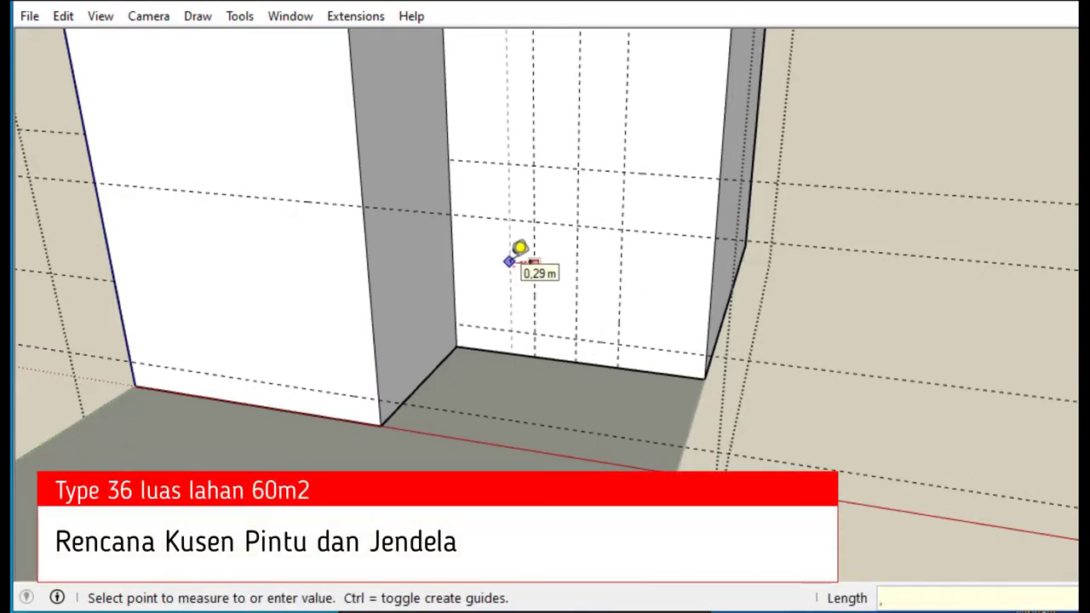
pyautogui.press('Escape')
# Draw two door rectangles on the right wall face along the guides.
pyautogui.press('space')
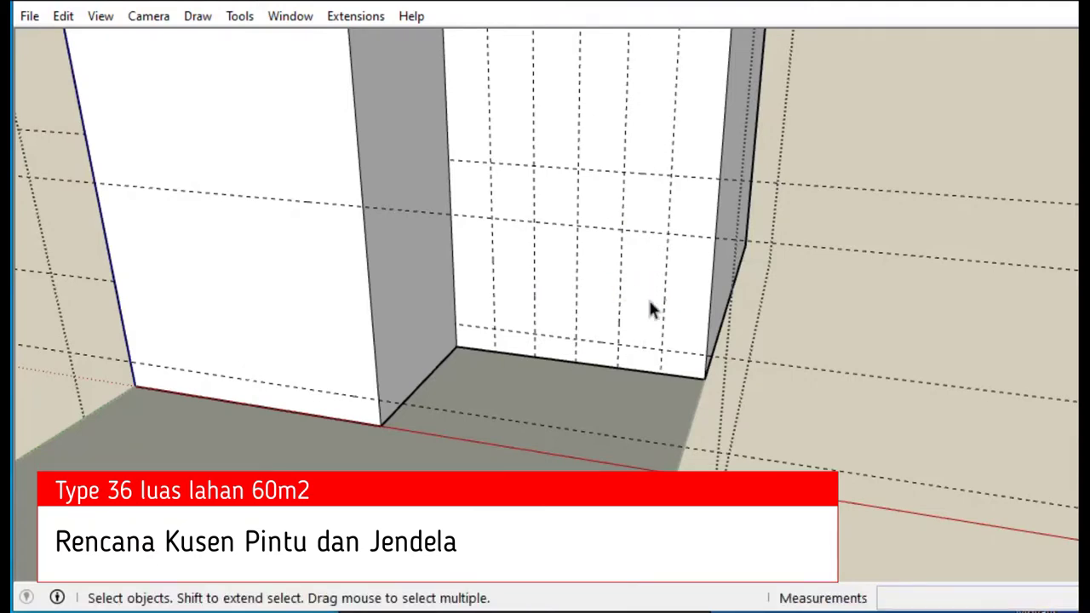
pyautogui.click(650, 309)
pyautogui.press('r')
pyautogui.click(535, 354)
pyautogui.click(623, 171)
pyautogui.click(494, 329)
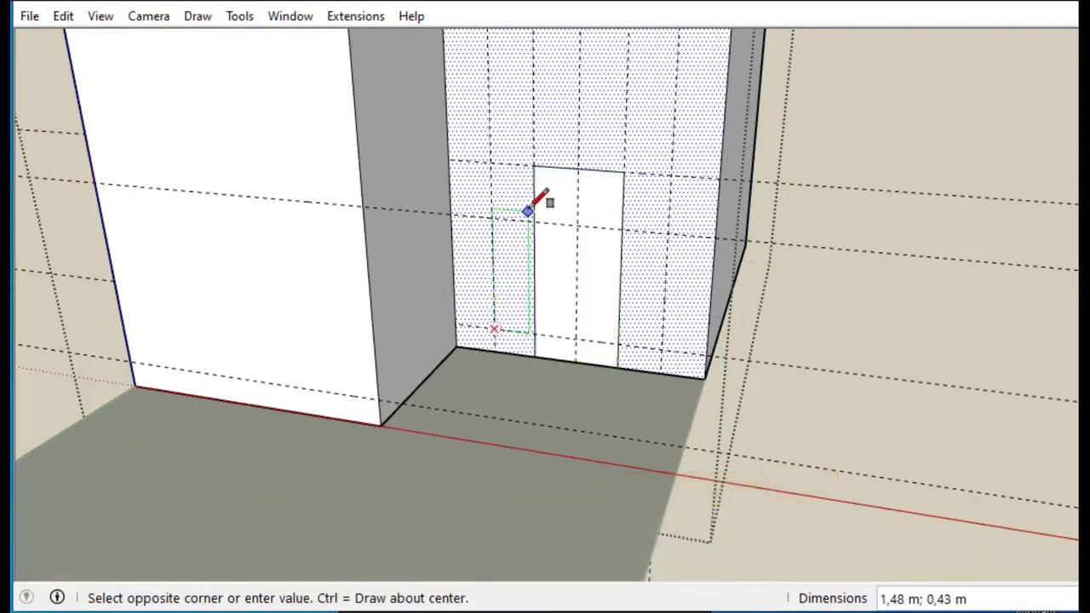
pyautogui.click(669, 212)
# Remove extra edges and push the door face through the wall.
pyautogui.press('space')
pyautogui.press('e')
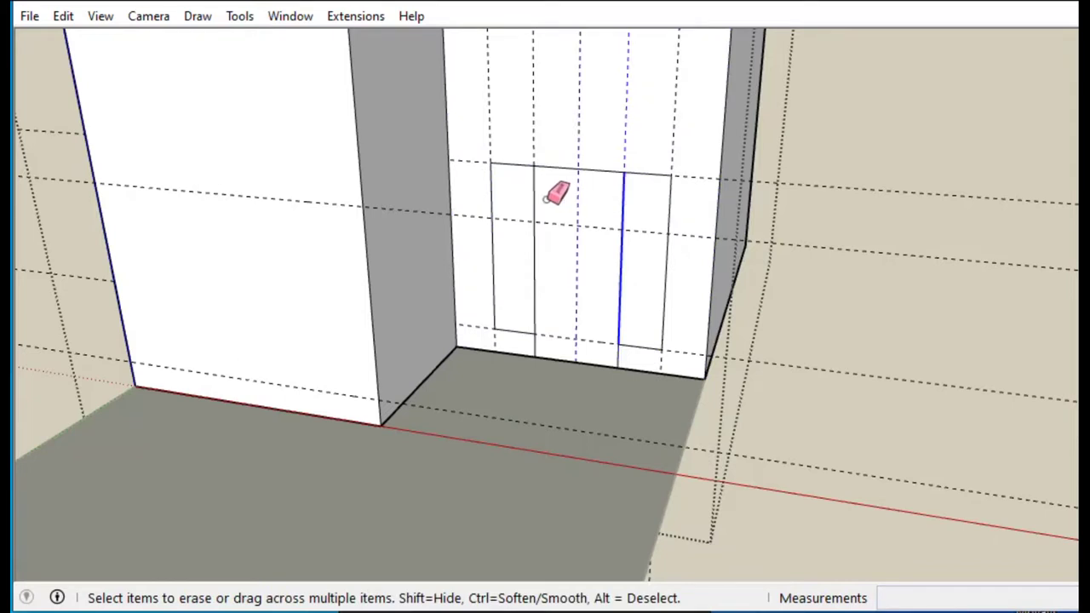
pyautogui.press('p')
pyautogui.click(572, 329)
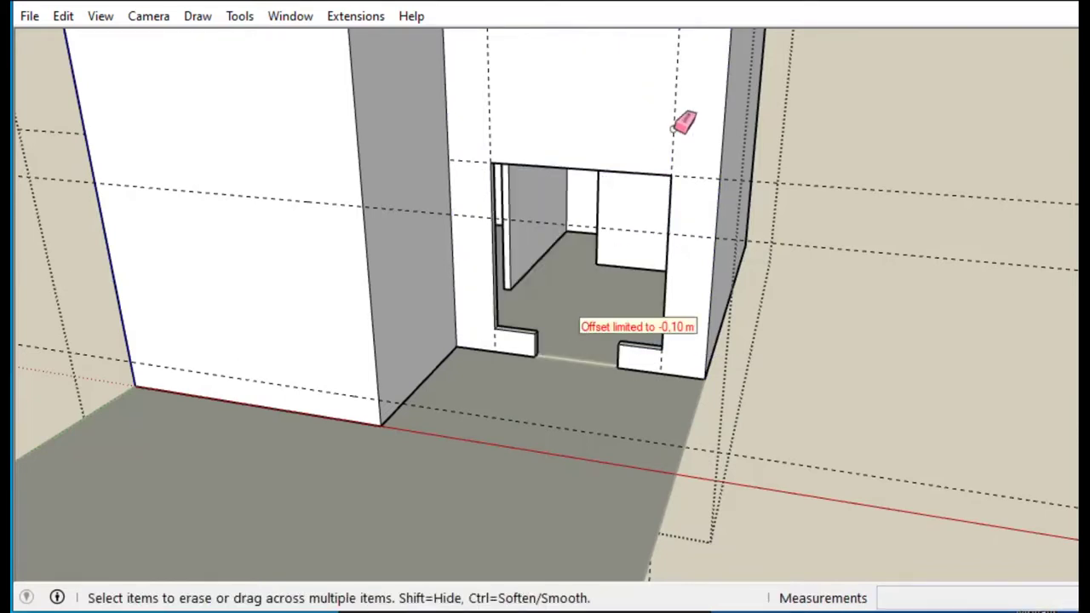
pyautogui.moveTo(492, 158); pyautogui.dragTo(326, 268, button='middle')
pyautogui.press('t')
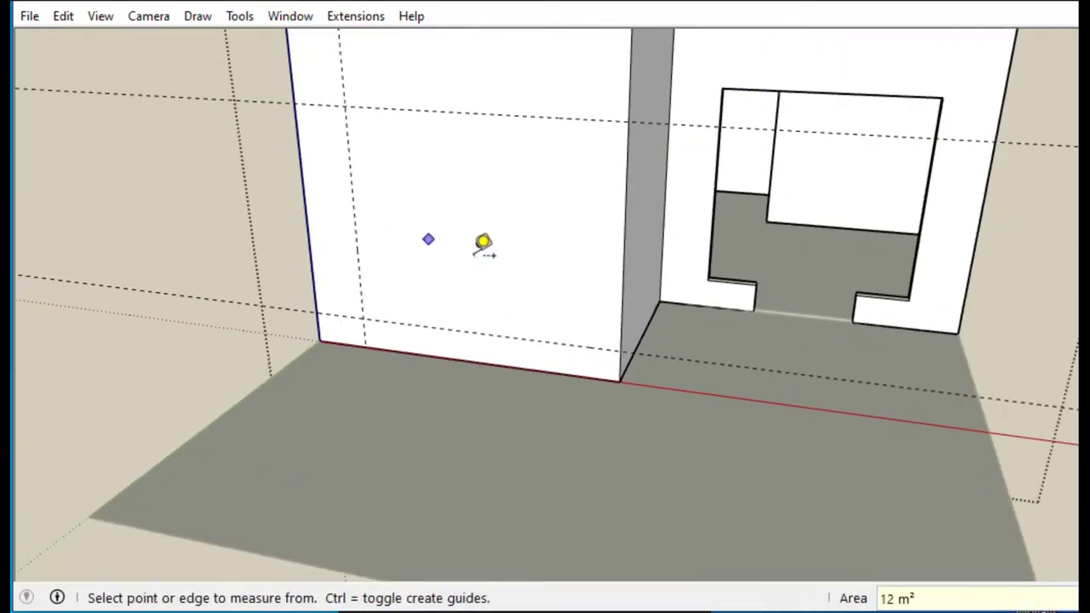
# Cut a large rectangular opening through the left front wall.
pyautogui.press('r')
pyautogui.click(567, 342)
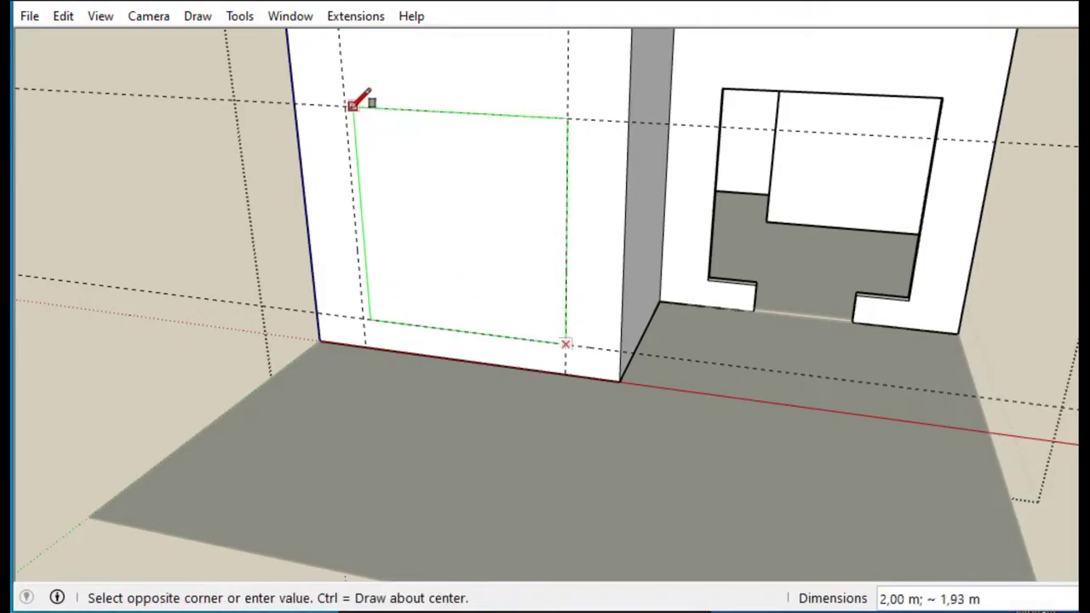
pyautogui.click(346, 108)
pyautogui.press('p')
pyautogui.doubleClick(423, 228)
# Look down into the rooms and erase stray lines on the interior walls.
pyautogui.moveTo(573, 425)
pyautogui.mouseDown(button='middle')
pyautogui.moveTo(653, 394)
pyautogui.moveTo(706, 397)
pyautogui.moveTo(798, 316)
pyautogui.moveTo(692, 298)
pyautogui.mouseUp(button='middle')
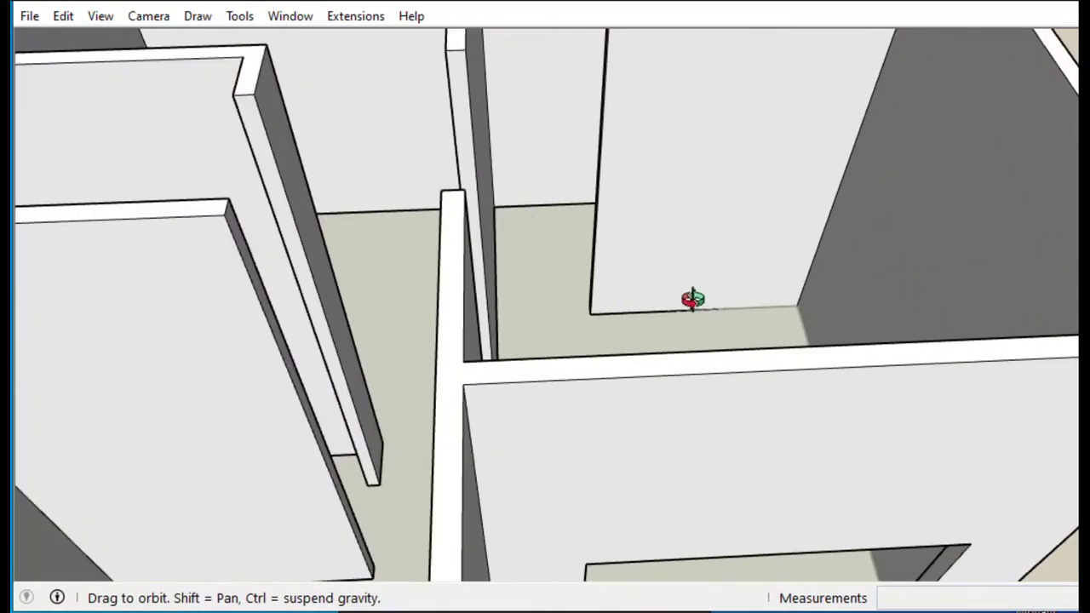
pyautogui.moveTo(714, 245); pyautogui.dragTo(417, 350, button='middle')
pyautogui.press('r')
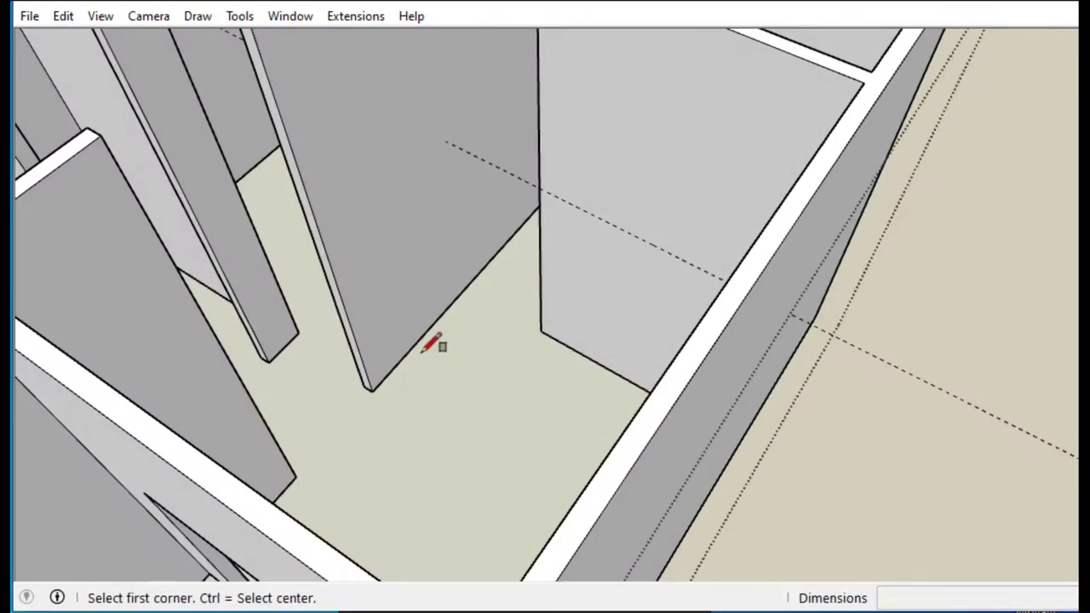
pyautogui.click(283, 347)
pyautogui.write('2')
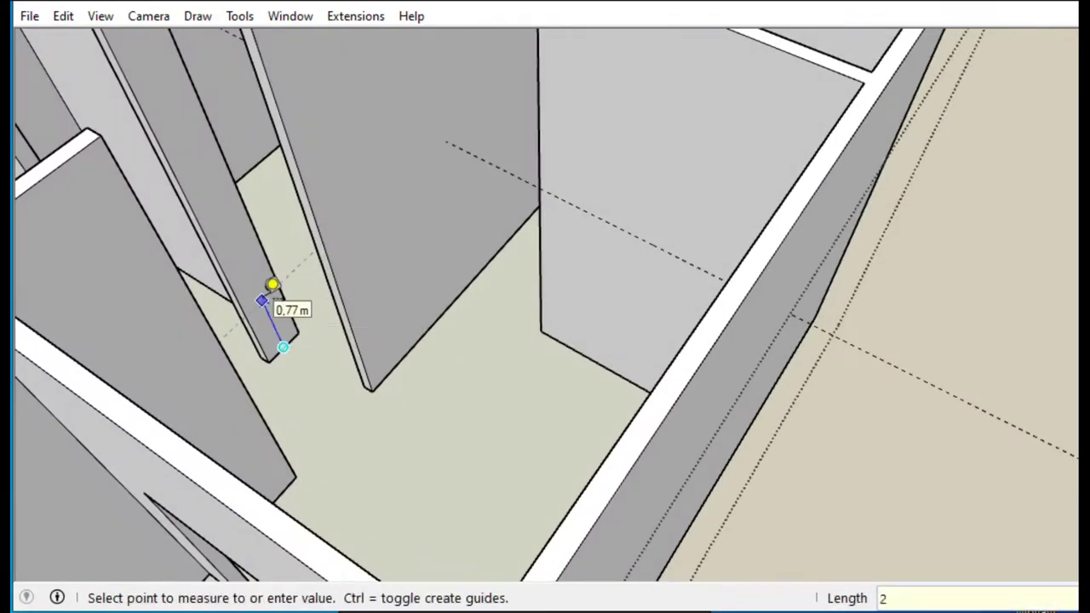
pyautogui.moveTo(271, 286)
pyautogui.mouseDown(button='middle')
pyautogui.moveTo(553, 341)
pyautogui.moveTo(536, 166)
pyautogui.mouseUp(button='middle')
pyautogui.press('space')
pyautogui.moveTo(563, 339)
pyautogui.mouseDown(button='middle')
pyautogui.moveTo(572, 335)
pyautogui.moveTo(606, 424)
pyautogui.mouseUp(button='middle')
pyautogui.press('t')
pyautogui.press('Return')
pyautogui.scroll(-5, 627, 368)
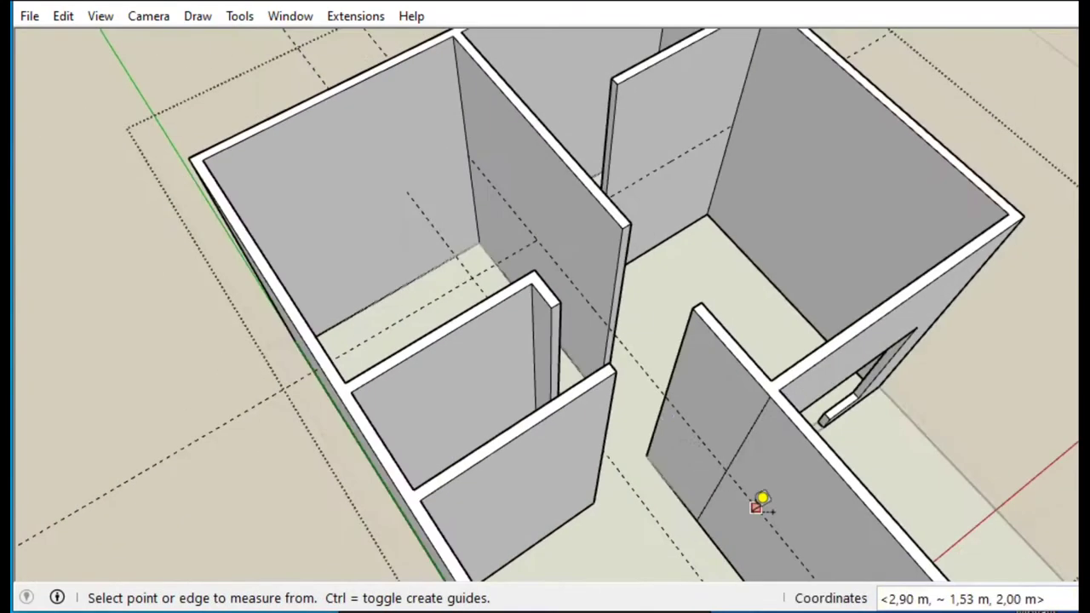
pyautogui.press('space')
pyautogui.scroll(5, 683, 388)
pyautogui.press('e')
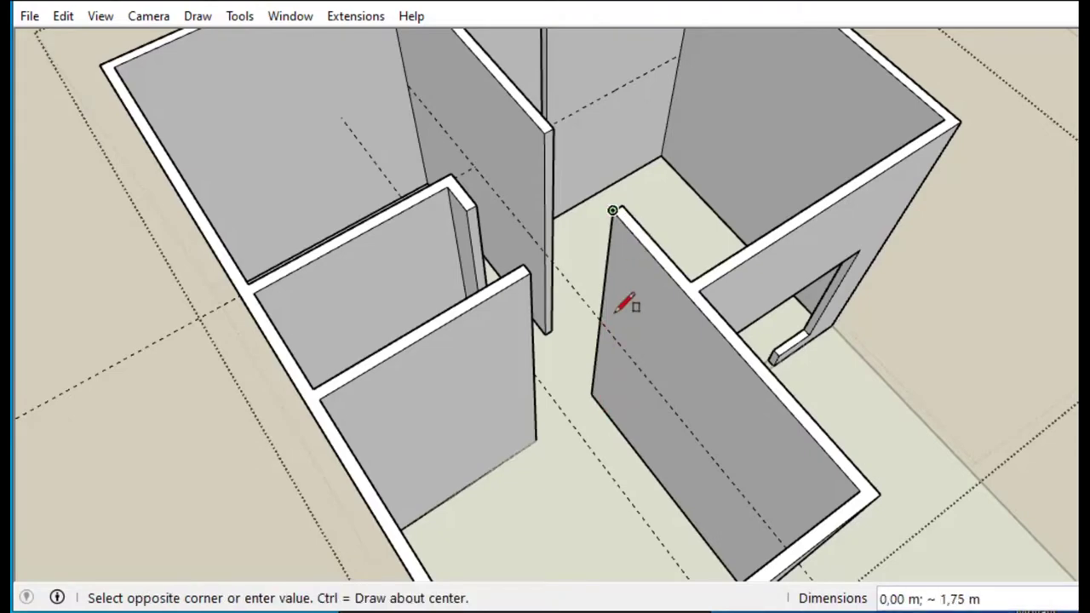
pyautogui.press('space')
pyautogui.scroll(3, 620, 326)
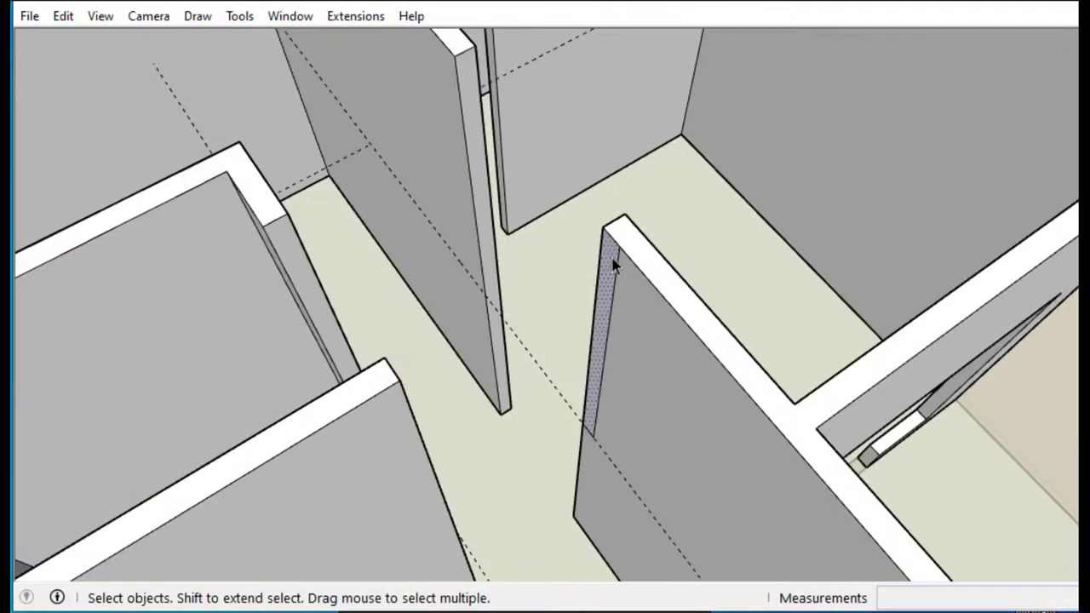
# Extend the interior wall ends and the thin wall so they meet the far wall.
pyautogui.click(619, 247)
pyautogui.press('space')
pyautogui.press('p')
pyautogui.click(604, 282)
pyautogui.click(393, 368)
pyautogui.press('space')
pyautogui.press('p')
pyautogui.moveTo(463, 145); pyautogui.dragTo(256, 158)
pyautogui.press('space')
pyautogui.scroll(3, 380, 369)
pyautogui.press('e')
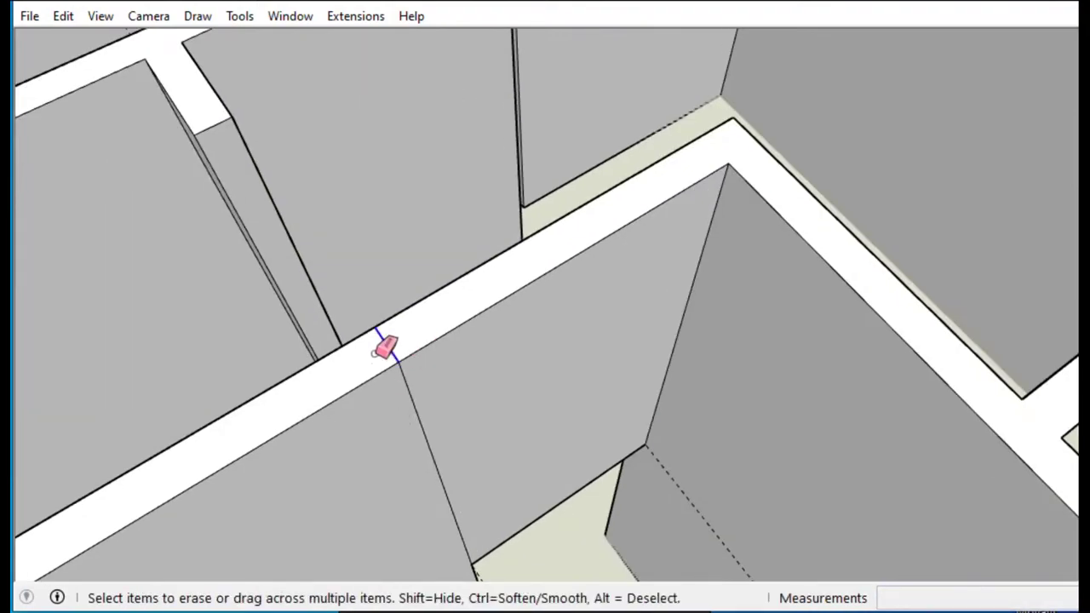
pyautogui.scroll(-3, 530, 419)
pyautogui.moveTo(528, 419)
pyautogui.mouseDown(button='middle')
pyautogui.moveTo(504, 506)
pyautogui.moveTo(696, 393)
pyautogui.mouseUp(button='middle')
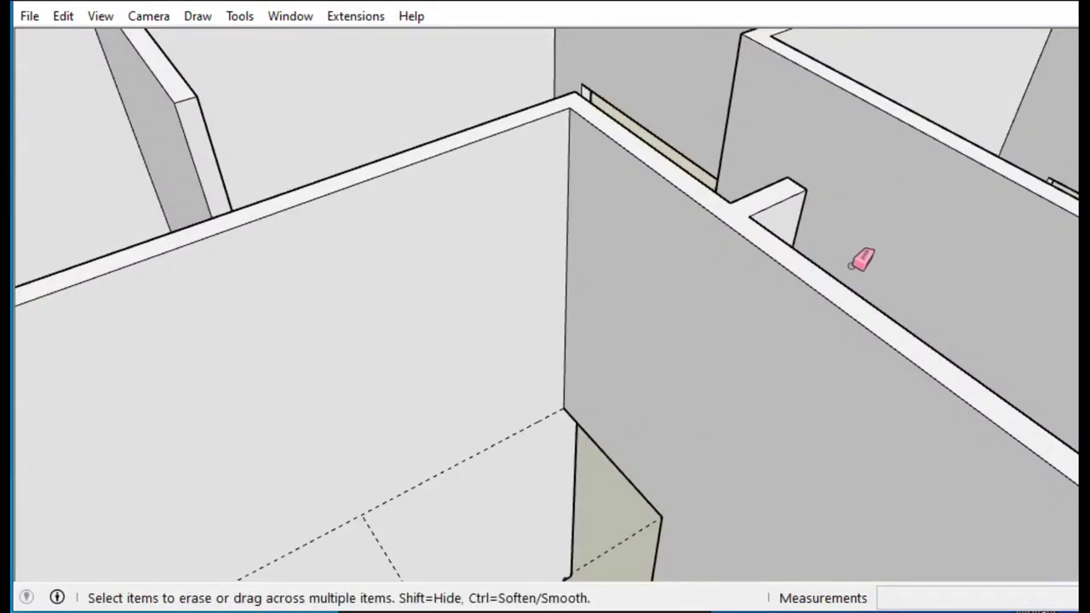
pyautogui.moveTo(839, 325)
pyautogui.mouseDown(button='middle')
pyautogui.moveTo(883, 297)
pyautogui.moveTo(511, 190)
pyautogui.moveTo(560, 319)
pyautogui.moveTo(712, 242)
pyautogui.mouseUp(button='middle')
pyautogui.scroll(5, 596, 213)
# Draw a thin wall strip and push it out 0,90 m.
pyautogui.press('r')
pyautogui.click(531, 195)
pyautogui.scroll(-2, 521, 85)
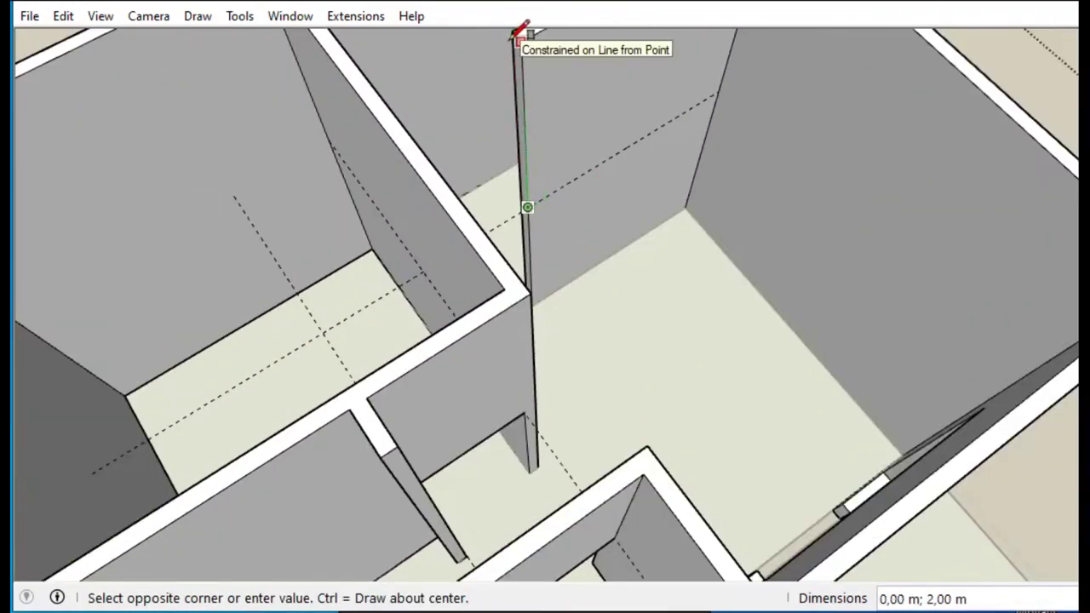
pyautogui.scroll(4, 545, 77)
pyautogui.click(573, 84)
pyautogui.scroll(3, 637, 146)
pyautogui.scroll(-3, 578, 120)
pyautogui.press('p')
pyautogui.moveTo(545, 213); pyautogui.dragTo(353, 219)
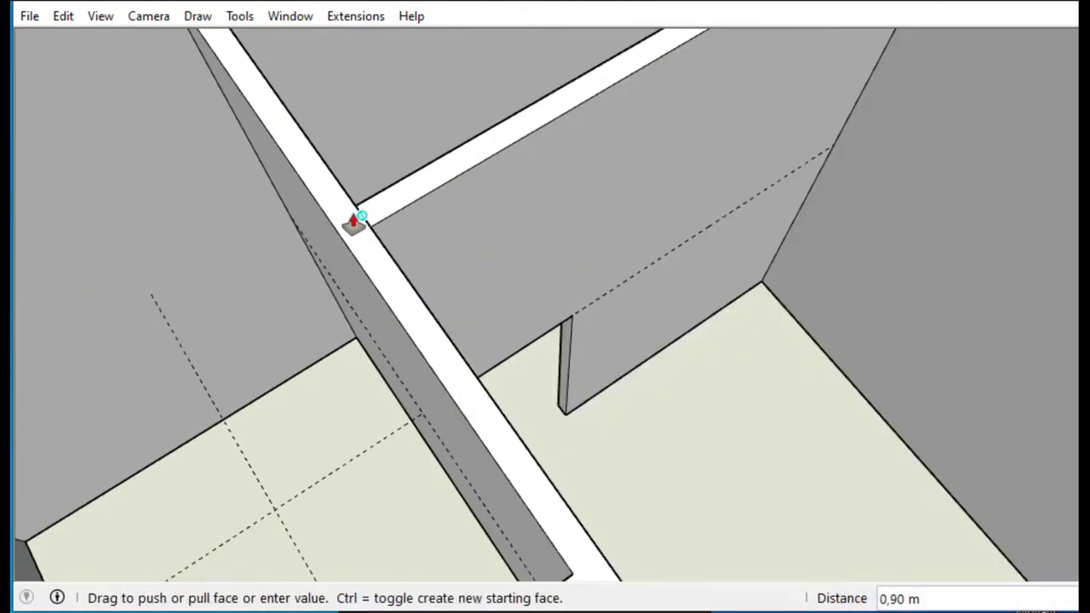
pyautogui.press('e')
# Add a 2,00 × 0,10 m wall rectangle and raise it to full height.
pyautogui.moveTo(475, 408)
pyautogui.mouseDown(button='middle')
pyautogui.moveTo(409, 511)
pyautogui.moveTo(244, 333)
pyautogui.moveTo(233, 346)
pyautogui.mouseUp(button='middle')
pyautogui.write('2;0,1')
pyautogui.press('Return')
pyautogui.scroll(-5, 109, 171)
pyautogui.press('space')
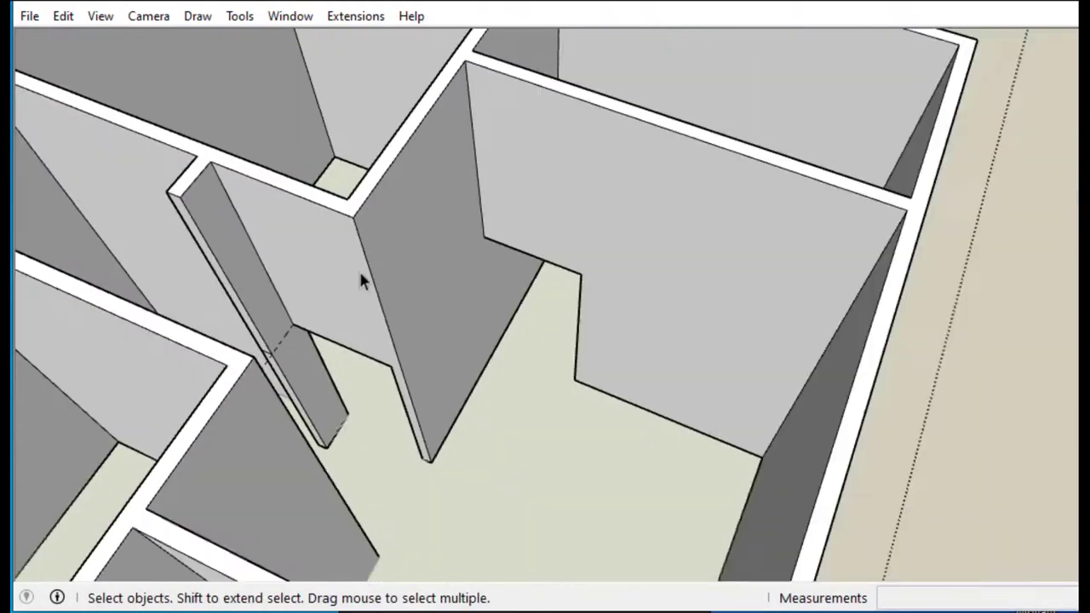
pyautogui.scroll(5, 289, 341)
pyautogui.press('p')
pyautogui.click(149, 344)
pyautogui.press('e')
pyautogui.scroll(-5, 275, 328)
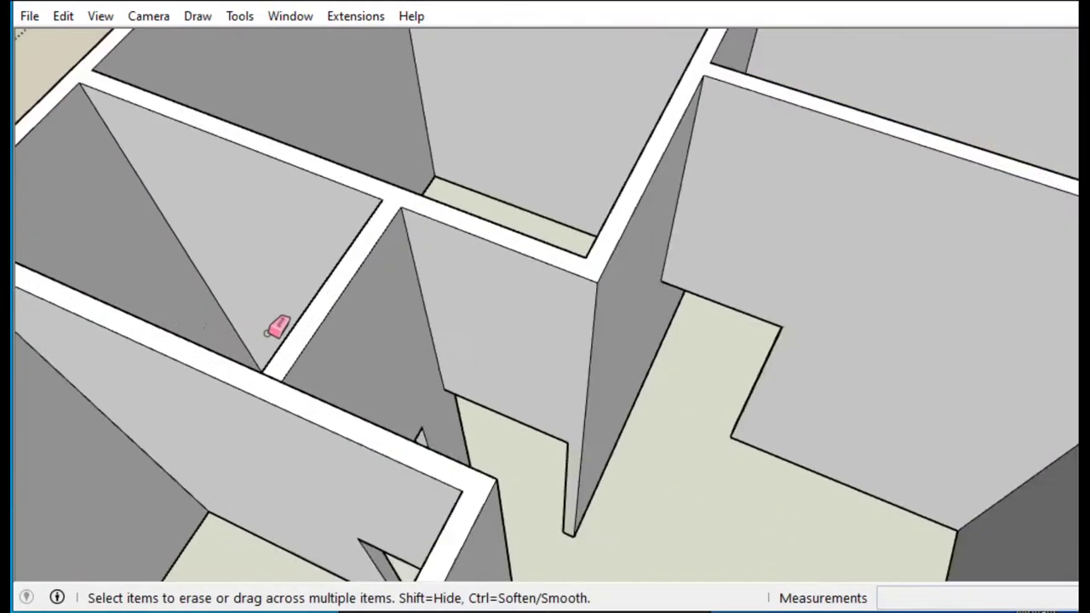
pyautogui.scroll(-4, 287, 346)
pyautogui.moveTo(287, 346)
pyautogui.mouseDown(button='middle')
pyautogui.moveTo(470, 530)
pyautogui.moveTo(738, 421)
pyautogui.moveTo(925, 389)
pyautogui.moveTo(482, 306)
pyautogui.mouseUp(button='middle')
# Box-select the floor-plan sketch lines and hide them.
pyautogui.press('space')
pyautogui.scroll(-3, 480, 380)
pyautogui.moveTo(839, 445); pyautogui.dragTo(477, 187)
pyautogui.rightClick(670, 292)
pyautogui.click(710, 56)
pyautogui.scroll(3, 587, 479)
pyautogui.moveTo(587, 479); pyautogui.dragTo(377, 349, button='middle')
pyautogui.scroll(3, 377, 348)
pyautogui.click(645, 528)
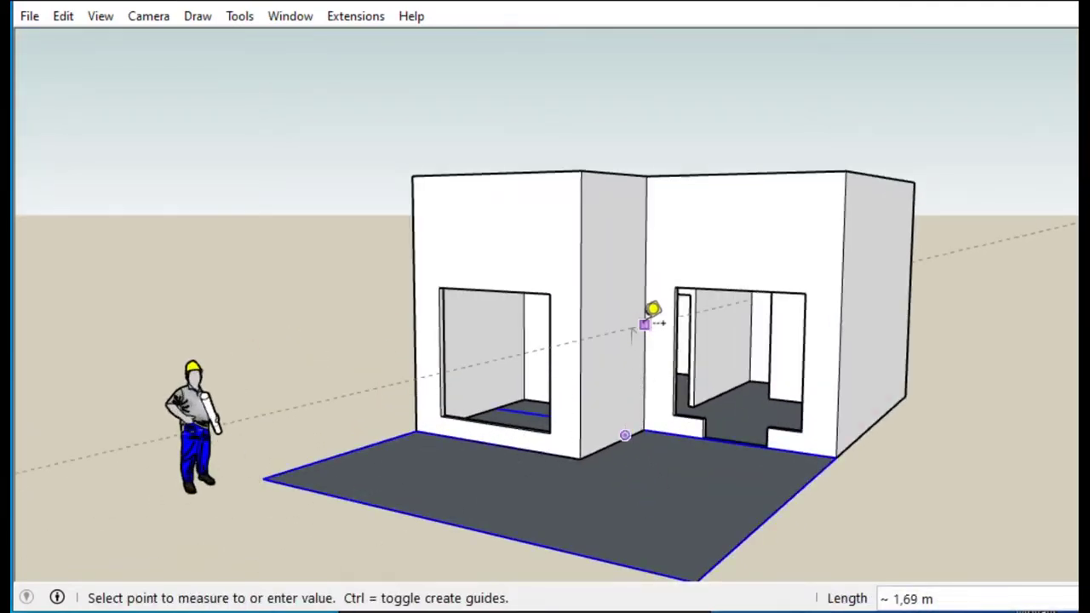
# Select everything and push the wall tops up by 2,00 m.
pyautogui.press('Escape')
pyautogui.moveTo(664, 250); pyautogui.dragTo(815, 258, button='middle')
pyautogui.scroll(5, 522, 124)
pyautogui.press('space')
pyautogui.hotkey('ctrl', 'a')
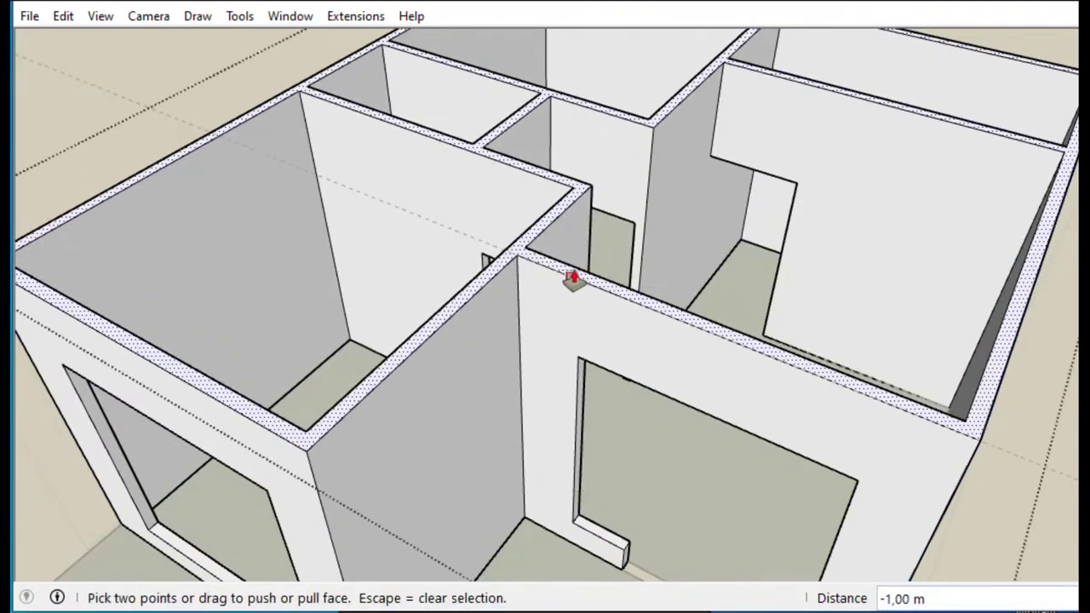
pyautogui.scroll(-2, 656, 236)
pyautogui.scroll(4, 656, 236)
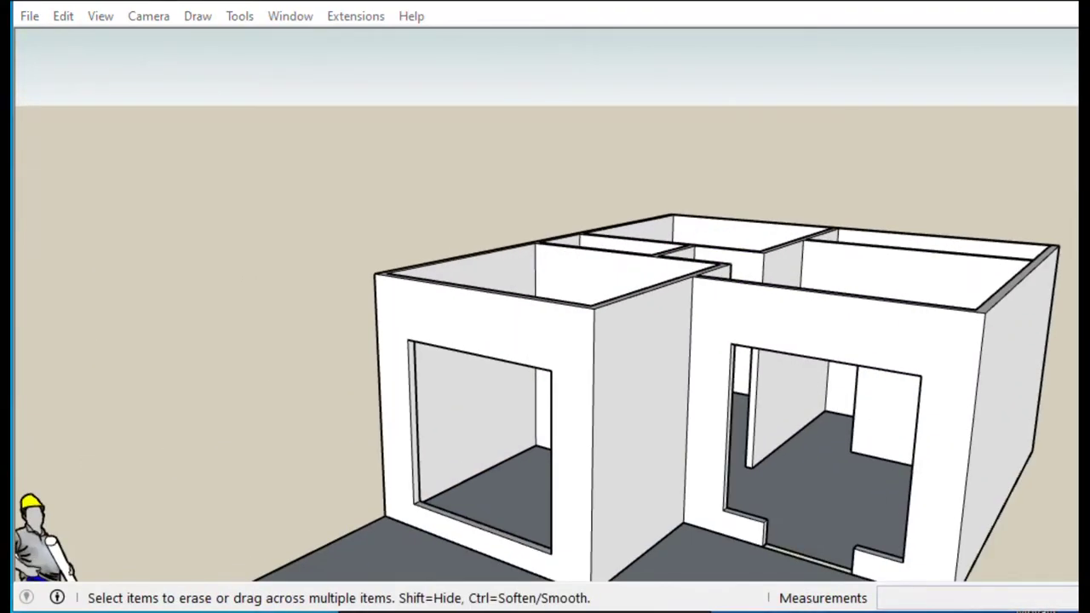
pyautogui.moveTo(804, 377)
pyautogui.mouseDown(button='middle')
pyautogui.moveTo(805, 318)
pyautogui.moveTo(698, 365)
pyautogui.mouseUp(button='middle')
pyautogui.scroll(5, 642, 379)
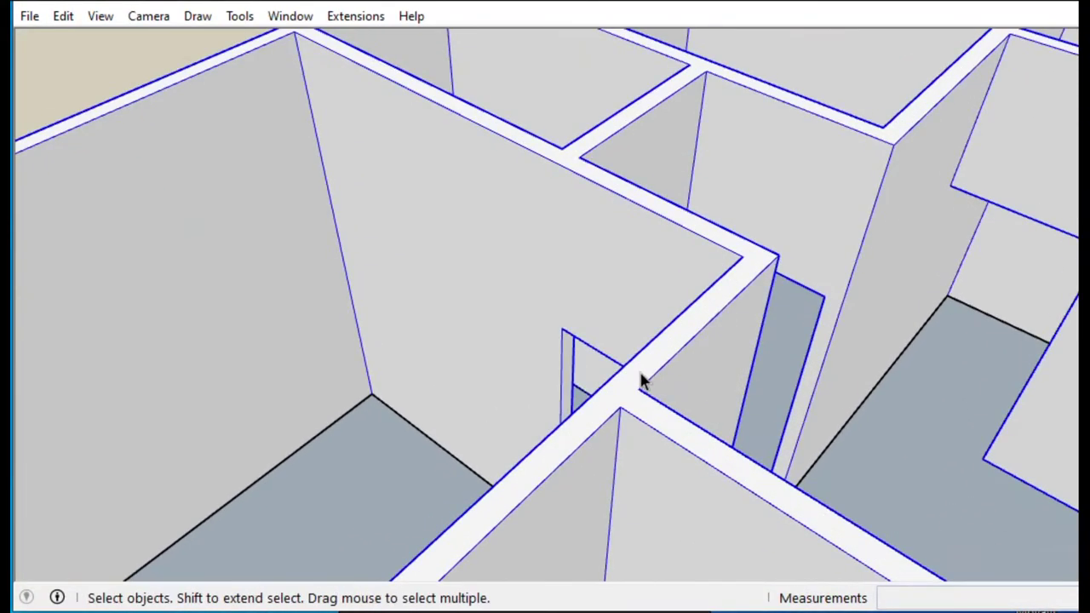
pyautogui.press('p')
pyautogui.scroll(2, 647, 249)
pyautogui.press('Return')
pyautogui.scroll(-3, 684, 287)
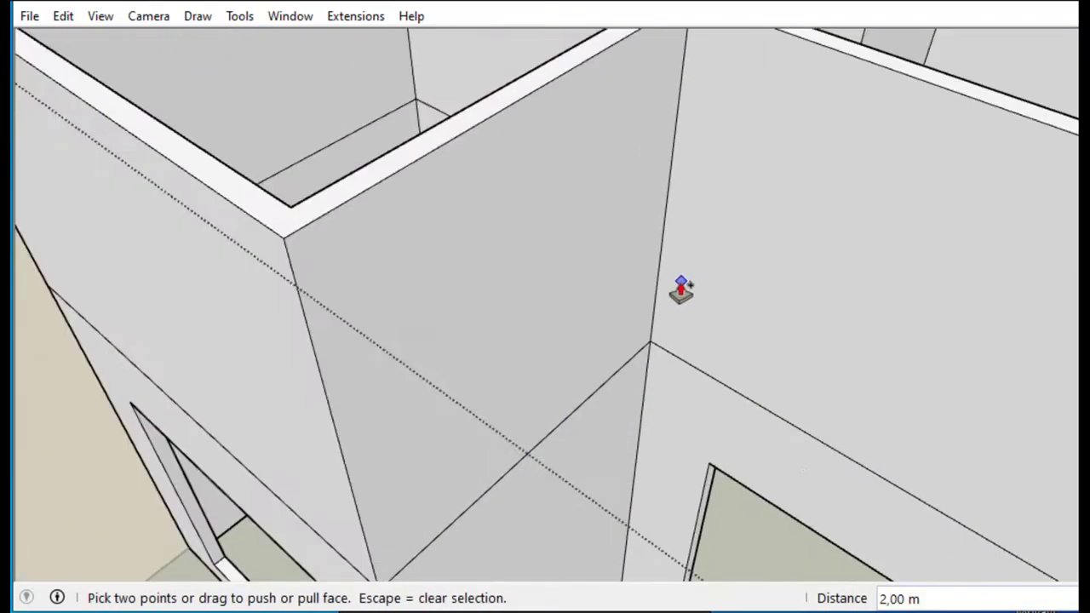
pyautogui.scroll(-3, 706, 392)
# Start a Tape Measure guide from the outer wall corner edge.
pyautogui.moveTo(706, 391); pyautogui.dragTo(625, 397, button='middle')
pyautogui.scroll(5, 588, 317)
pyautogui.moveTo(589, 317); pyautogui.dragTo(514, 293, button='middle')
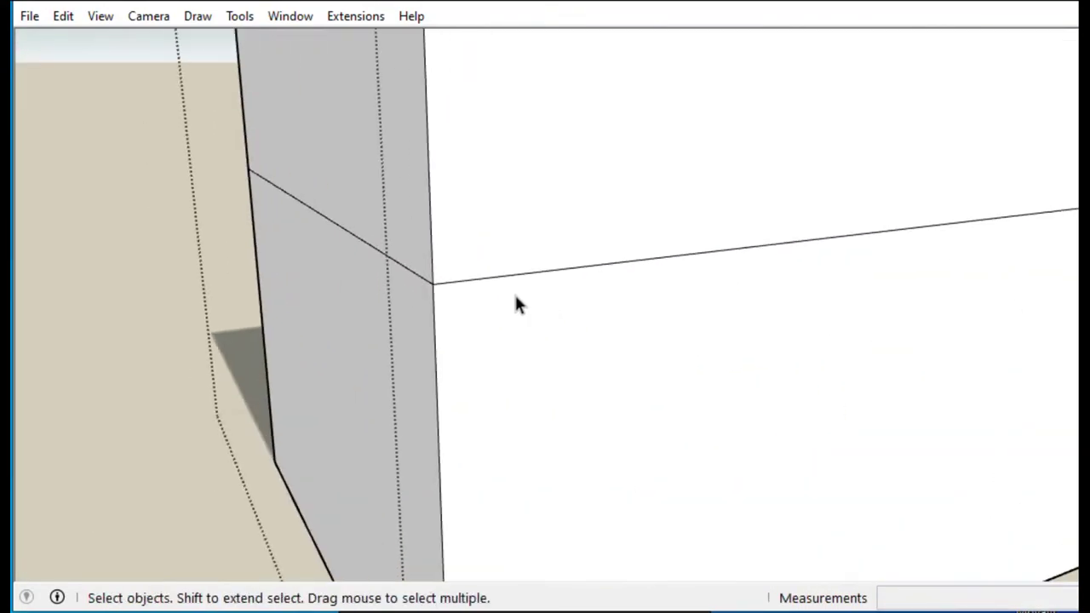
pyautogui.press('t')
pyautogui.click(526, 273)
# Place guide lines 0,4 m and 2 m from the wall edges.
pyautogui.write(',4')
pyautogui.press('Return')
pyautogui.scroll(-3, 384, 209)
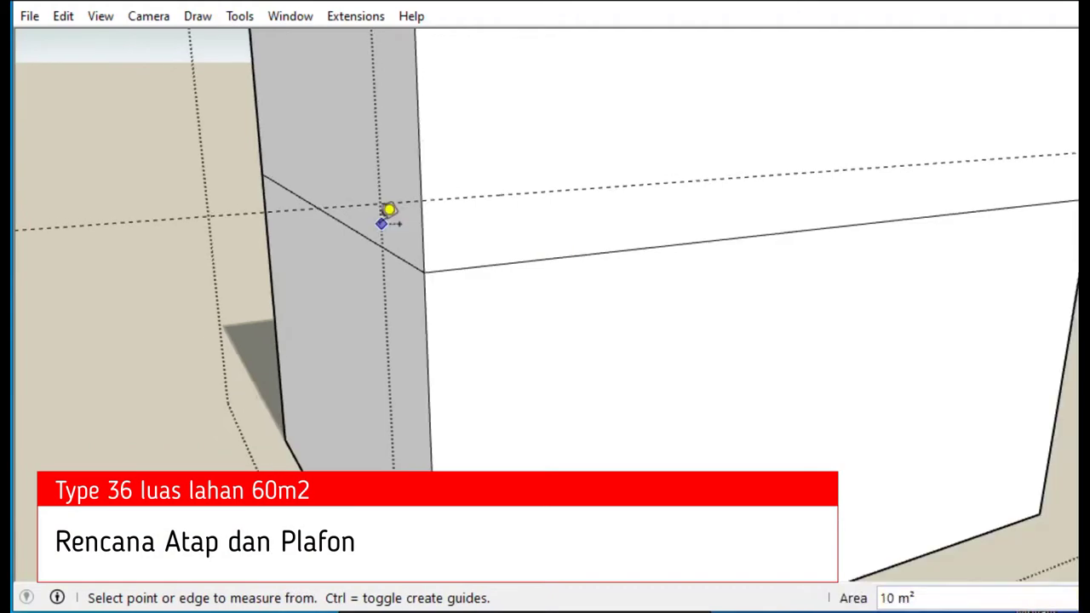
pyautogui.scroll(-3, 340, 299)
pyautogui.press('space')
pyautogui.scroll(2, 341, 299)
pyautogui.moveTo(440, 208)
pyautogui.mouseDown(button='middle')
pyautogui.moveTo(403, 204)
pyautogui.moveTo(298, 287)
pyautogui.mouseUp(button='middle')
pyautogui.click(627, 238)
pyautogui.write('2')
pyautogui.press('Return')
# Draw the gable line and extrude the wall-top face 0.5 m.
pyautogui.press('l')
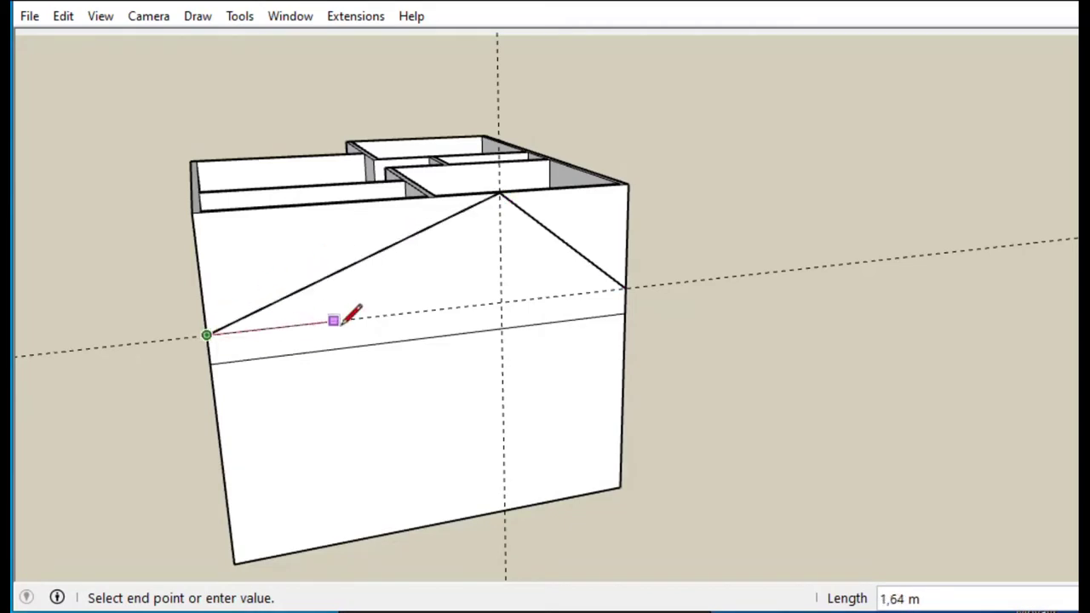
pyautogui.click(625, 288)
pyautogui.press('e')
pyautogui.moveTo(694, 187)
pyautogui.mouseDown(button='middle')
pyautogui.moveTo(840, 259)
pyautogui.moveTo(613, 231)
pyautogui.moveTo(484, 163)
pyautogui.moveTo(487, 199)
pyautogui.mouseUp(button='middle')
pyautogui.scroll(5, 487, 199)
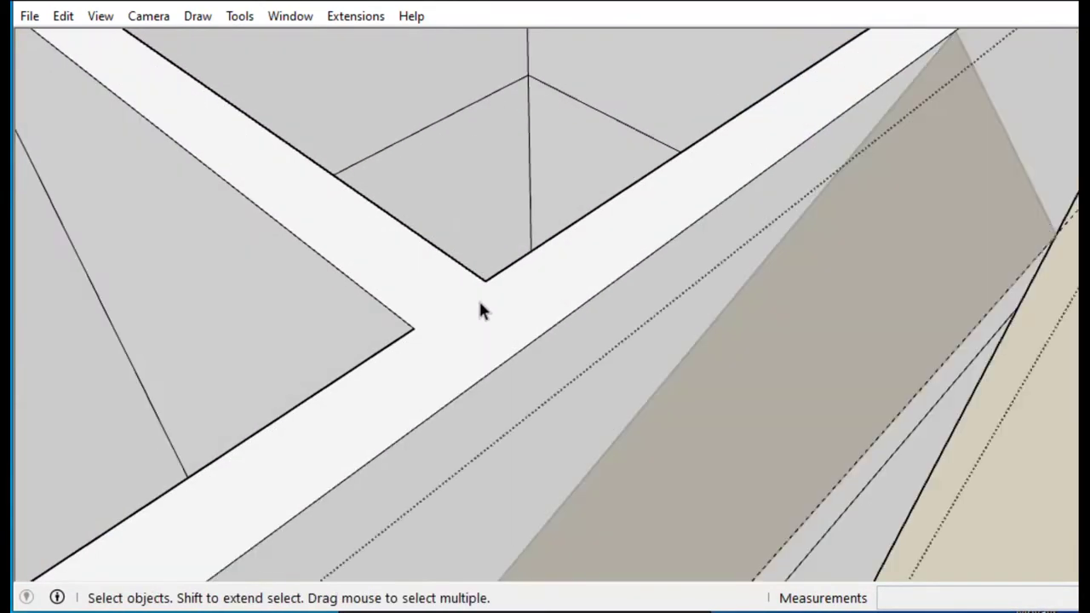
pyautogui.press('p')
pyautogui.click(477, 289)
pyautogui.write('0.5')
pyautogui.press('Return')
pyautogui.press('space')
# Move the short wall-top edge upward to form the gable ridge.
pyautogui.click(667, 228)
pyautogui.press('space')
pyautogui.press('m')
pyautogui.click(664, 226)
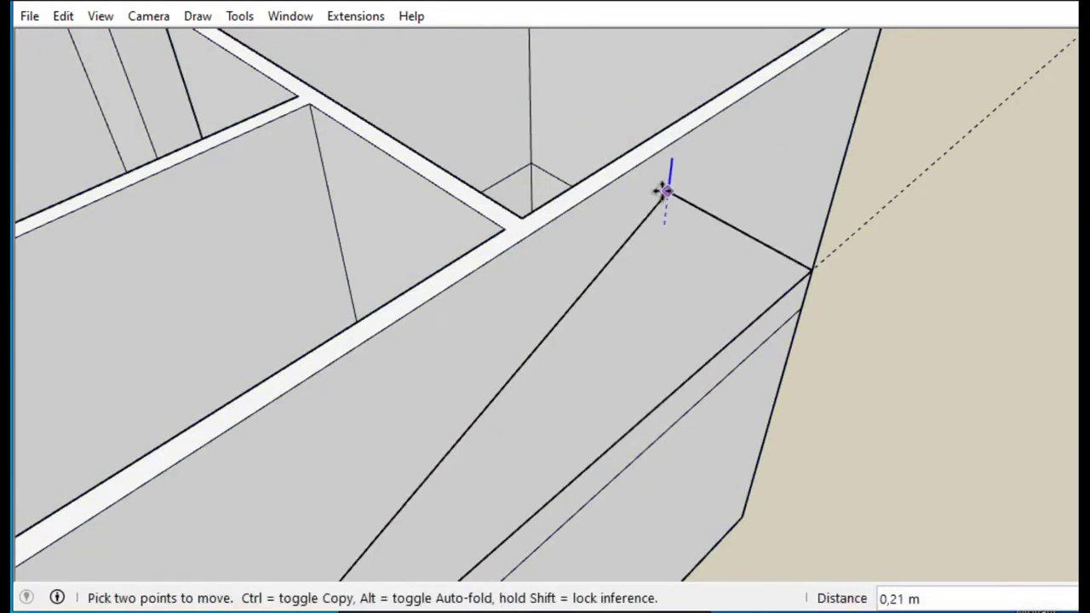
pyautogui.click(669, 134)
pyautogui.scroll(-3, 775, 247)
# Push the triangular gable face across the whole house, overhanging past the right gable.
pyautogui.moveTo(773, 246); pyautogui.dragTo(582, 188, button='middle')
pyautogui.press('space')
pyautogui.moveTo(840, 329)
pyautogui.mouseDown(button='middle')
pyautogui.moveTo(742, 338)
pyautogui.moveTo(690, 264)
pyautogui.mouseUp(button='middle')
pyautogui.rightClick(689, 260)
pyautogui.press('Escape')
pyautogui.scroll(-3, 919, 363)
pyautogui.scroll(-2, 791, 293)
pyautogui.press('p')
pyautogui.moveTo(790, 293); pyautogui.dragTo(505, 166)
pyautogui.press('space')
pyautogui.press('p')
pyautogui.moveTo(806, 297); pyautogui.dragTo(863, 353)
pyautogui.press('space')
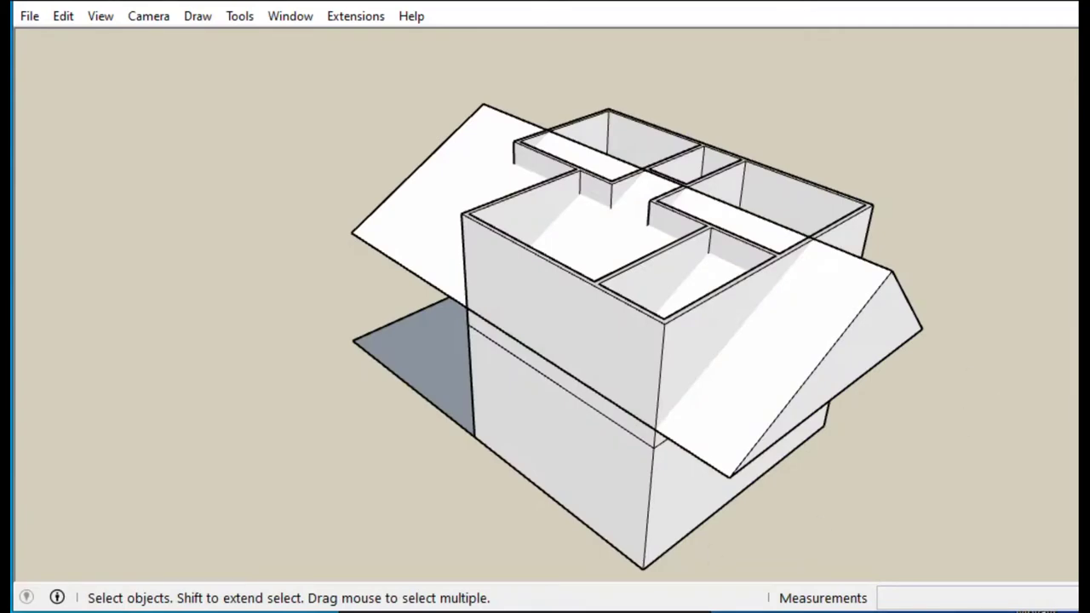
pyautogui.scroll(-2, 629, 465)
pyautogui.click(240, 16)
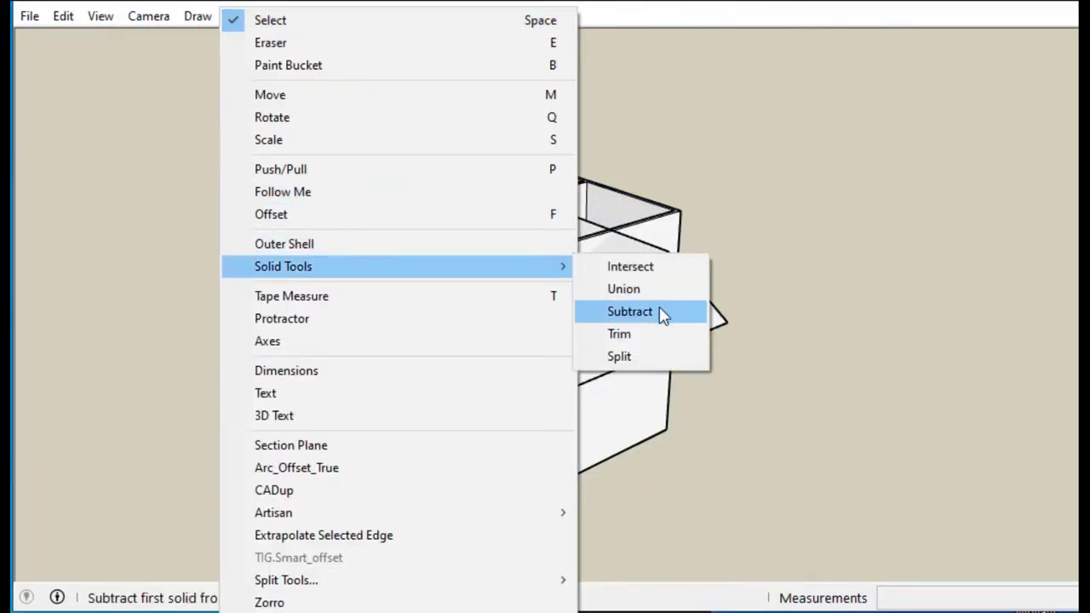
# Abandon the solid subtraction and intersect the roof group's faces with the model instead.
pyautogui.click(663, 311)
pyautogui.click(681, 350)
pyautogui.press('Escape')
pyautogui.press('space')
pyautogui.rightClick(690, 322)
pyautogui.click(952, 300)
# Delete the roof group and explode the house group into loose geometry.
pyautogui.click(716, 332)
pyautogui.rightClick(715, 332)
pyautogui.click(780, 41)
pyautogui.moveTo(531, 324)
pyautogui.mouseDown(button='middle')
pyautogui.moveTo(514, 369)
pyautogui.moveTo(673, 333)
pyautogui.mouseUp(button='middle')
pyautogui.click(676, 314)
pyautogui.rightClick(677, 314)
pyautogui.click(731, 172)
# Switch the camera to a parallel-projection Front standard view.
pyautogui.moveTo(662, 395)
pyautogui.mouseDown(button='middle')
pyautogui.moveTo(738, 357)
pyautogui.moveTo(738, 313)
pyautogui.mouseUp(button='middle')
pyautogui.moveTo(473, 292); pyautogui.dragTo(473, 293)
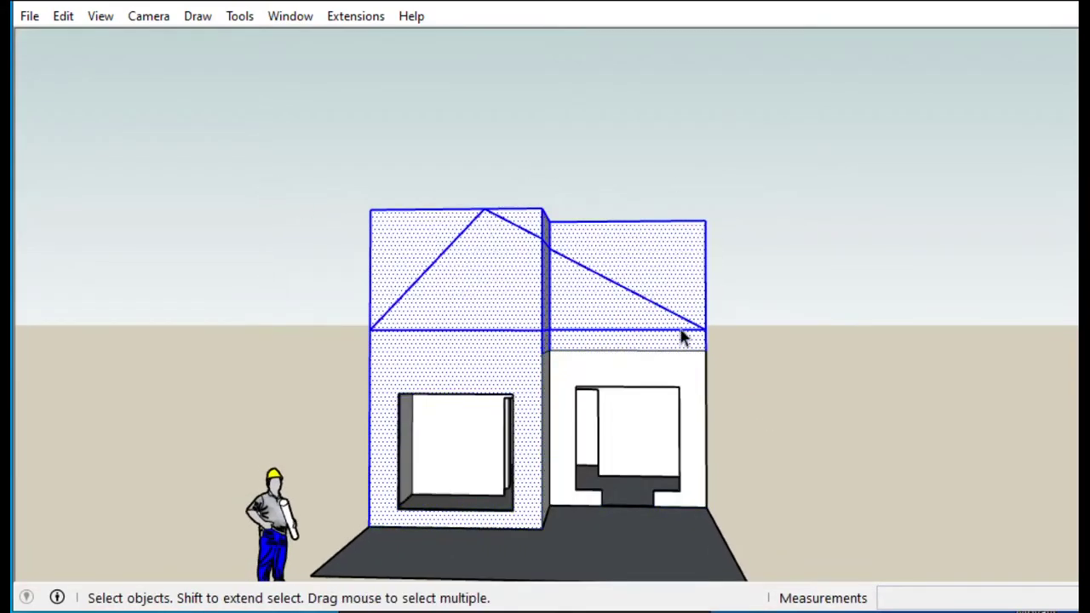
pyautogui.scroll(-3, 673, 358)
pyautogui.click(148, 15)
pyautogui.click(207, 112)
pyautogui.click(148, 15)
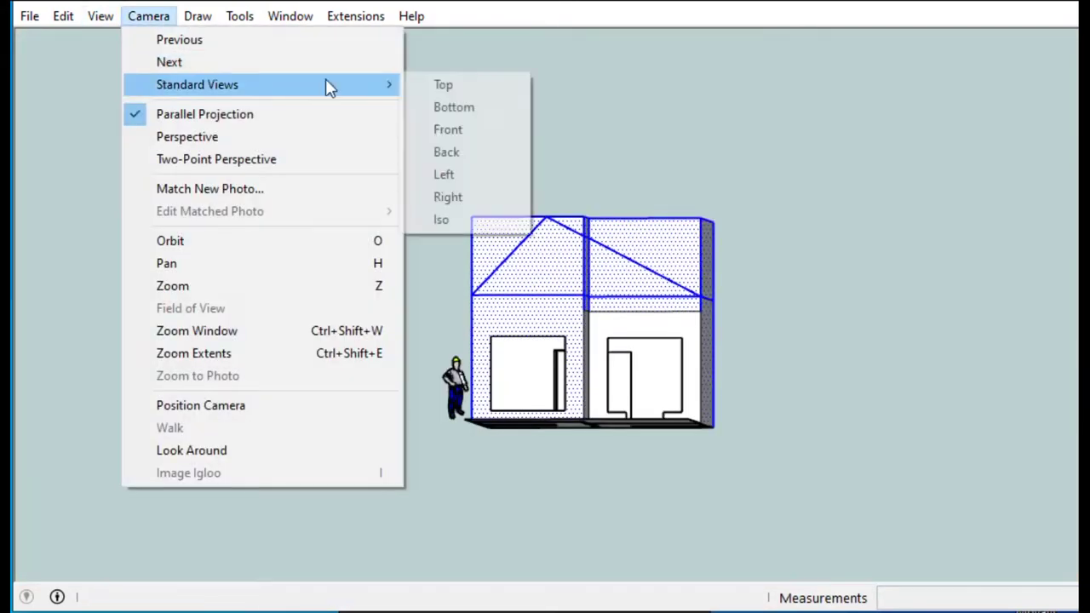
pyautogui.click(448, 127)
pyautogui.scroll(3, 499, 365)
# Group the selected house geometry below the roof lines.
pyautogui.keyDown('ctrl'); pyautogui.moveTo(329, 229); pyautogui.dragTo(329, 230); pyautogui.keyUp('ctrl')
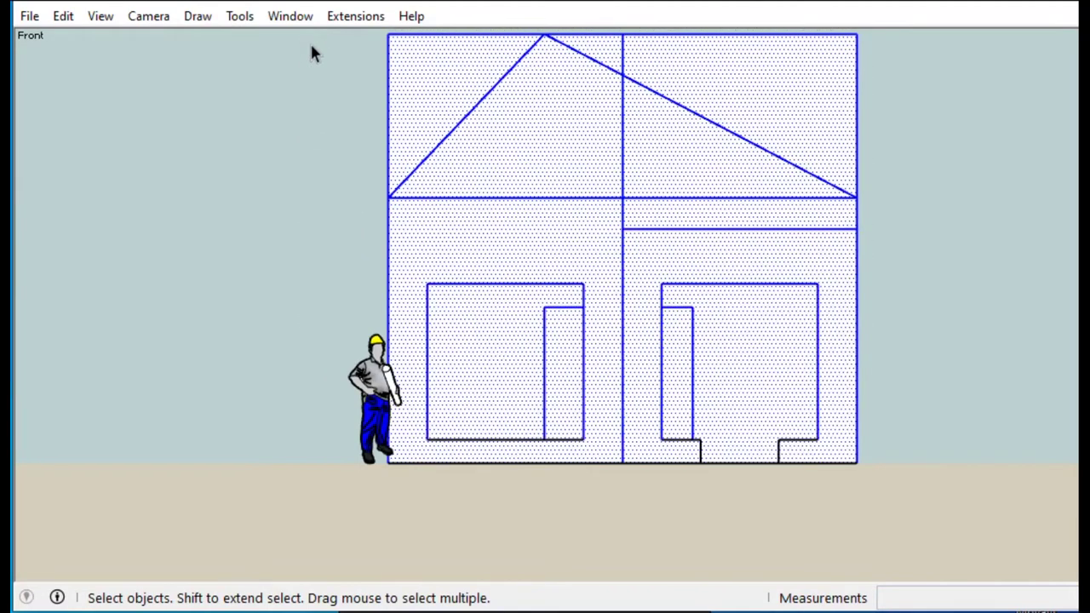
pyautogui.rightClick(793, 126)
pyautogui.click(424, 118)
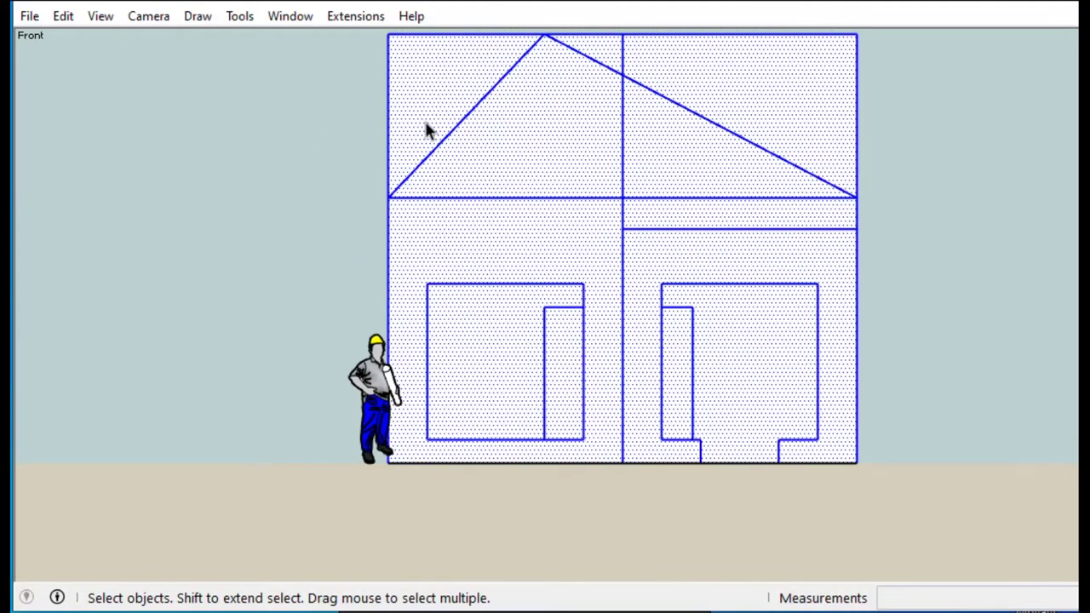
pyautogui.rightClick(424, 118)
pyautogui.click(504, 299)
# From the Front view, delete the wall regions above the roof diagonals, then check in 3D.
pyautogui.moveTo(346, 185); pyautogui.dragTo(181, 25, button='middle')
pyautogui.click(149, 16)
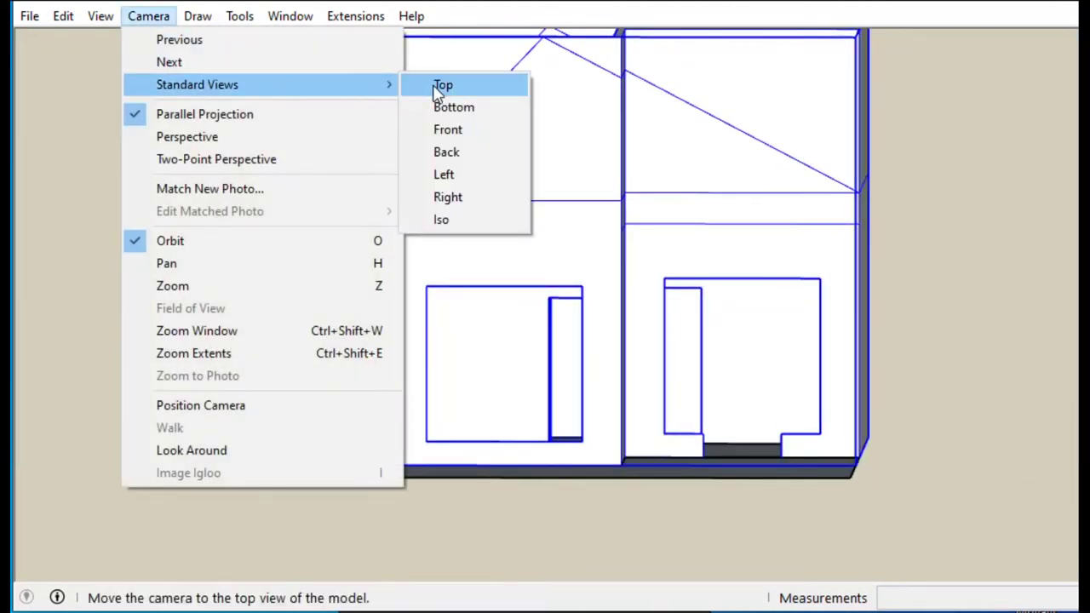
pyautogui.click(448, 128)
pyautogui.scroll(4, 617, 226)
pyautogui.press('space')
pyautogui.click(788, 128)
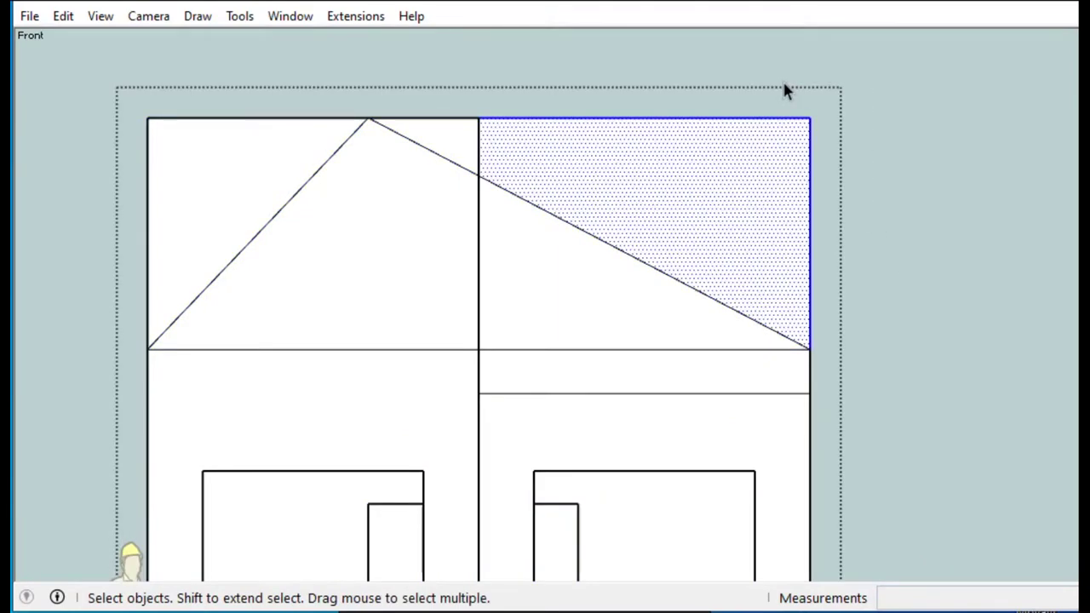
pyautogui.press('Delete')
pyautogui.click(451, 128)
pyautogui.press('Delete')
pyautogui.click(170, 136)
pyautogui.press('Delete')
pyautogui.scroll(-2, 637, 188)
pyautogui.moveTo(718, 207)
pyautogui.mouseDown(button='middle')
pyautogui.moveTo(589, 369)
pyautogui.moveTo(698, 383)
pyautogui.mouseUp(button='middle')
pyautogui.moveTo(675, 386)
pyautogui.mouseDown()
pyautogui.moveTo(458, 451)
pyautogui.moveTo(640, 389)
pyautogui.mouseUp()
pyautogui.scroll(5, 434, 137)
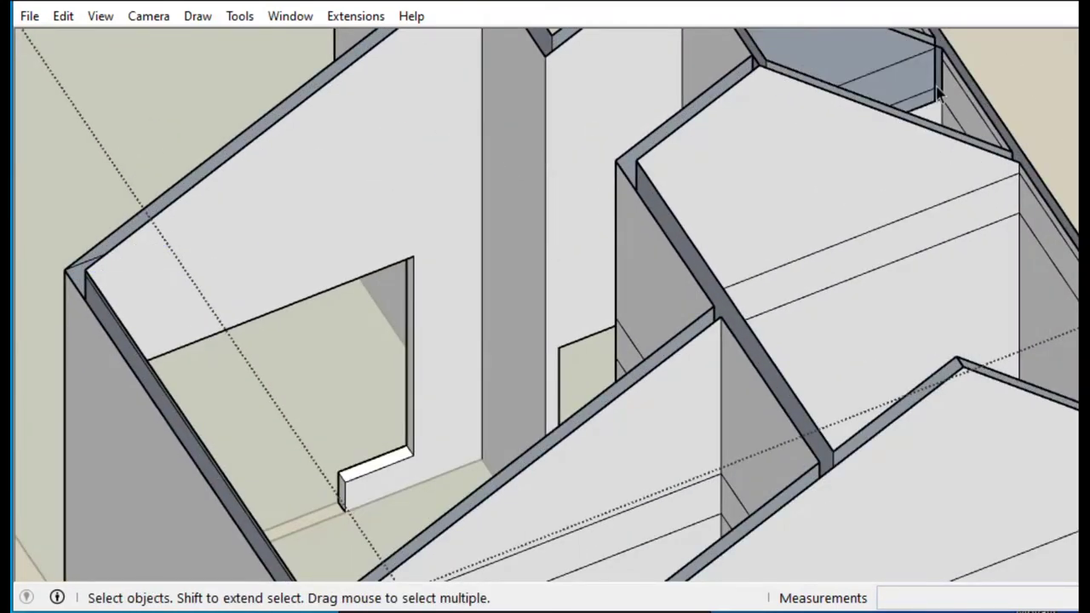
# Erase the leftover stray edges on the interior walls, then return to the previous view.
pyautogui.scroll(3, 966, 96)
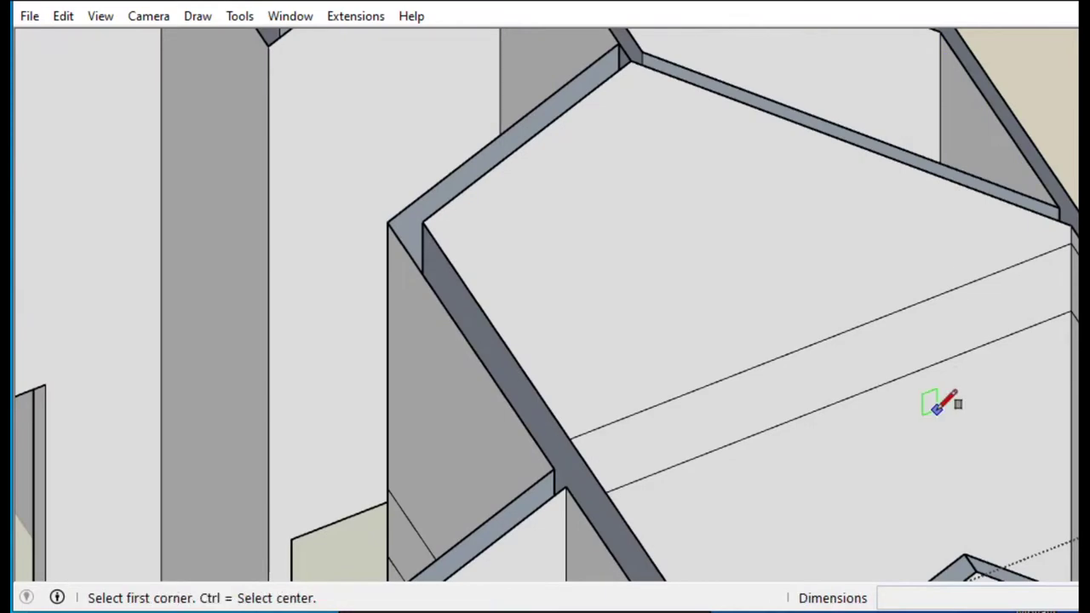
pyautogui.press('e')
pyautogui.scroll(-5, 827, 214)
pyautogui.scroll(1, 840, 60)
pyautogui.scroll(3, 849, 77)
pyautogui.scroll(3, 838, 109)
pyautogui.scroll(-5, 750, 349)
pyautogui.scroll(2, 618, 348)
pyautogui.scroll(2, 623, 311)
pyautogui.scroll(2, 841, 237)
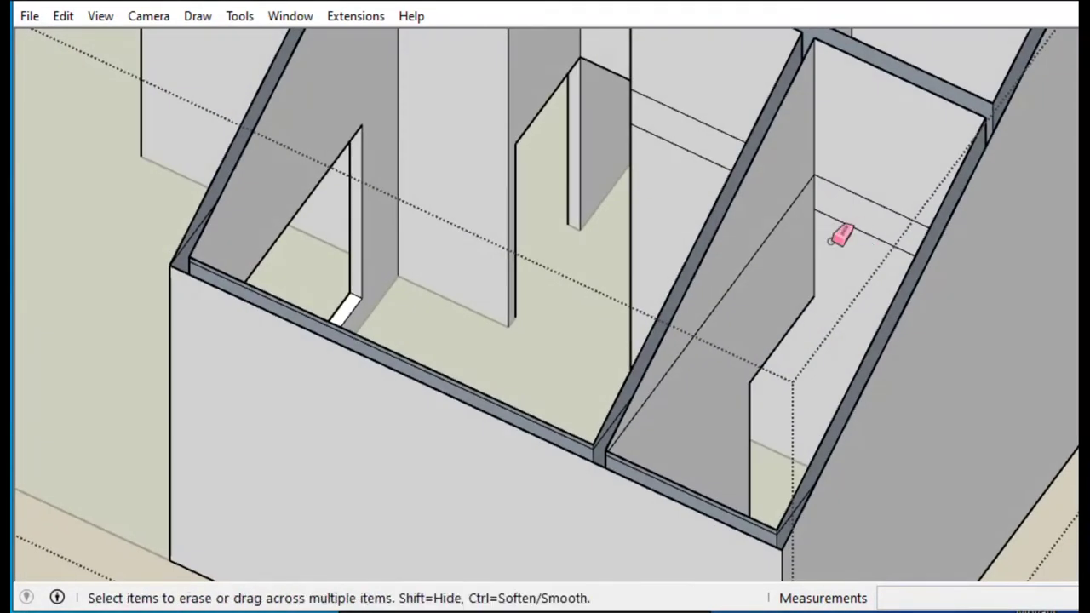
pyautogui.scroll(-2, 625, 186)
pyautogui.moveTo(442, 146); pyautogui.dragTo(540, 297, button='middle')
pyautogui.scroll(-5, 817, 370)
pyautogui.scroll(4, 821, 228)
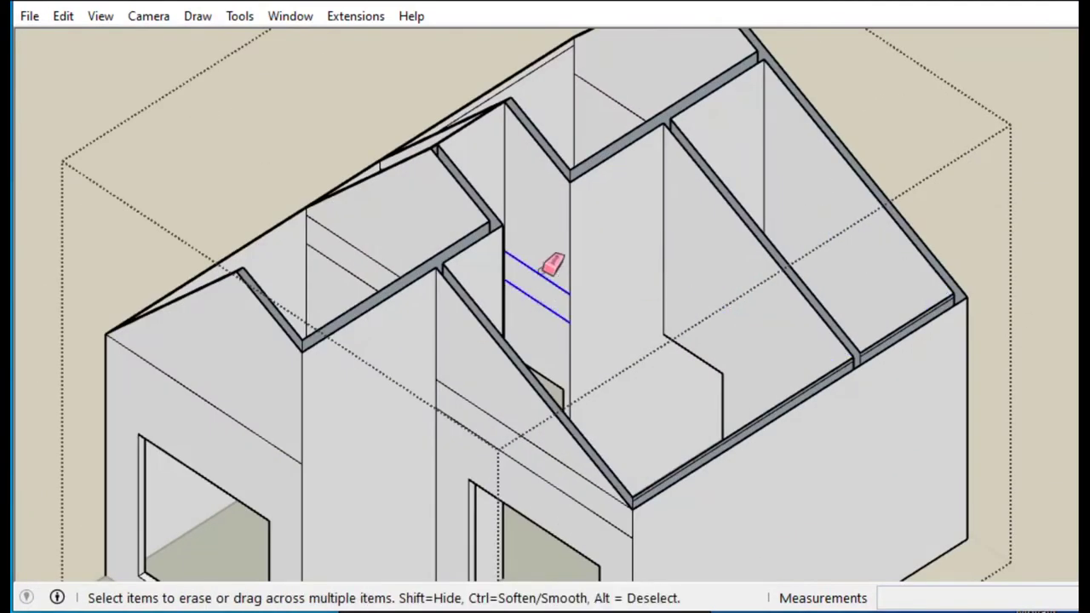
pyautogui.moveTo(277, 415)
pyautogui.mouseDown(button='middle')
pyautogui.moveTo(557, 440)
pyautogui.moveTo(771, 428)
pyautogui.moveTo(777, 281)
pyautogui.mouseUp(button='middle')
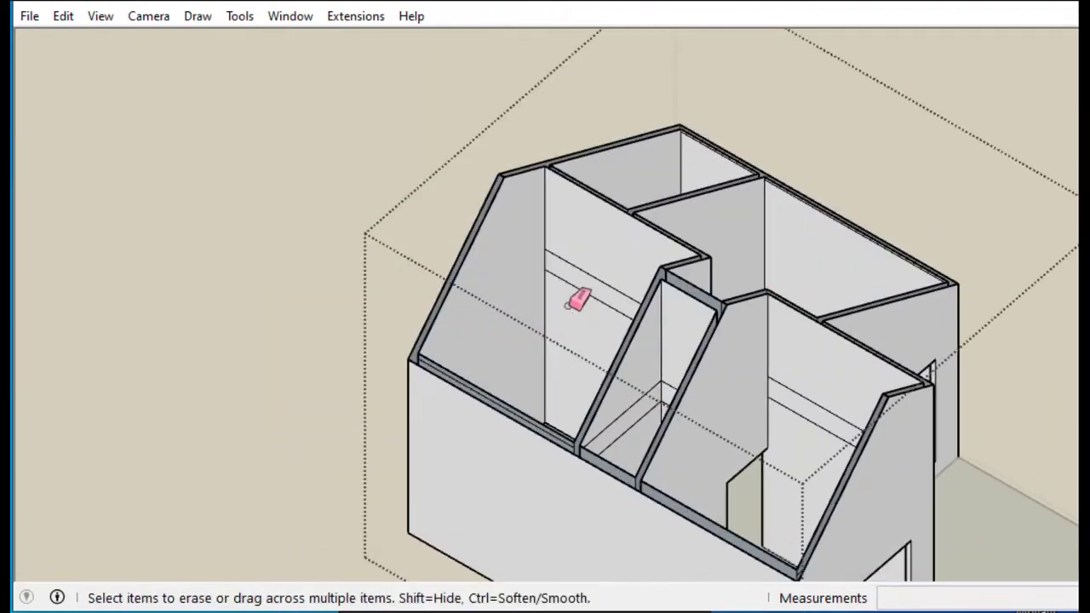
pyautogui.scroll(3, 684, 405)
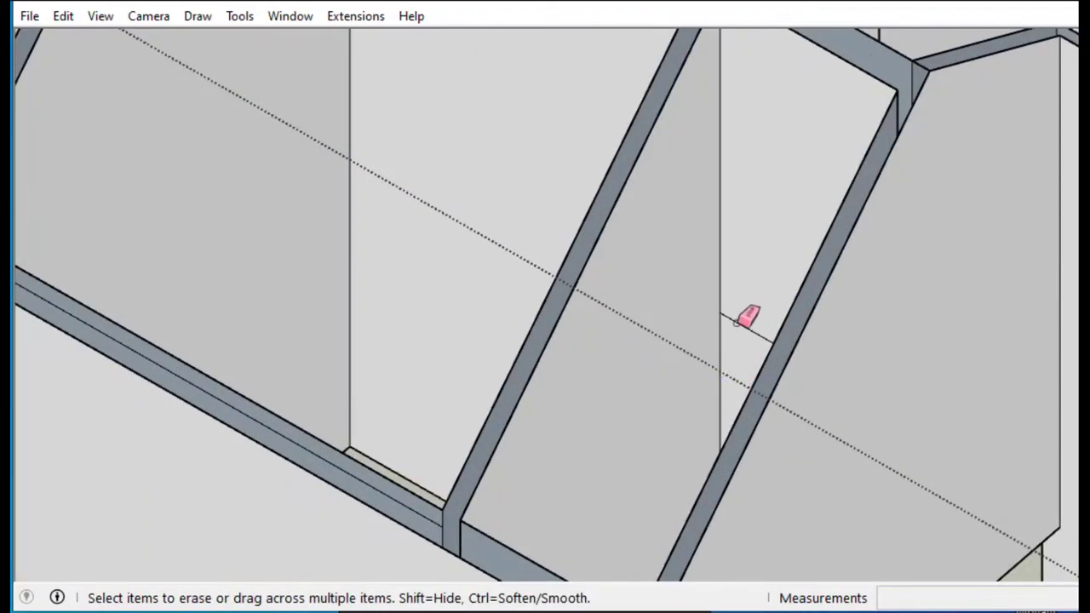
pyautogui.scroll(-5, 699, 366)
pyautogui.click(148, 16)
pyautogui.click(170, 38)
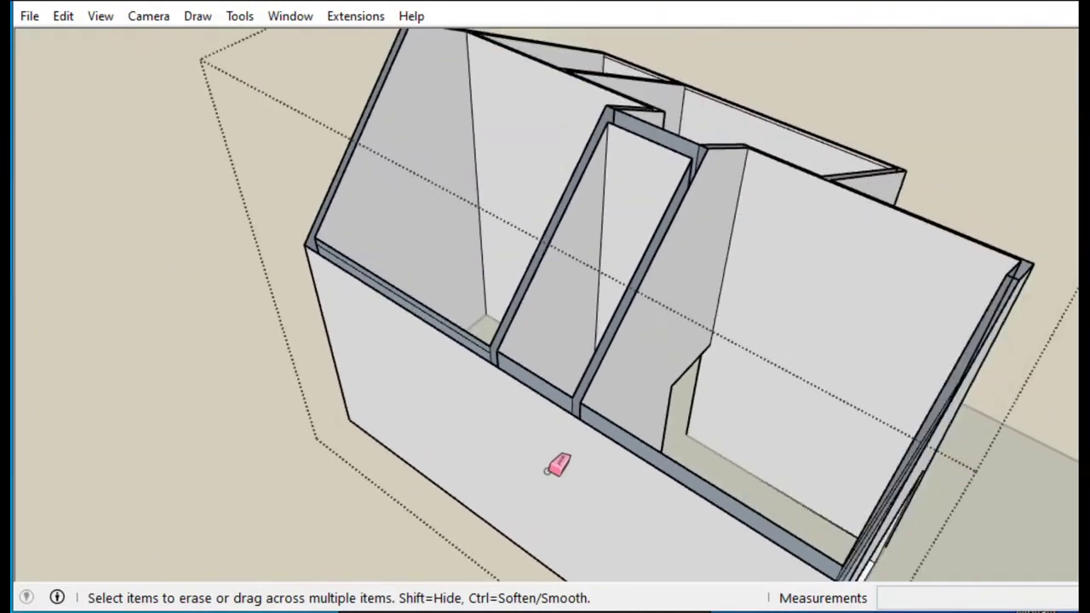
# Draw a rectangle across the gap where the interior wall meets the outer wall.
pyautogui.press('r')
pyautogui.scroll(3, 579, 411)
pyautogui.scroll(2, 588, 379)
pyautogui.press('Escape')
pyautogui.scroll(-1, 621, 365)
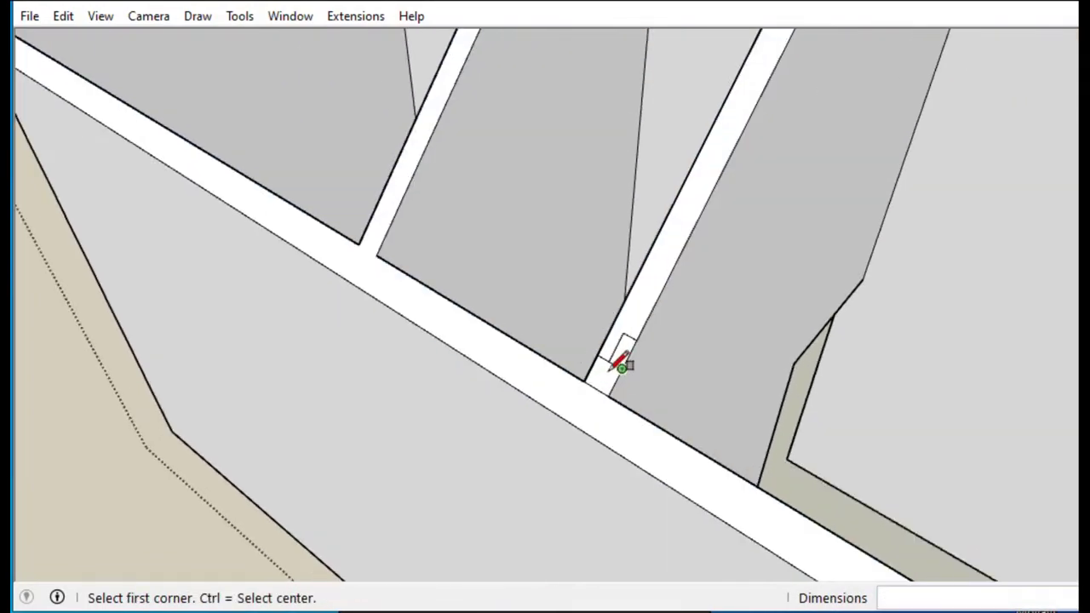
pyautogui.press('e')
pyautogui.scroll(-4, 599, 389)
pyautogui.moveTo(815, 438)
pyautogui.mouseDown(button='middle')
pyautogui.moveTo(430, 341)
pyautogui.moveTo(547, 401)
pyautogui.mouseUp(button='middle')
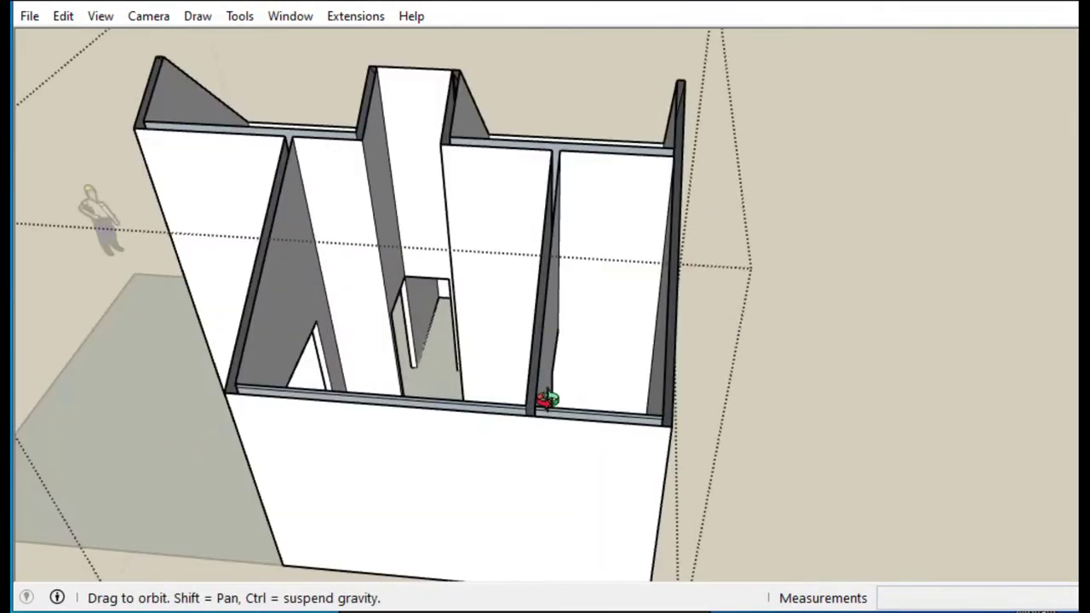
pyautogui.scroll(4, 578, 426)
pyautogui.scroll(-3, 406, 428)
pyautogui.press('r')
pyautogui.scroll(3, 645, 434)
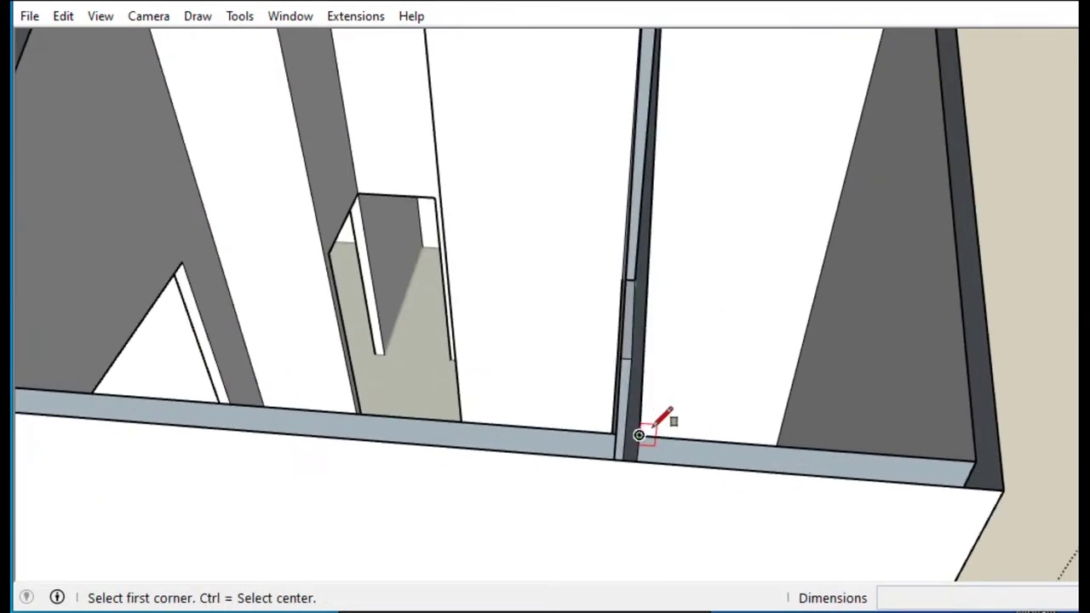
pyautogui.click(645, 435)
pyautogui.scroll(2, 613, 409)
pyautogui.moveTo(614, 409)
pyautogui.mouseDown(button='middle')
pyautogui.moveTo(614, 418)
pyautogui.moveTo(298, 379)
pyautogui.mouseUp(button='middle')
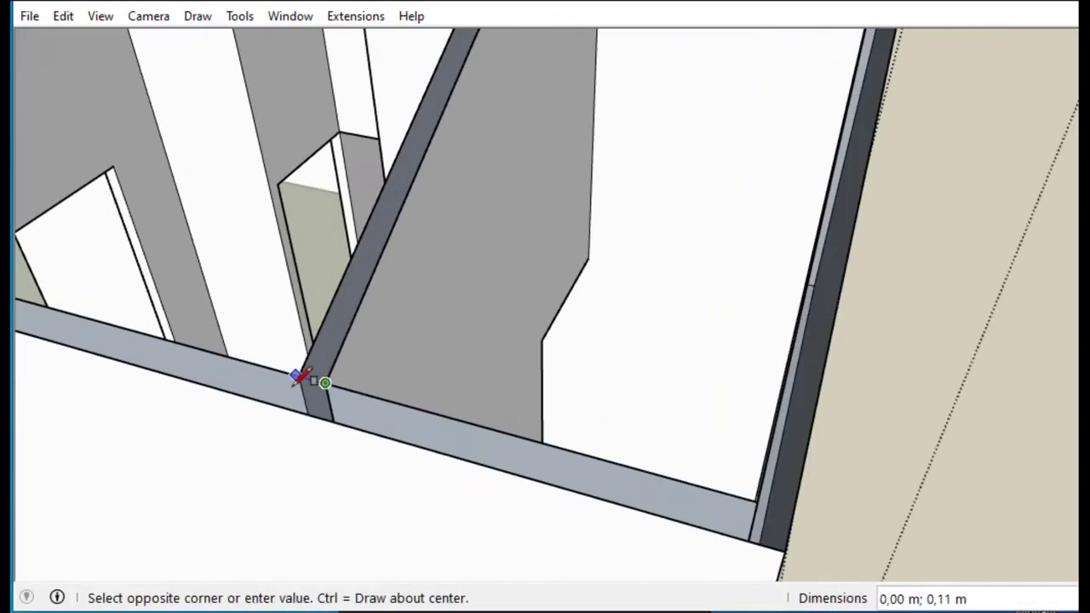
pyautogui.click(338, 351)
pyautogui.press('space')
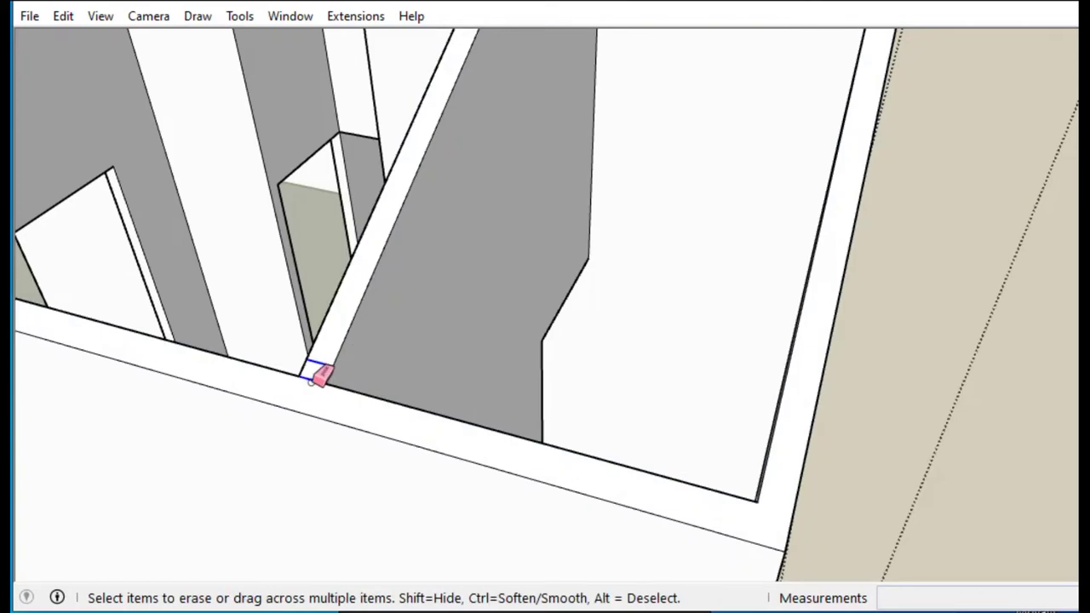
pyautogui.press('space')
pyautogui.scroll(-5, 816, 452)
pyautogui.moveTo(816, 453)
pyautogui.mouseDown(button='middle')
pyautogui.moveTo(688, 438)
pyautogui.moveTo(783, 352)
pyautogui.moveTo(515, 386)
pyautogui.moveTo(348, 440)
pyautogui.moveTo(618, 451)
pyautogui.moveTo(626, 390)
pyautogui.mouseUp(button='middle')
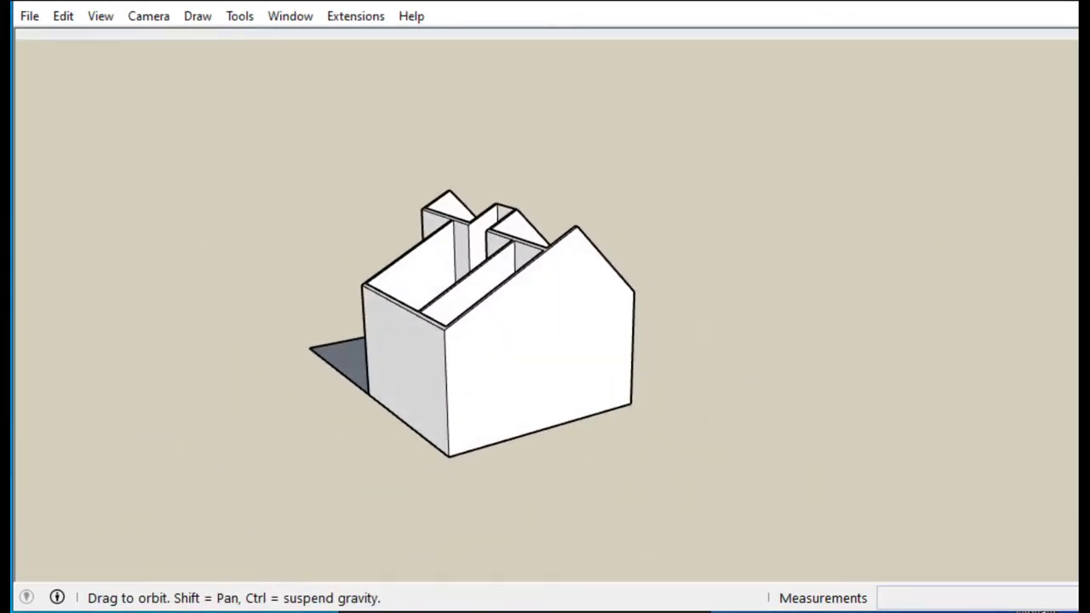
# Copy the roof edges with a 0.1 m offset to form the roof slab thickness.
pyautogui.scroll(3, 581, 418)
pyautogui.scroll(3, 556, 324)
pyautogui.press('l')
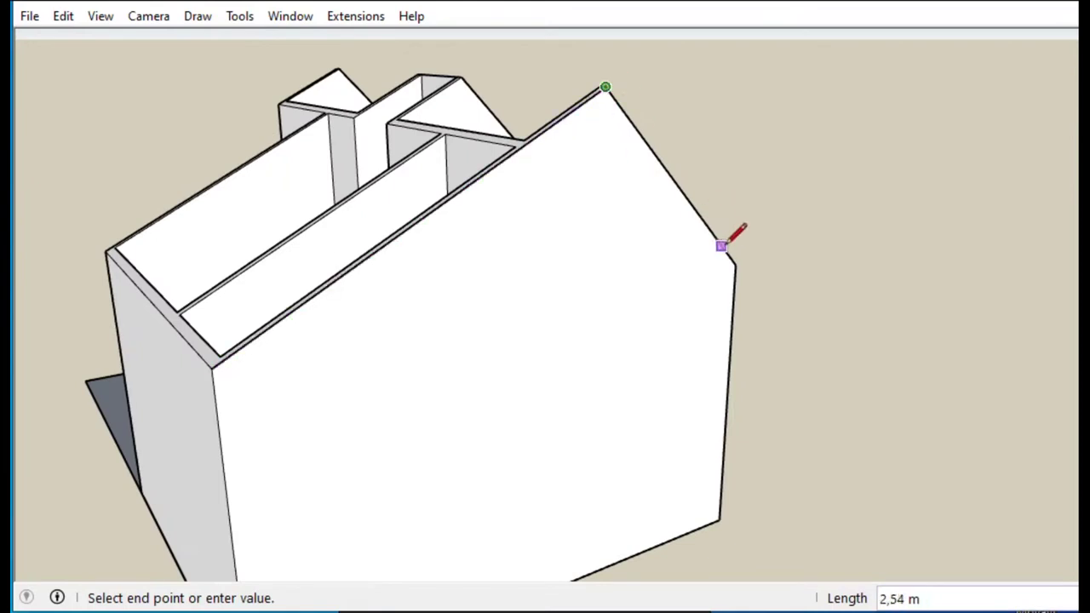
pyautogui.press('m')
pyautogui.scroll(3, 596, 119)
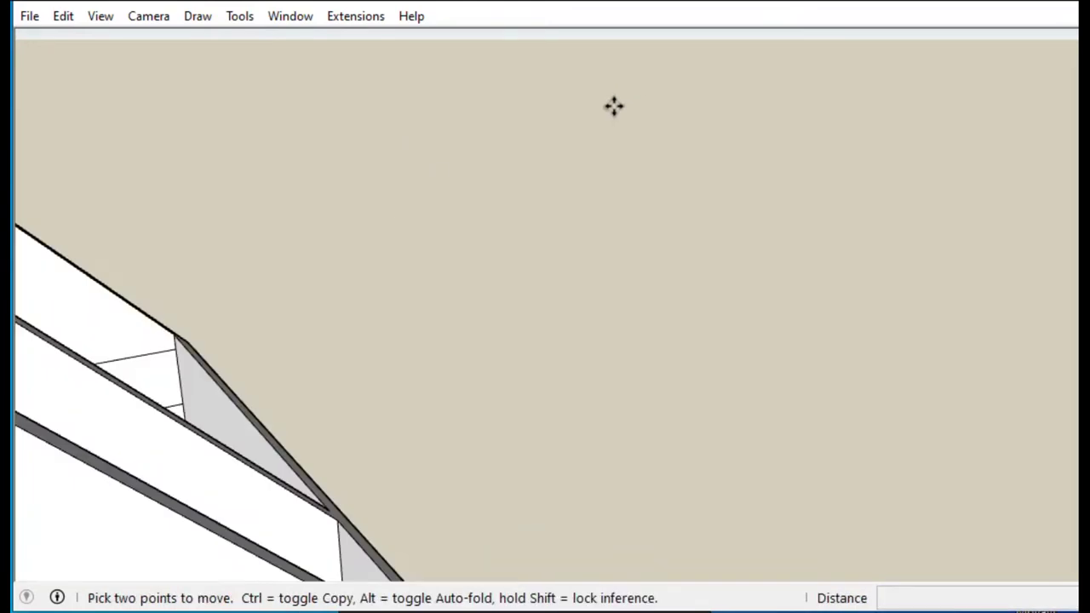
pyautogui.scroll(-2, 618, 100)
pyautogui.press('ctrl')
pyautogui.click(562, 157)
pyautogui.write(',1')
pyautogui.press('Return')
pyautogui.scroll(3, 585, 274)
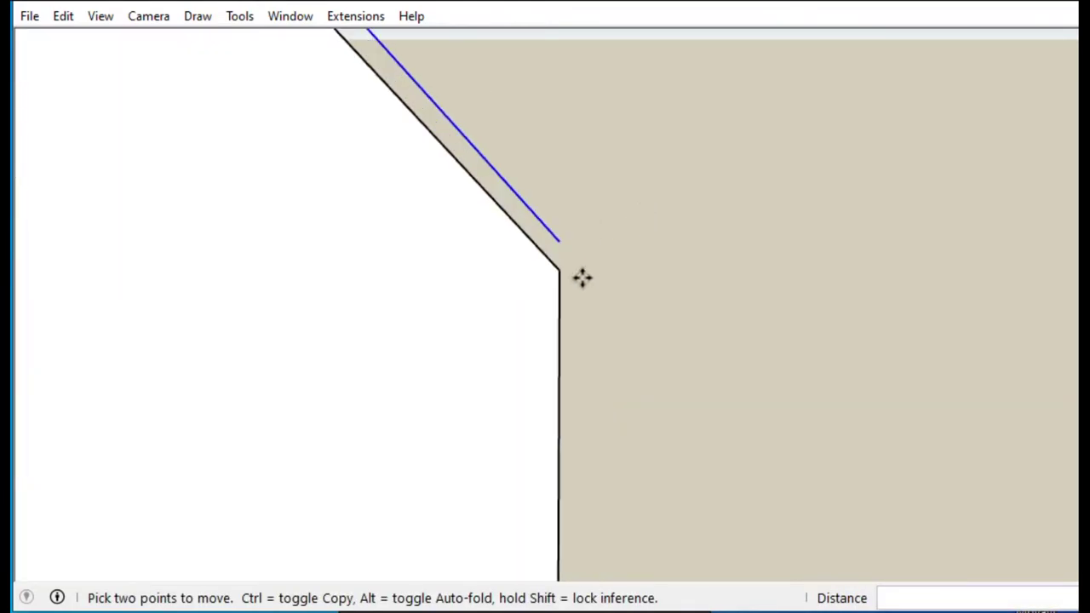
pyautogui.scroll(-3, 560, 270)
pyautogui.scroll(3, 533, 304)
pyautogui.press('Escape')
pyautogui.press('space')
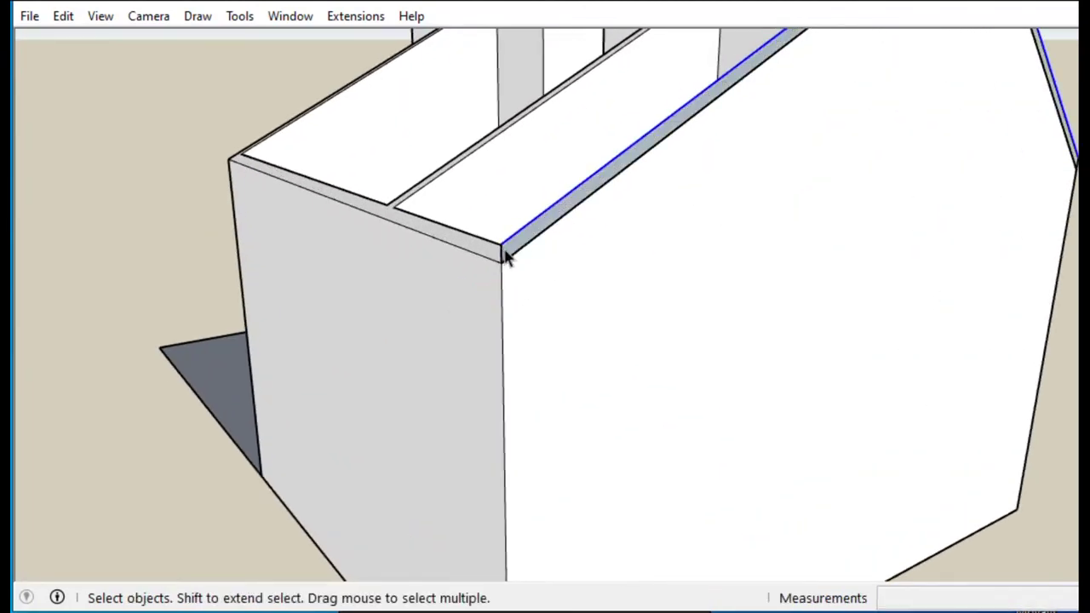
# Extrude the roof face across the whole length of the house.
pyautogui.click(506, 257)
pyautogui.moveTo(426, 187); pyautogui.dragTo(988, 212, button='middle')
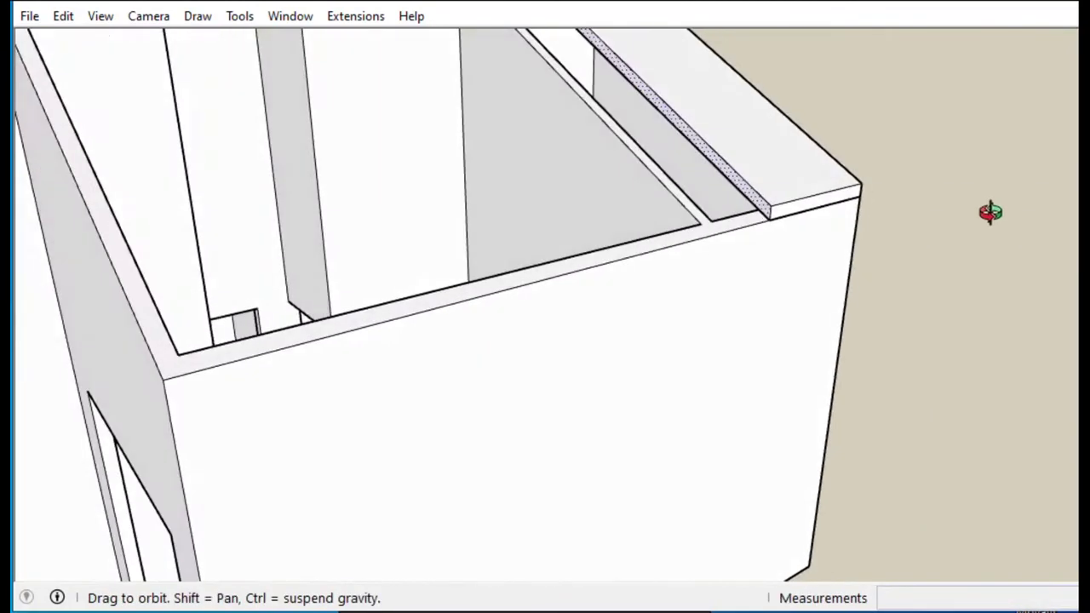
pyautogui.scroll(-5, 867, 255)
pyautogui.click(664, 170)
pyautogui.moveTo(664, 175); pyautogui.dragTo(664, 199, button='middle')
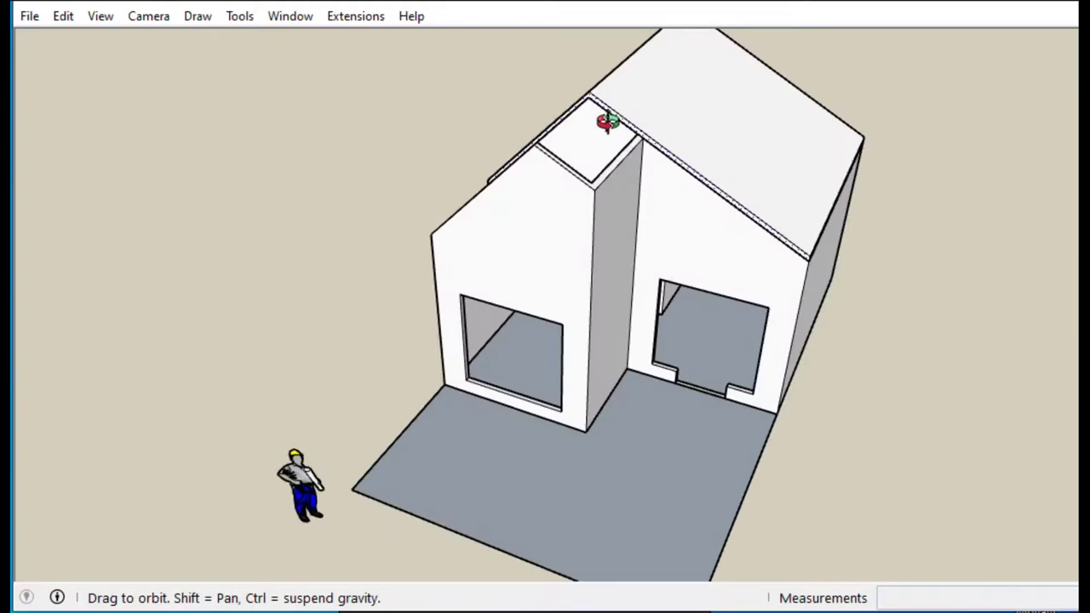
pyautogui.scroll(5, 756, 251)
# Pull the eave faces outward to overhang the walls, including 0,50 m at the gable front.
pyautogui.click(812, 213)
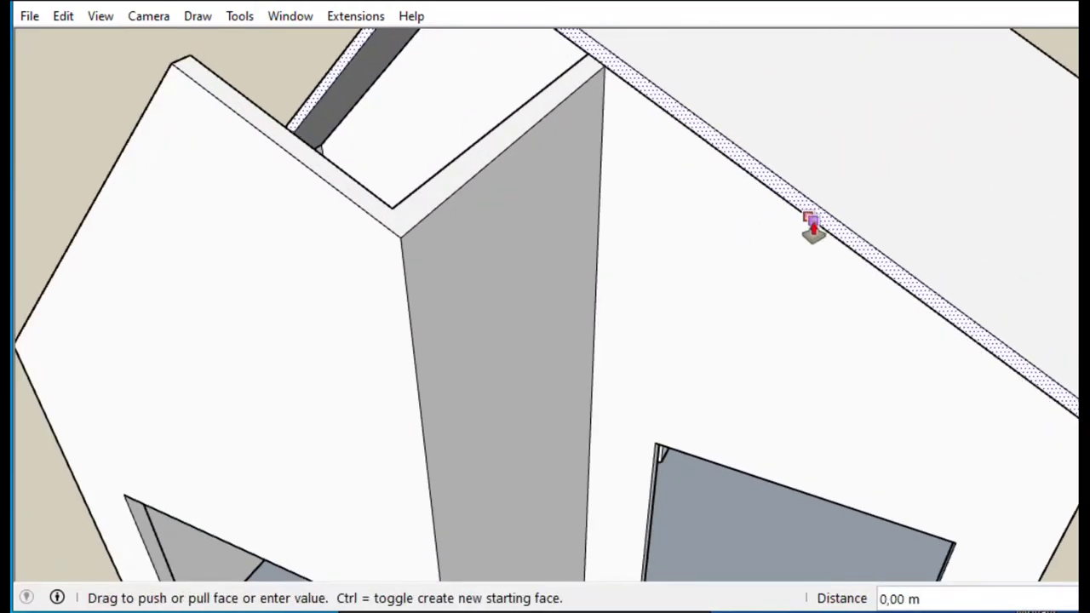
pyautogui.click(768, 266)
pyautogui.scroll(-3, 681, 238)
pyautogui.click(656, 224)
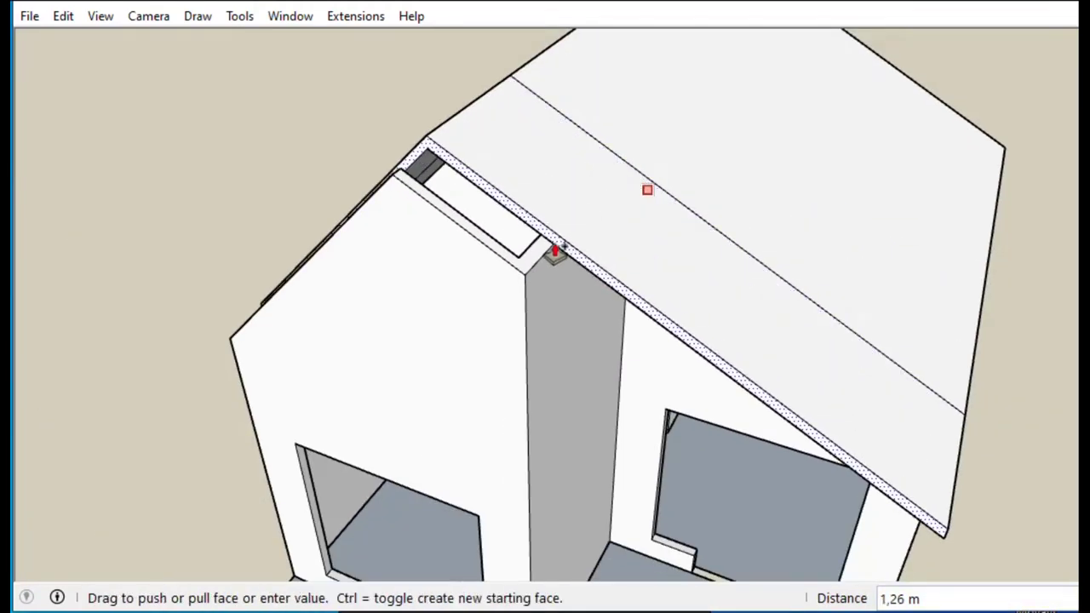
pyautogui.click(474, 231)
pyautogui.scroll(3, 488, 290)
pyautogui.scroll(-3, 488, 289)
pyautogui.click(564, 248)
pyautogui.click(514, 344)
pyautogui.moveTo(513, 343)
pyautogui.mouseDown(button='middle')
pyautogui.moveTo(592, 173)
pyautogui.moveTo(494, 213)
pyautogui.mouseUp(button='middle')
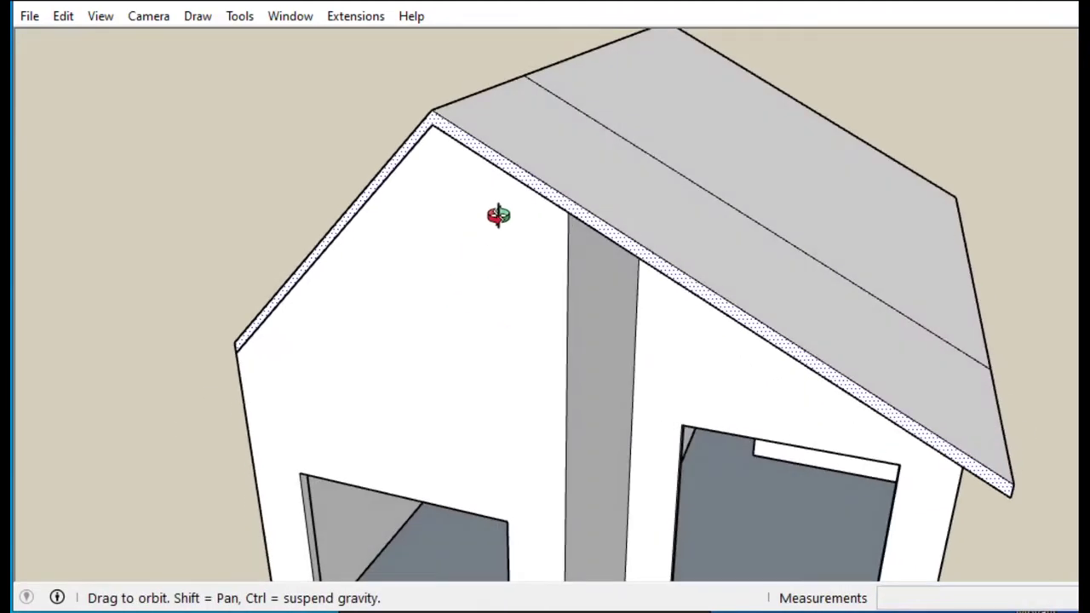
pyautogui.click(511, 217)
pyautogui.scroll(-5, 587, 146)
# Move the line dividing the roof along the green axis.
pyautogui.moveTo(588, 147); pyautogui.dragTo(338, 127, button='middle')
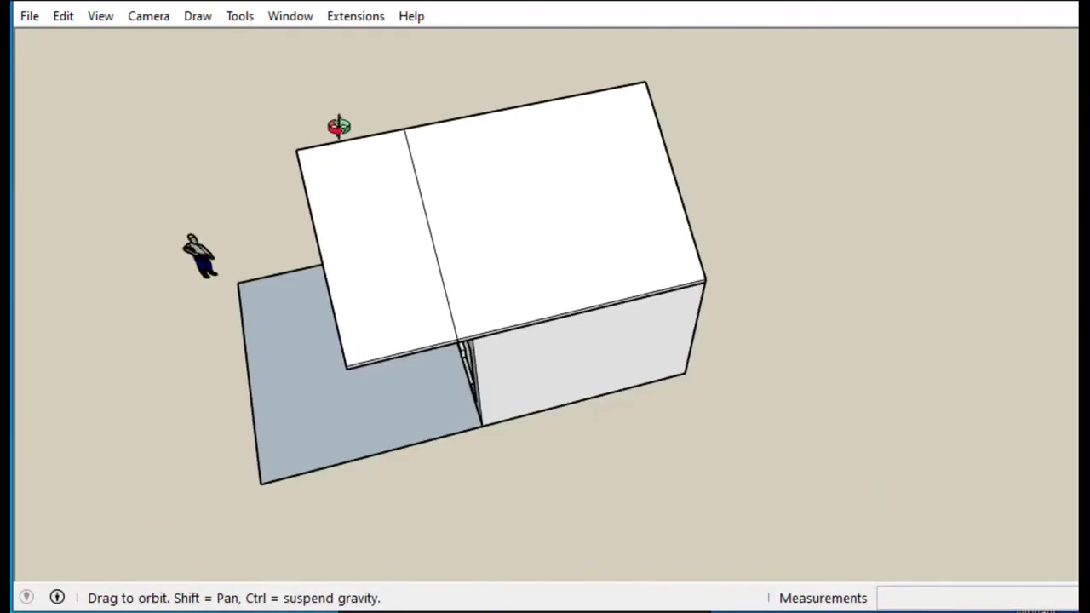
pyautogui.moveTo(358, 99); pyautogui.dragTo(532, 372)
pyautogui.click(532, 213)
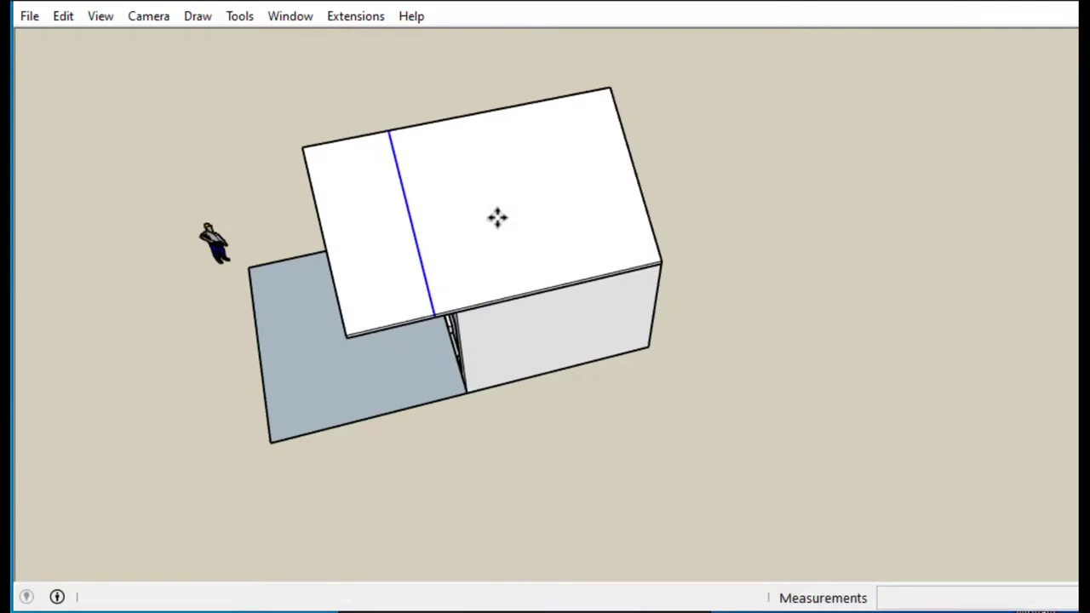
pyautogui.moveTo(497, 218); pyautogui.dragTo(552, 297, button='middle')
pyautogui.scroll(5, 377, 343)
# Push the eave face and roof underside so the eave extends under the roof.
pyautogui.press('l')
pyautogui.press('space')
pyautogui.click(386, 324)
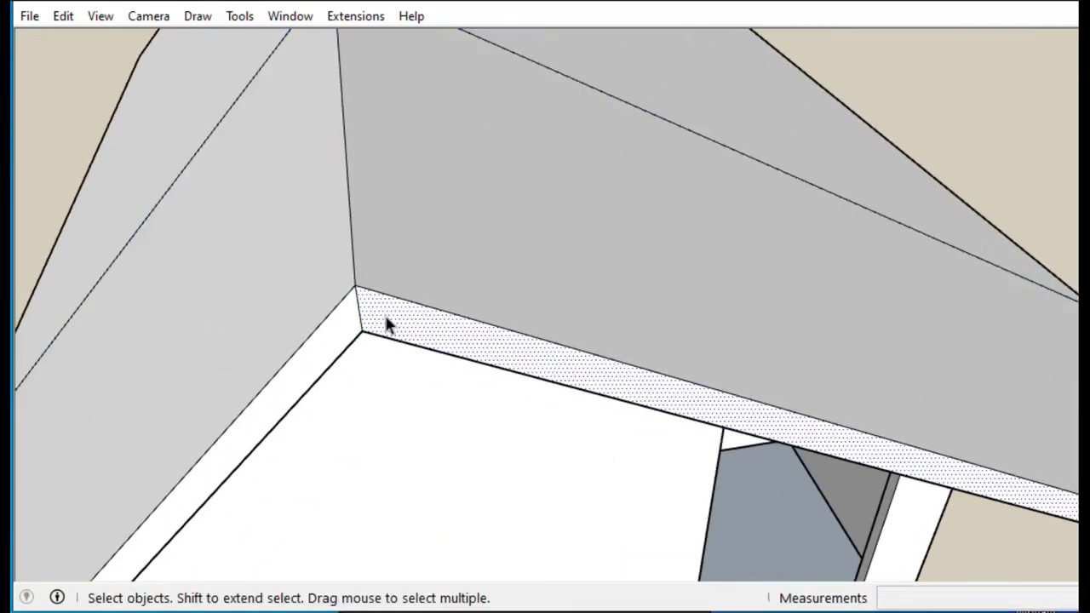
pyautogui.press('p')
pyautogui.moveTo(386, 324); pyautogui.dragTo(557, 76)
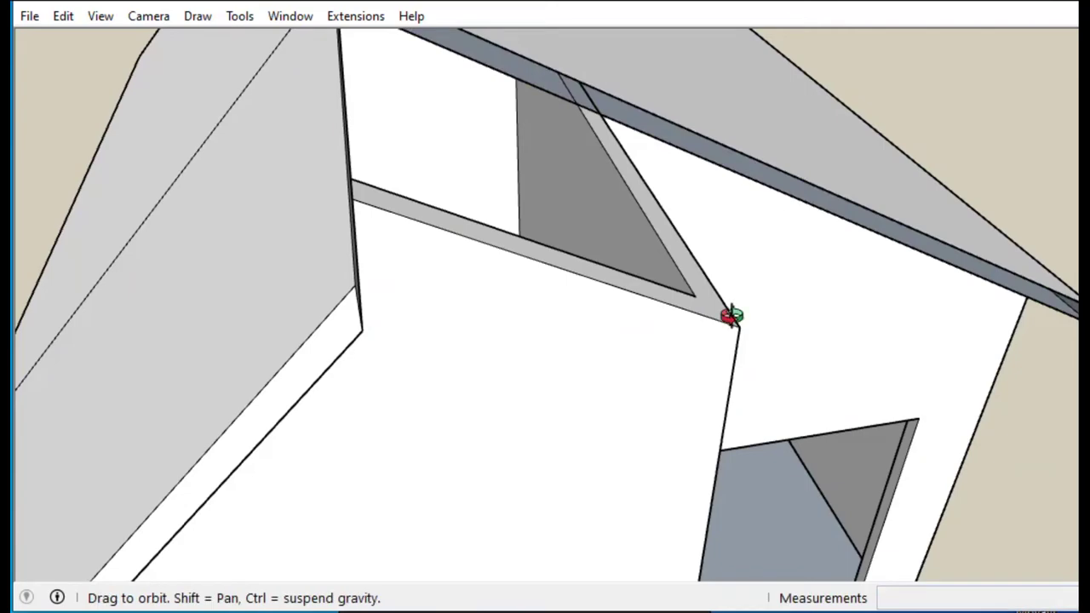
pyautogui.moveTo(730, 312); pyautogui.dragTo(110, 546, button='middle')
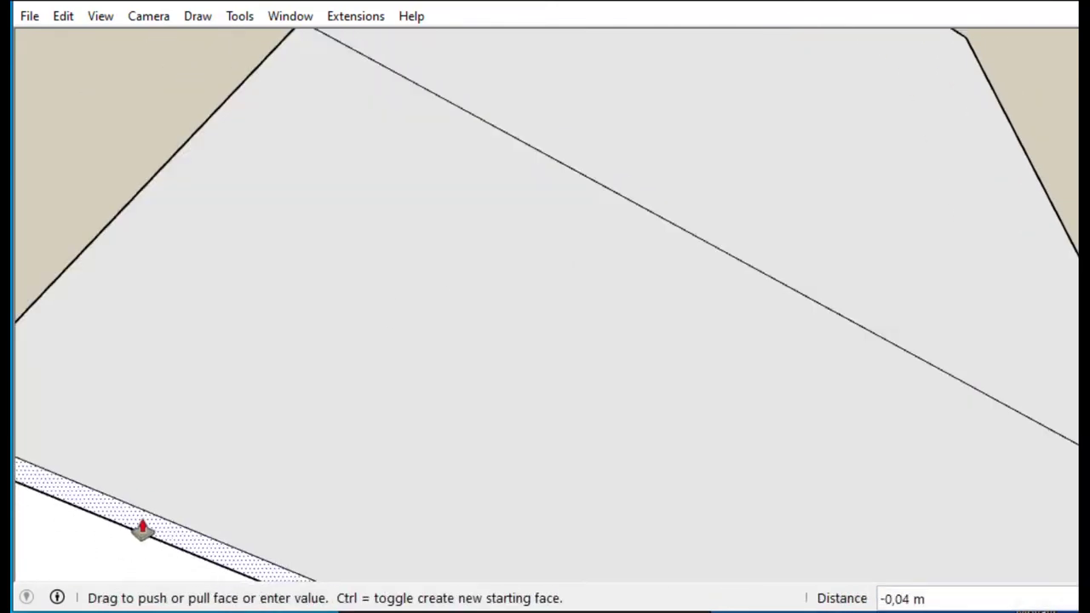
pyautogui.moveTo(110, 546); pyautogui.dragTo(531, 178)
pyautogui.press('space')
pyautogui.press('p')
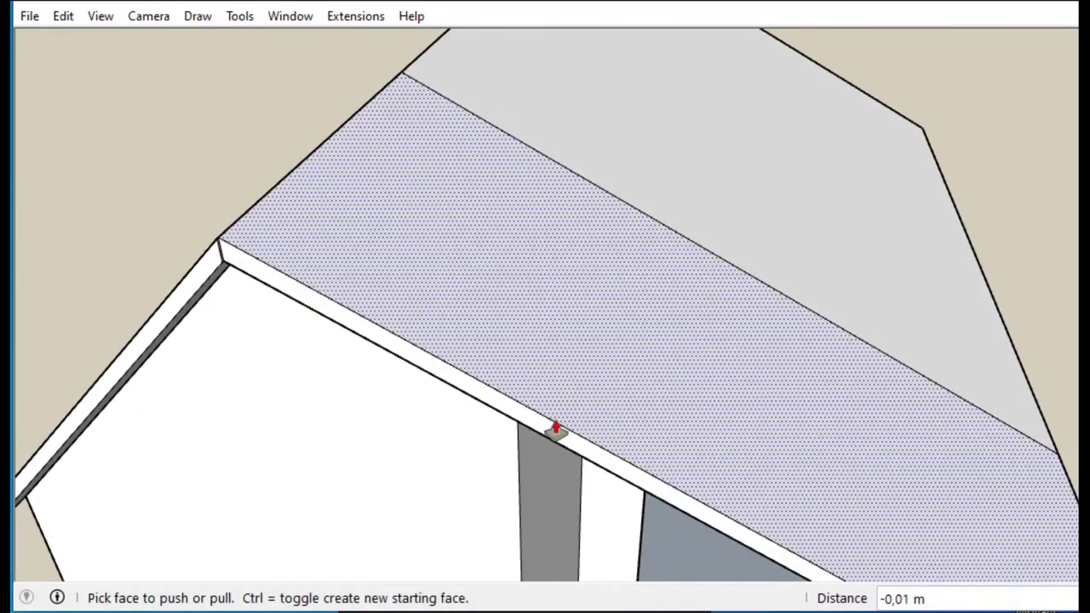
pyautogui.moveTo(567, 418); pyautogui.dragTo(713, 260)
pyautogui.scroll(5, 614, 251)
pyautogui.scroll(1, 613, 253)
# Draw a line across the roof beam and pull the roof corner face.
pyautogui.press('l')
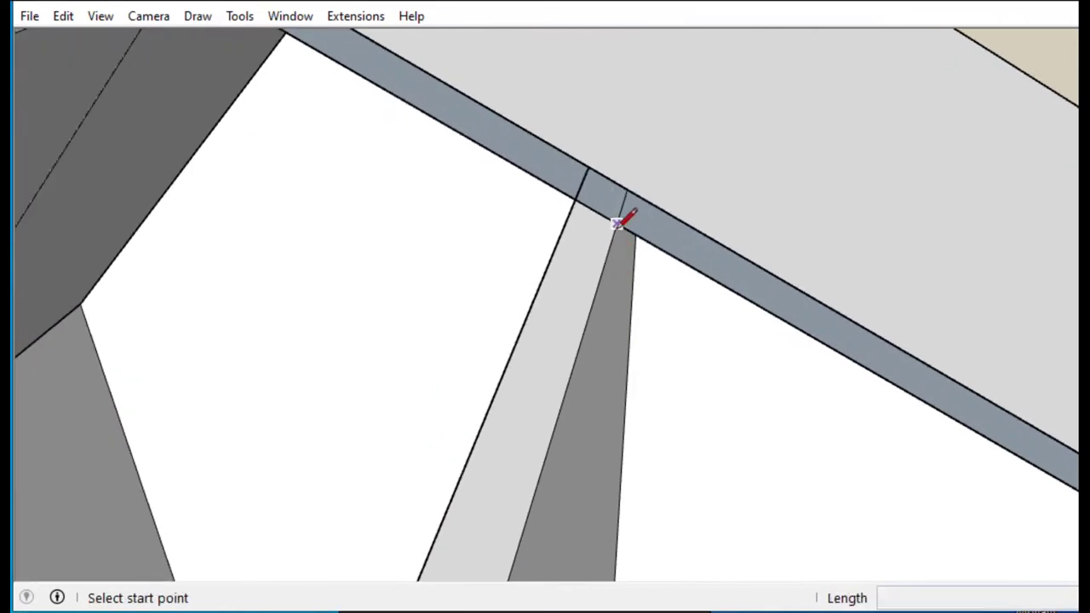
pyautogui.press('t')
pyautogui.scroll(1, 536, 213)
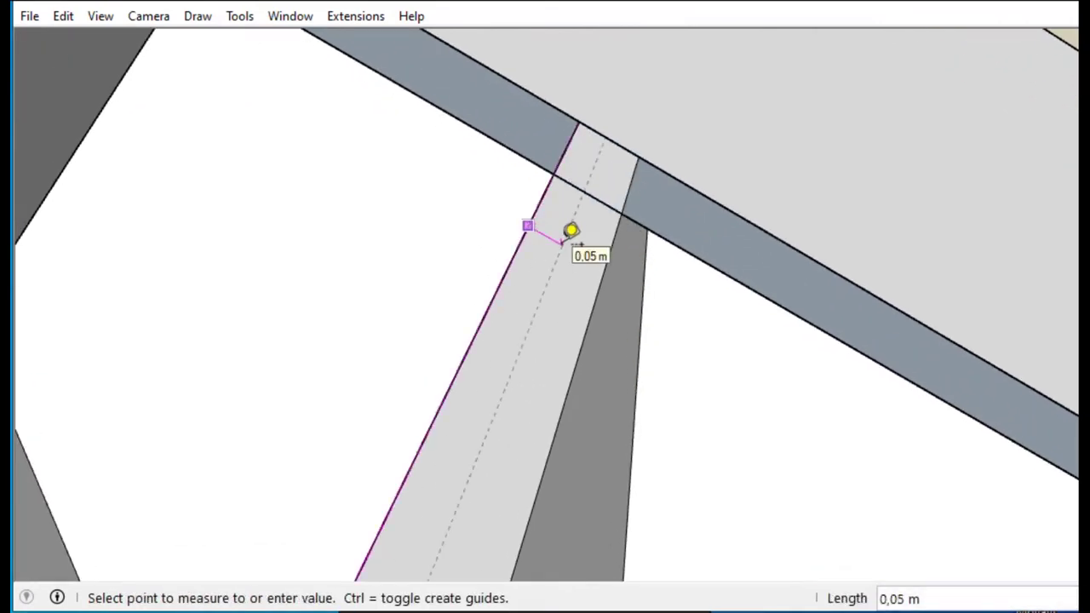
pyautogui.scroll(2, 837, 271)
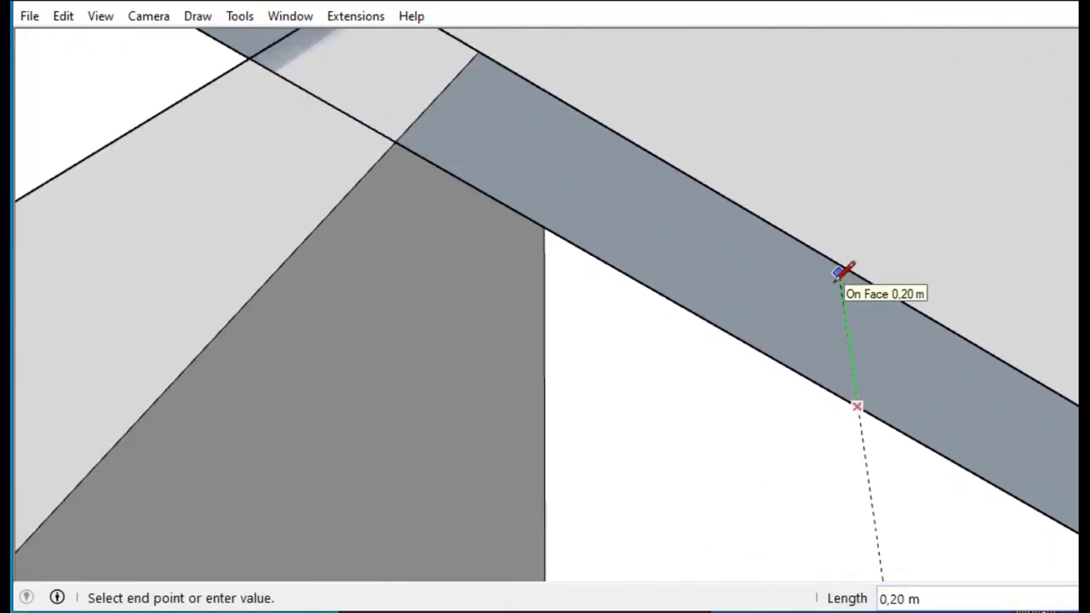
pyautogui.click(830, 258)
pyautogui.scroll(-3, 786, 248)
pyautogui.press('space')
pyautogui.press('p')
pyautogui.scroll(3, 193, 358)
pyautogui.click(175, 351)
pyautogui.press('space')
pyautogui.scroll(-5, 272, 364)
# Push the roof face at the roof corner.
pyautogui.moveTo(273, 363); pyautogui.dragTo(501, 401, button='middle')
pyautogui.scroll(4, 385, 406)
pyautogui.scroll(3, 385, 406)
pyautogui.scroll(-5, 379, 370)
pyautogui.moveTo(468, 458); pyautogui.dragTo(707, 474, button='middle')
pyautogui.scroll(5, 604, 536)
pyautogui.press('p')
pyautogui.scroll(-5, 603, 534)
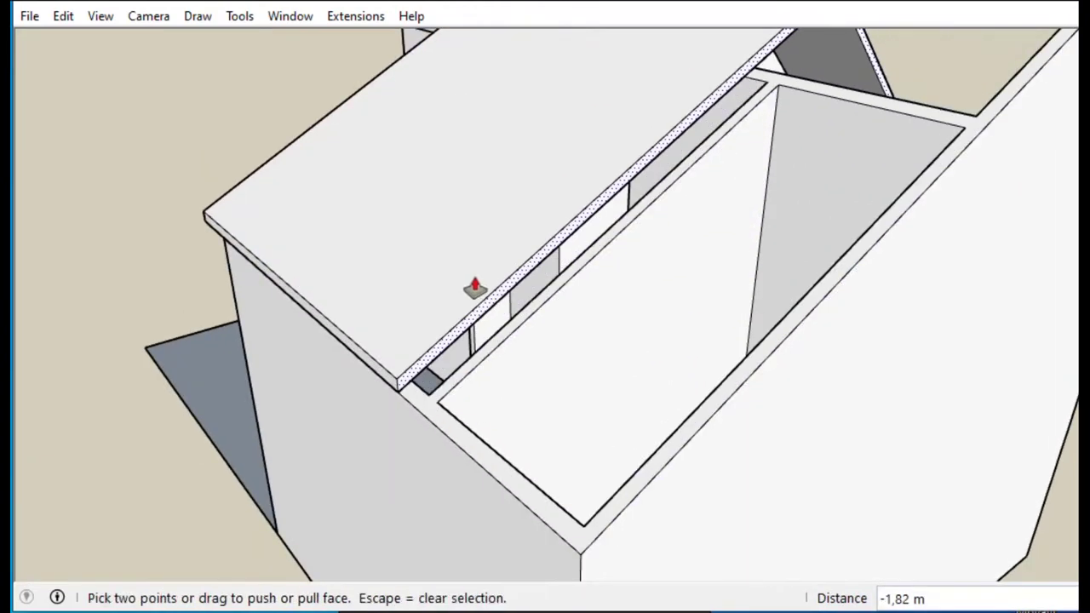
pyautogui.scroll(5, 604, 316)
pyautogui.click(604, 316)
pyautogui.moveTo(367, 134)
pyautogui.mouseDown(button='middle')
pyautogui.moveTo(551, 337)
pyautogui.moveTo(214, 163)
pyautogui.mouseUp(button='middle')
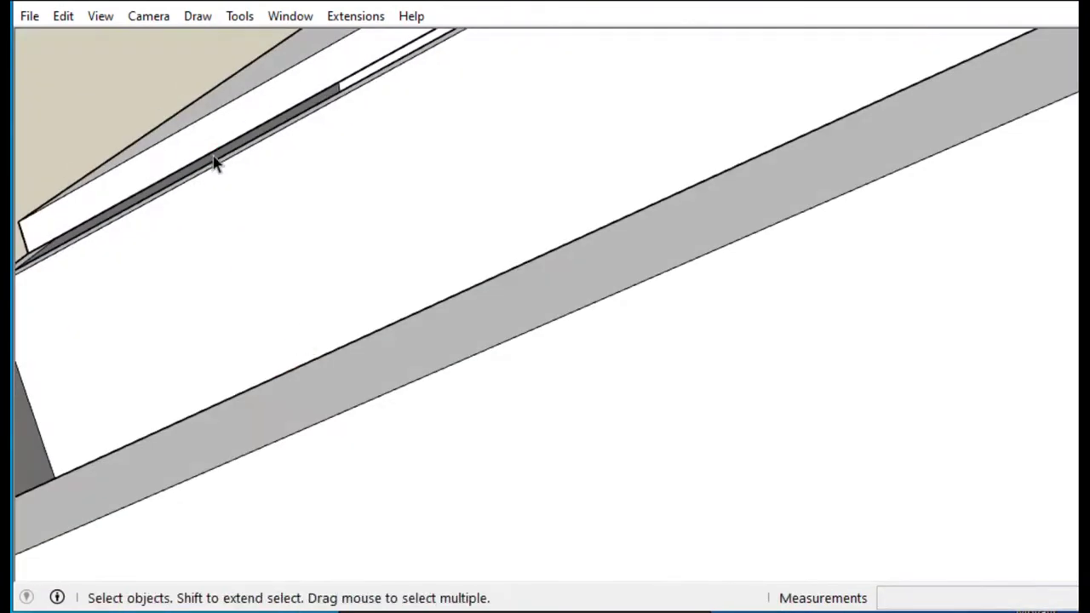
# Extend the roof face outward by 0,5 m.
pyautogui.press('p')
pyautogui.click(243, 141)
pyautogui.moveTo(304, 178)
pyautogui.mouseDown(button='middle')
pyautogui.moveTo(479, 194)
pyautogui.moveTo(576, 258)
pyautogui.moveTo(545, 195)
pyautogui.mouseUp(button='middle')
pyautogui.press('space')
pyautogui.press('p')
pyautogui.click(535, 183)
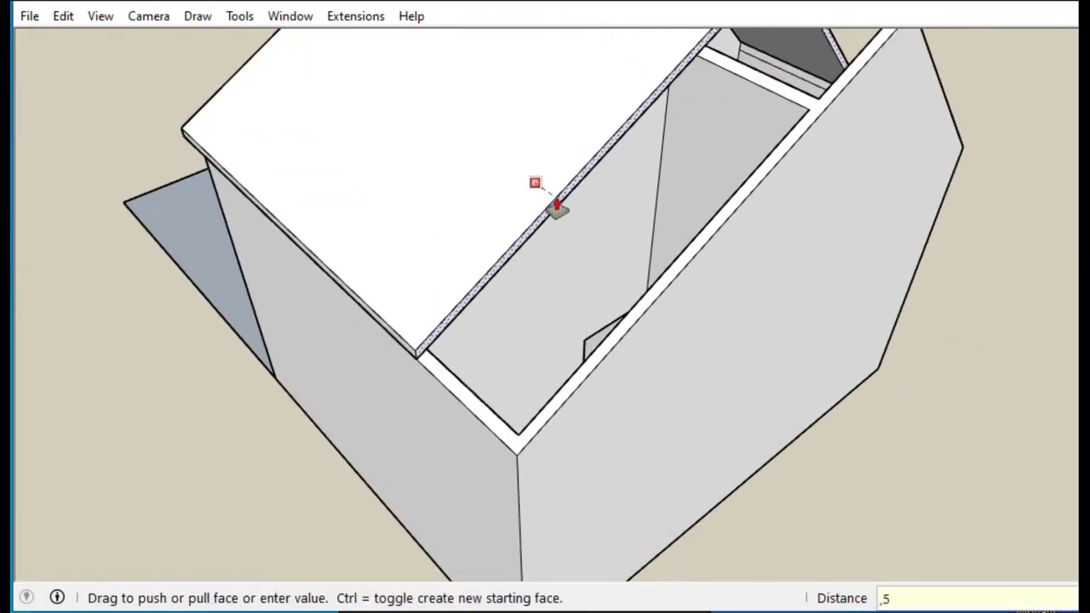
pyautogui.press('Return')
pyautogui.scroll(-4, 638, 304)
pyautogui.scroll(5, 571, 190)
pyautogui.scroll(3, 572, 168)
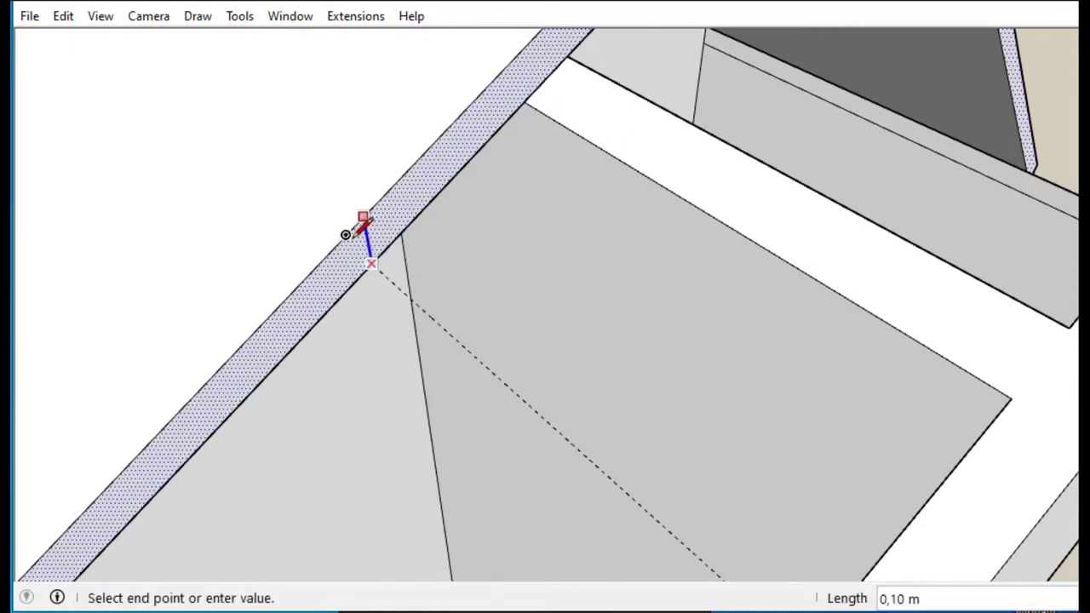
# Pull another roof face out by 1,00 m.
pyautogui.press('space')
pyautogui.moveTo(346, 233); pyautogui.dragTo(398, 246, button='middle')
pyautogui.click(398, 241)
pyautogui.click(657, 434)
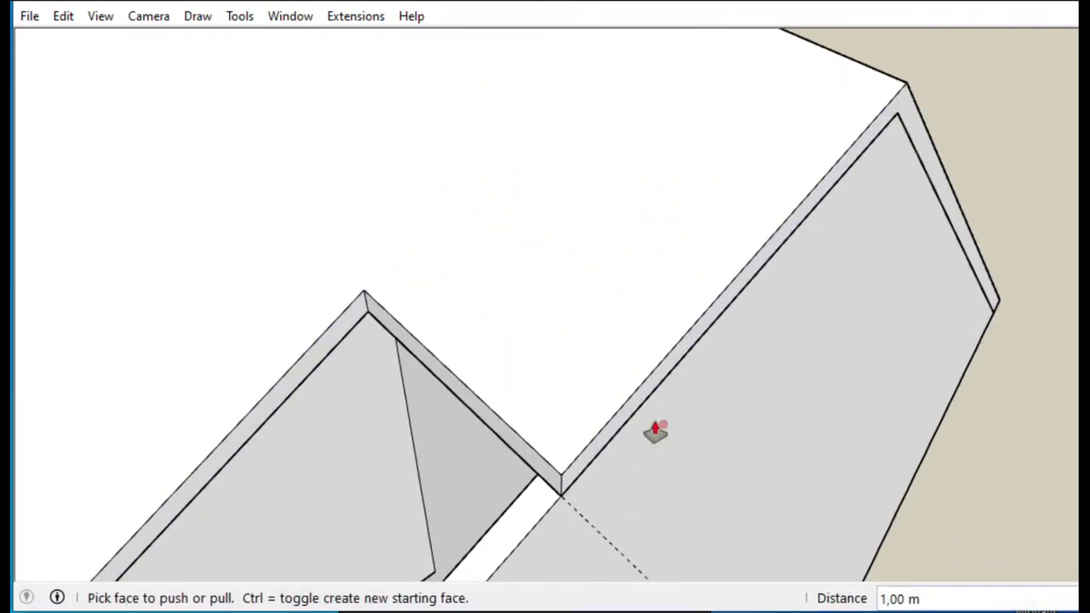
pyautogui.press('e')
pyautogui.moveTo(657, 433); pyautogui.dragTo(730, 460, button='middle')
# Turn the view to the house front and select the house group.
pyautogui.press('space')
pyautogui.scroll(-2, 805, 508)
pyautogui.moveTo(805, 509)
pyautogui.mouseDown(button='middle')
pyautogui.moveTo(385, 453)
pyautogui.moveTo(664, 353)
pyautogui.moveTo(469, 372)
pyautogui.mouseUp(button='middle')
pyautogui.scroll(3, 543, 339)
pyautogui.press('space')
pyautogui.click(547, 223)
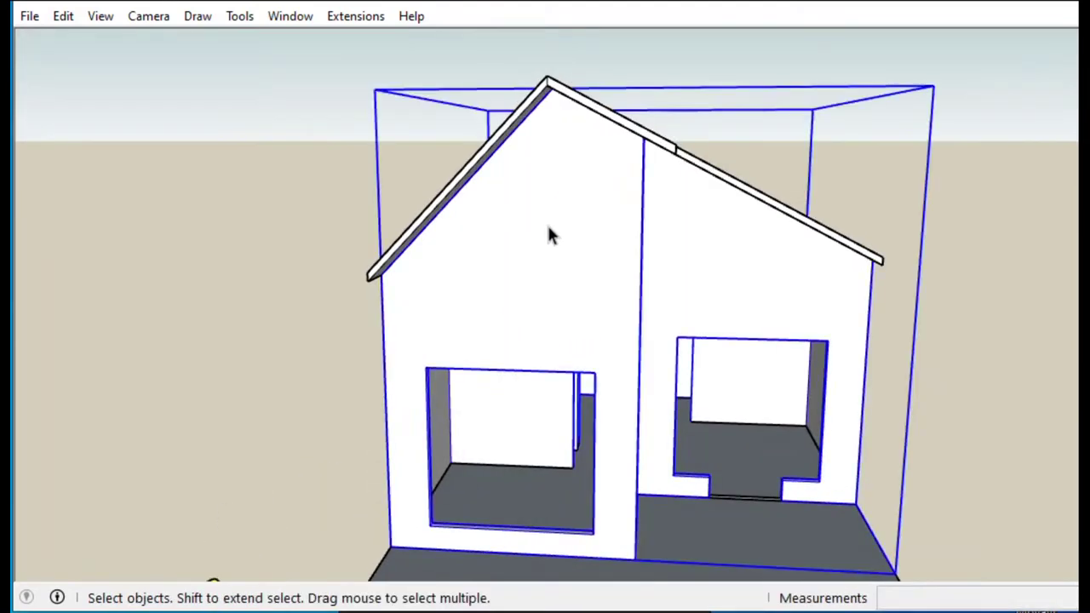
# Open the house group and pull the central wall face forward 0,1 m.
pyautogui.doubleClick(547, 223)
pyautogui.press('l')
pyautogui.scroll(-3, 523, 450)
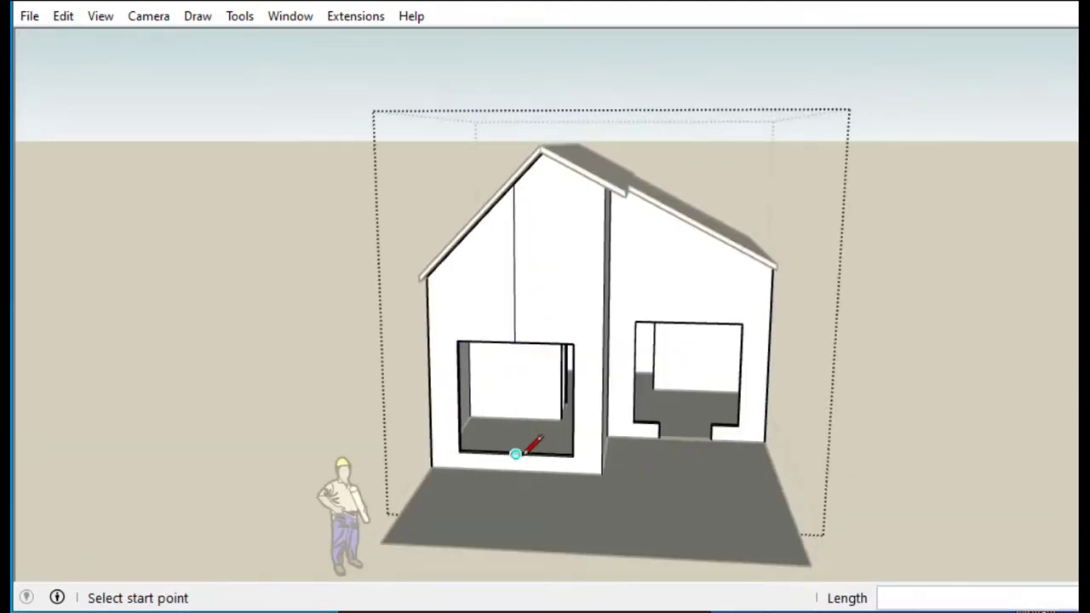
pyautogui.moveTo(523, 450); pyautogui.dragTo(462, 469, button='middle')
pyautogui.scroll(3, 518, 346)
pyautogui.press('p')
pyautogui.click(522, 288)
pyautogui.write('10')
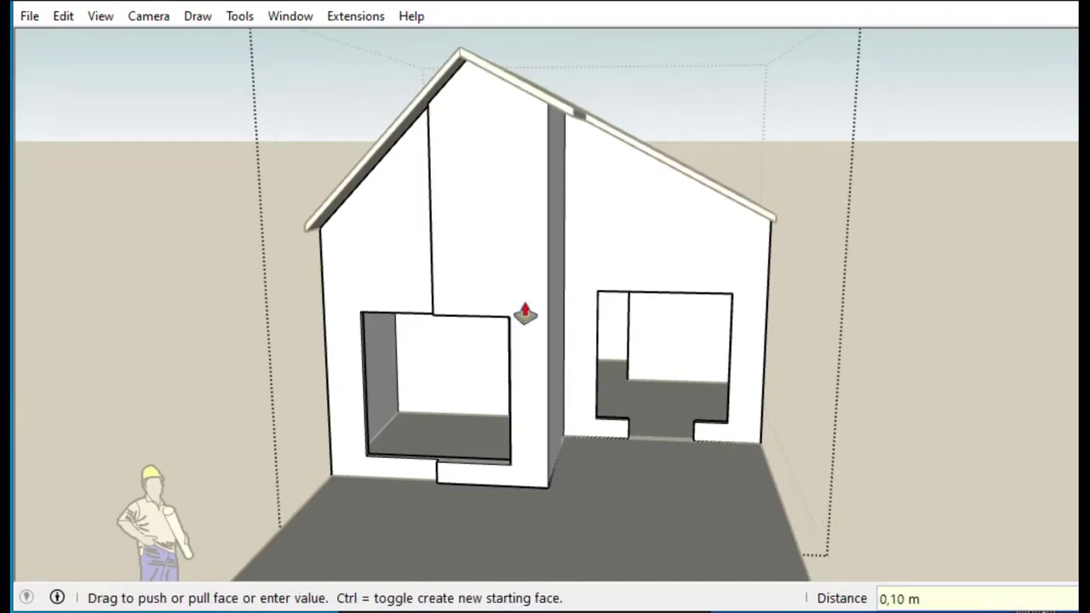
pyautogui.press('Return')
pyautogui.moveTo(525, 312); pyautogui.dragTo(457, 352, button='middle')
pyautogui.scroll(2, 525, 407)
pyautogui.scroll(-3, 513, 316)
pyautogui.moveTo(514, 316); pyautogui.dragTo(504, 199, button='middle')
pyautogui.scroll(5, 664, 299)
# Offset the doorway edges inward to form a frame strip.
pyautogui.press('l')
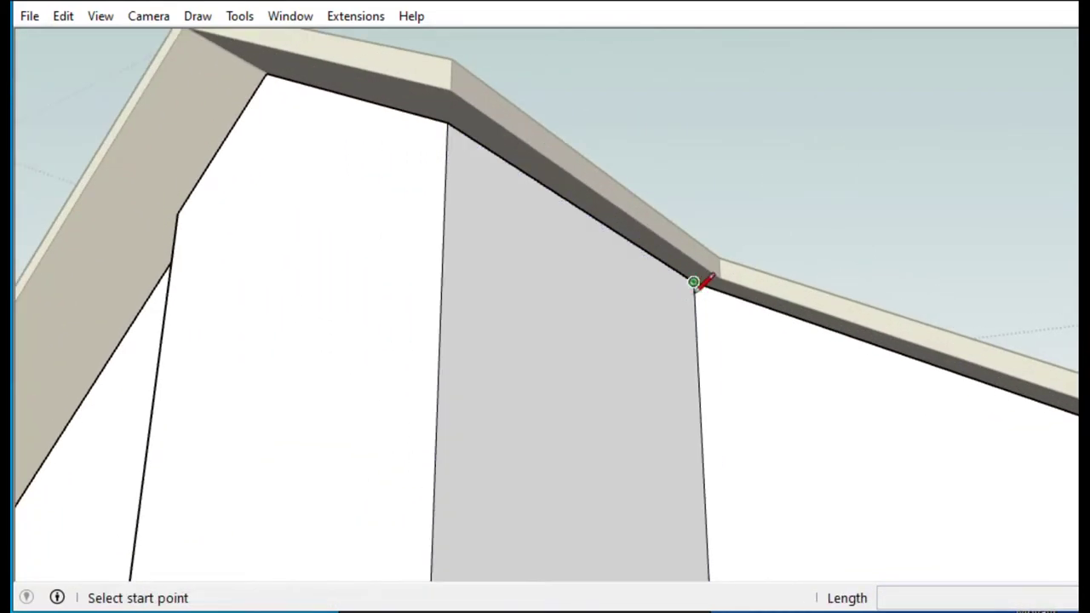
pyautogui.scroll(-5, 501, 240)
pyautogui.press('p')
pyautogui.moveTo(531, 344)
pyautogui.mouseDown(button='middle')
pyautogui.moveTo(567, 327)
pyautogui.moveTo(584, 409)
pyautogui.moveTo(418, 382)
pyautogui.mouseUp(button='middle')
pyautogui.scroll(-3, 584, 409)
pyautogui.scroll(3, 418, 382)
pyautogui.press('space')
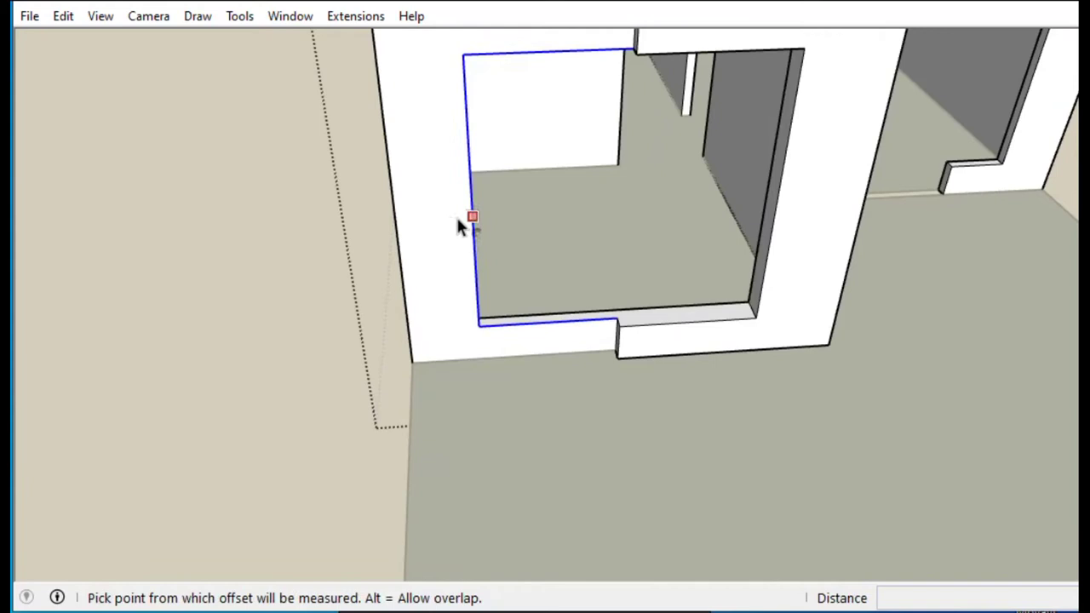
pyautogui.click(452, 220)
pyautogui.click(454, 222)
pyautogui.scroll(3, 502, 341)
pyautogui.press('space')
pyautogui.press('p')
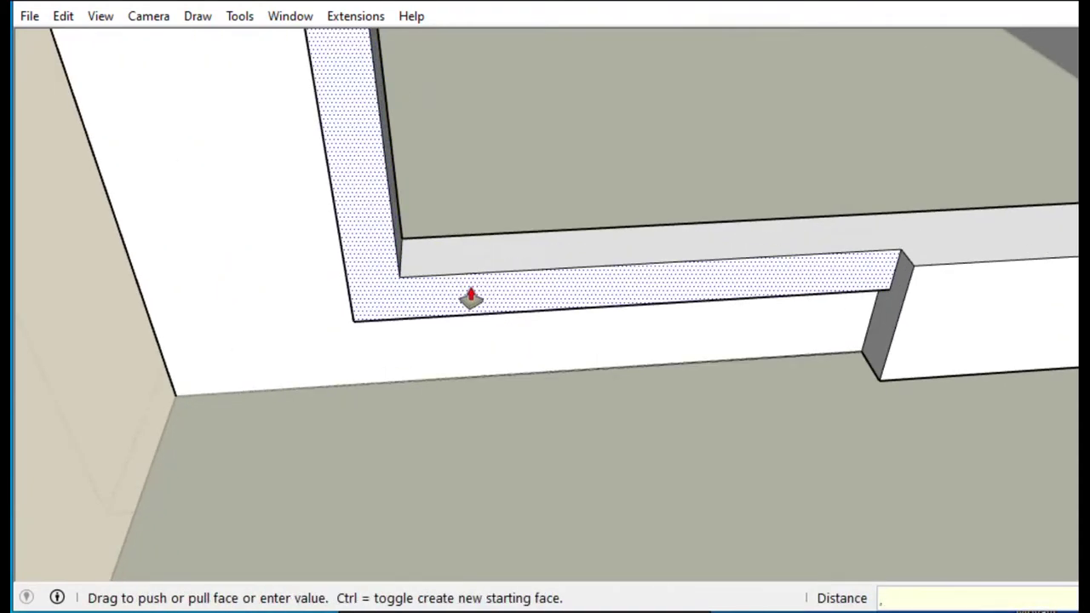
pyautogui.press('space')
pyautogui.scroll(-3, 224, 324)
# Offset the notched doorway outline and pull the strip out as a raised frame.
pyautogui.moveTo(224, 324); pyautogui.dragTo(707, 112, button='middle')
pyautogui.scroll(4, 708, 111)
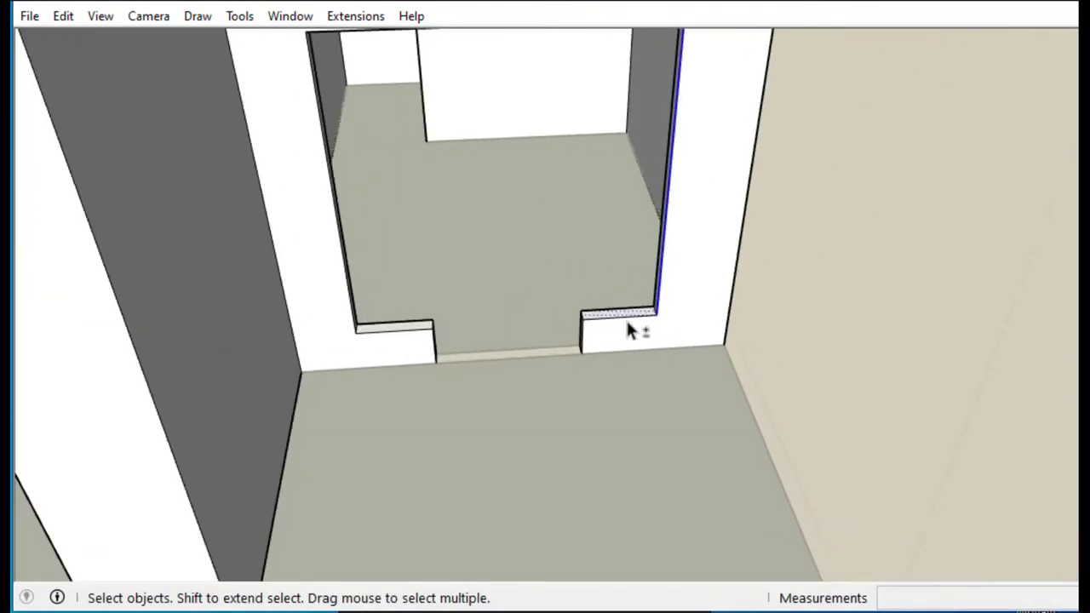
pyautogui.scroll(-3, 359, 347)
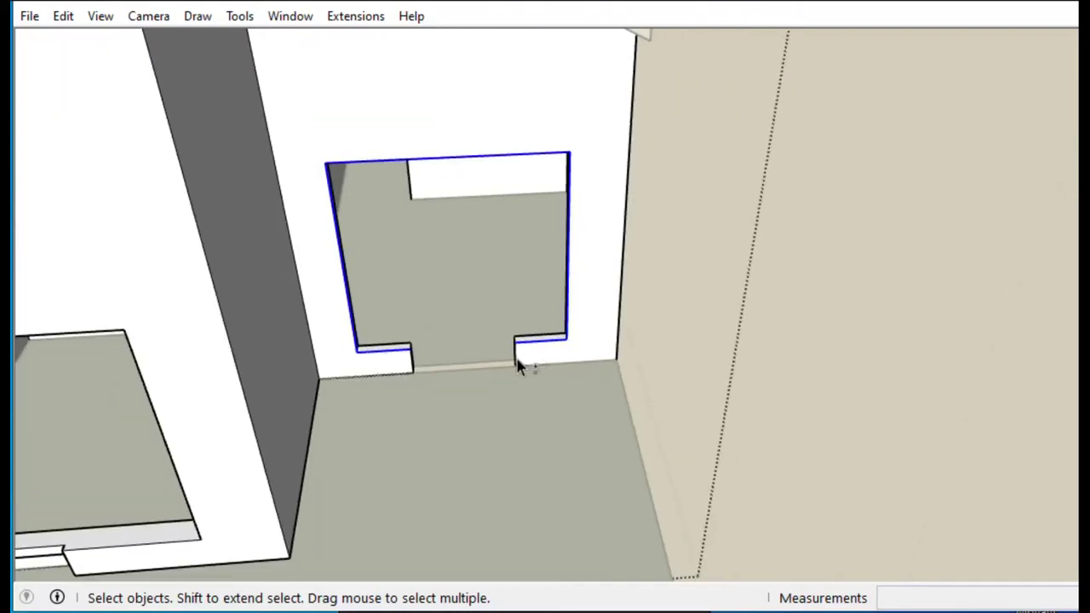
pyautogui.scroll(3, 518, 365)
pyautogui.click(637, 308)
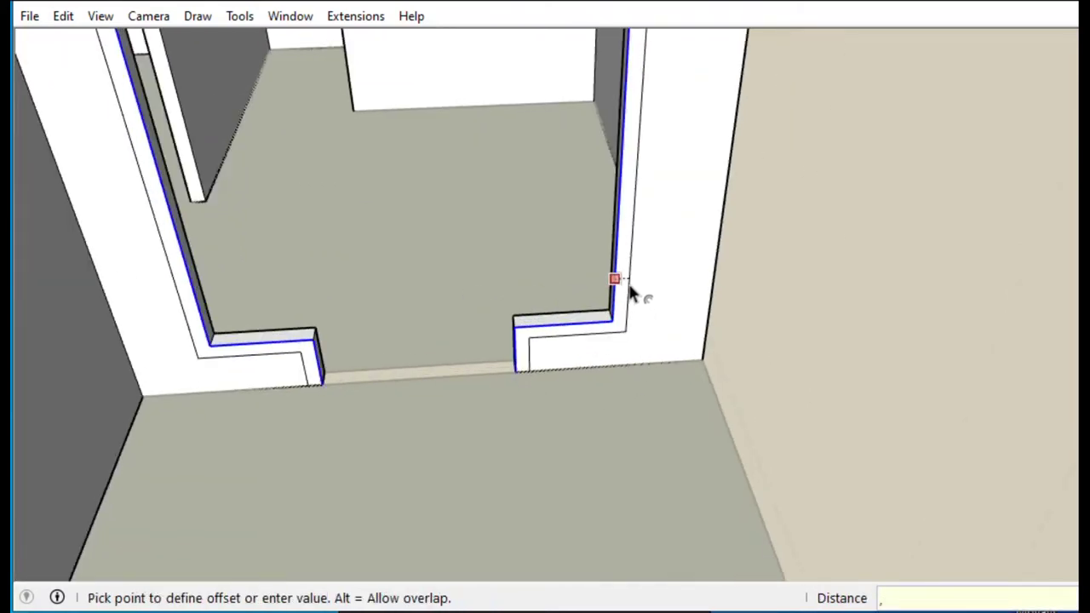
pyautogui.click(630, 287)
pyautogui.press('p')
pyautogui.click(630, 294)
pyautogui.write('0')
pyautogui.press('space')
pyautogui.moveTo(630, 298)
pyautogui.mouseDown(button='middle')
pyautogui.moveTo(852, 424)
pyautogui.moveTo(775, 458)
pyautogui.mouseUp(button='middle')
pyautogui.scroll(-5, 579, 369)
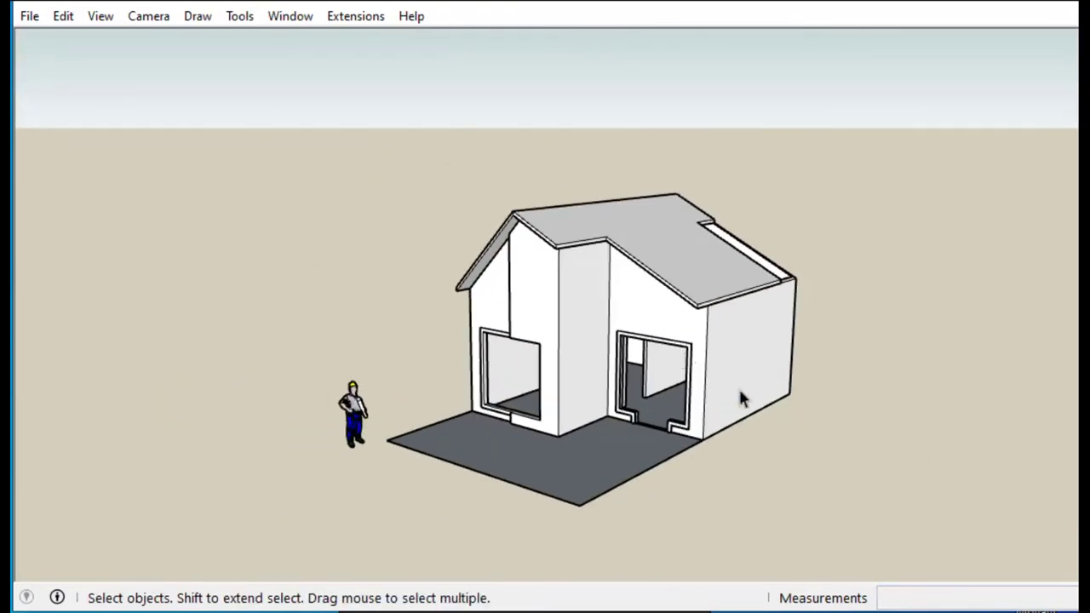
# Enter and exit the house group, and open then dismiss the front roof's context menu.
pyautogui.doubleClick(686, 358)
pyautogui.click(848, 457)
pyautogui.scroll(2, 691, 340)
pyautogui.rightClick(692, 250)
pyautogui.click(670, 336)
pyautogui.doubleClick(679, 335)
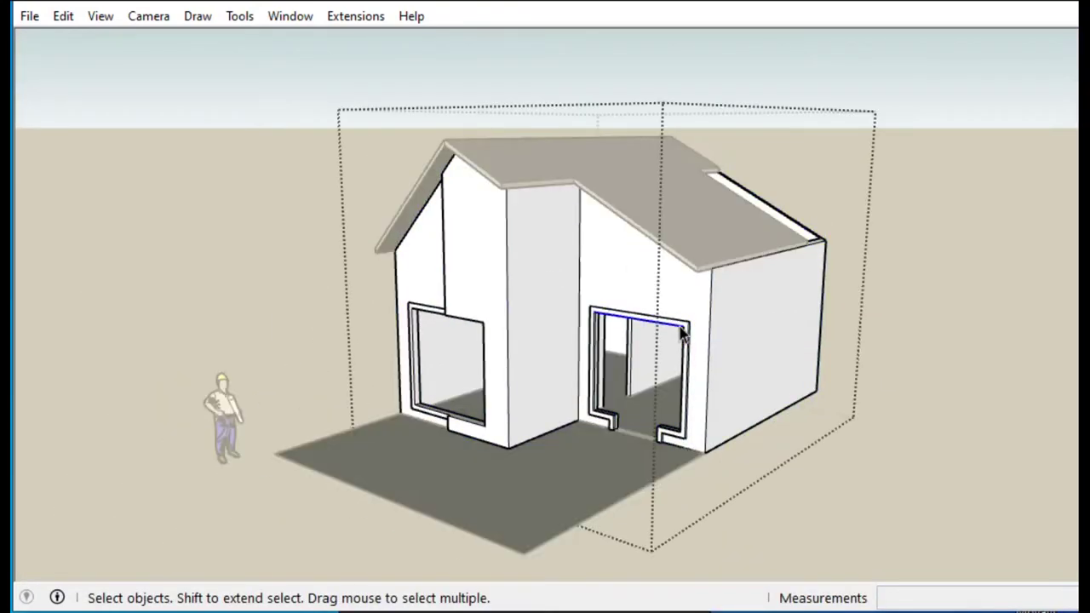
pyautogui.scroll(-2, 756, 341)
pyautogui.click(756, 340)
pyautogui.click(704, 511)
pyautogui.moveTo(704, 511); pyautogui.dragTo(809, 449, button='middle')
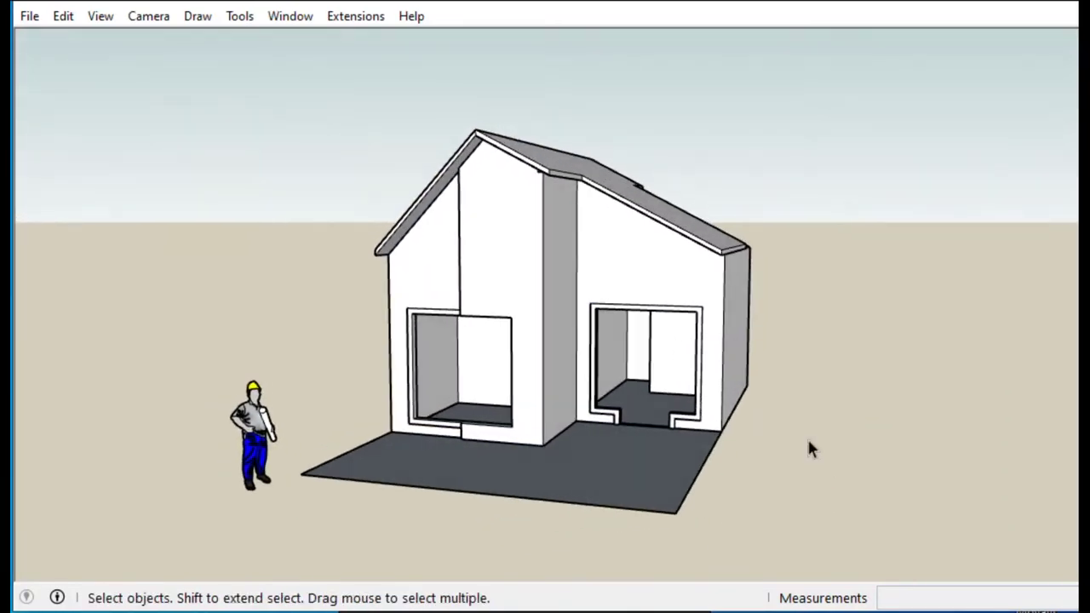
# Move the whole house group up 5 m.
pyautogui.moveTo(329, 122); pyautogui.dragTo(329, 121)
pyautogui.press('m')
pyautogui.click(810, 477)
pyautogui.write('5')
pyautogui.press('Return')
# Hide the raised house to expose the floor slab.
pyautogui.moveTo(803, 369)
pyautogui.mouseDown(button='middle')
pyautogui.moveTo(799, 420)
pyautogui.moveTo(640, 503)
pyautogui.mouseUp(button='middle')
pyautogui.scroll(3, 647, 498)
pyautogui.rightClick(766, 384)
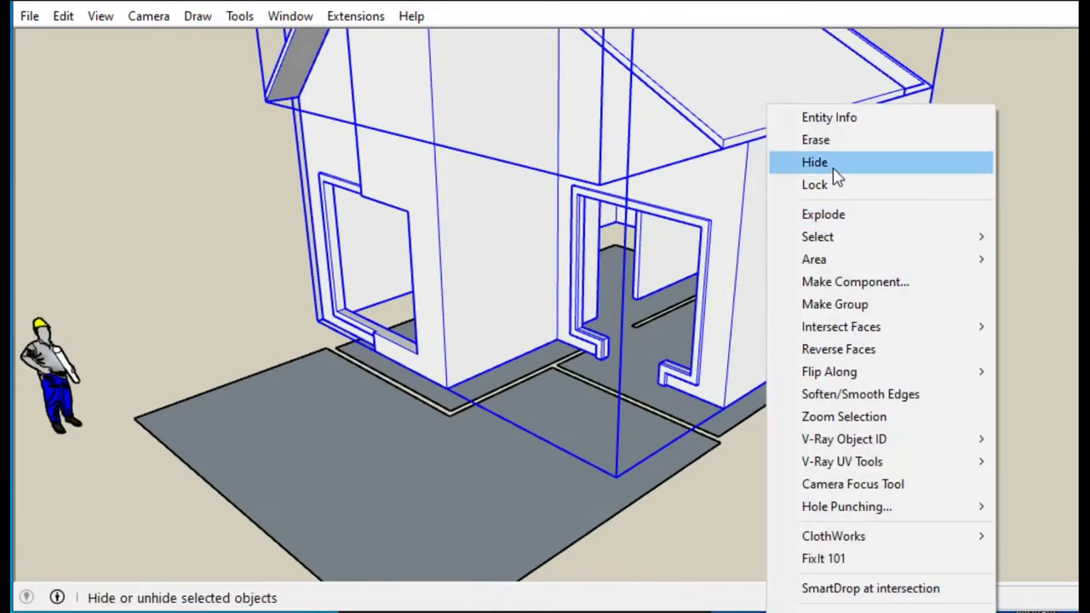
pyautogui.click(834, 175)
# Push/Pull the floor slab face up by 5.
pyautogui.scroll(3, 661, 395)
pyautogui.press('p')
pyautogui.click(672, 400)
pyautogui.write('5')
pyautogui.press('Return')
pyautogui.press('space')
pyautogui.scroll(-5, 823, 402)
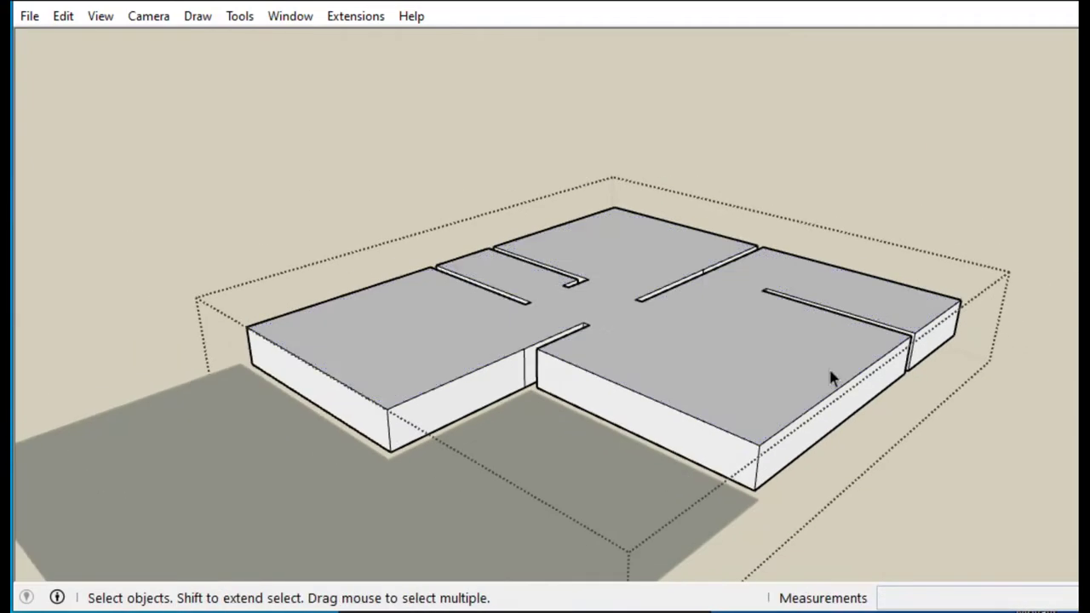
# Push/Pull the L-shaped terrace face up by 5.
pyautogui.doubleClick(633, 494)
pyautogui.press('p')
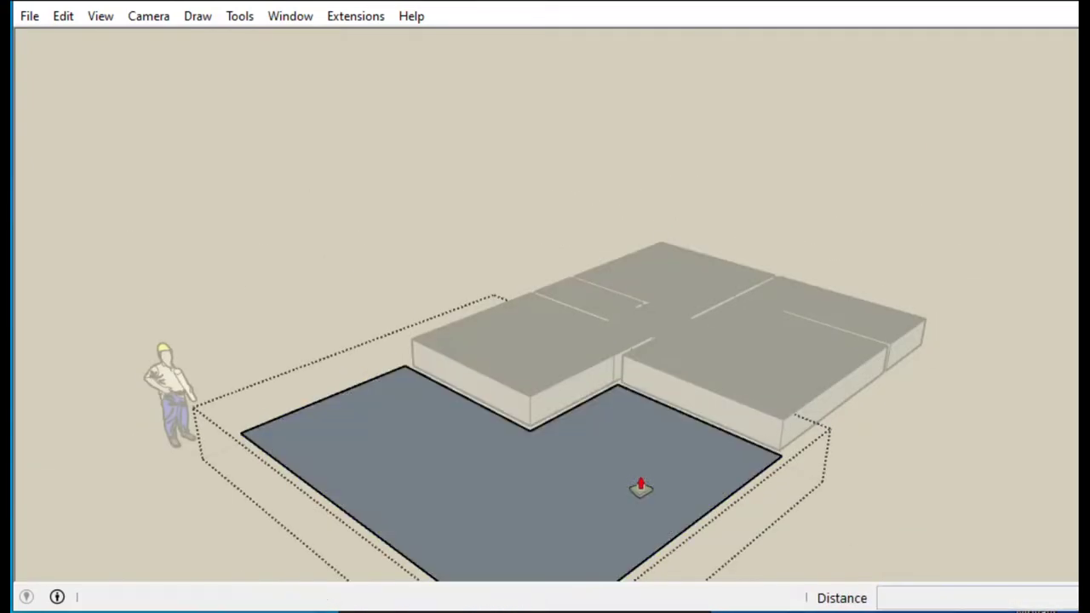
pyautogui.click(639, 492)
pyautogui.write('5')
pyautogui.press('Return')
pyautogui.press('space')
# Show hidden geometry to inspect the hidden house, then turn it off again.
pyautogui.moveTo(914, 459)
pyautogui.mouseDown(button='middle')
pyautogui.moveTo(834, 446)
pyautogui.moveTo(468, 303)
pyautogui.moveTo(545, 281)
pyautogui.mouseUp(button='middle')
pyautogui.click(100, 15)
pyautogui.click(117, 91)
pyautogui.scroll(-10, 275, 177)
pyautogui.moveTo(725, 207)
pyautogui.mouseDown(button='middle')
pyautogui.moveTo(676, 238)
pyautogui.moveTo(549, 284)
pyautogui.mouseUp(button='middle')
pyautogui.scroll(5, 549, 284)
pyautogui.scroll(-5, 549, 283)
pyautogui.moveTo(479, 389); pyautogui.dragTo(443, 374, button='middle')
pyautogui.scroll(5, 382, 170)
pyautogui.moveTo(525, 292); pyautogui.dragTo(545, 255, button='middle')
pyautogui.click(100, 15)
pyautogui.click(125, 91)
pyautogui.scroll(-10, 492, 230)
# Erase the front gable roof.
pyautogui.rightClick(491, 230)
pyautogui.click(537, 42)
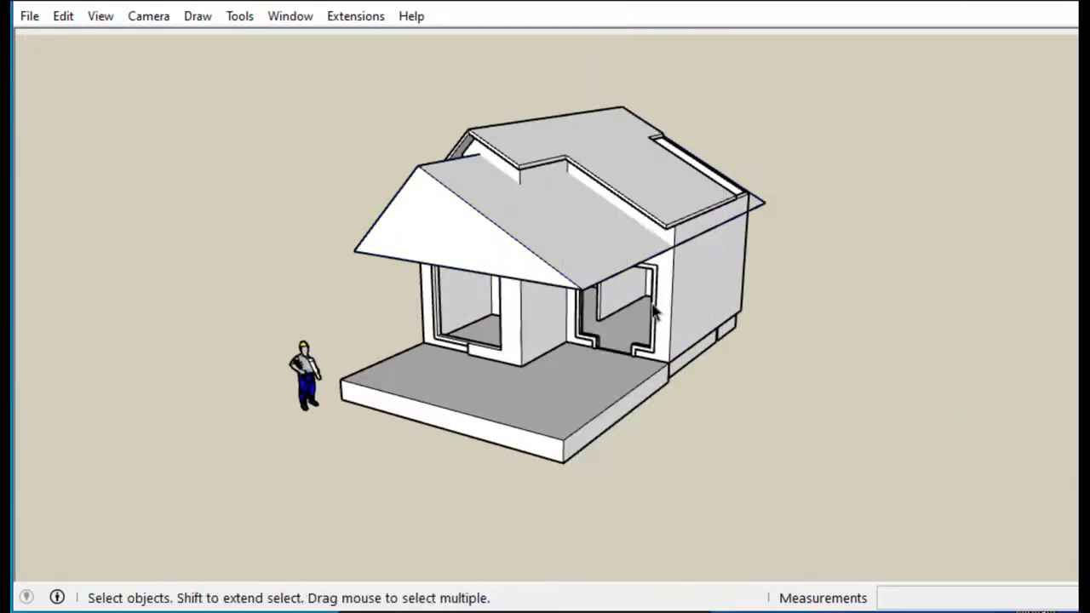
pyautogui.moveTo(760, 428)
pyautogui.mouseDown(button='middle')
pyautogui.moveTo(652, 401)
pyautogui.moveTo(662, 322)
pyautogui.mouseUp(button='middle')
pyautogui.scroll(3, 661, 322)
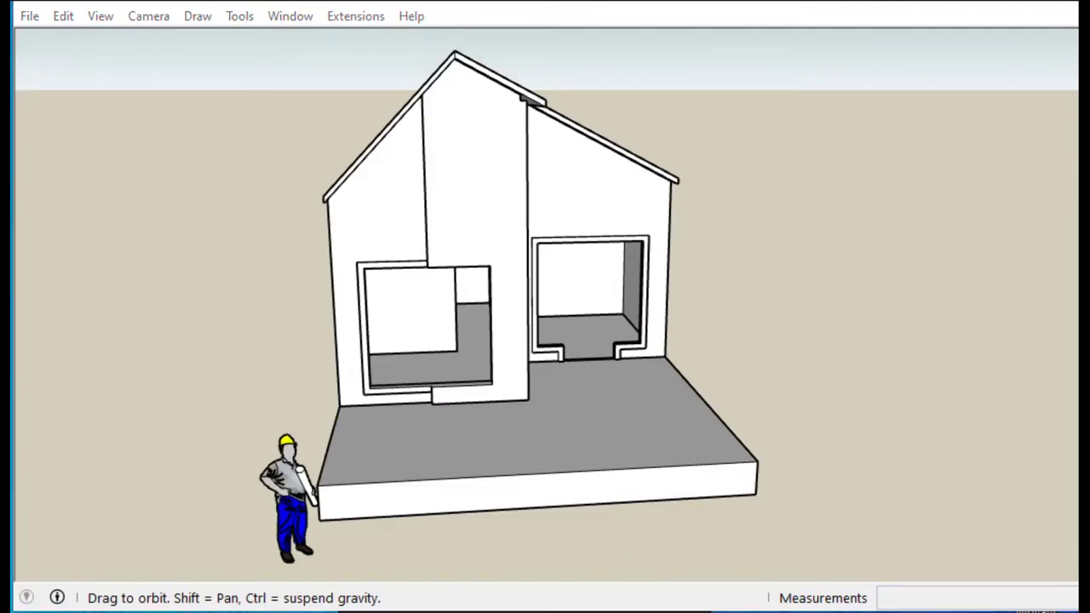
# Place a Tape Measure guide 2,8 away on the front wall.
pyautogui.scroll(5, 570, 212)
pyautogui.scroll(2, 570, 212)
pyautogui.press('t')
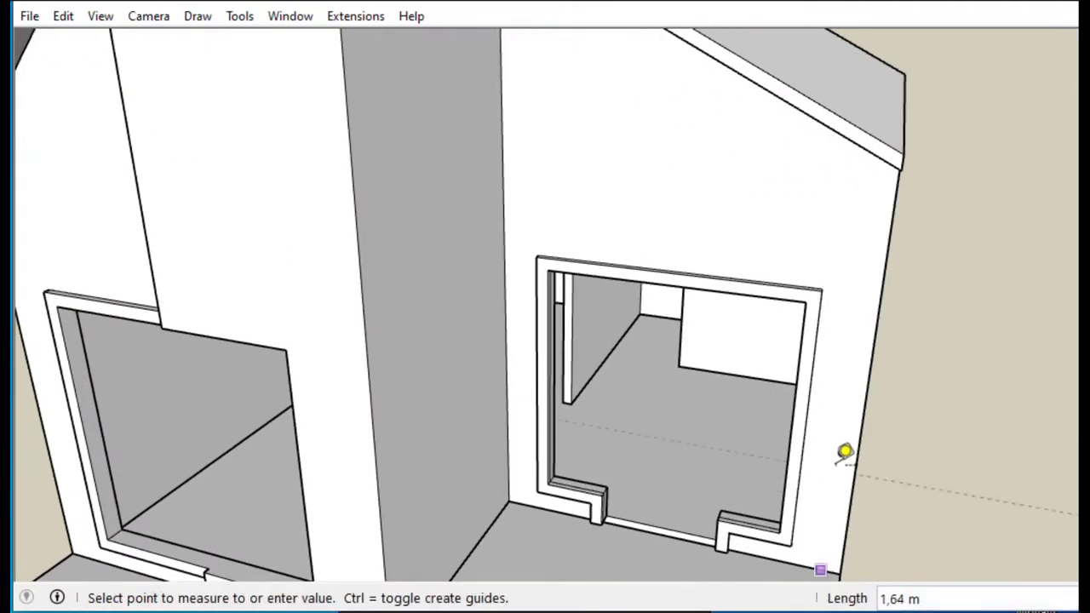
pyautogui.press('Return')
pyautogui.press('space')
# Draw a 2,9 by 1 canopy rectangle on the wall.
pyautogui.press('r')
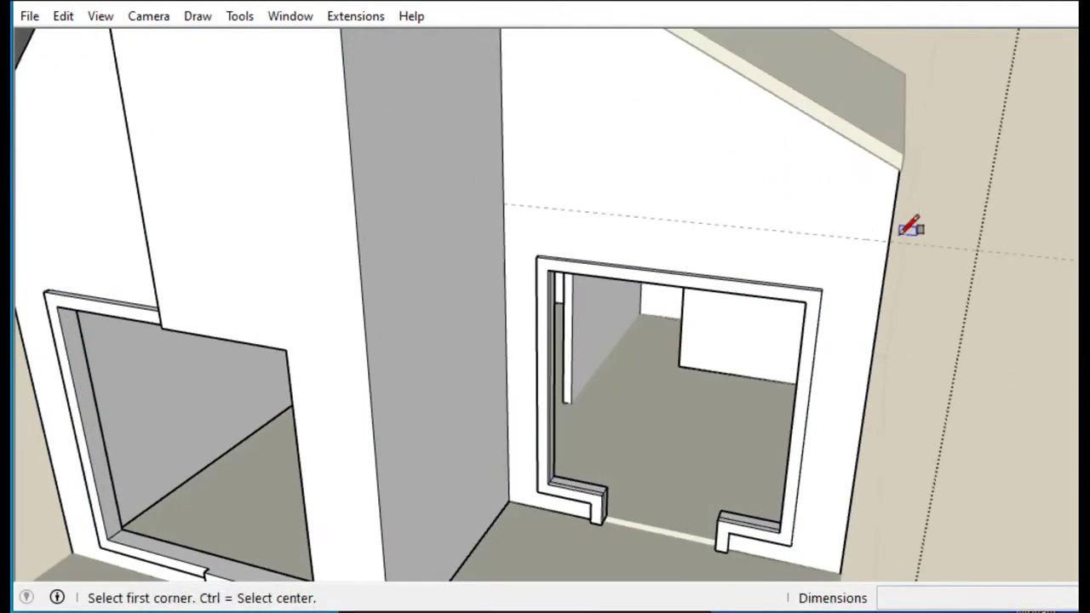
pyautogui.press('Escape')
pyautogui.click(888, 241)
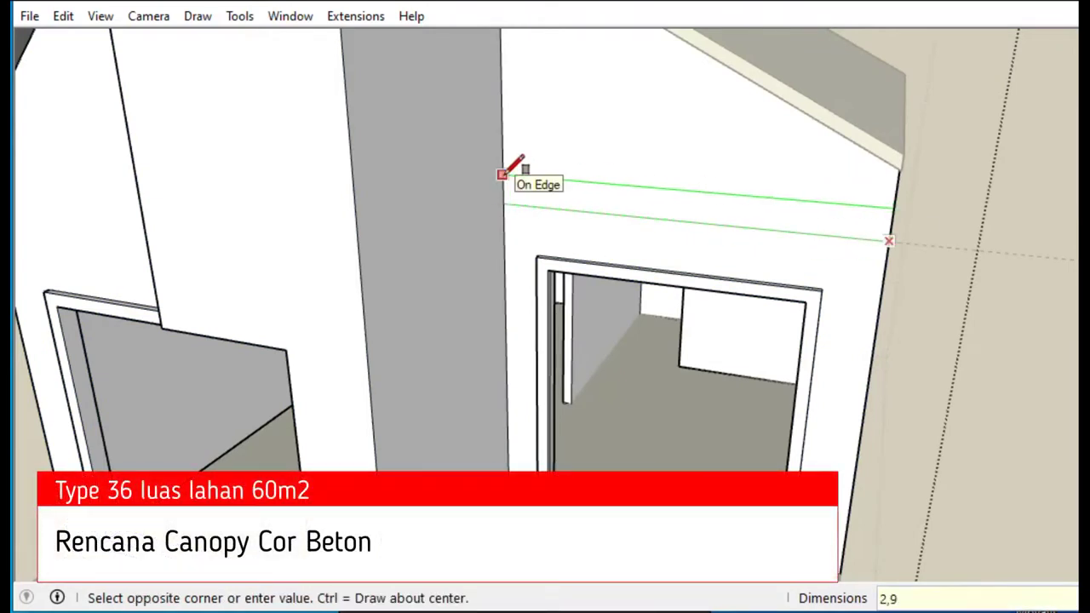
pyautogui.write(';1')
pyautogui.press('Return')
pyautogui.press('space')
# Push/Pull the canopy rectangle out into a slab.
pyautogui.press('p')
pyautogui.click(569, 204)
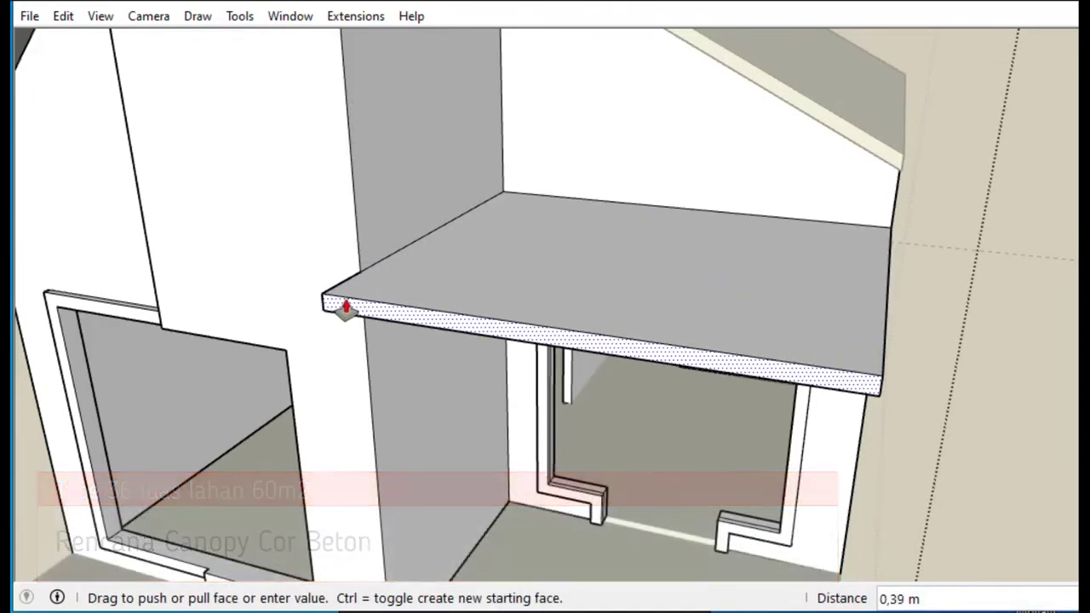
pyautogui.click(346, 309)
pyautogui.moveTo(346, 309)
pyautogui.mouseDown(button='middle')
pyautogui.moveTo(781, 355)
pyautogui.moveTo(828, 260)
pyautogui.moveTo(403, 316)
pyautogui.moveTo(606, 341)
pyautogui.moveTo(725, 304)
pyautogui.moveTo(797, 321)
pyautogui.moveTo(531, 263)
pyautogui.mouseUp(button='middle')
pyautogui.press('space')
pyautogui.press('p')
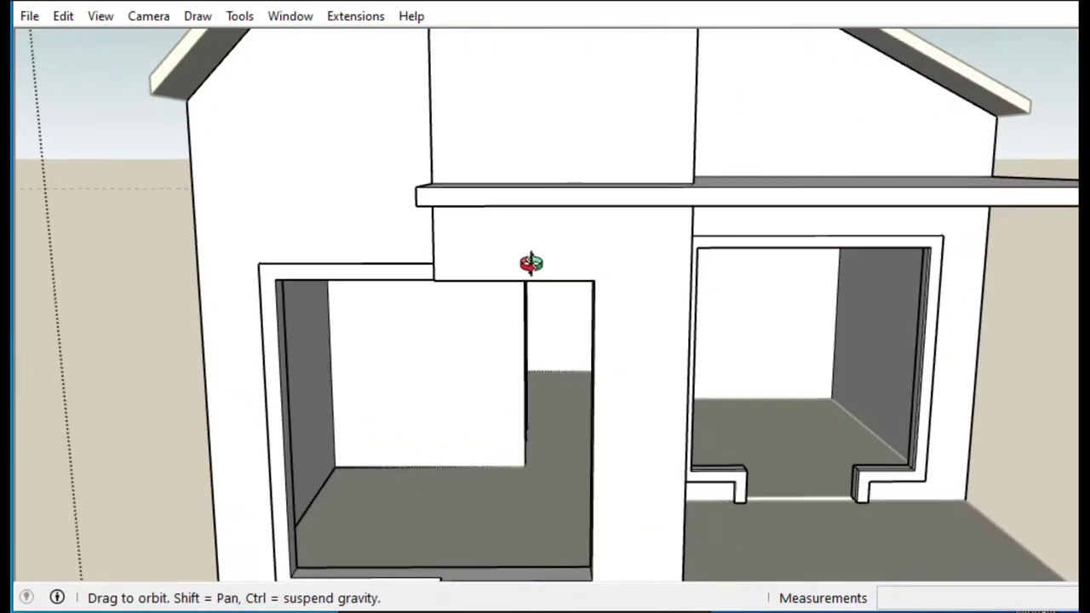
pyautogui.moveTo(662, 573); pyautogui.dragTo(394, 540, button='middle')
pyautogui.scroll(3, 392, 541)
# Draw a 0,11 m by 1,50 m rectangle above the left window and extrude it into a hood.
pyautogui.press('t')
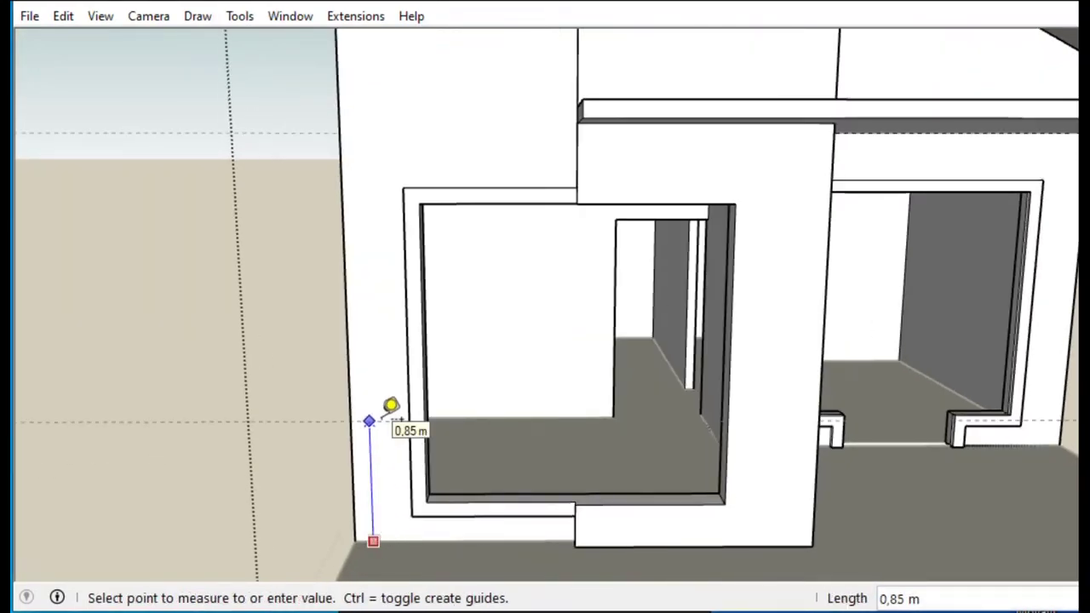
pyautogui.moveTo(390, 406)
pyautogui.mouseDown(button='middle')
pyautogui.moveTo(755, 307)
pyautogui.moveTo(815, 236)
pyautogui.mouseUp(button='middle')
pyautogui.press('r')
pyautogui.click(809, 232)
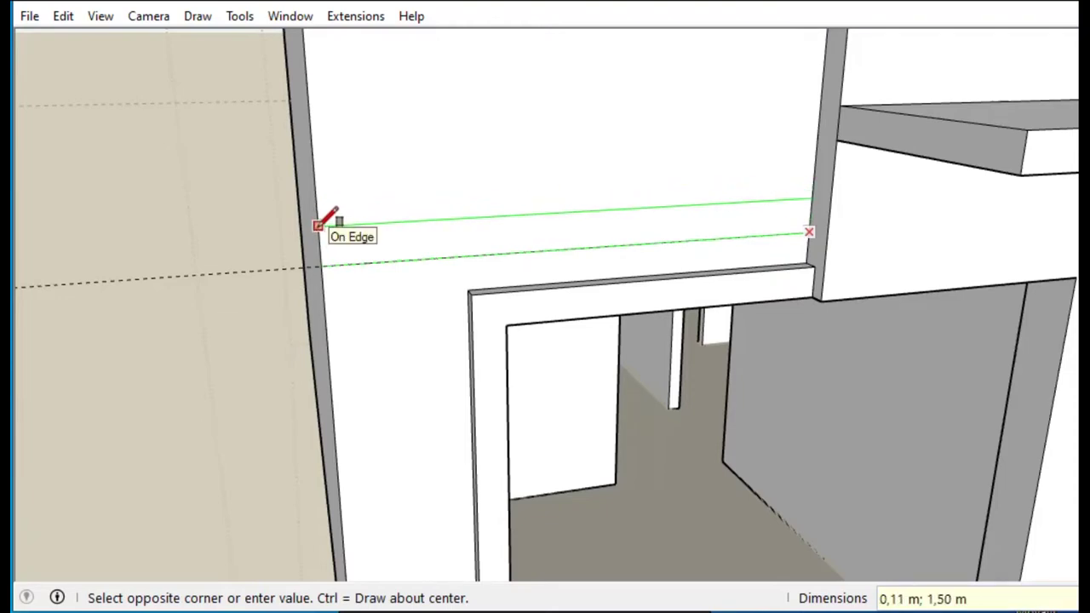
pyautogui.click(320, 226)
pyautogui.press('p')
pyautogui.click(426, 236)
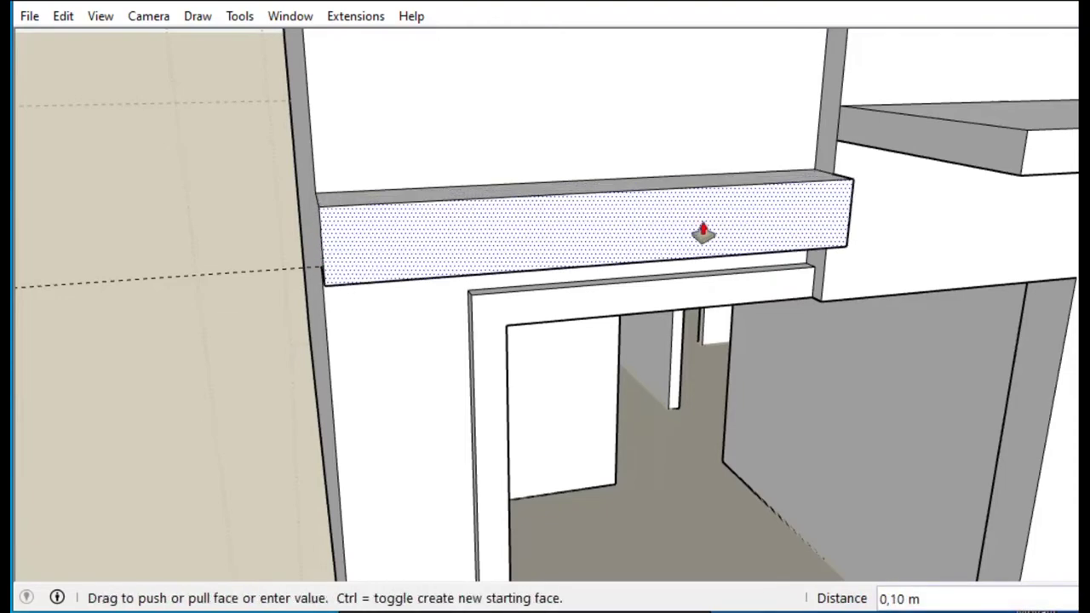
pyautogui.moveTo(1034, 161)
pyautogui.mouseDown(button='middle')
pyautogui.moveTo(622, 294)
pyautogui.moveTo(336, 190)
pyautogui.moveTo(468, 111)
pyautogui.mouseUp(button='middle')
pyautogui.press('space')
# Draw a rectangle under the canopy edge and pick its underside strip to extrude.
pyautogui.scroll(5, 500, 248)
pyautogui.click(511, 237)
pyautogui.press('r')
pyautogui.click(486, 224)
pyautogui.press('space')
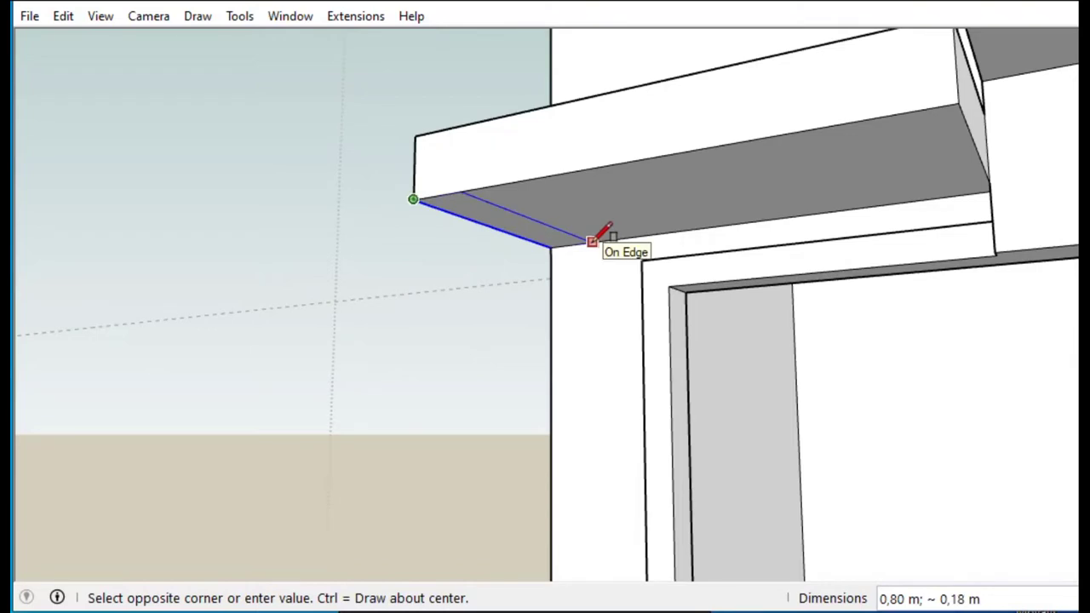
pyautogui.press('p')
pyautogui.click(545, 215)
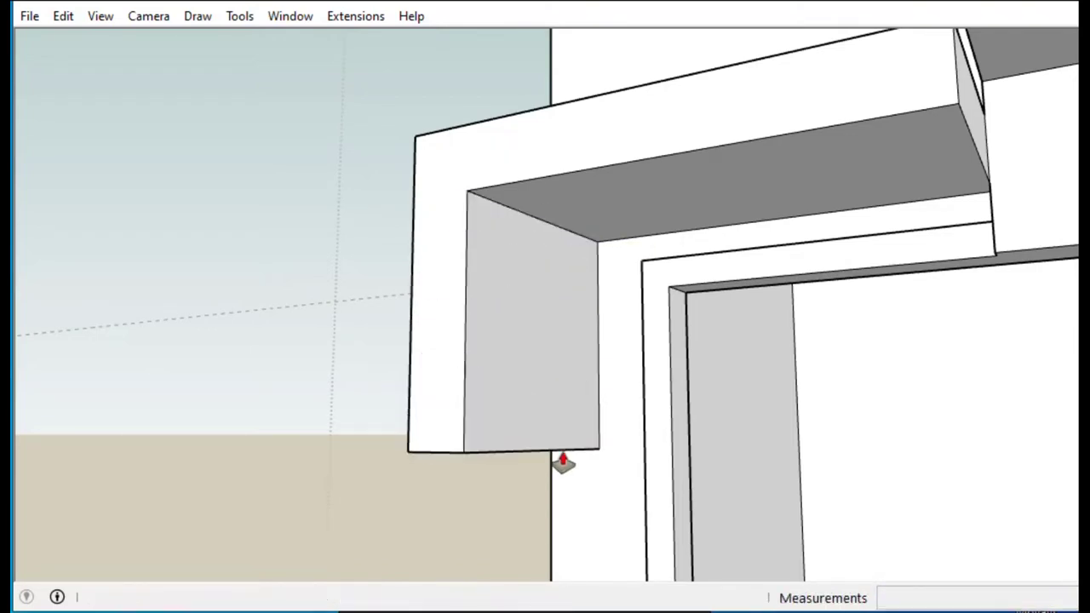
# Raise the canopy top by about 0.25 m.
pyautogui.scroll(-10, 562, 463)
pyautogui.moveTo(562, 462); pyautogui.dragTo(414, 324, button='middle')
pyautogui.scroll(5, 629, 349)
pyautogui.press('space')
pyautogui.press('p')
pyautogui.click(627, 344)
# Pull the canopy side face down about 0.75 m into a downturned edge.
pyautogui.moveTo(628, 343)
pyautogui.mouseDown(button='middle')
pyautogui.moveTo(716, 317)
pyautogui.moveTo(900, 369)
pyautogui.moveTo(625, 307)
pyautogui.moveTo(709, 222)
pyautogui.mouseUp(button='middle')
pyautogui.scroll(3, 709, 222)
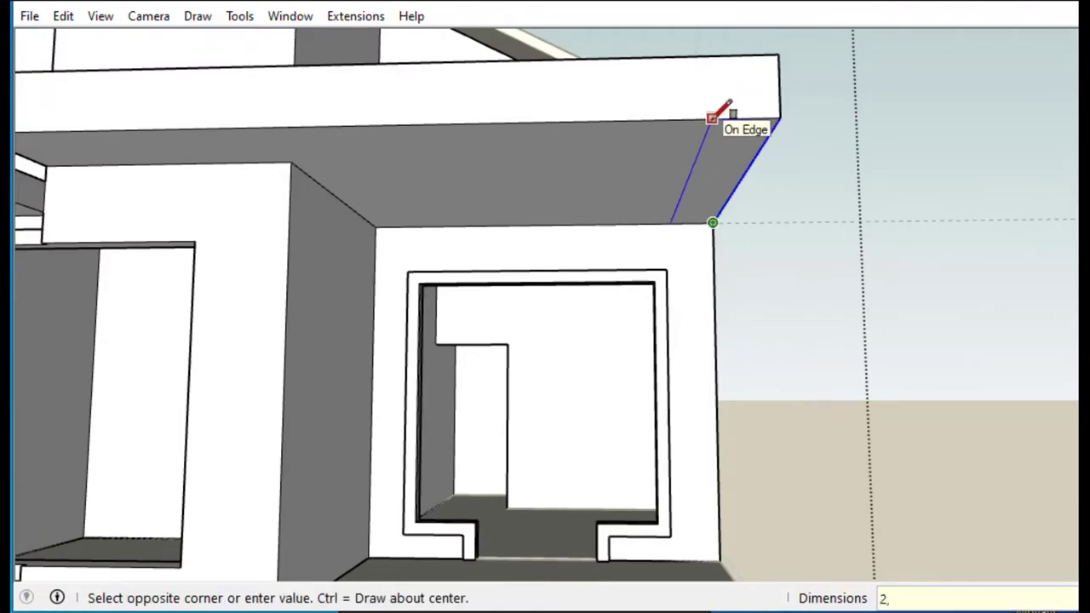
pyautogui.press('p')
pyautogui.click(747, 190)
pyautogui.click(747, 195)
pyautogui.moveTo(747, 195)
pyautogui.mouseDown(button='middle')
pyautogui.moveTo(901, 216)
pyautogui.moveTo(718, 338)
pyautogui.moveTo(1015, 342)
pyautogui.mouseUp(button='middle')
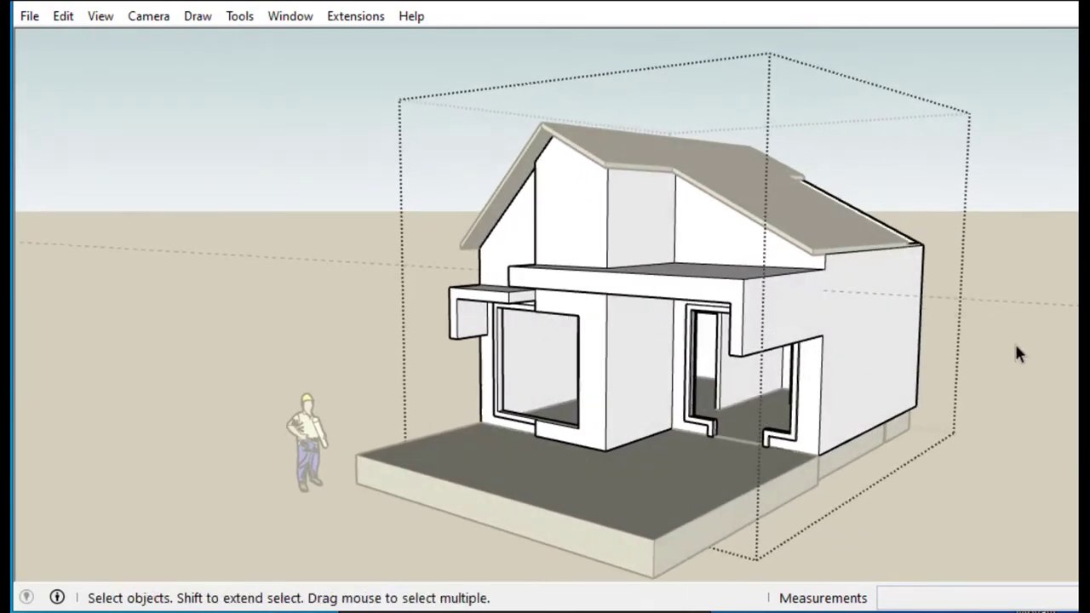
# Open the context menus of the front window panel face and the house group.
pyautogui.scroll(-3, 1014, 342)
pyautogui.moveTo(866, 554); pyautogui.dragTo(663, 488, button='middle')
pyautogui.scroll(3, 504, 450)
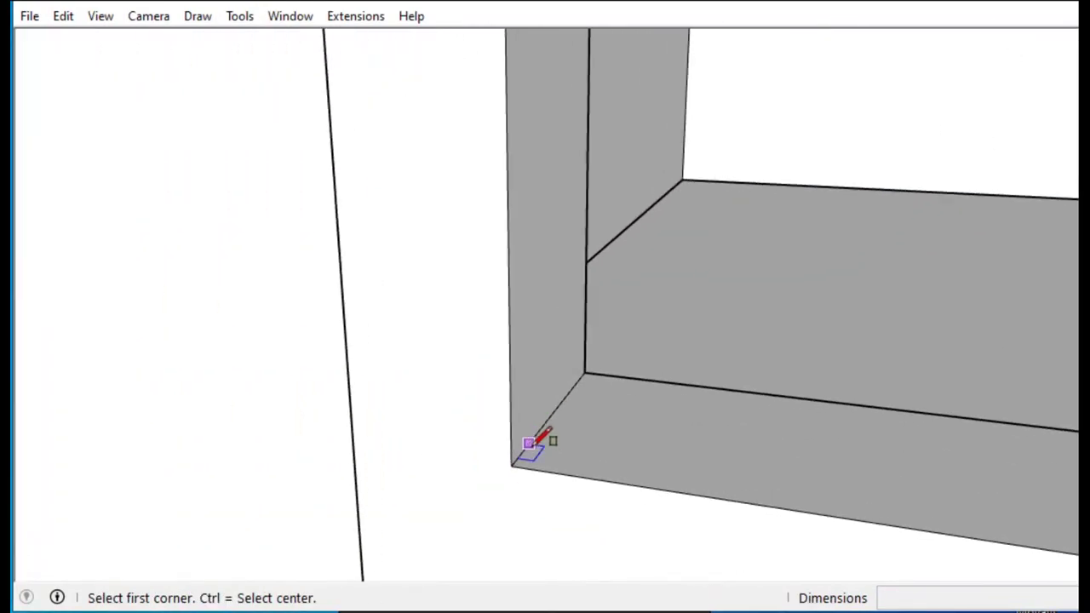
pyautogui.moveTo(510, 465)
pyautogui.mouseDown(button='middle')
pyautogui.moveTo(645, 462)
pyautogui.moveTo(622, 540)
pyautogui.moveTo(937, 131)
pyautogui.mouseUp(button='middle')
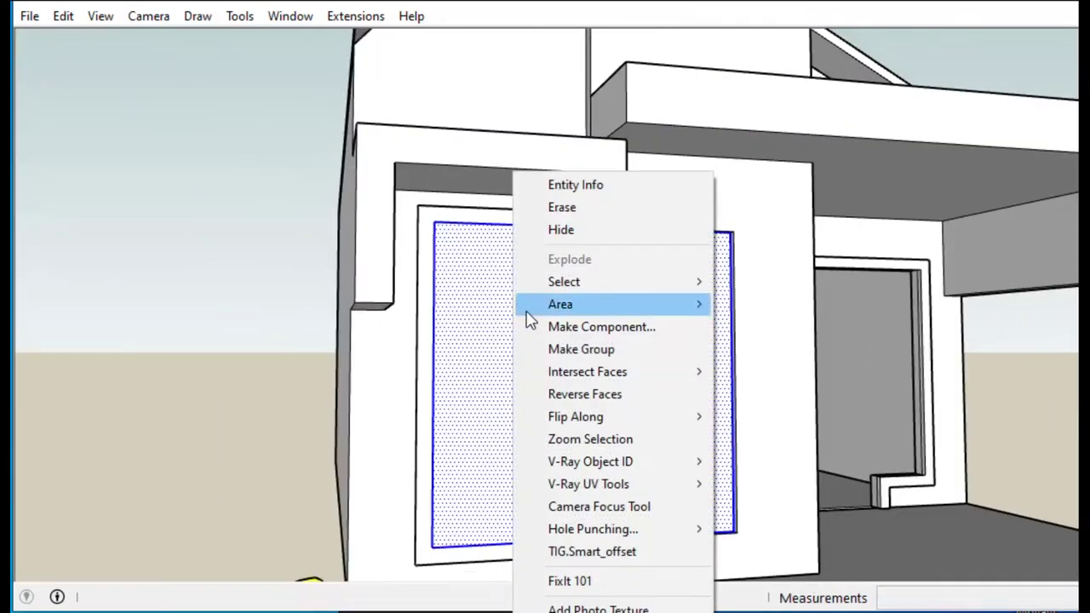
pyautogui.scroll(5, 603, 443)
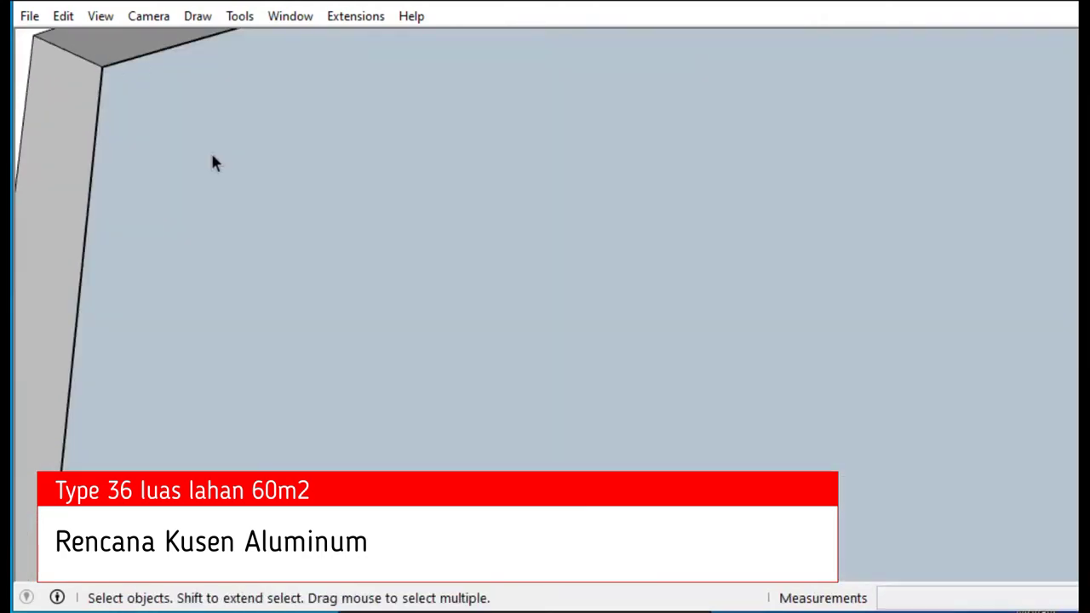
pyautogui.rightClick(212, 153)
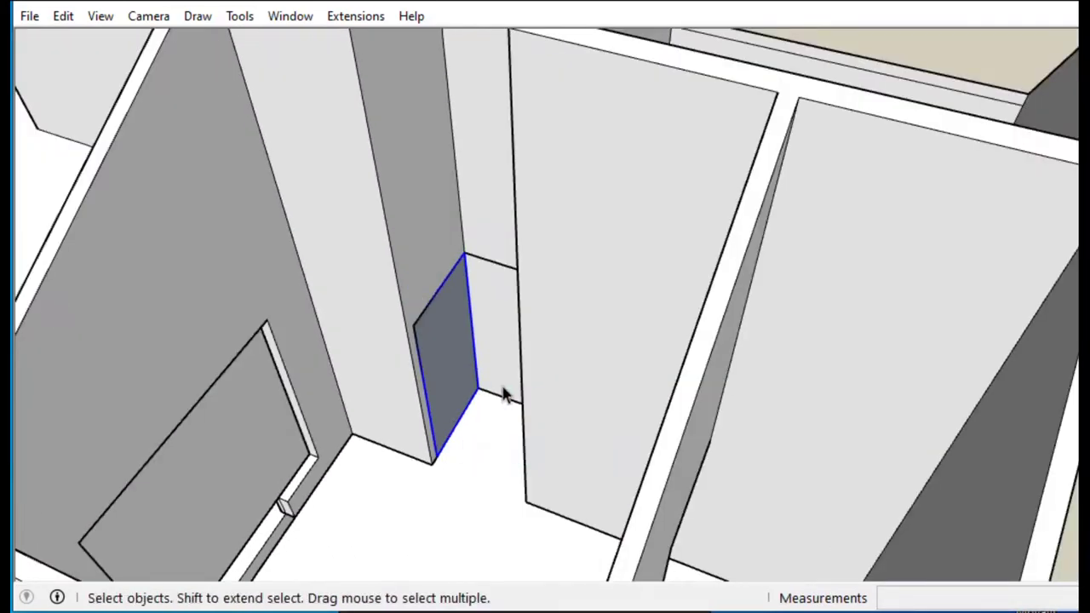
pyautogui.moveTo(502, 395)
pyautogui.mouseDown(button='middle')
pyautogui.moveTo(810, 414)
pyautogui.moveTo(604, 365)
pyautogui.moveTo(732, 124)
pyautogui.moveTo(770, 354)
pyautogui.mouseUp(button='middle')
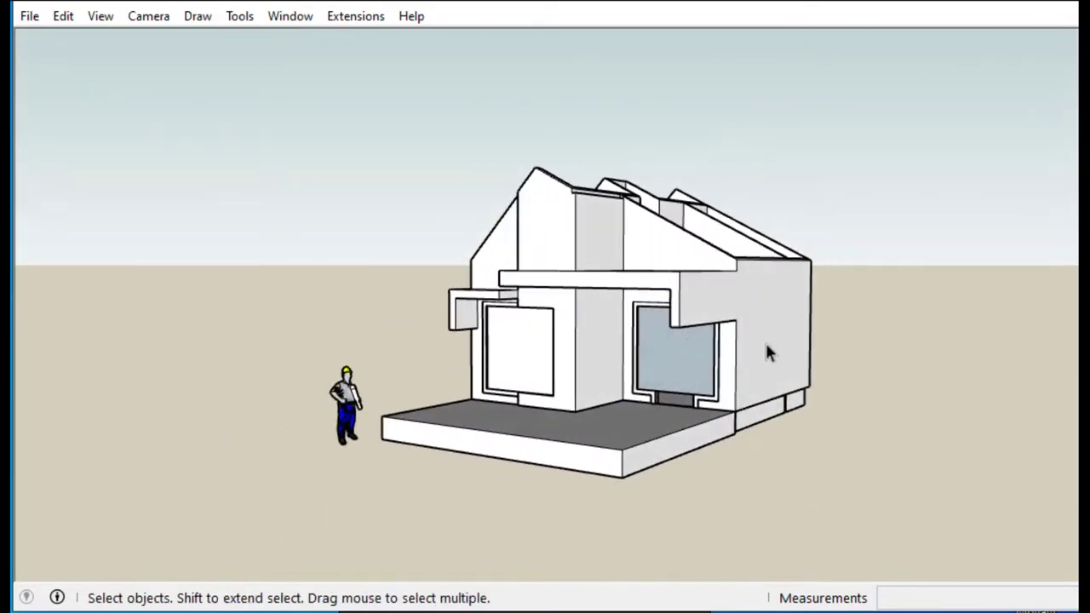
pyautogui.rightClick(766, 277)
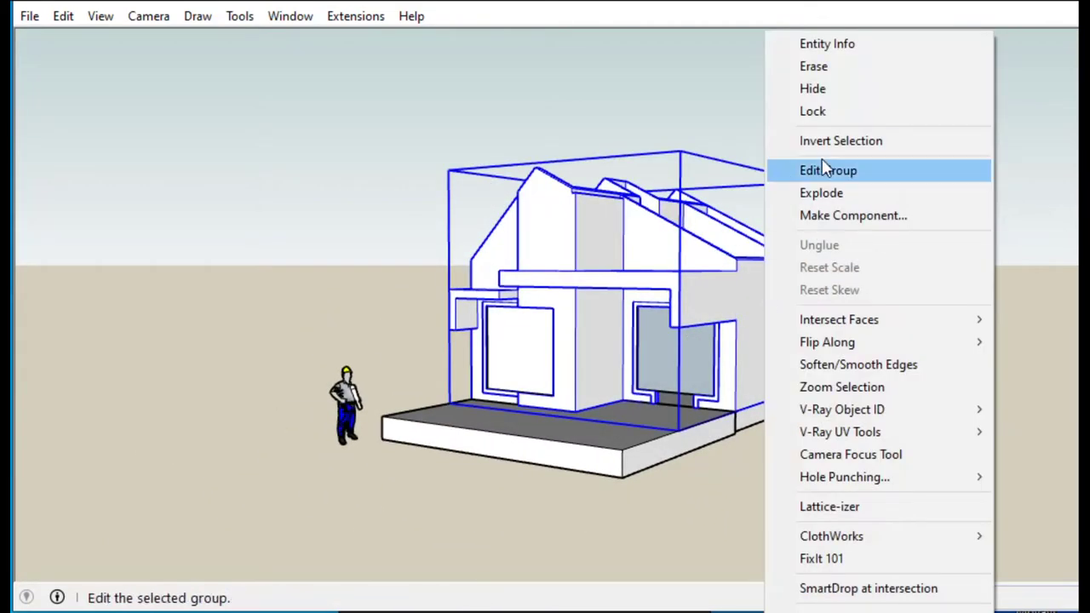
# Open the blue panel group inside the house group and reverse its face orientation.
pyautogui.click(823, 168)
pyautogui.moveTo(660, 396)
pyautogui.mouseDown(button='middle')
pyautogui.moveTo(688, 499)
pyautogui.moveTo(673, 479)
pyautogui.moveTo(732, 274)
pyautogui.mouseUp(button='middle')
pyautogui.rightClick(731, 274)
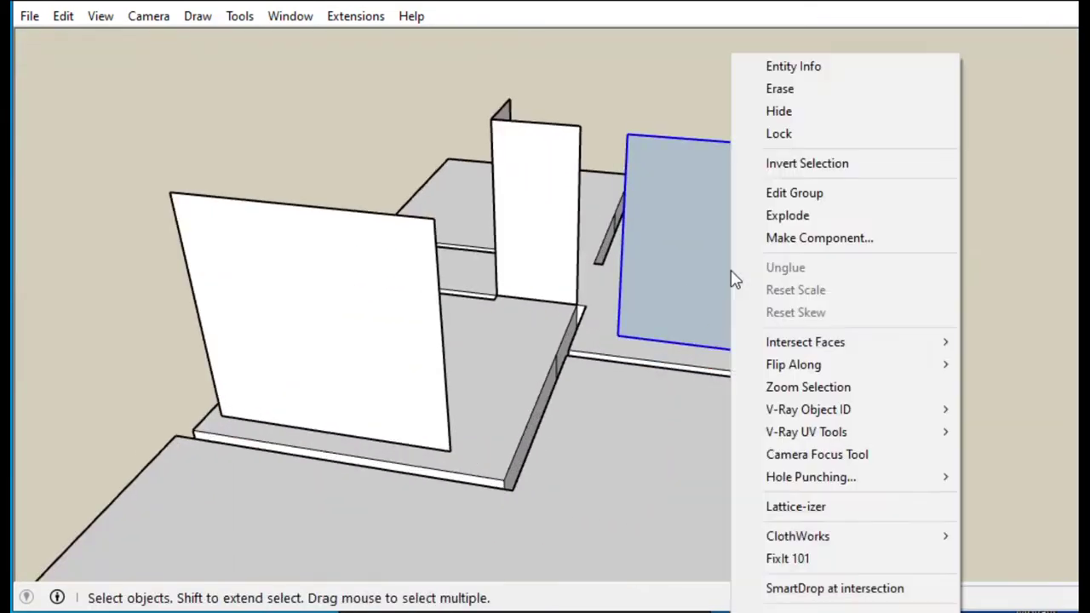
pyautogui.doubleClick(688, 261)
pyautogui.rightClick(689, 261)
pyautogui.click(750, 402)
pyautogui.scroll(-3, 851, 408)
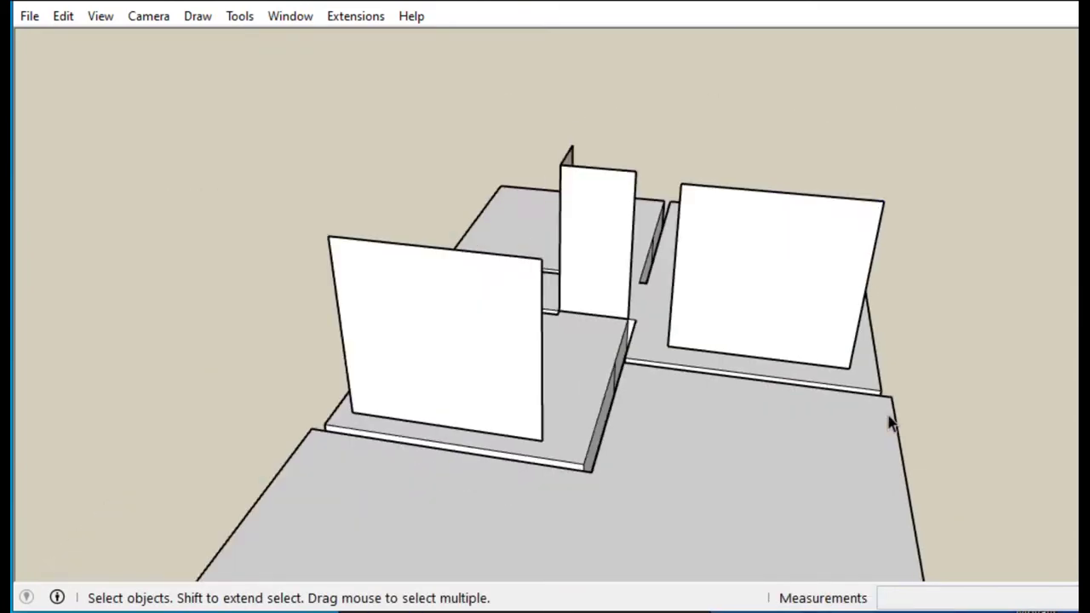
pyautogui.scroll(5, 689, 253)
pyautogui.moveTo(689, 253); pyautogui.dragTo(688, 273, button='middle')
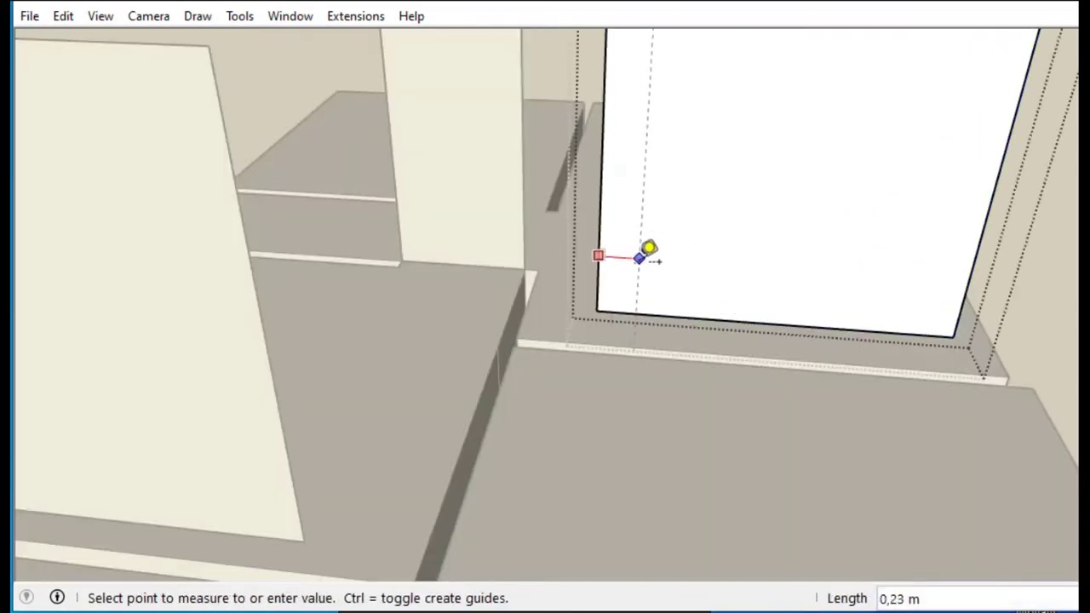
# Clear stray edges and select the face filling the wide door opening for offsetting.
pyautogui.click(773, 278)
pyautogui.press('r')
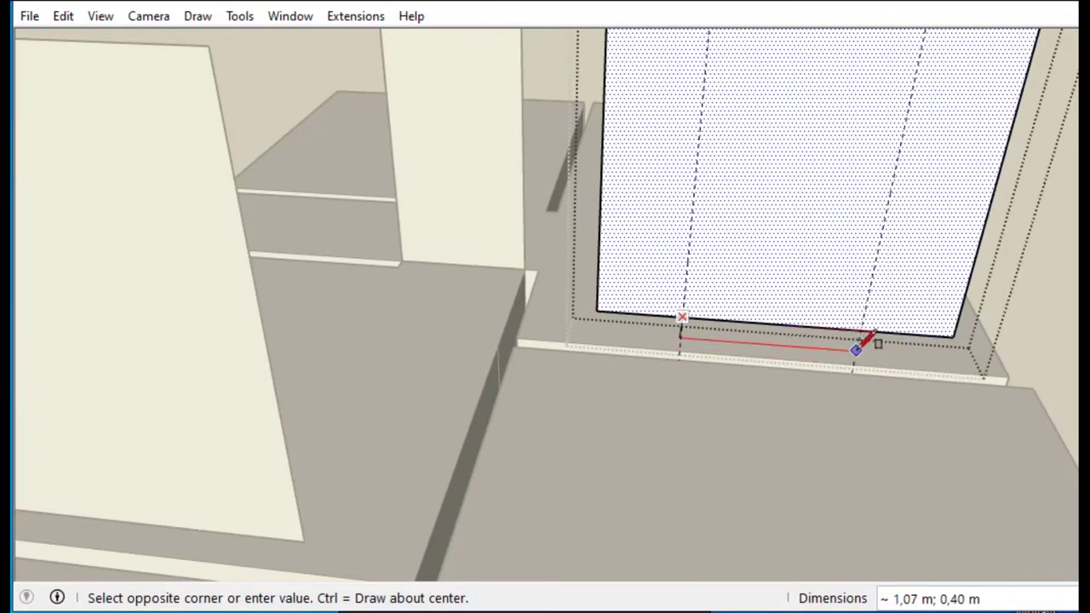
pyautogui.scroll(5, 856, 349)
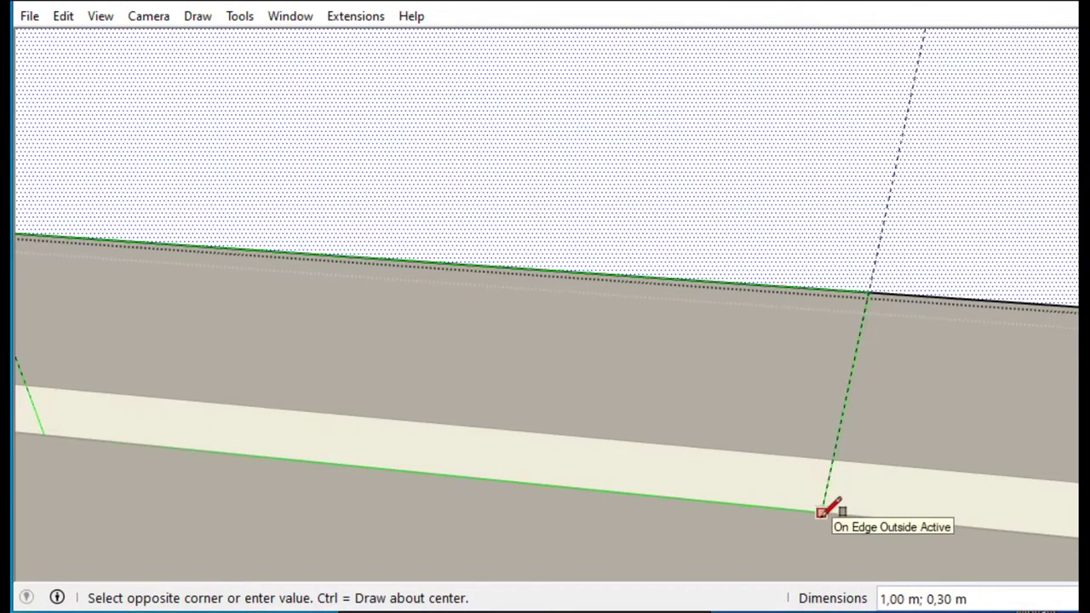
pyautogui.press('space')
pyautogui.scroll(-3, 572, 316)
pyautogui.press('e')
pyautogui.moveTo(715, 188); pyautogui.dragTo(807, 311, button='middle')
pyautogui.press('space')
pyautogui.scroll(-3, 784, 243)
pyautogui.click(784, 242)
pyautogui.scroll(3, 733, 209)
pyautogui.scroll(-2, 760, 228)
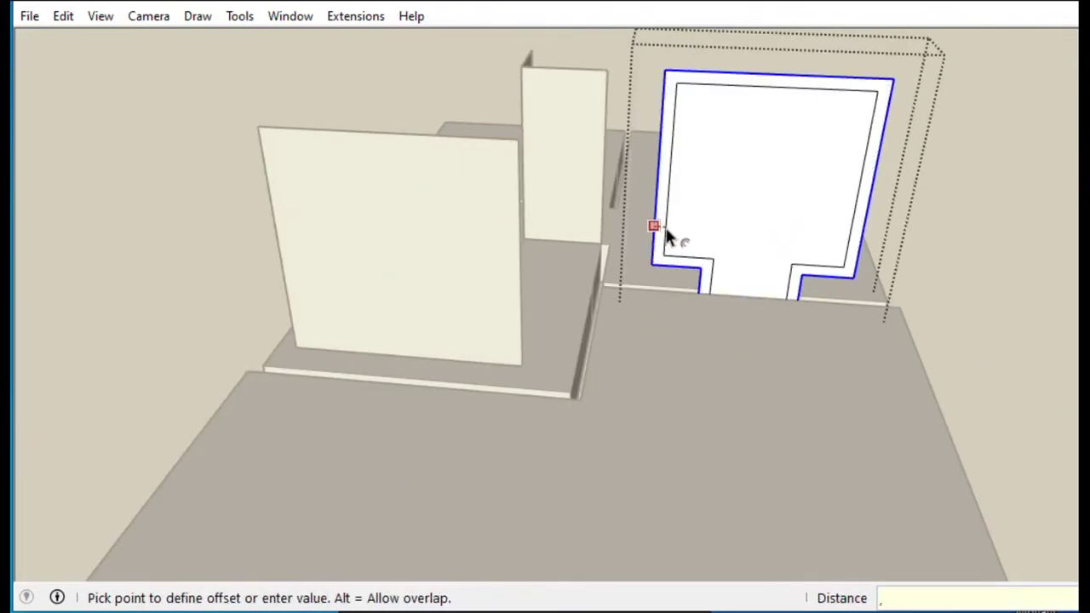
pyautogui.scroll(3, 750, 290)
pyautogui.scroll(2, 716, 275)
# Draw two thin mullion rectangles dividing the opening into three tall panels.
pyautogui.press('r')
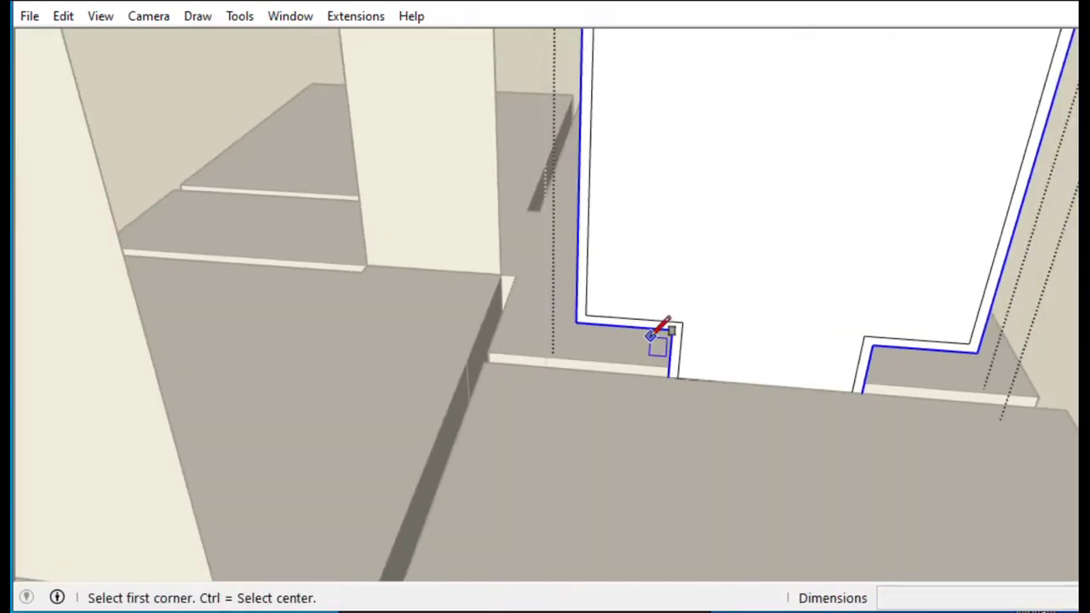
pyautogui.scroll(-1, 687, 322)
pyautogui.scroll(-3, 754, 274)
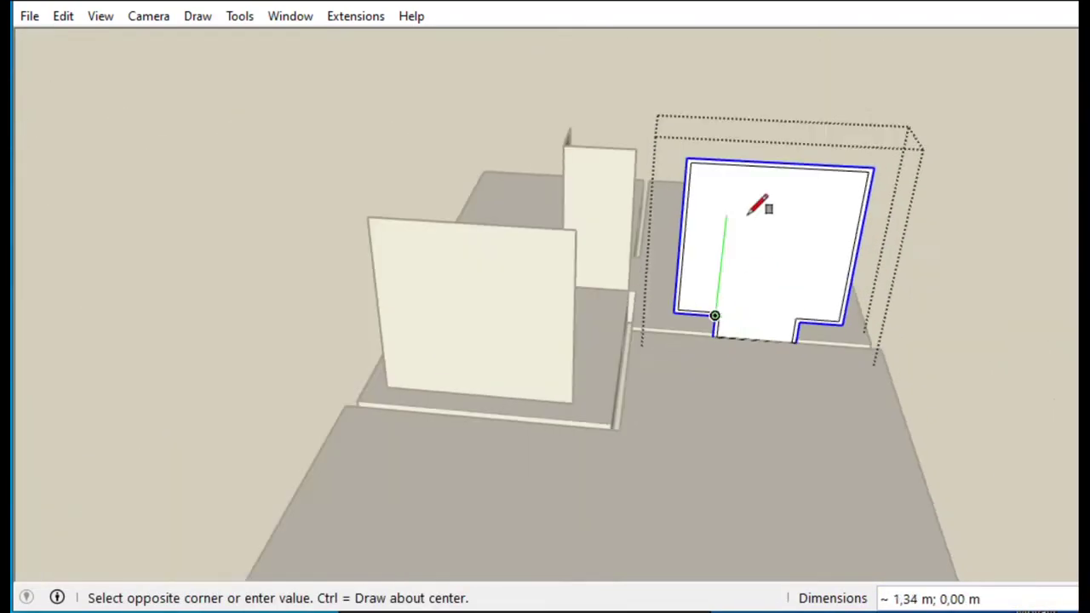
pyautogui.scroll(5, 713, 146)
pyautogui.scroll(-2, 711, 119)
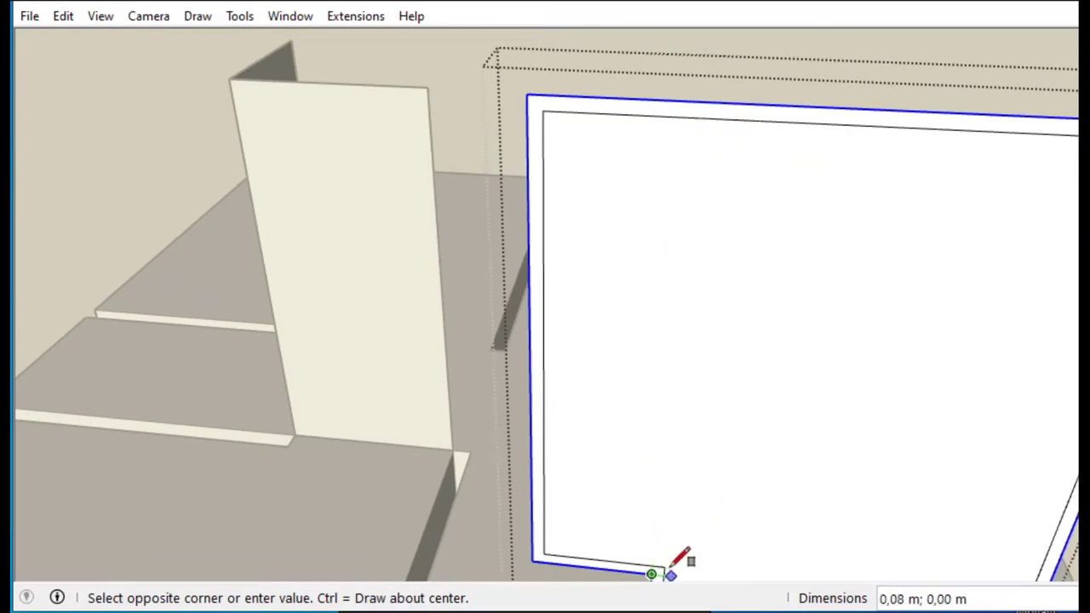
pyautogui.click(701, 211)
pyautogui.scroll(-3, 706, 316)
pyautogui.scroll(4, 706, 316)
pyautogui.click(775, 362)
pyautogui.scroll(-1, 762, 267)
pyautogui.scroll(-2, 757, 232)
pyautogui.scroll(-1, 756, 228)
pyautogui.click(796, 66)
pyautogui.scroll(-2, 759, 348)
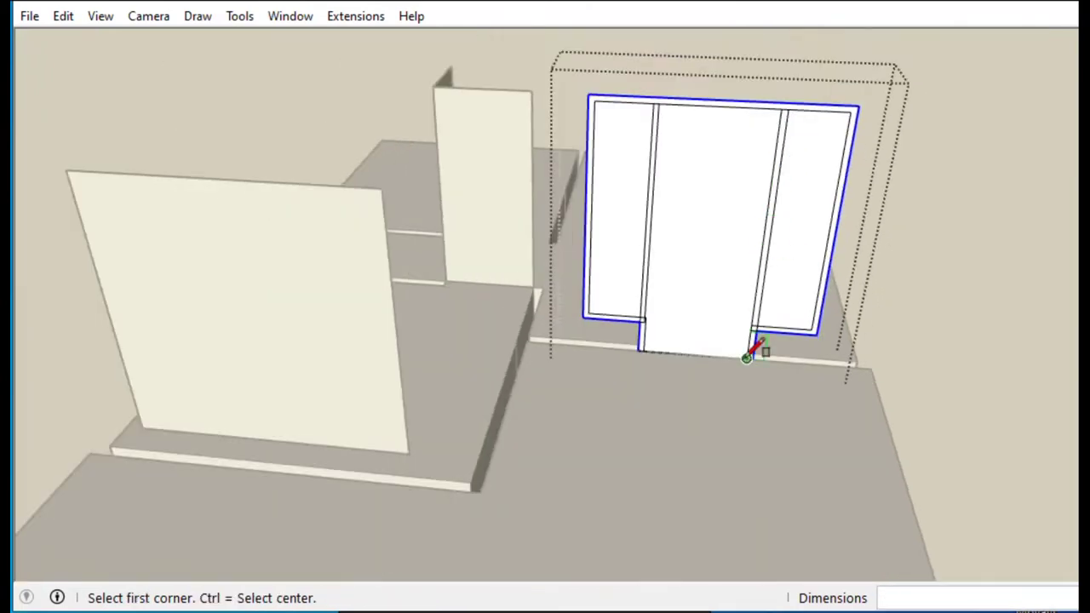
pyautogui.scroll(5, 771, 294)
pyautogui.scroll(-2, 540, 345)
pyautogui.scroll(-1, 539, 308)
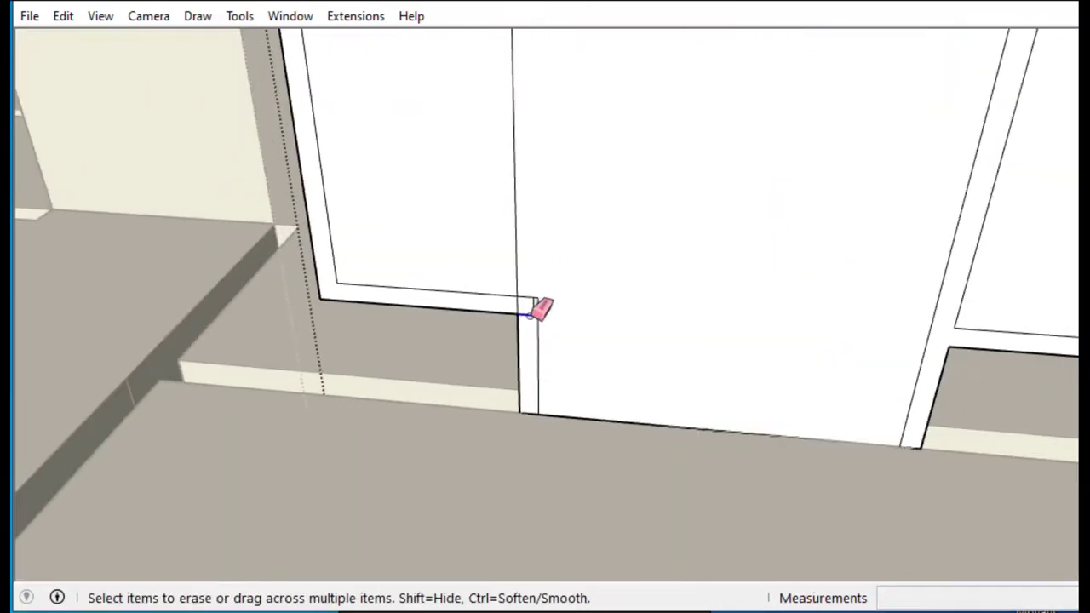
# Erase the leftover edges and delete the selected panel faces from the door frame.
pyautogui.click(528, 316)
pyautogui.scroll(-3, 545, 367)
pyautogui.press('space')
pyautogui.scroll(3, 564, 244)
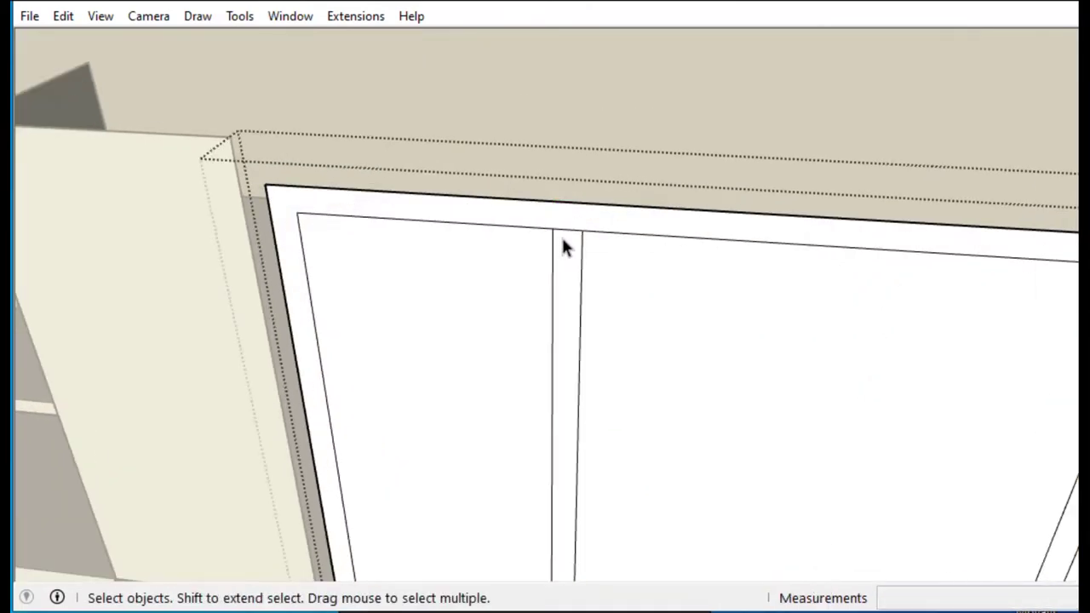
pyautogui.press('e')
pyautogui.scroll(-2, 563, 246)
pyautogui.scroll(3, 553, 341)
pyautogui.scroll(-3, 653, 383)
pyautogui.press('space')
pyautogui.scroll(3, 614, 297)
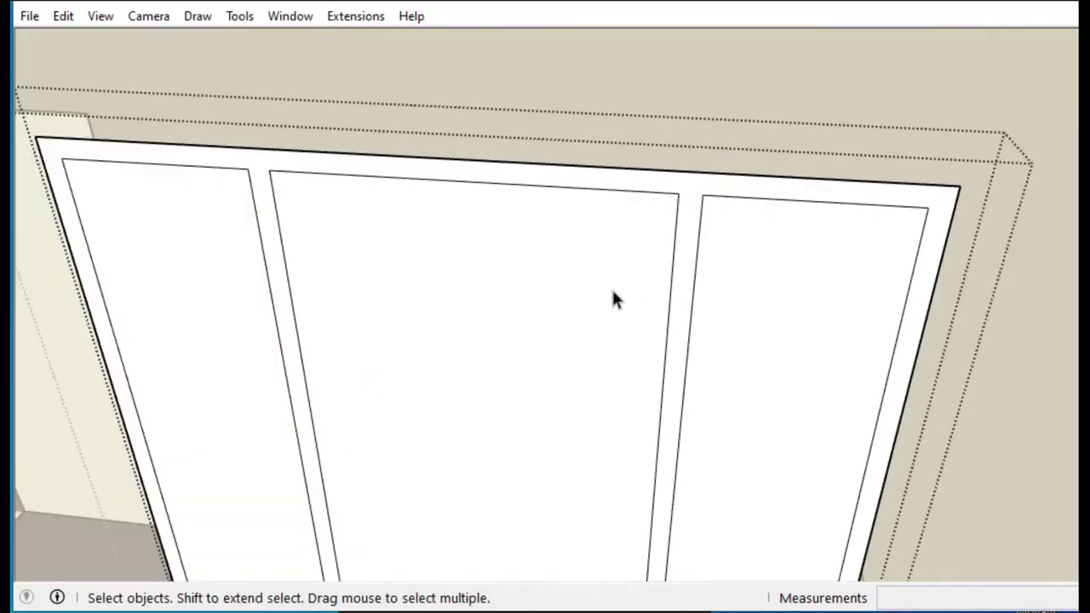
pyautogui.click(611, 287)
pyautogui.press('Delete')
pyautogui.scroll(-3, 251, 366)
# Remove the left panel face and give the door frame depth with Push/Pull.
pyautogui.press('e')
pyautogui.scroll(1, 487, 457)
pyautogui.press('space')
pyautogui.scroll(3, 469, 450)
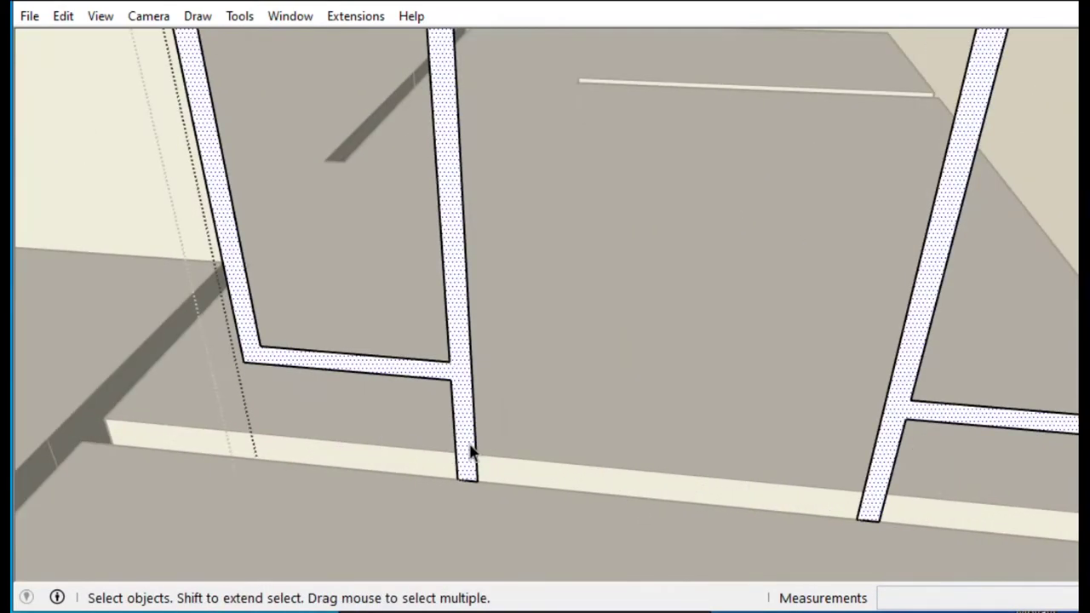
pyautogui.press('p')
pyautogui.scroll(-3, 580, 392)
pyautogui.press('space')
pyautogui.scroll(-3, 534, 363)
pyautogui.scroll(3, 511, 349)
pyautogui.click(445, 332)
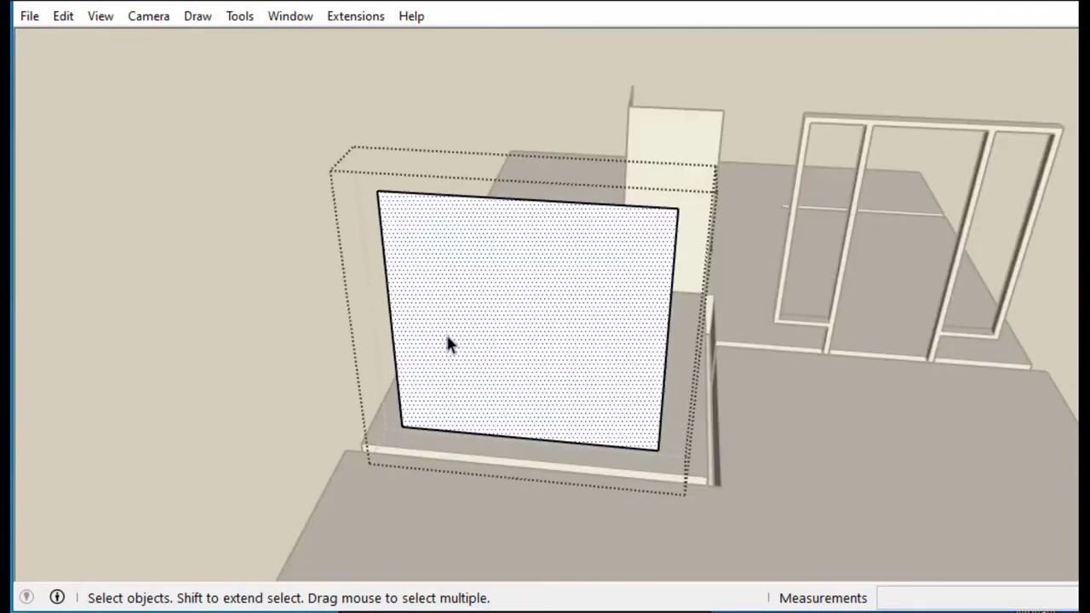
# Draw a frame bar in the square window and copy it across with Move+Ctrl.
pyautogui.scroll(3, 479, 219)
pyautogui.press('r')
pyautogui.click(397, 418)
pyautogui.scroll(3, 479, 248)
pyautogui.scroll(-2, 818, 315)
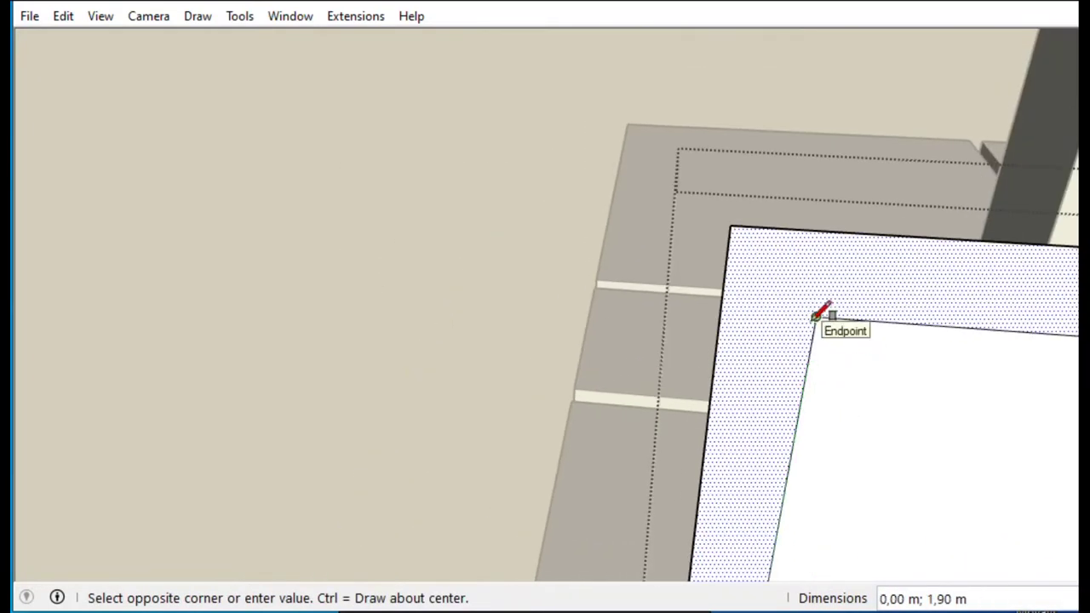
pyautogui.press('space')
pyautogui.scroll(-2, 636, 326)
pyautogui.press('m')
pyautogui.click(607, 292)
pyautogui.scroll(-3, 689, 302)
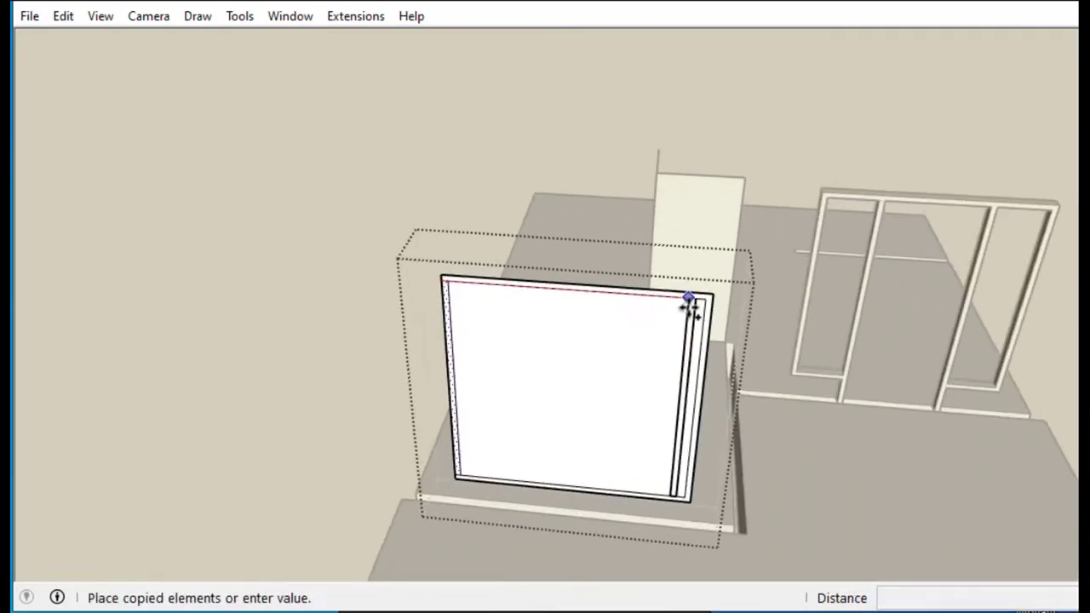
pyautogui.click(718, 295)
pyautogui.press('space')
pyautogui.scroll(3, 666, 432)
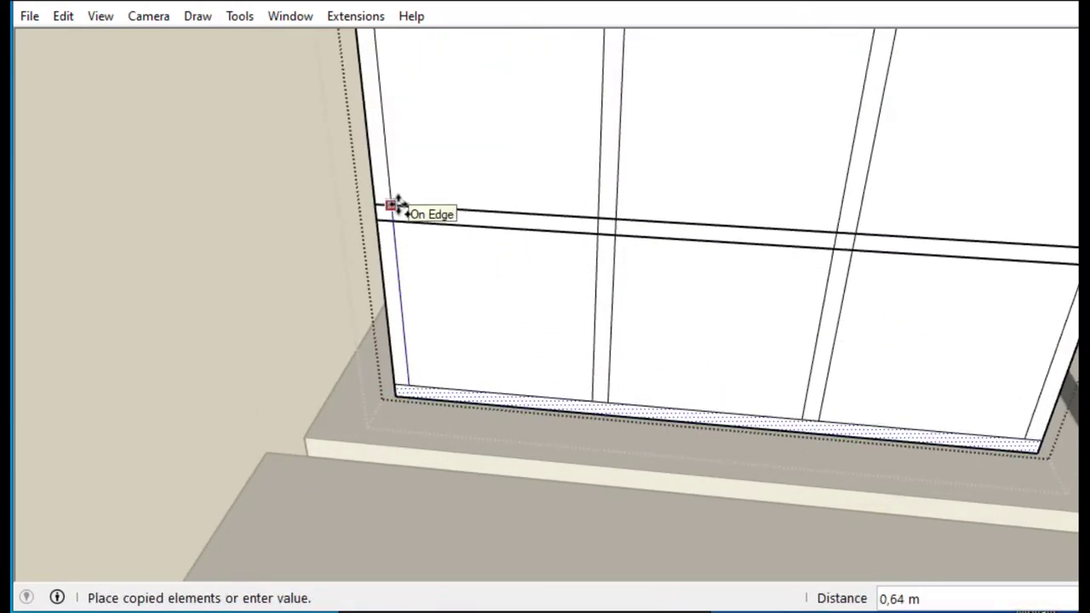
# Erase the leftover edges inside the window frame.
pyautogui.press('e')
pyautogui.scroll(3, 400, 213)
pyautogui.scroll(-3, 469, 142)
pyautogui.scroll(3, 460, 145)
pyautogui.scroll(1, 383, 149)
pyautogui.scroll(-2, 357, 132)
pyautogui.scroll(-2, 451, 153)
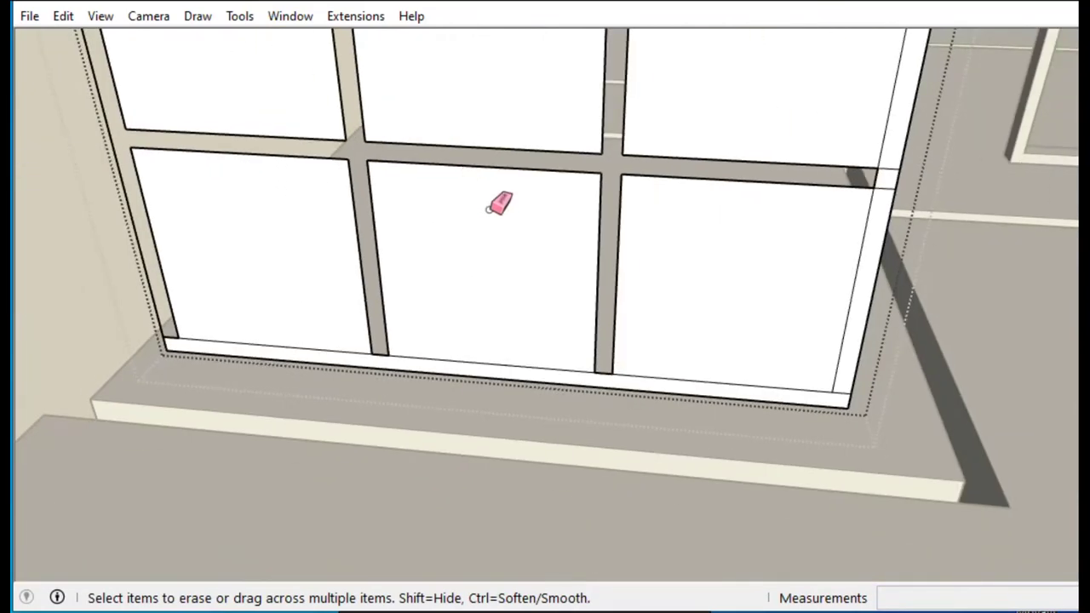
pyautogui.scroll(4, 426, 170)
pyautogui.scroll(-3, 418, 323)
pyautogui.scroll(3, 786, 329)
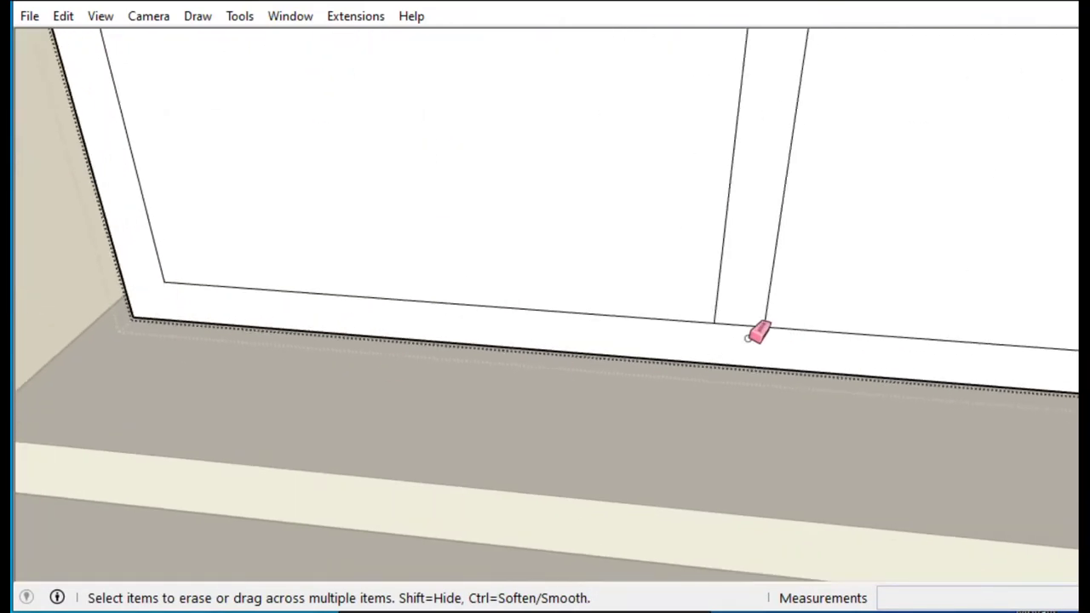
pyautogui.scroll(2, 881, 281)
pyautogui.scroll(2, 882, 328)
# Delete the window's pane faces, including the upper middle pane.
pyautogui.moveTo(883, 324); pyautogui.dragTo(863, 142, button='middle')
pyautogui.scroll(-2, 817, 117)
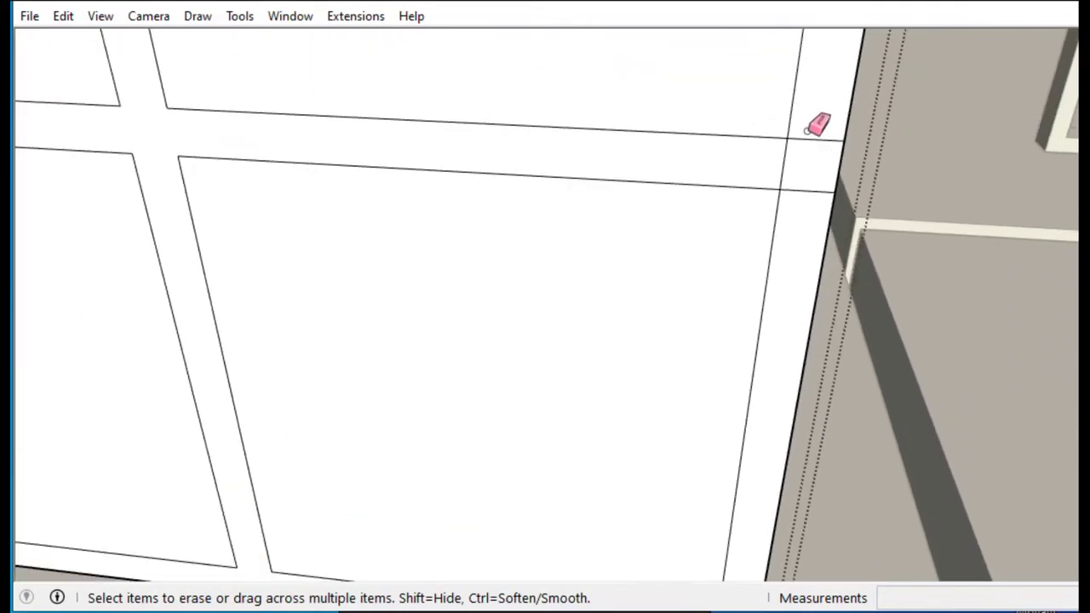
pyautogui.scroll(-3, 815, 434)
pyautogui.scroll(4, 660, 194)
pyautogui.scroll(-3, 661, 194)
pyautogui.scroll(3, 440, 224)
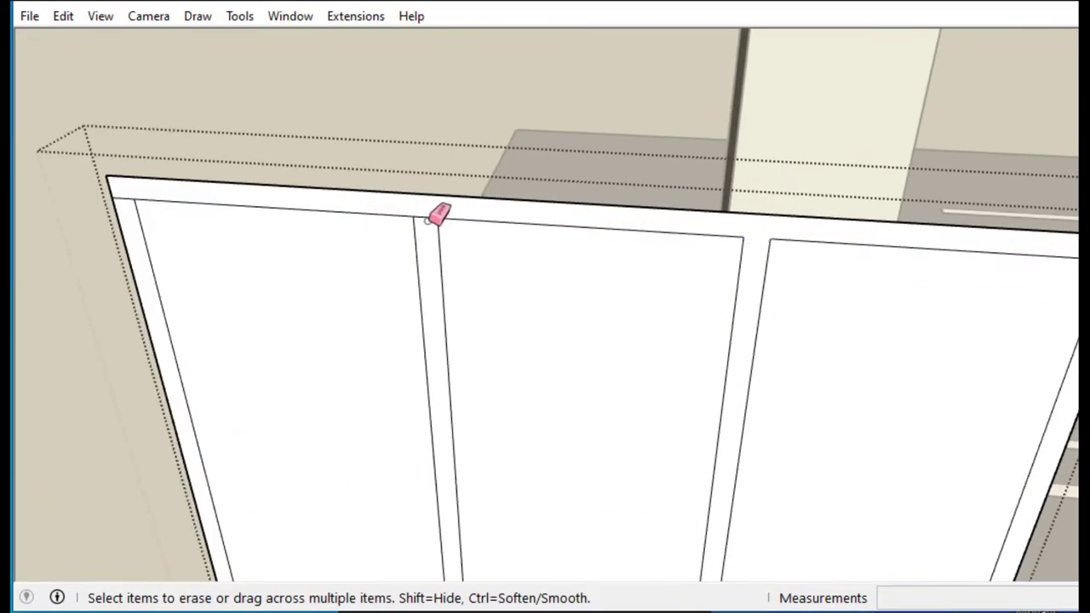
pyautogui.scroll(-1, 523, 277)
pyautogui.scroll(-3, 339, 228)
pyautogui.scroll(-1, 339, 229)
pyautogui.press('space')
pyautogui.click(486, 302)
pyautogui.scroll(5, 403, 407)
# Push/Pull the window frame to depth and select the tall door panel's front face.
pyautogui.press('p')
pyautogui.scroll(-5, 445, 304)
pyautogui.press('space')
pyautogui.moveTo(876, 463)
pyautogui.mouseDown(button='middle')
pyautogui.moveTo(924, 448)
pyautogui.moveTo(531, 360)
pyautogui.mouseUp(button='middle')
pyautogui.scroll(3, 506, 343)
pyautogui.scroll(1, 505, 333)
pyautogui.click(505, 333)
pyautogui.scroll(1, 485, 373)
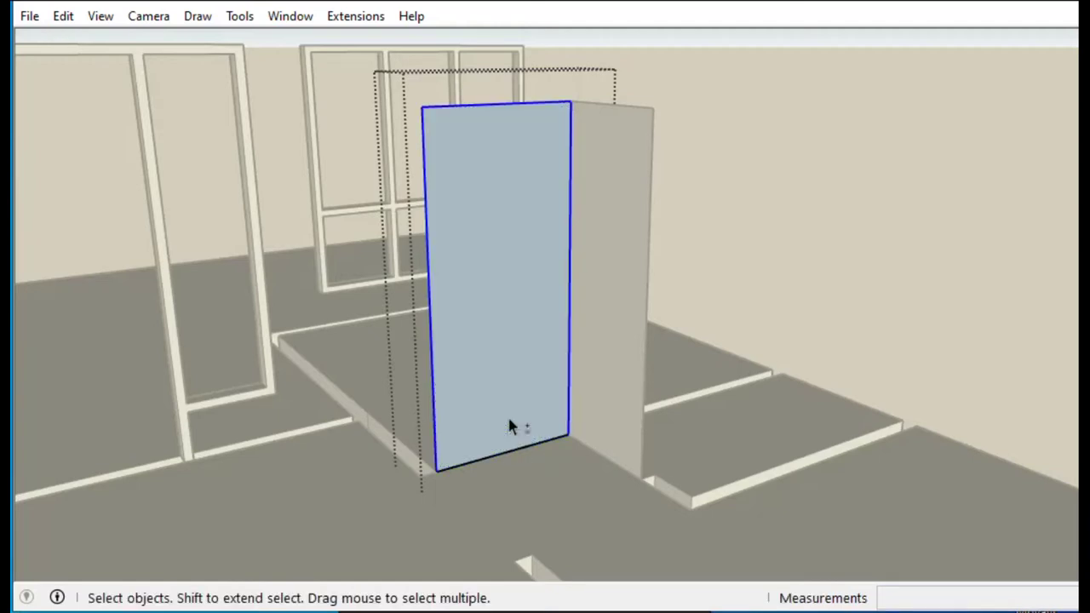
# Commit the door outline offset and erase the door's centre face.
pyautogui.press('Return')
pyautogui.press('e')
pyautogui.scroll(3, 511, 417)
pyautogui.press('space')
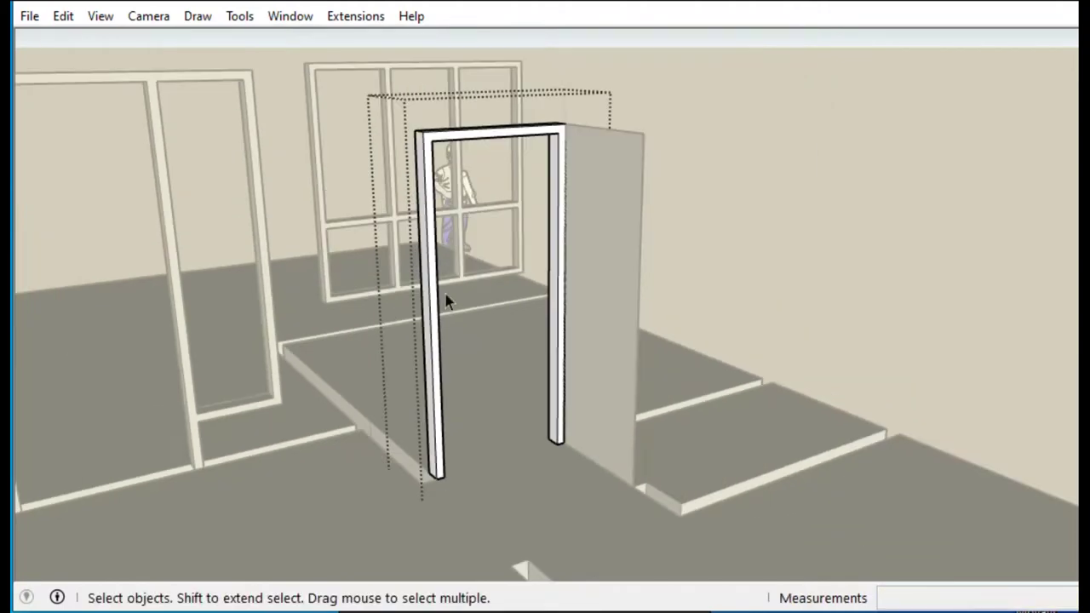
# Group the left door frame, the window frame and another frame as separate objects.
pyautogui.rightClick(431, 142)
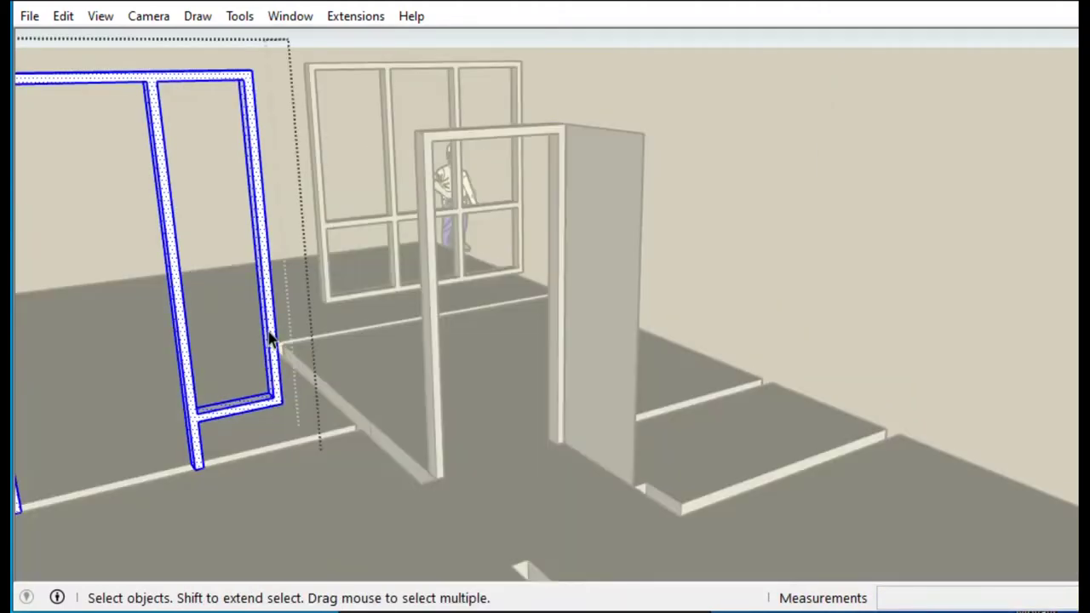
pyautogui.rightClick(271, 339)
pyautogui.click(348, 324)
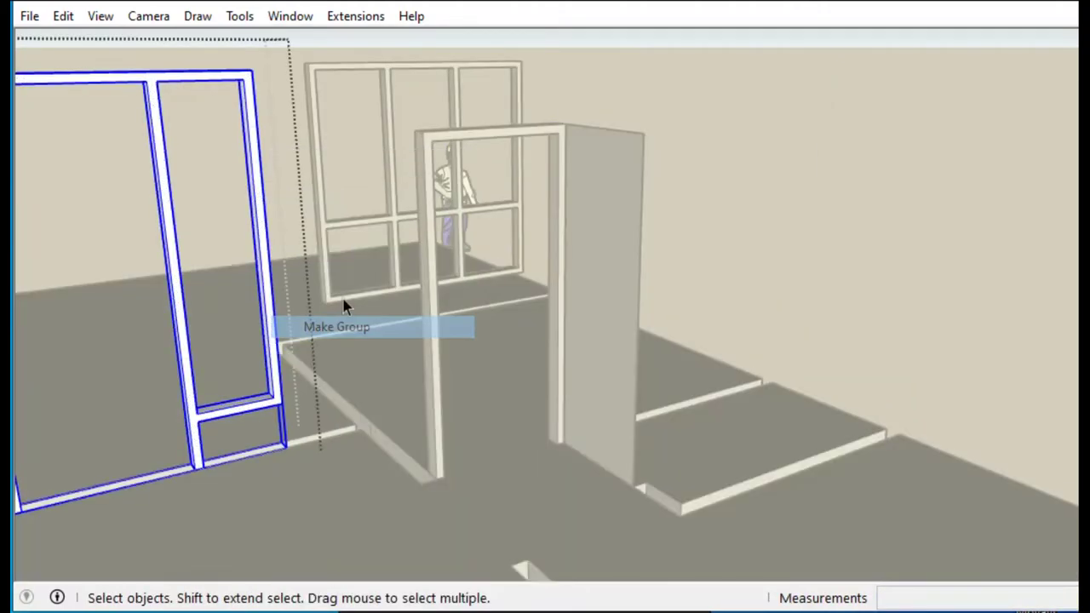
pyautogui.click(389, 227)
pyautogui.rightClick(389, 227)
pyautogui.click(409, 322)
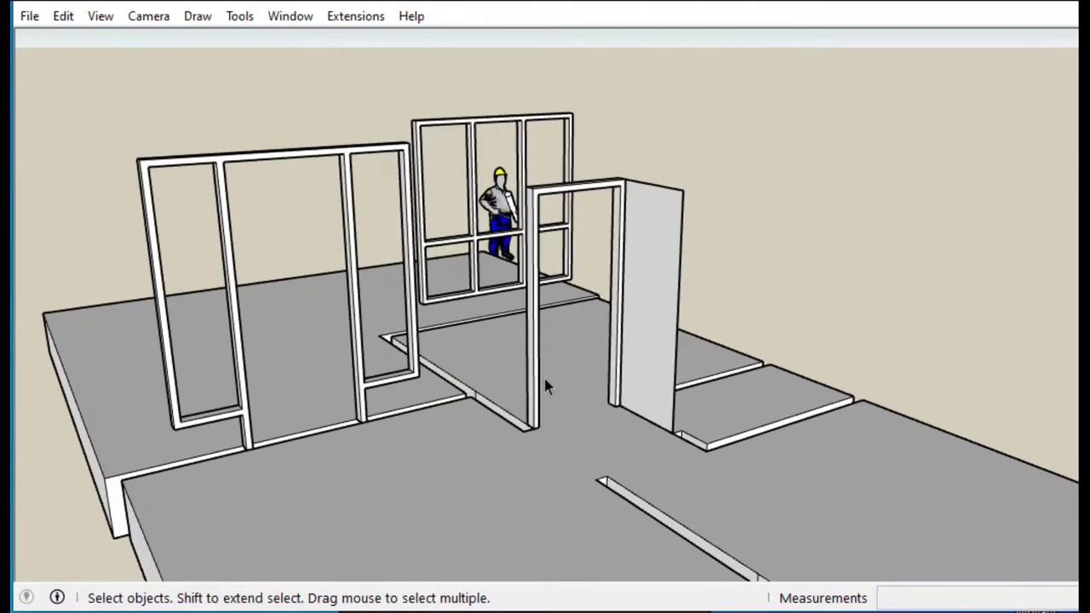
# Offset the door face inward to form a frame and erase its centre face.
pyautogui.moveTo(596, 426); pyautogui.dragTo(653, 428, button='middle')
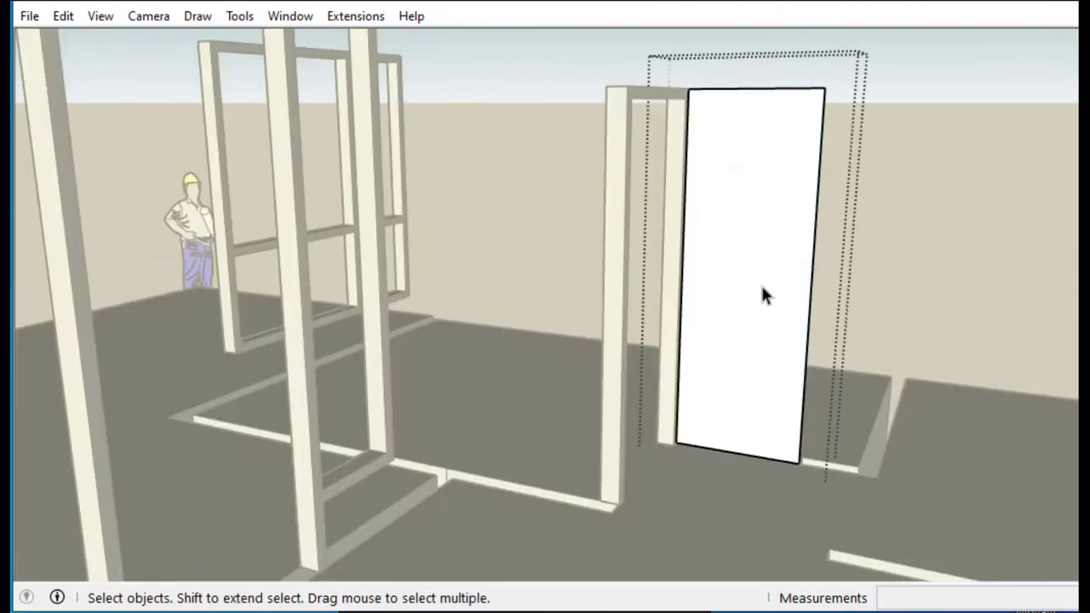
pyautogui.click(745, 338)
pyautogui.press('f')
pyautogui.click(695, 373)
pyautogui.click(694, 367)
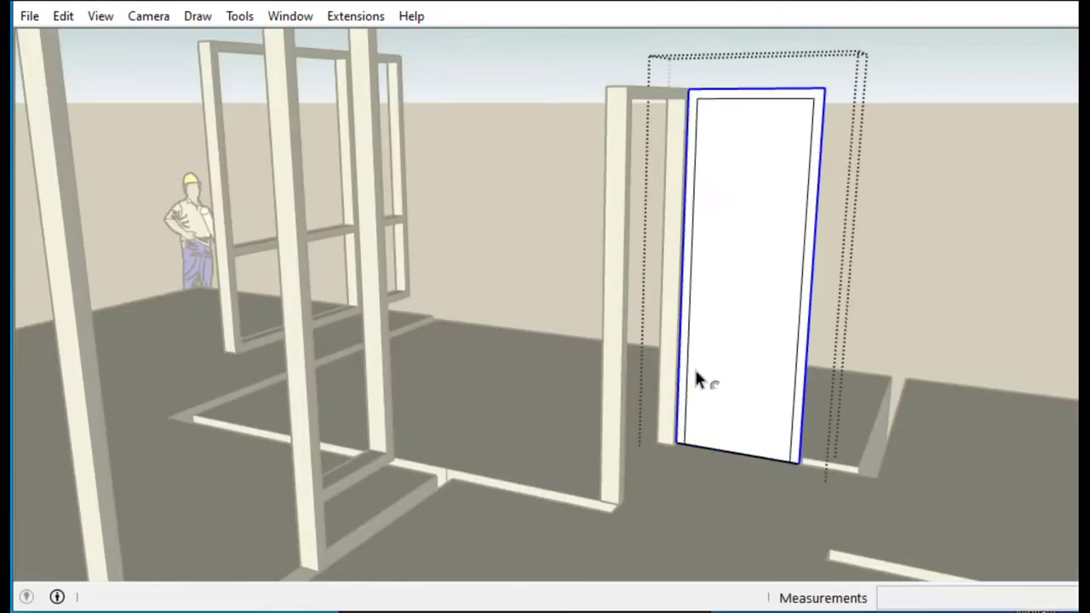
pyautogui.scroll(5, 694, 367)
pyautogui.press('e')
pyautogui.press('p')
pyautogui.click(685, 416)
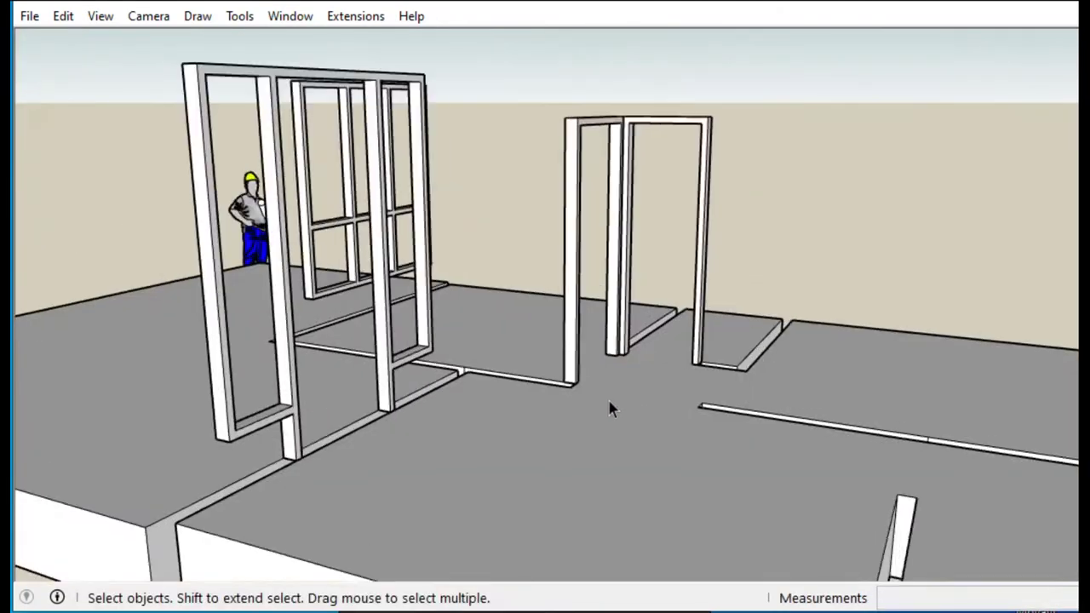
# Make the door frame a component named 'porta'.
pyautogui.click(565, 379)
pyautogui.press('m')
pyautogui.scroll(3, 564, 375)
pyautogui.rightClick(559, 375)
pyautogui.click(634, 239)
pyautogui.write('porta')
pyautogui.press('Return')
# Copy the porta frame to another doorway and mirror it with a scale of -1.
pyautogui.press('m')
pyautogui.keyDown('ctrl'); pyautogui.click(565, 373); pyautogui.keyUp('ctrl')
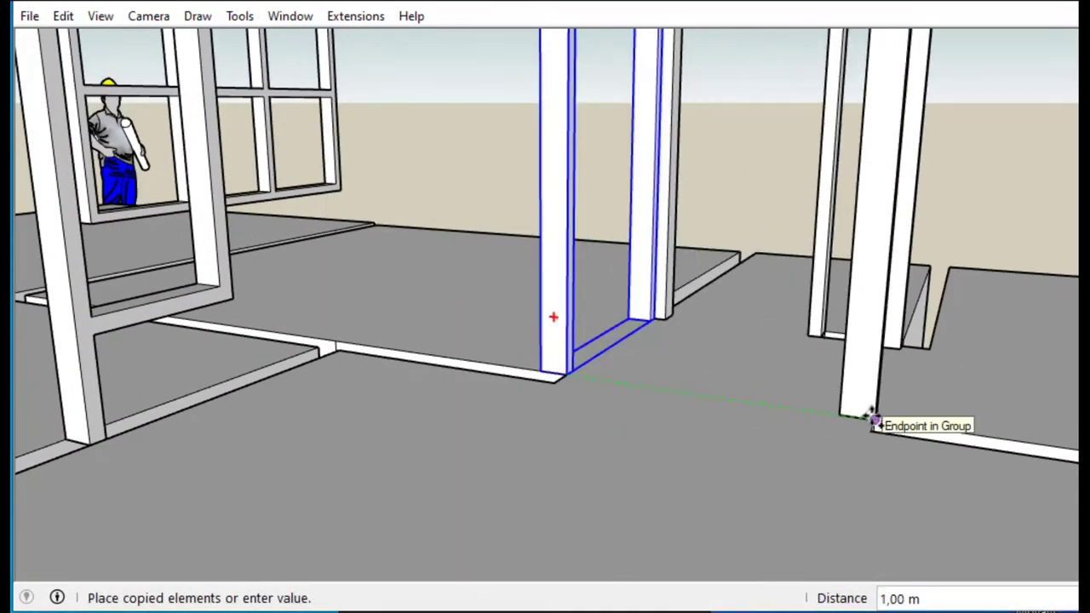
pyautogui.click(871, 414)
pyautogui.press('s')
pyautogui.scroll(5, 875, 202)
pyautogui.scroll(-2, 875, 202)
pyautogui.click(631, 173)
pyautogui.write('-1')
pyautogui.press('Return')
pyautogui.press('space')
pyautogui.scroll(-5, 815, 280)
# Place another copy of the door frame at the right doorway.
pyautogui.moveTo(713, 336); pyautogui.dragTo(753, 417, button='middle')
pyautogui.scroll(3, 687, 308)
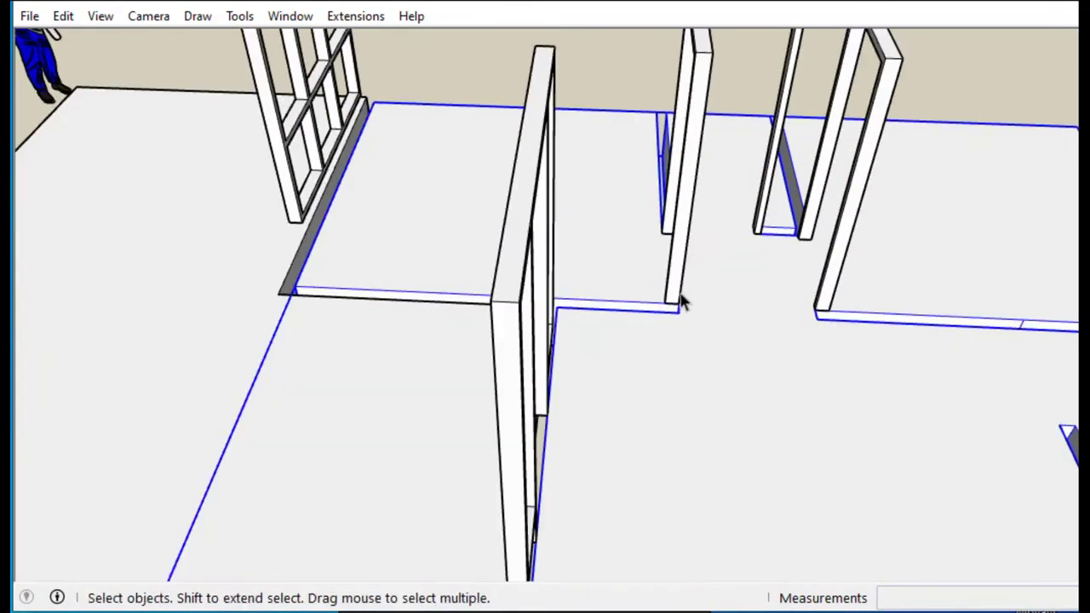
pyautogui.scroll(-2, 679, 288)
pyautogui.keyDown('ctrl'); pyautogui.click(666, 308); pyautogui.keyUp('ctrl')
pyautogui.click(981, 406)
pyautogui.press('space')
pyautogui.scroll(-2, 780, 384)
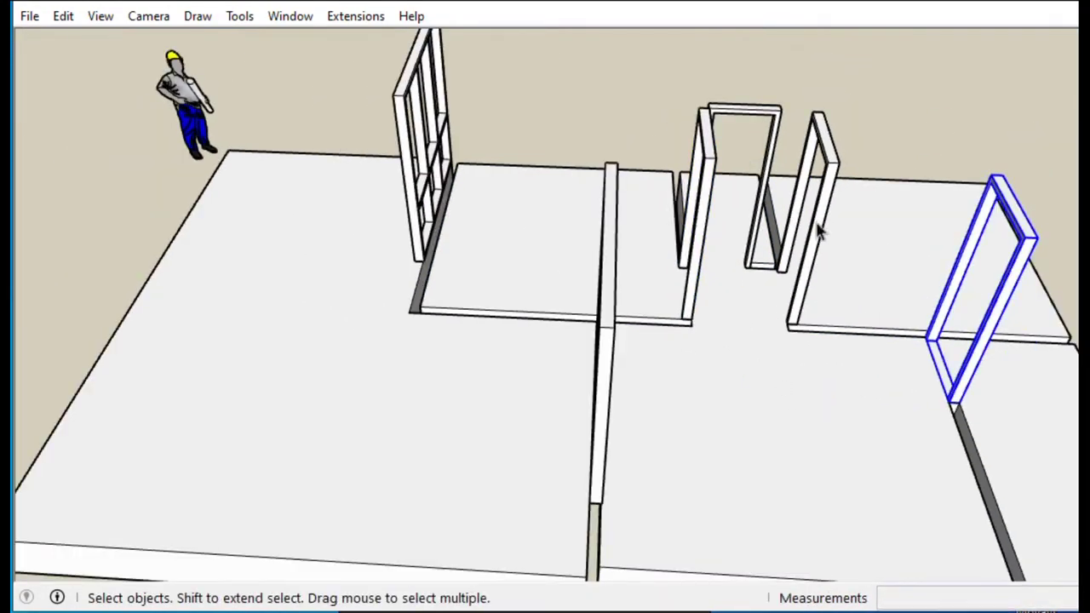
# Open the door frame component for editing and draw the door leaf rectangle.
pyautogui.moveTo(886, 202)
pyautogui.mouseDown(button='middle')
pyautogui.moveTo(253, 93)
pyautogui.moveTo(335, 390)
pyautogui.mouseUp(button='middle')
pyautogui.scroll(3, 423, 285)
pyautogui.doubleClick(428, 264)
pyautogui.click(537, 453)
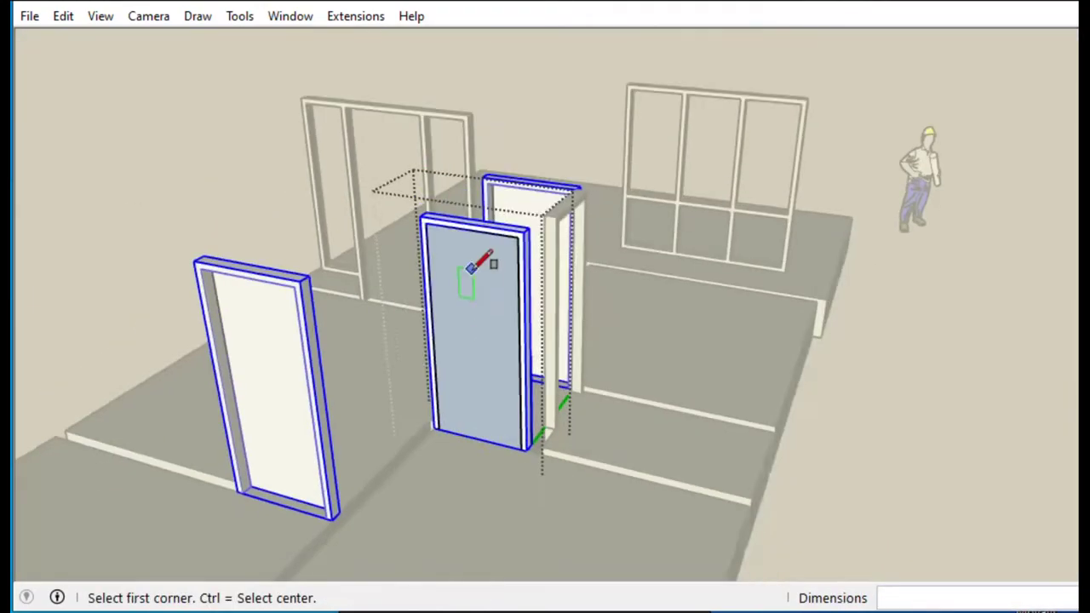
# Try extruding the door leaf inside the component, then orbit to a new angle.
pyautogui.scroll(3, 486, 256)
pyautogui.press('space')
pyautogui.press('p')
pyautogui.press('space')
pyautogui.scroll(-3, 690, 291)
pyautogui.moveTo(689, 291)
pyautogui.mouseDown(button='middle')
pyautogui.moveTo(954, 540)
pyautogui.moveTo(730, 321)
pyautogui.moveTo(486, 246)
pyautogui.mouseUp(button='middle')
pyautogui.scroll(3, 486, 246)
# Explode the door leaf into loose geometry and try rotating it about the hinge, then cancel.
pyautogui.click(407, 276)
pyautogui.rightClick(426, 147)
pyautogui.click(451, 244)
pyautogui.press('a')
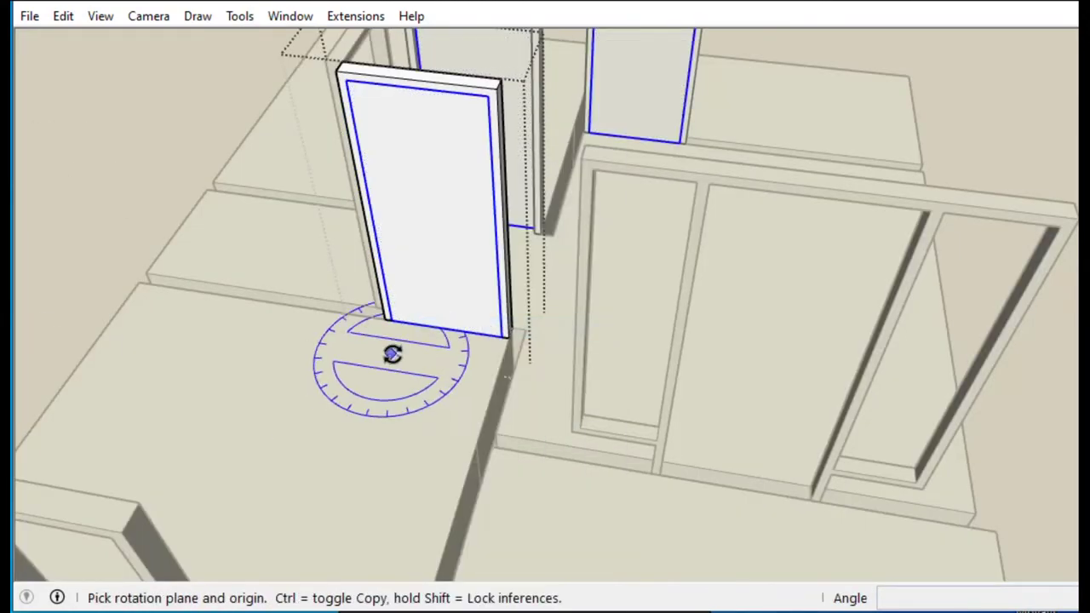
pyautogui.scroll(-2, 391, 353)
pyautogui.click(537, 331)
pyautogui.click(435, 312)
pyautogui.press('space')
pyautogui.scroll(-3, 573, 335)
# Draw the door panel in the sliding frame's middle opening and push it 0,04 m thick.
pyautogui.moveTo(572, 335)
pyautogui.mouseDown(button='middle')
pyautogui.moveTo(606, 378)
pyautogui.moveTo(567, 304)
pyautogui.mouseUp(button='middle')
pyautogui.click(579, 327)
pyautogui.moveTo(620, 358)
pyautogui.mouseDown(button='middle')
pyautogui.moveTo(423, 446)
pyautogui.moveTo(428, 246)
pyautogui.moveTo(414, 463)
pyautogui.mouseUp(button='middle')
pyautogui.click(401, 477)
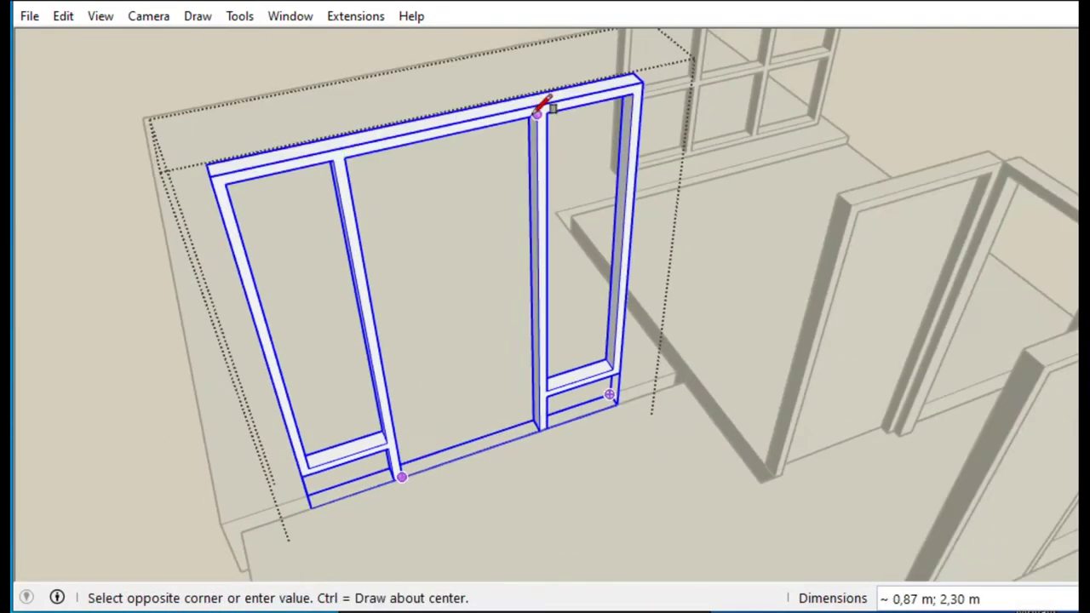
pyautogui.click(537, 111)
pyautogui.press('space')
pyautogui.click(487, 236)
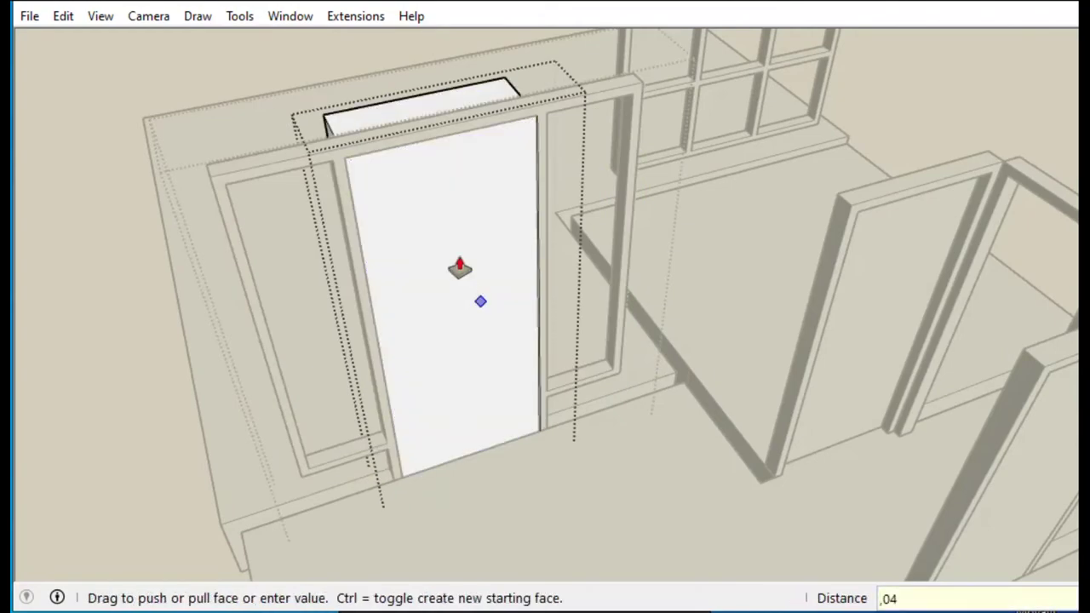
pyautogui.moveTo(309, 417)
pyautogui.mouseDown(button='middle')
pyautogui.moveTo(650, 506)
pyautogui.moveTo(693, 227)
pyautogui.moveTo(723, 194)
pyautogui.mouseUp(button='middle')
# Group the right pane face, offset its edge 0,06 m inward and recess the inner face 0,03 m.
pyautogui.press('r')
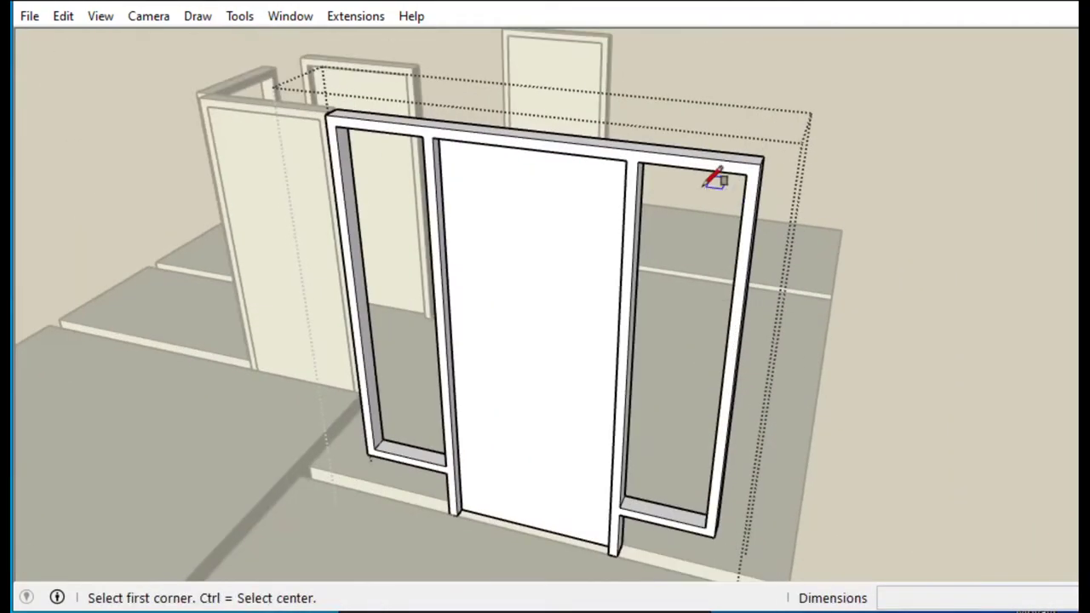
pyautogui.rightClick(690, 358)
pyautogui.click(695, 303)
pyautogui.rightClick(695, 323)
pyautogui.click(758, 349)
pyautogui.press('f')
pyautogui.click(694, 169)
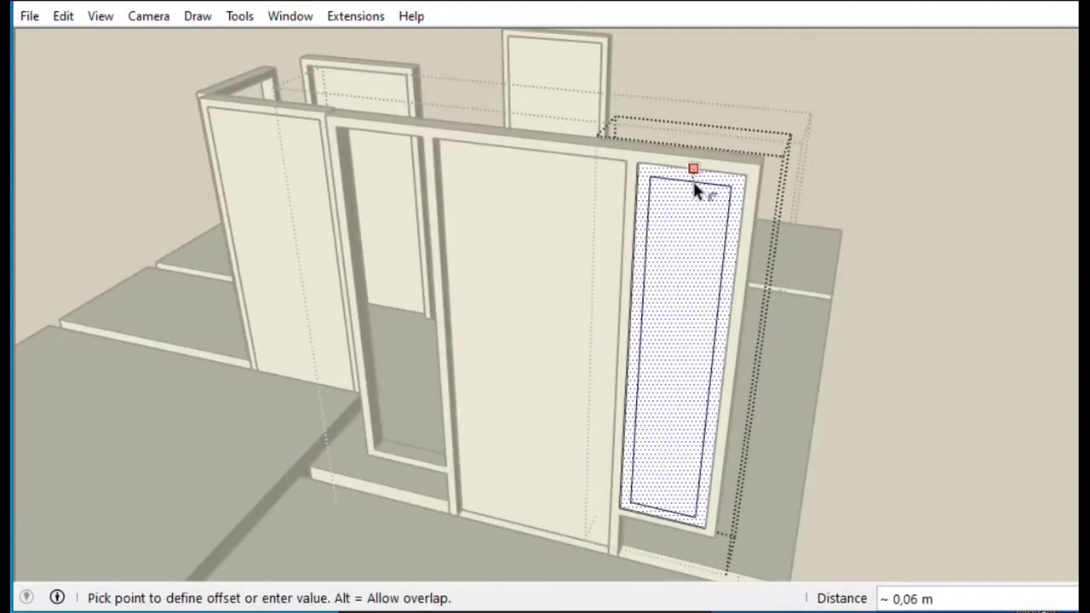
pyautogui.scroll(5, 629, 467)
pyautogui.press('space')
pyautogui.press('p')
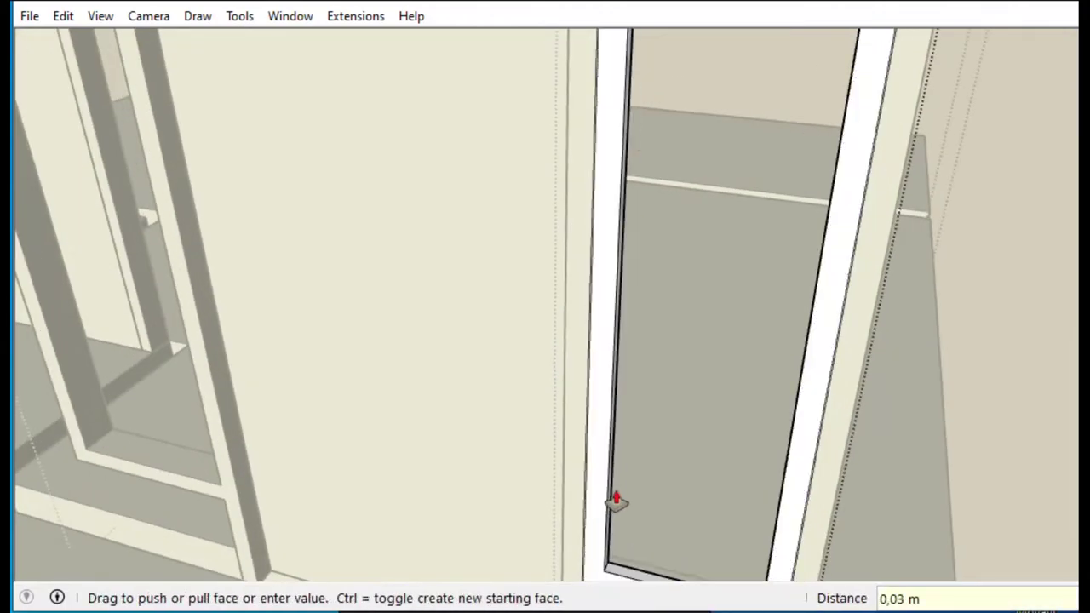
pyautogui.press('Return')
pyautogui.press('space')
# Draw a rectangle filling the frame's inner corner opening and group the new face.
pyautogui.rightClick(579, 506)
pyautogui.scroll(5, 596, 515)
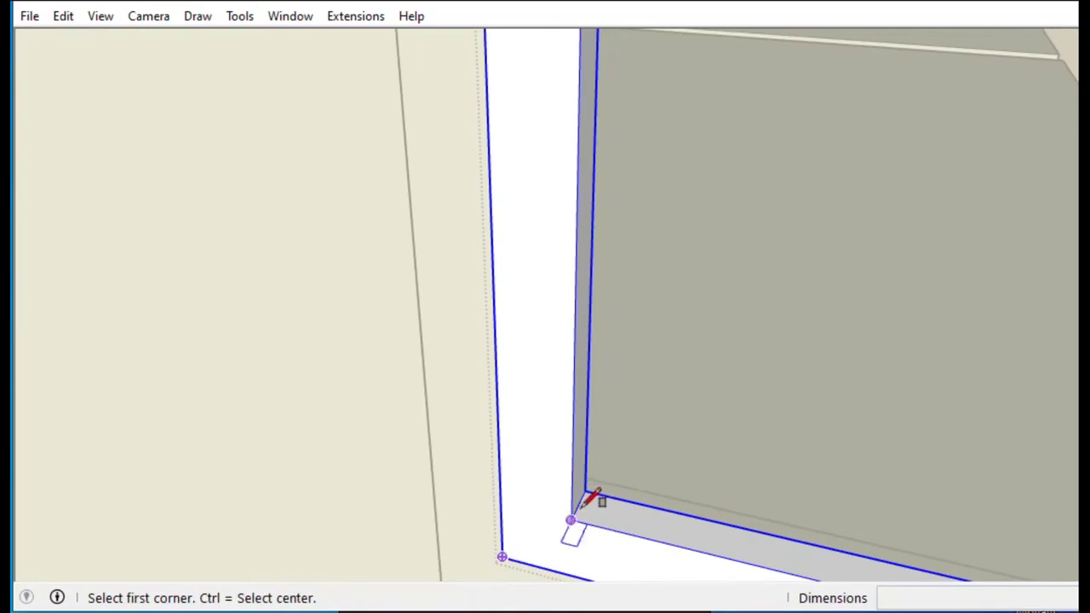
pyautogui.click(594, 498)
pyautogui.scroll(-3, 564, 516)
pyautogui.scroll(-3, 640, 292)
pyautogui.scroll(5, 798, 170)
pyautogui.moveTo(798, 170)
pyautogui.mouseDown(button='middle')
pyautogui.moveTo(760, 198)
pyautogui.moveTo(675, 180)
pyautogui.mouseUp(button='middle')
pyautogui.rightClick(674, 180)
pyautogui.click(738, 352)
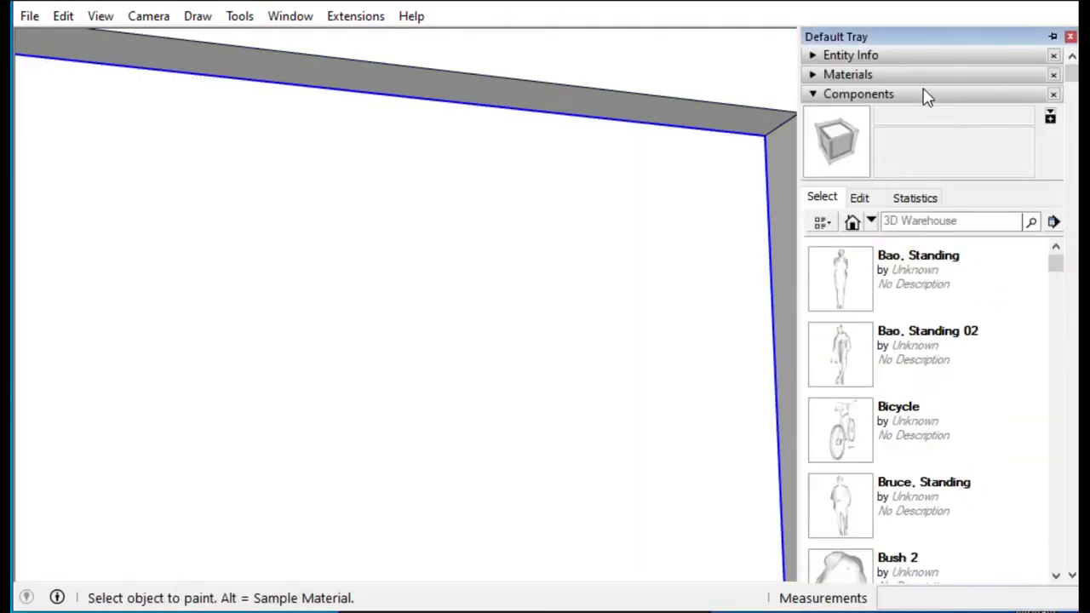
# Pick Translucent Glass Gray for the pane and paint the door frame grey metal.
pyautogui.click(1029, 206)
pyautogui.click(980, 309)
pyautogui.click(984, 318)
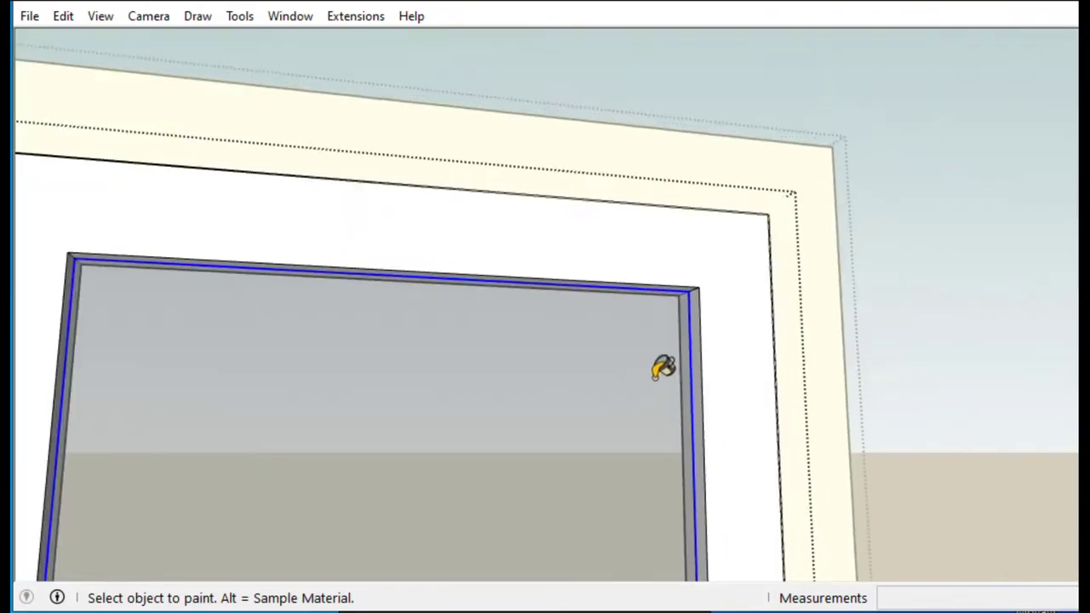
pyautogui.click(998, 210)
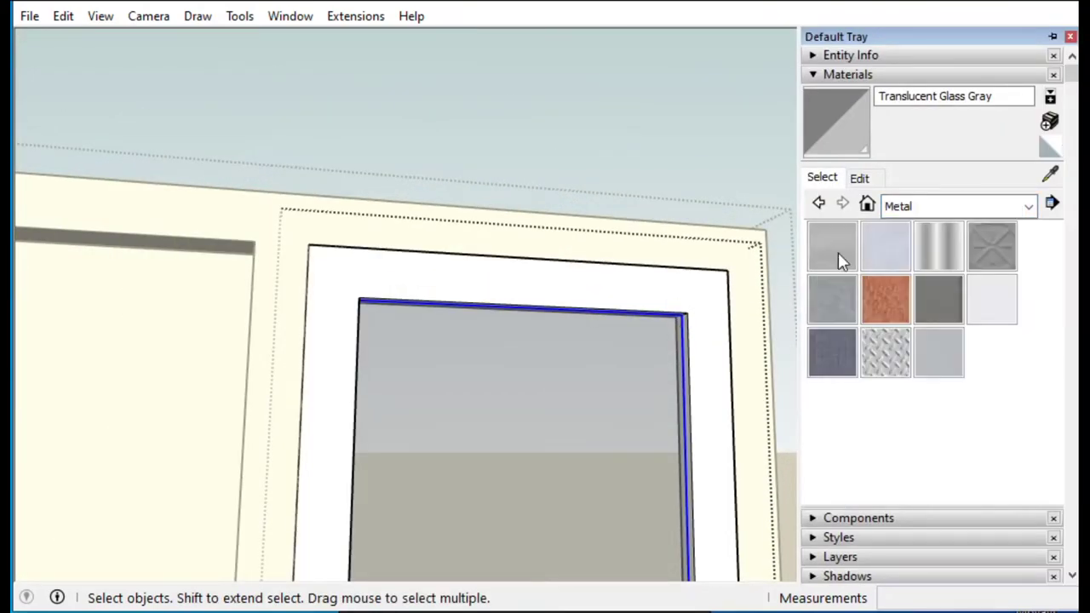
pyautogui.click(849, 272)
pyautogui.click(749, 301)
pyautogui.press('space')
# Copy the glazed right pane to the door frame's left side.
pyautogui.scroll(-3, 846, 261)
pyautogui.scroll(-5, 692, 266)
pyautogui.press('b')
pyautogui.moveTo(796, 300)
pyautogui.mouseDown(button='middle')
pyautogui.moveTo(755, 457)
pyautogui.moveTo(822, 271)
pyautogui.mouseUp(button='middle')
pyautogui.press('space')
pyautogui.click(822, 271)
pyautogui.click(614, 258)
pyautogui.scroll(-3, 791, 263)
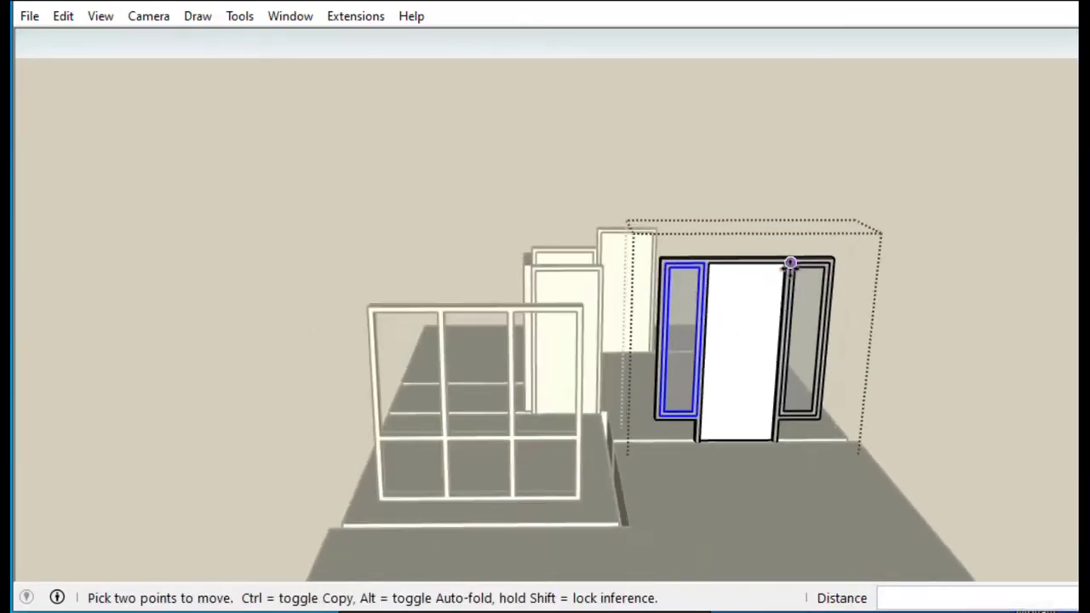
pyautogui.press('space')
# Open the grid window group and draw a pane rectangle from the frame's inner corner.
pyautogui.click(451, 304)
pyautogui.moveTo(451, 304); pyautogui.dragTo(480, 287, button='middle')
pyautogui.scroll(5, 307, 198)
pyautogui.doubleClick(307, 197)
pyautogui.press('r')
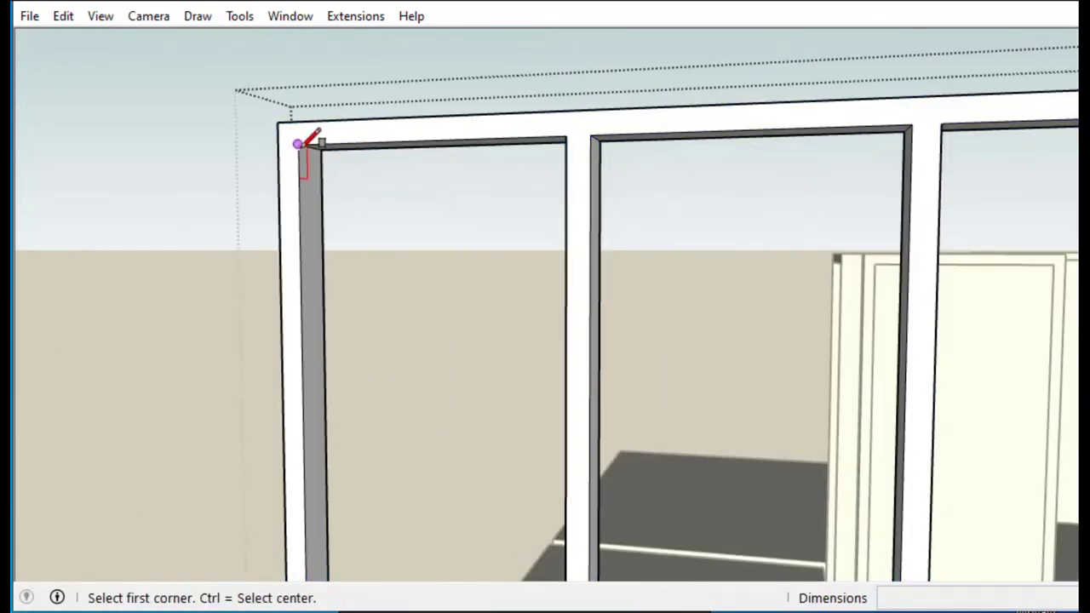
pyautogui.click(304, 138)
pyautogui.scroll(-2, 304, 138)
# Group the window pane face and push it 0,03 m.
pyautogui.rightClick(404, 324)
pyautogui.click(400, 347)
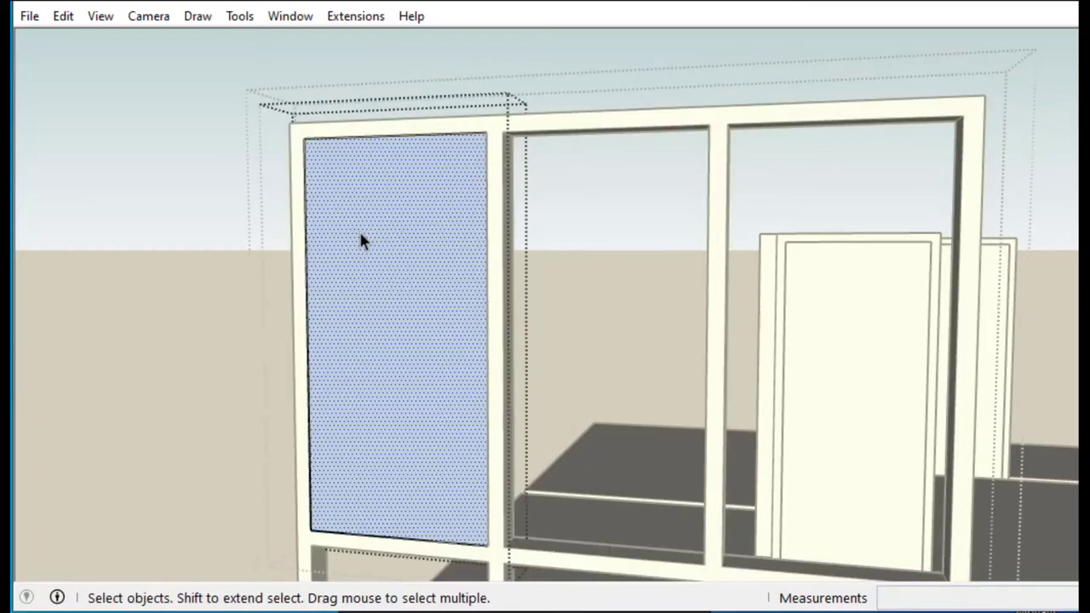
pyautogui.write('0,03')
pyautogui.press('Return')
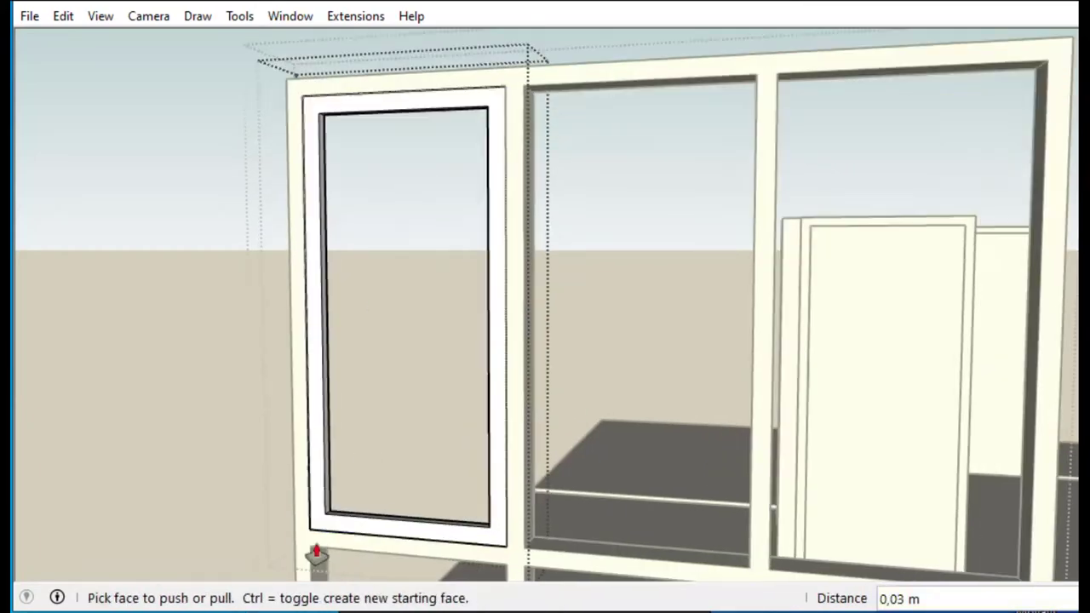
pyautogui.press('space')
pyautogui.scroll(3, 303, 538)
pyautogui.scroll(2, 298, 468)
# Draw another pane rectangle in the window and paint the window frame dark grey.
pyautogui.press('r')
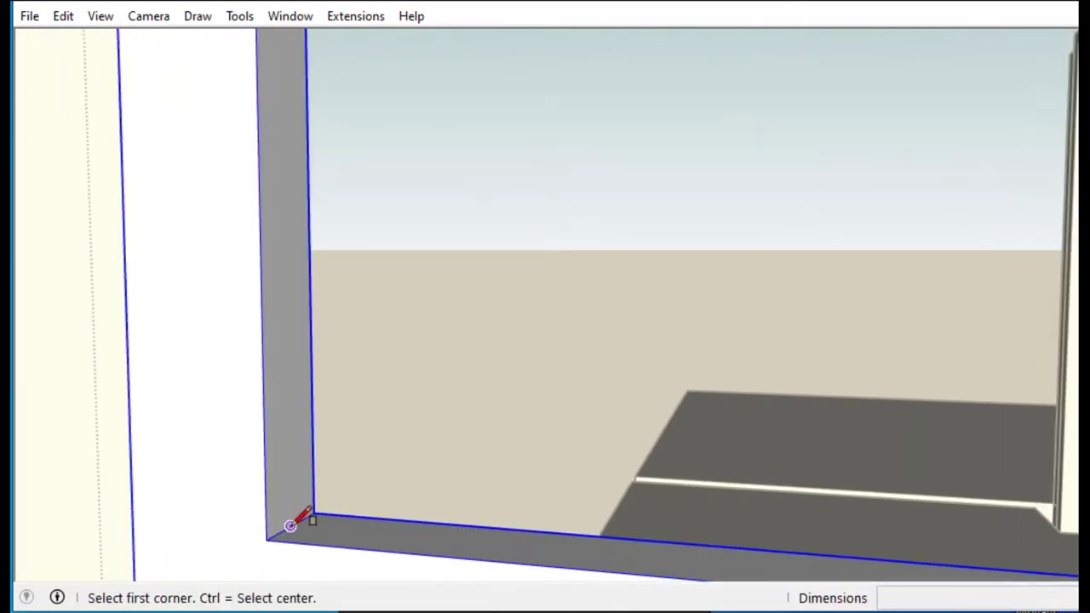
pyautogui.click(292, 515)
pyautogui.scroll(-2, 292, 514)
pyautogui.scroll(2, 414, 383)
pyautogui.moveTo(414, 383); pyautogui.dragTo(824, 237, button='middle')
pyautogui.scroll(3, 452, 348)
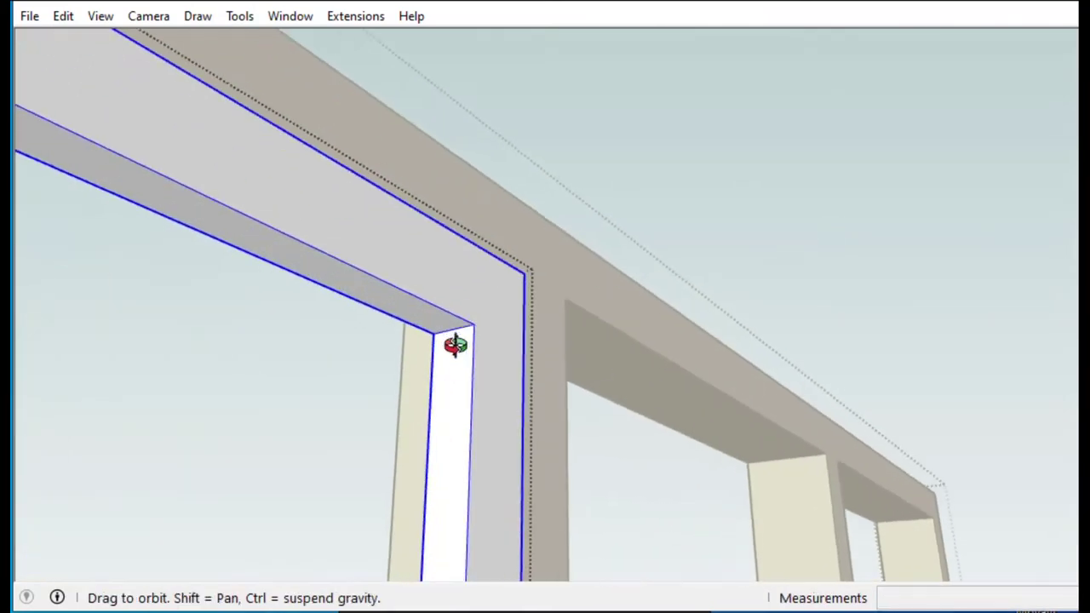
pyautogui.scroll(2, 438, 324)
pyautogui.rightClick(334, 375)
pyautogui.press('Escape')
pyautogui.press('b')
pyautogui.click(167, 155)
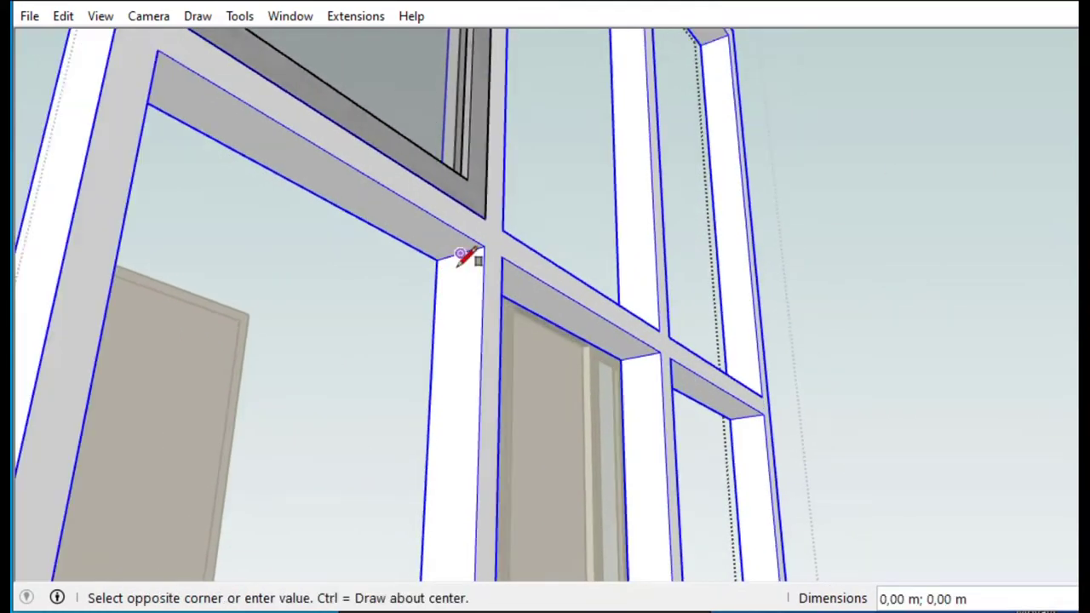
# Orbit around the whole model to review the glazing and browse the material collections.
pyautogui.moveTo(468, 253); pyautogui.dragTo(309, 457, button='middle')
pyautogui.scroll(-5, 341, 408)
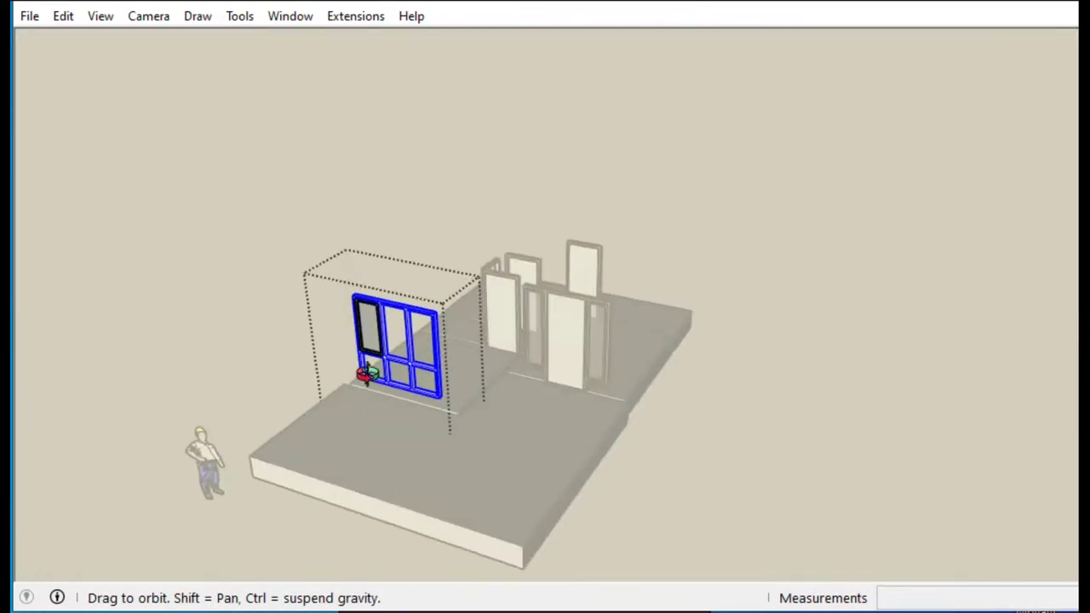
pyautogui.scroll(8, 341, 388)
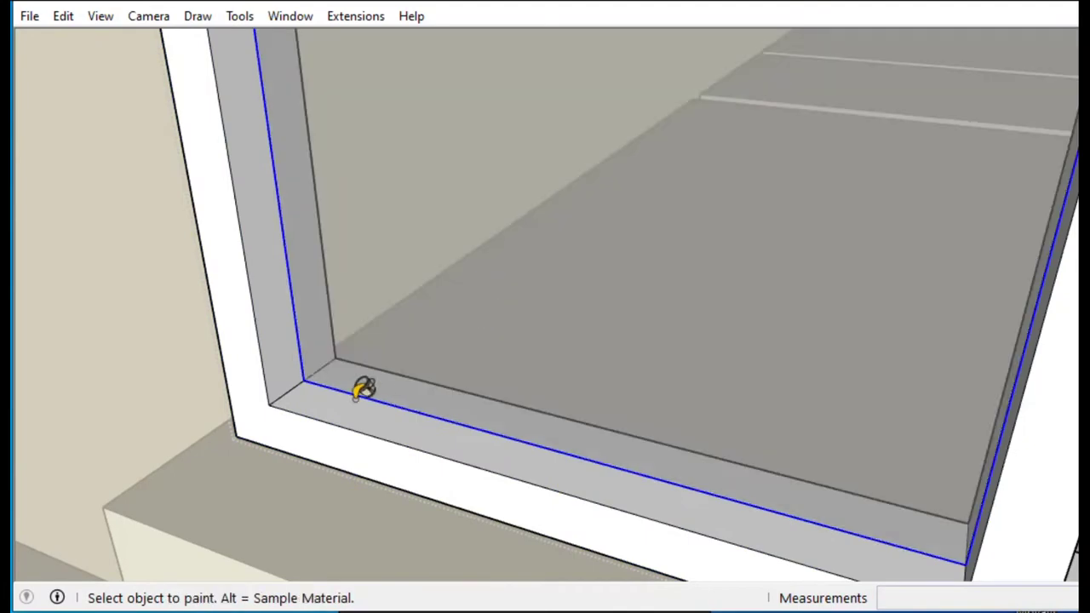
pyautogui.click(945, 206)
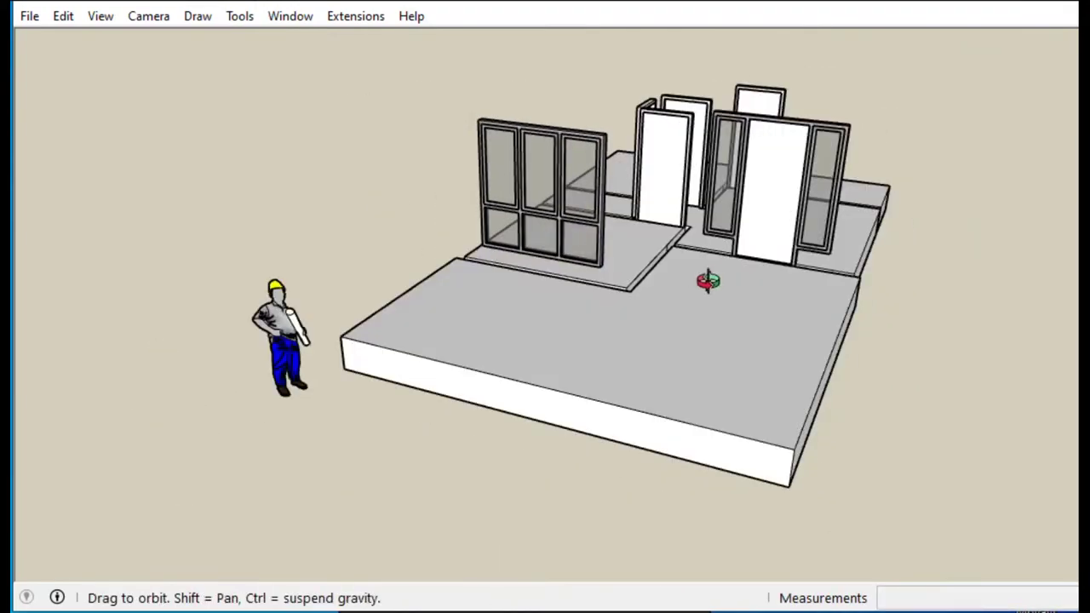
pyautogui.moveTo(764, 306)
pyautogui.mouseDown(button='middle')
pyautogui.moveTo(828, 227)
pyautogui.moveTo(454, 241)
pyautogui.mouseUp(button='middle')
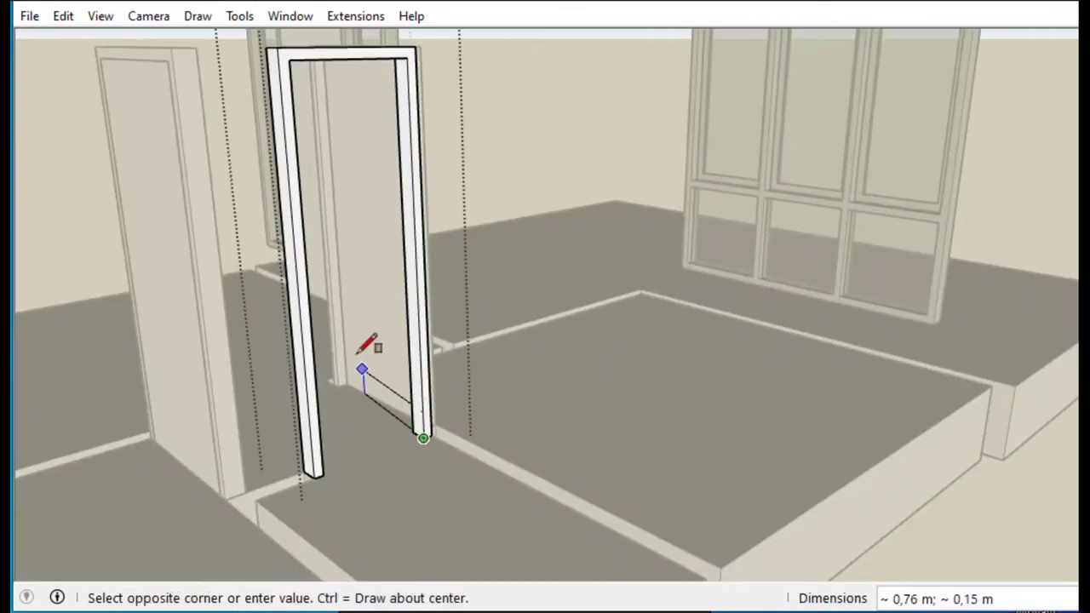
# Fill the interior door opening with a rectangular face, group it, and orbit to an overhead view.
pyautogui.click(289, 60)
pyautogui.press('space')
pyautogui.doubleClick(338, 255)
pyautogui.rightClick(333, 338)
pyautogui.click(409, 336)
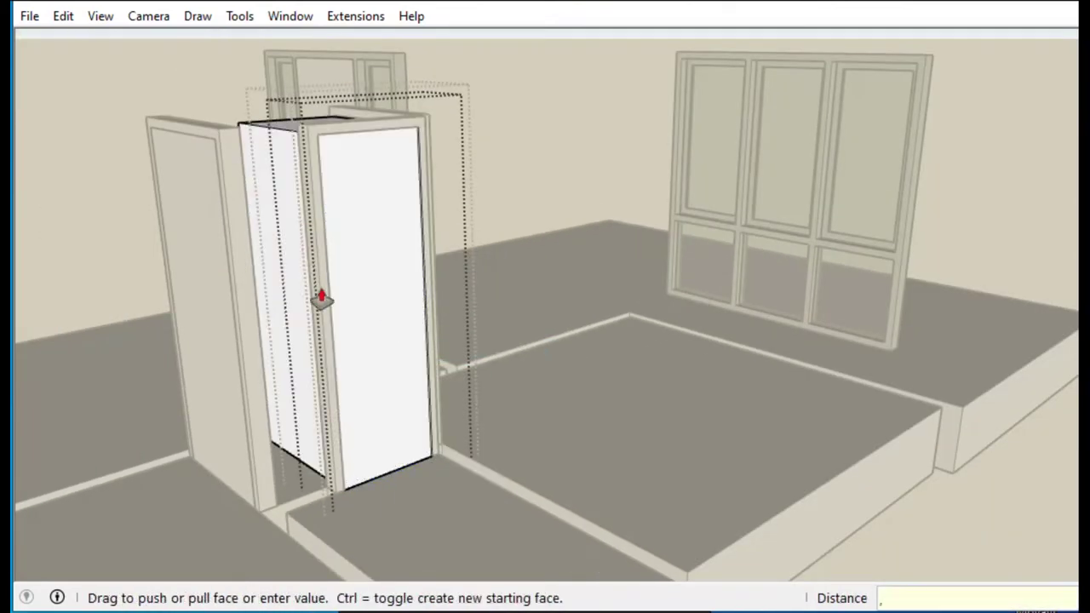
pyautogui.moveTo(432, 244)
pyautogui.mouseDown(button='middle')
pyautogui.moveTo(778, 383)
pyautogui.moveTo(677, 352)
pyautogui.moveTo(847, 431)
pyautogui.moveTo(640, 593)
pyautogui.mouseUp(button='middle')
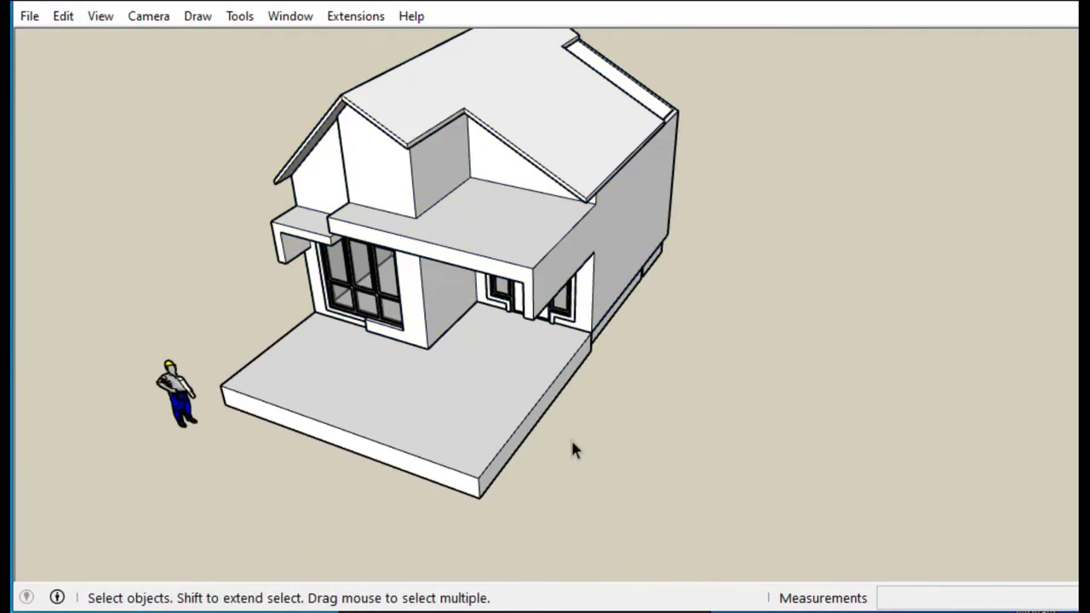
# Open the roof group and paint it with Roofing Shingles Asphalt.
pyautogui.scroll(-2, 622, 386)
pyautogui.scroll(5, 523, 236)
pyautogui.moveTo(571, 275)
pyautogui.mouseDown(button='middle')
pyautogui.moveTo(681, 273)
pyautogui.moveTo(784, 204)
pyautogui.mouseUp(button='middle')
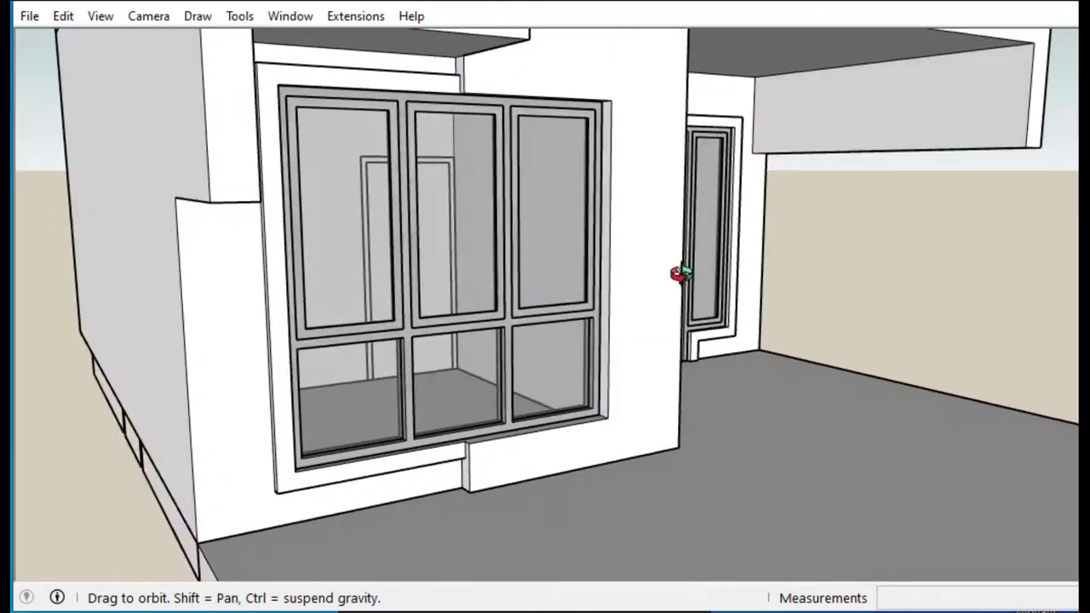
pyautogui.scroll(3, 582, 282)
pyautogui.moveTo(581, 282)
pyautogui.mouseDown(button='middle')
pyautogui.moveTo(761, 469)
pyautogui.moveTo(786, 281)
pyautogui.mouseUp(button='middle')
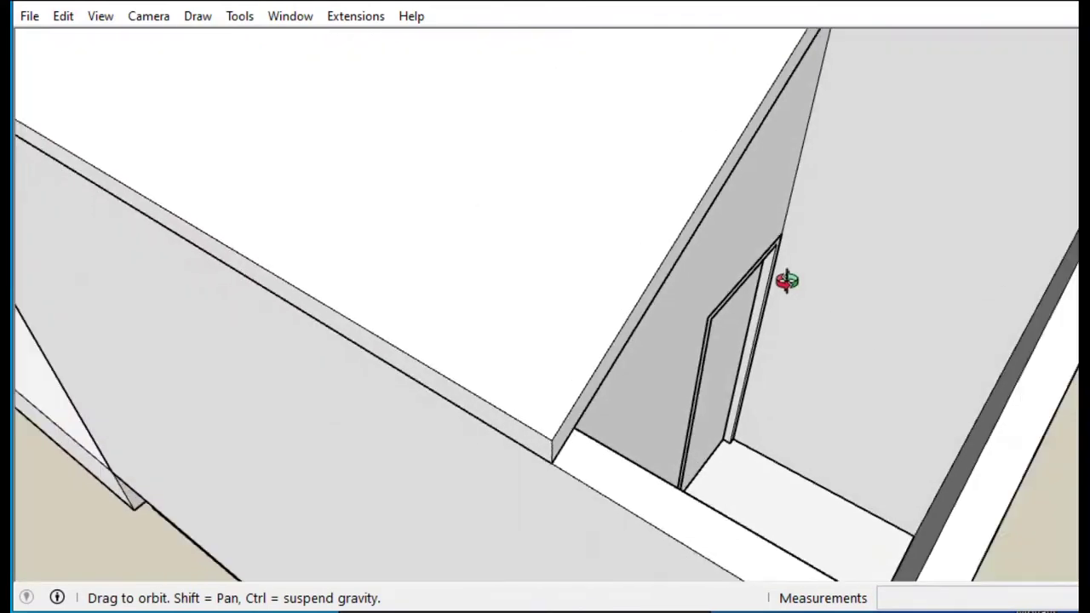
pyautogui.scroll(-4, 645, 285)
pyautogui.scroll(-5, 645, 286)
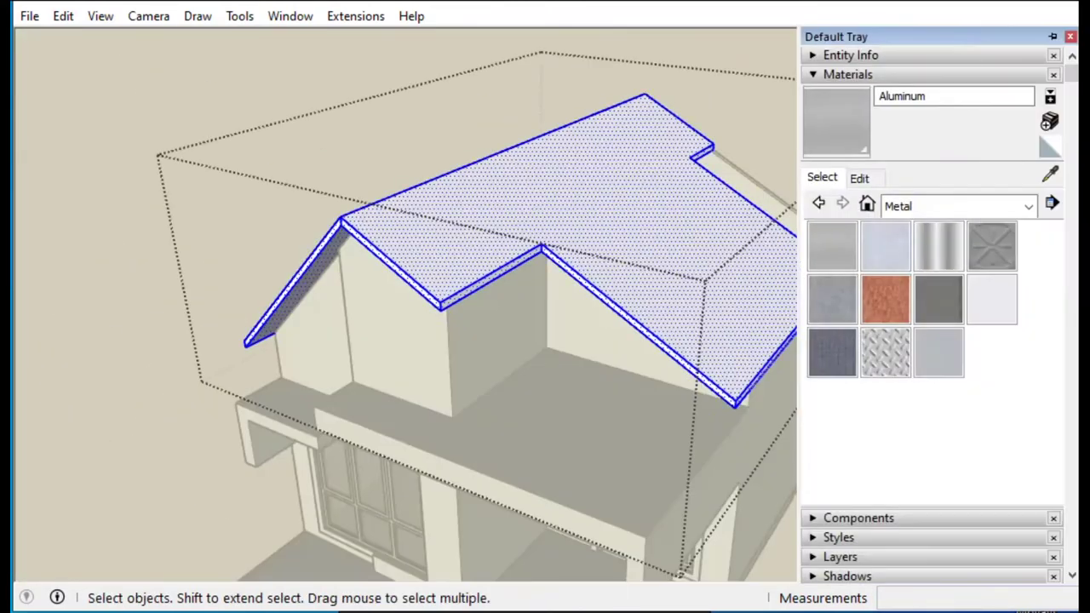
pyautogui.click(1029, 206)
pyautogui.click(925, 375)
pyautogui.click(992, 247)
pyautogui.click(718, 309)
pyautogui.press('space')
# Paint the remaining roof faces with the asphalt shingles and exit the roof group.
pyautogui.moveTo(763, 272)
pyautogui.mouseDown(button='middle')
pyautogui.moveTo(932, 299)
pyautogui.moveTo(624, 273)
pyautogui.mouseUp(button='middle')
pyautogui.press('b')
pyautogui.click(975, 241)
pyautogui.press('space')
pyautogui.click(973, 431)
# Turn to face the front gable and start the Tape Measure tool.
pyautogui.moveTo(973, 431)
pyautogui.mouseDown(button='middle')
pyautogui.moveTo(648, 328)
pyautogui.moveTo(635, 298)
pyautogui.mouseUp(button='middle')
pyautogui.scroll(5, 623, 319)
pyautogui.press('t')
pyautogui.scroll(-3, 601, 350)
pyautogui.scroll(3, 601, 350)
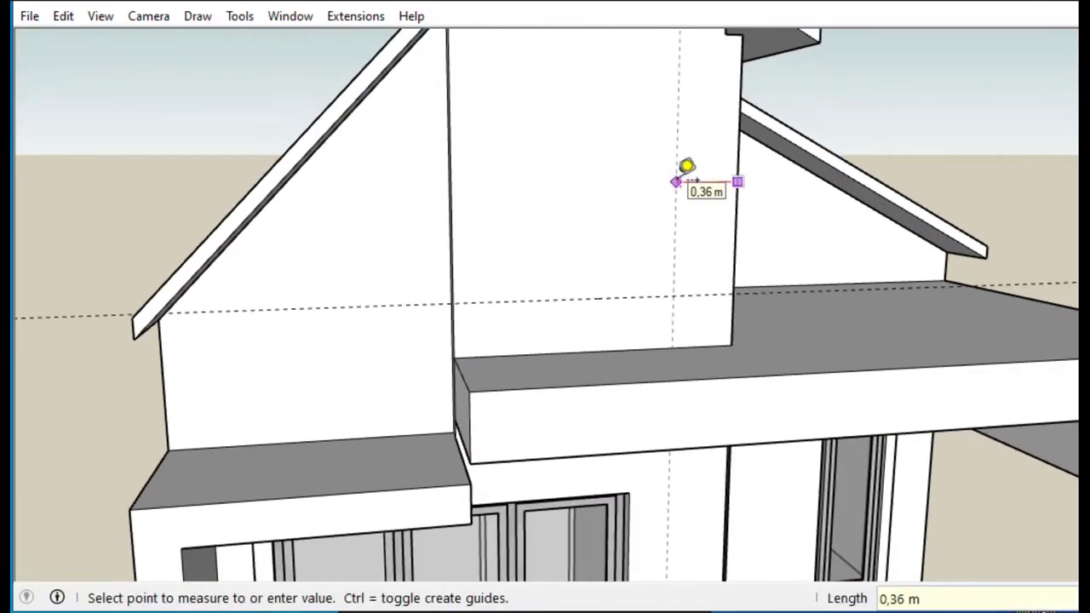
pyautogui.write(',3')
# Place a horizontal guide across the front gable, measured from the roof edge.
pyautogui.scroll(-3, 687, 167)
pyautogui.scroll(4, 645, 134)
pyautogui.click(655, 109)
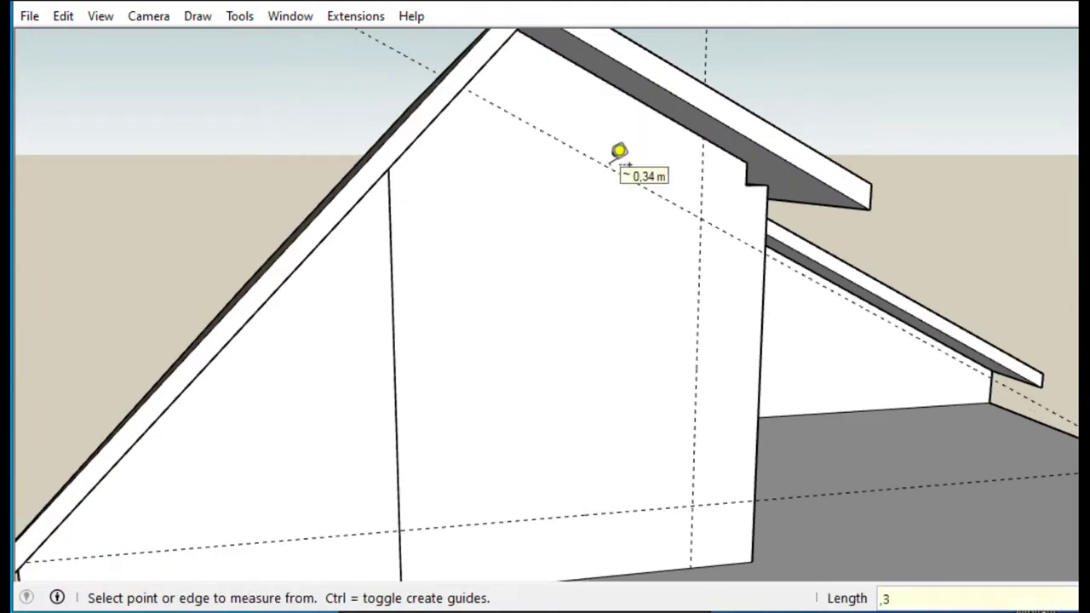
pyautogui.moveTo(619, 151); pyautogui.dragTo(428, 222, button='middle')
pyautogui.click(292, 103)
pyautogui.moveTo(457, 182)
pyautogui.mouseDown(button='middle')
pyautogui.moveTo(486, 261)
pyautogui.moveTo(655, 415)
pyautogui.mouseUp(button='middle')
# Draw a rectangle splitting the gable face and push/pull it into a panel.
pyautogui.press('r')
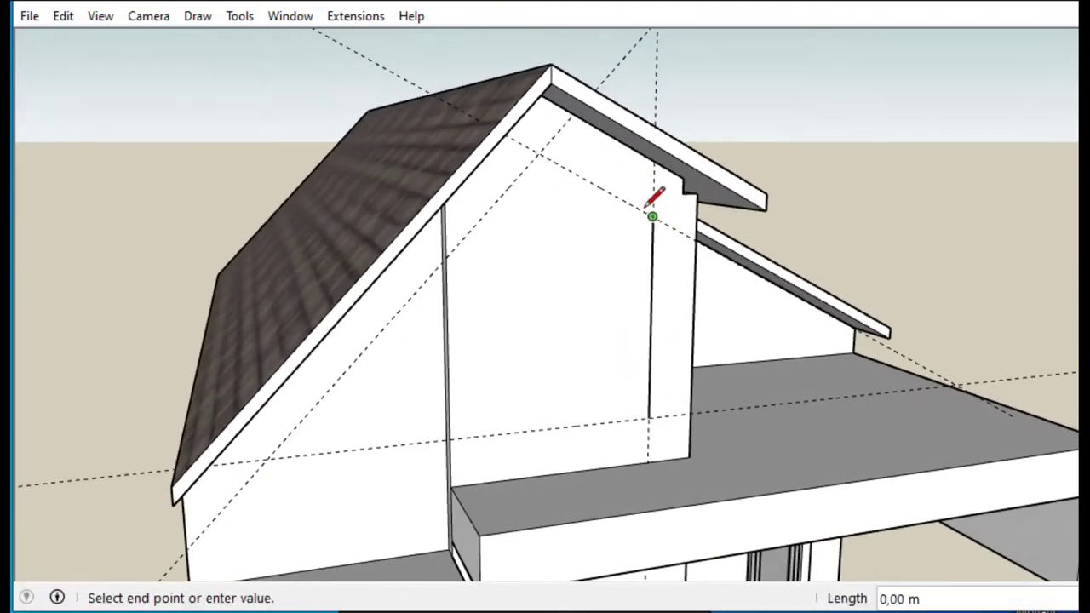
pyautogui.click(623, 419)
pyautogui.scroll(-3, 537, 321)
pyautogui.press('space')
pyautogui.press('p')
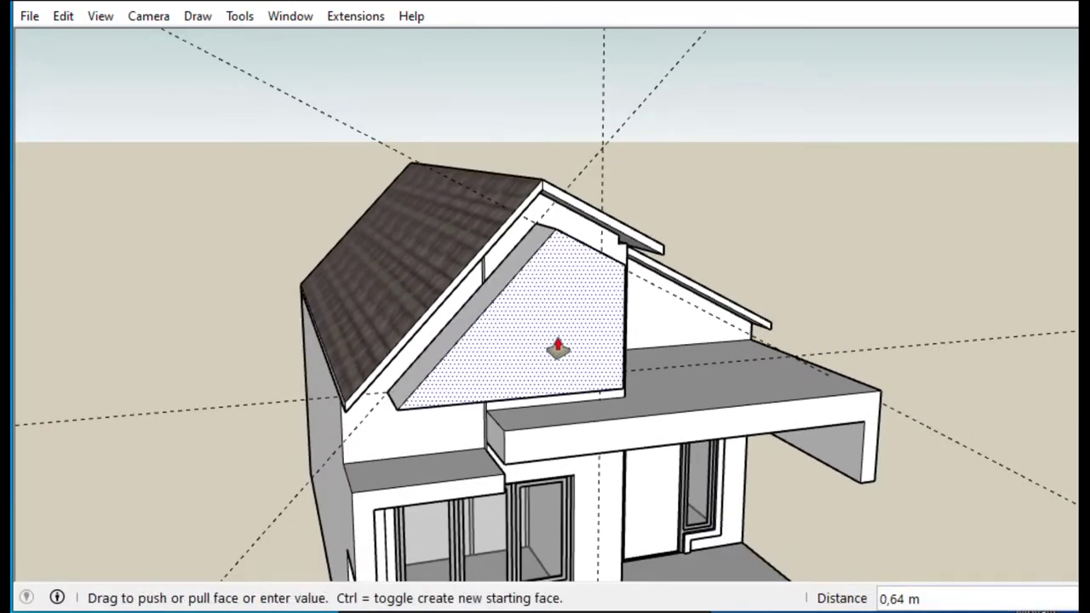
pyautogui.press('space')
# Group the gable panel and intersect it with the model.
pyautogui.rightClick(588, 358)
pyautogui.click(653, 324)
pyautogui.scroll(5, 691, 369)
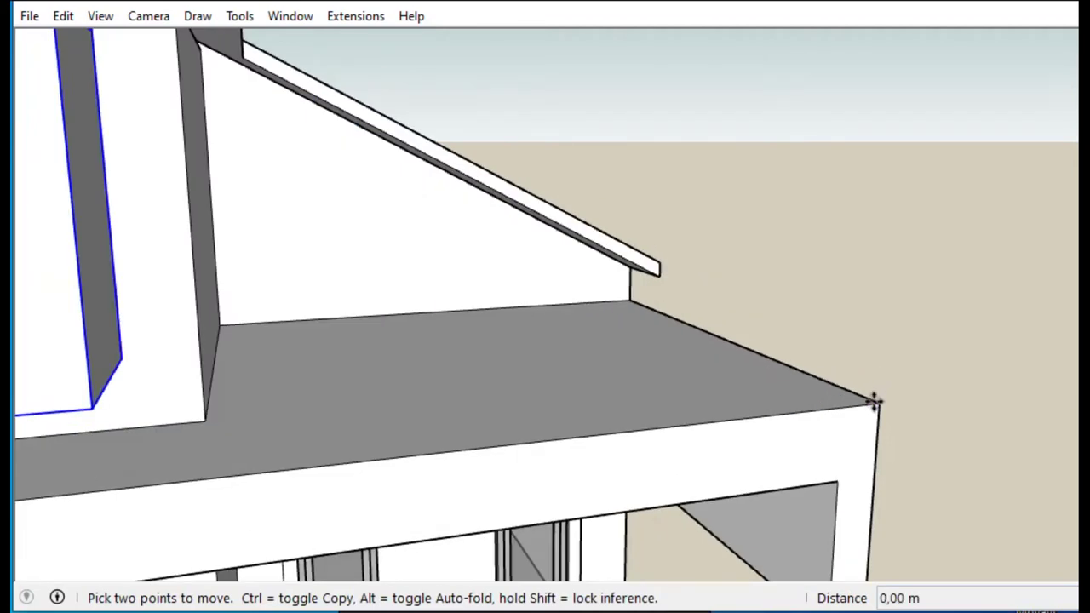
pyautogui.scroll(-5, 800, 277)
pyautogui.press('space')
pyautogui.rightClick(641, 323)
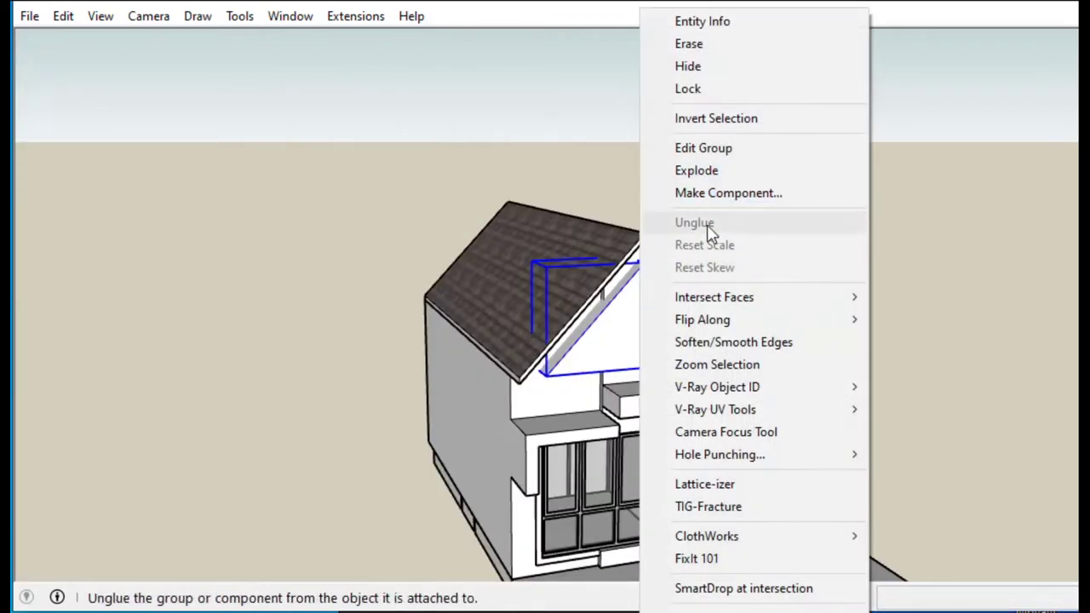
pyautogui.click(912, 299)
pyautogui.scroll(5, 620, 359)
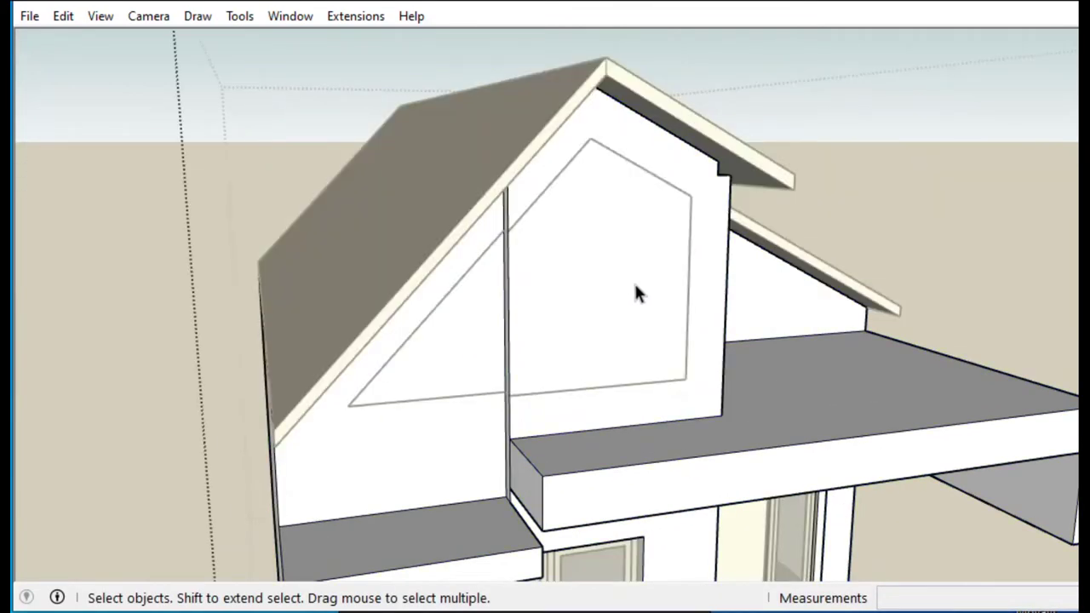
# Draw edges connecting the pentagon outline corners to the gable wall edges.
pyautogui.click(634, 280)
pyautogui.scroll(3, 639, 290)
pyautogui.press('l')
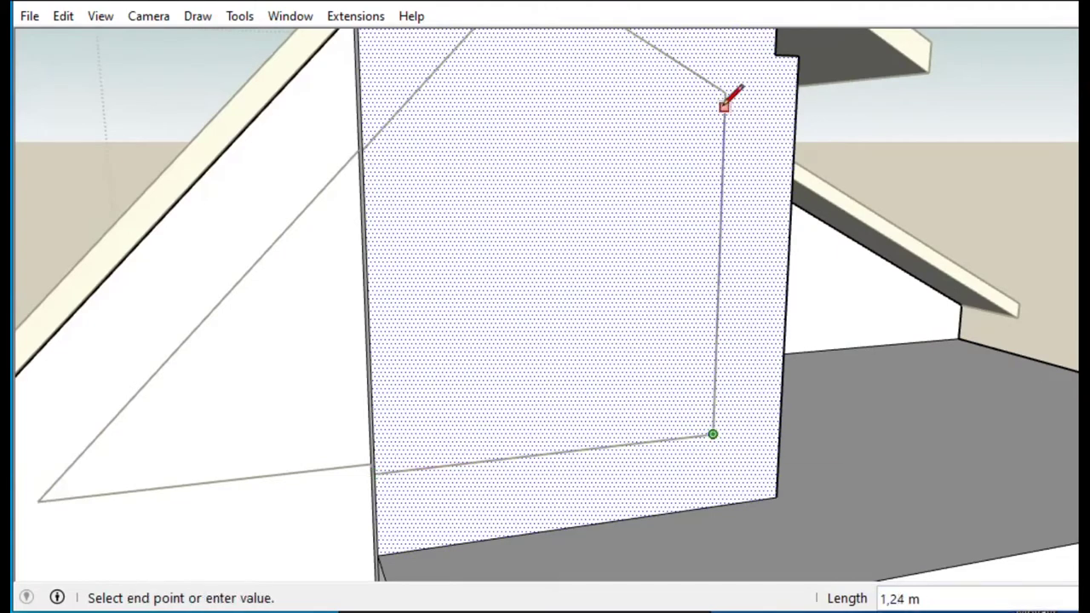
pyautogui.click(724, 106)
pyautogui.scroll(-3, 638, 122)
pyautogui.click(638, 122)
pyautogui.scroll(4, 516, 214)
pyautogui.scroll(2, 506, 236)
pyautogui.click(554, 174)
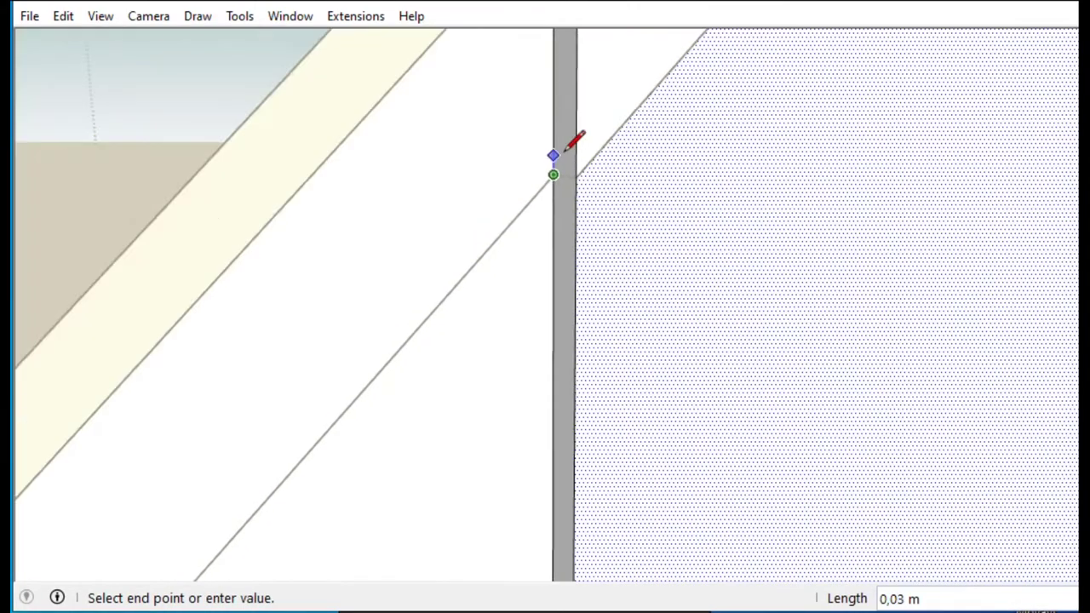
pyautogui.scroll(-3, 562, 157)
pyautogui.click(282, 453)
pyautogui.scroll(4, 657, 418)
pyautogui.click(669, 430)
pyautogui.press('space')
# Draw an edge across the wall strip above the pentagon.
pyautogui.scroll(-2, 601, 382)
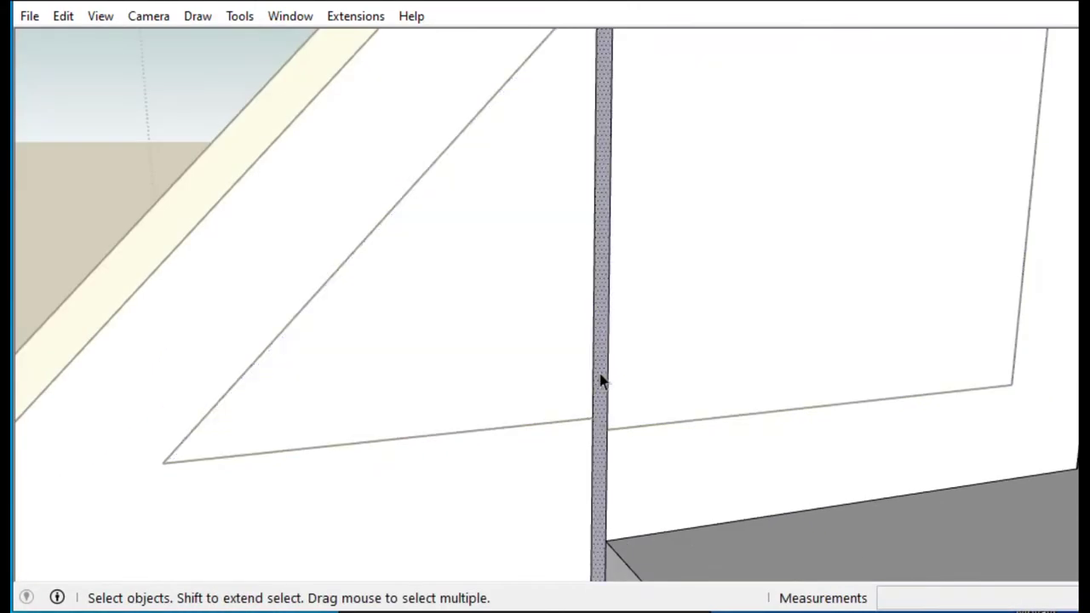
pyautogui.scroll(2, 603, 436)
pyautogui.press('space')
pyautogui.scroll(-3, 596, 255)
pyautogui.scroll(3, 623, 224)
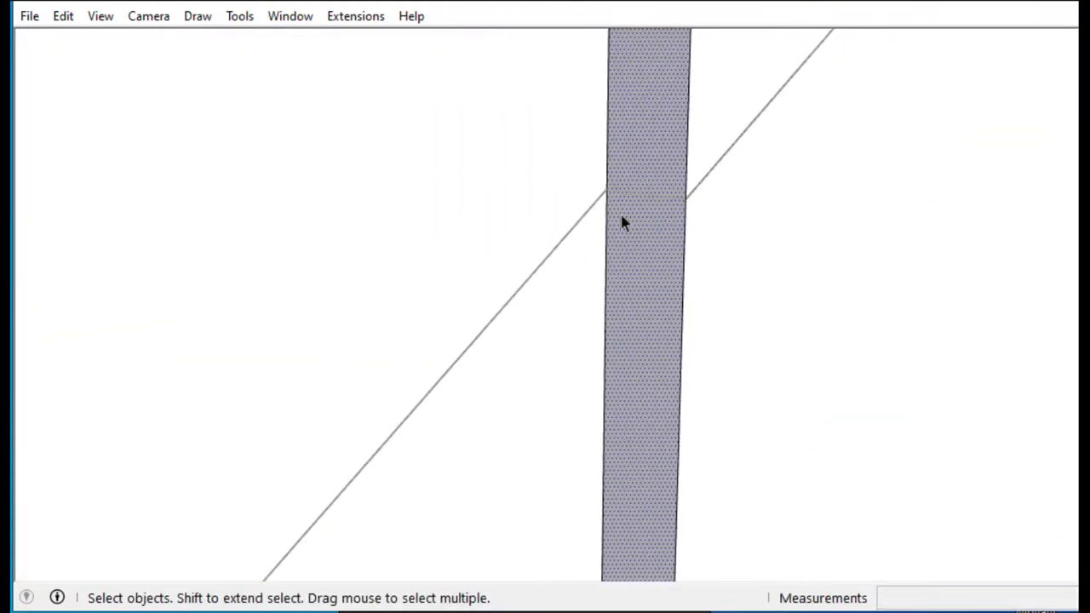
pyautogui.press('l')
pyautogui.click(598, 175)
pyautogui.click(725, 180)
pyautogui.scroll(-3, 662, 241)
# Push the pentagon face 0.10 m into the wall and push the triangle face back.
pyautogui.press('p')
pyautogui.doubleClick(610, 285)
pyautogui.press('space')
pyautogui.scroll(-3, 587, 281)
pyautogui.press('p')
pyautogui.click(556, 281)
pyautogui.click(554, 276)
pyautogui.press('space')
pyautogui.scroll(-1, 545, 281)
# Exit the group and orbit to view the gable window opening.
pyautogui.click(220, 260)
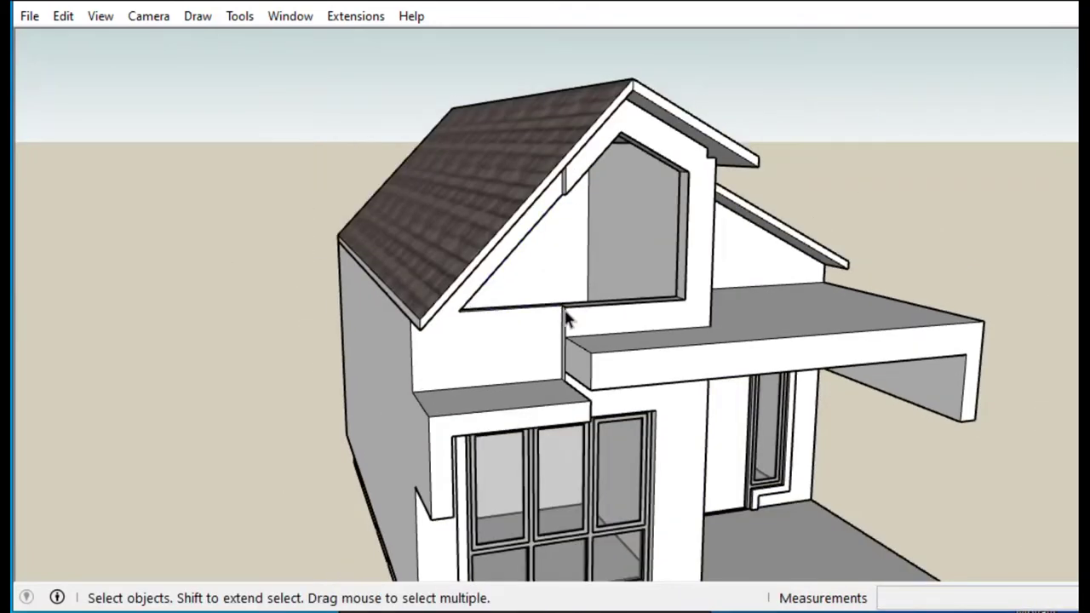
pyautogui.scroll(3, 665, 152)
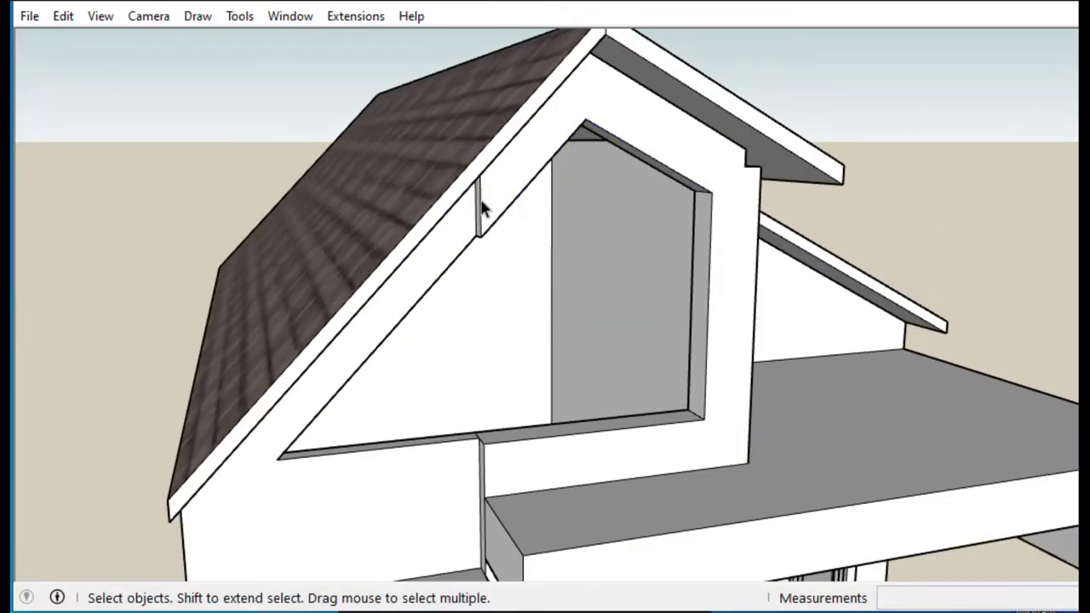
pyautogui.scroll(-3, 496, 263)
pyautogui.scroll(6, 579, 442)
pyautogui.moveTo(526, 495); pyautogui.dragTo(444, 461, button='middle')
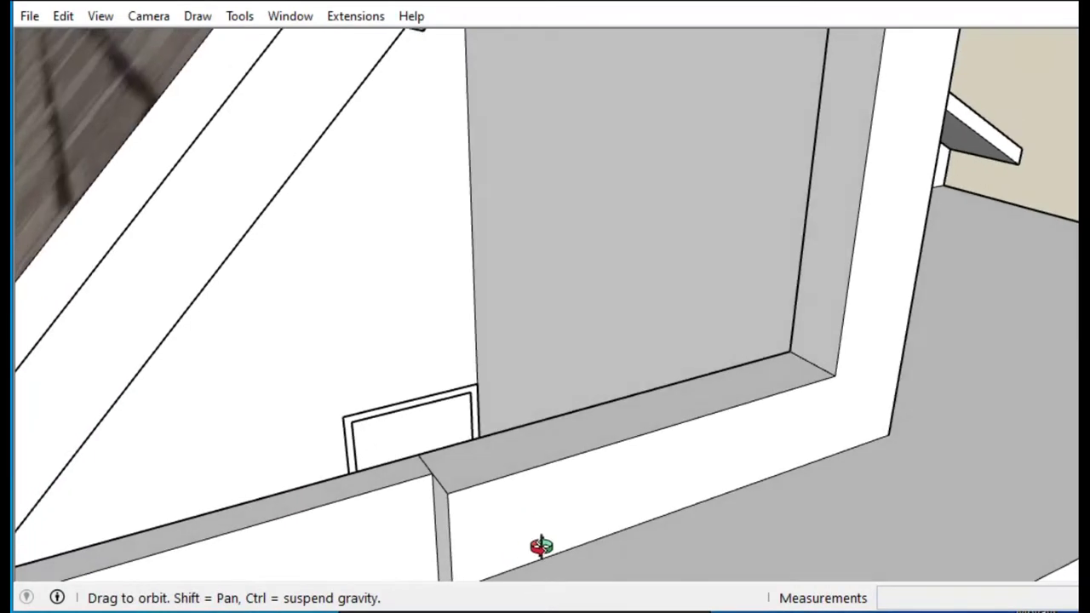
# Orbit to look into the recessed gable opening, cancelling the unfinished rectangle.
pyautogui.scroll(-1, 554, 509)
pyautogui.press('r')
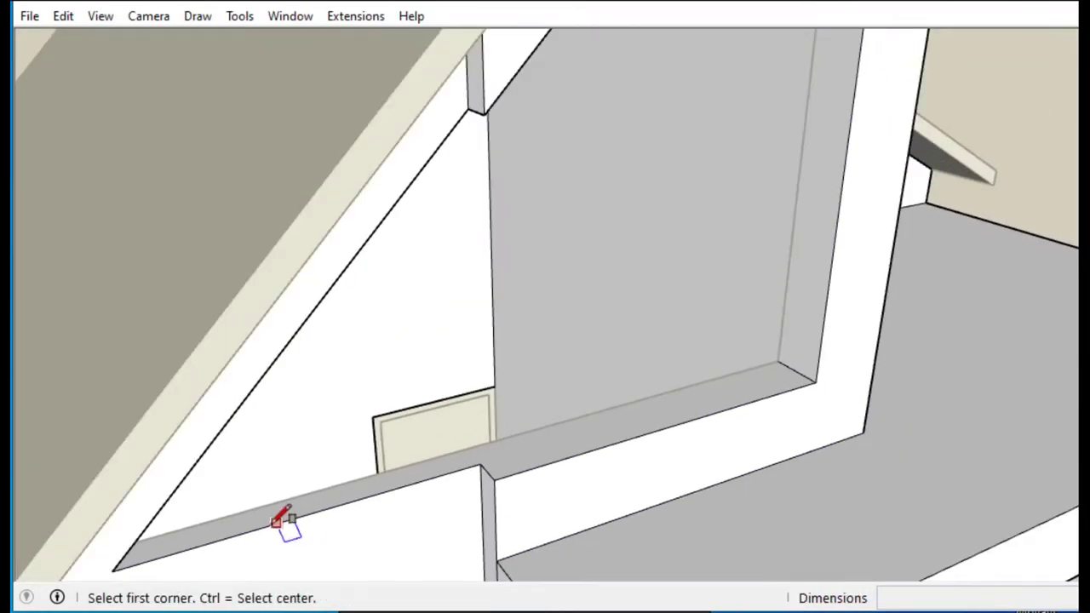
pyautogui.click(796, 369)
pyautogui.press('space')
pyautogui.scroll(-3, 801, 367)
pyautogui.scroll(-1, 475, 438)
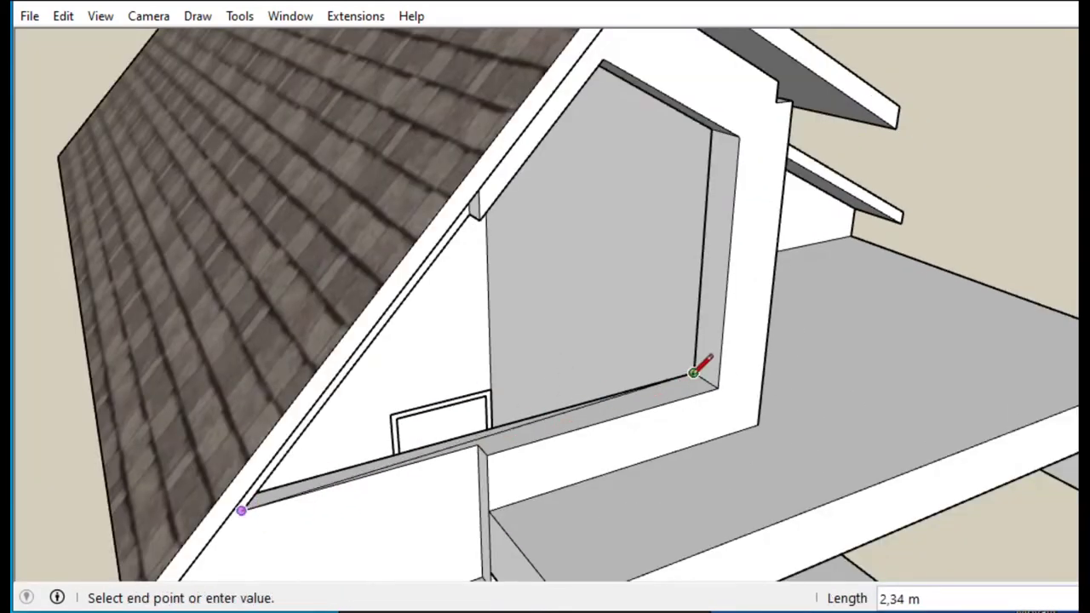
pyautogui.scroll(3, 716, 357)
pyautogui.scroll(-3, 737, 170)
pyautogui.moveTo(742, 187); pyautogui.dragTo(558, 177, button='middle')
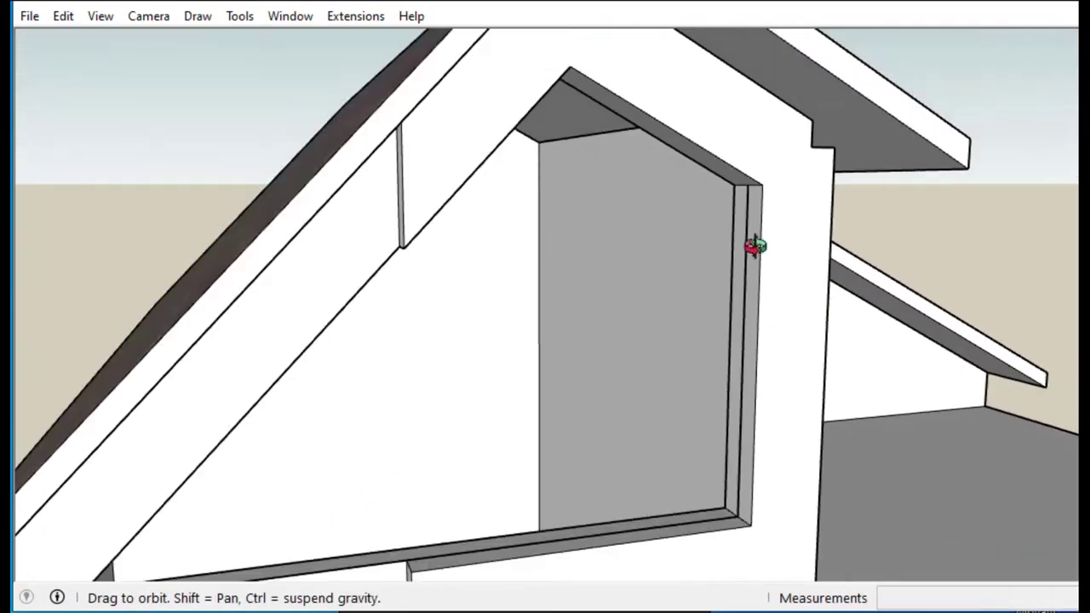
pyautogui.scroll(3, 558, 177)
pyautogui.scroll(1, 477, 70)
pyautogui.scroll(2, 486, 67)
pyautogui.scroll(-1, 491, 67)
pyautogui.press('Escape')
pyautogui.scroll(-2, 584, 94)
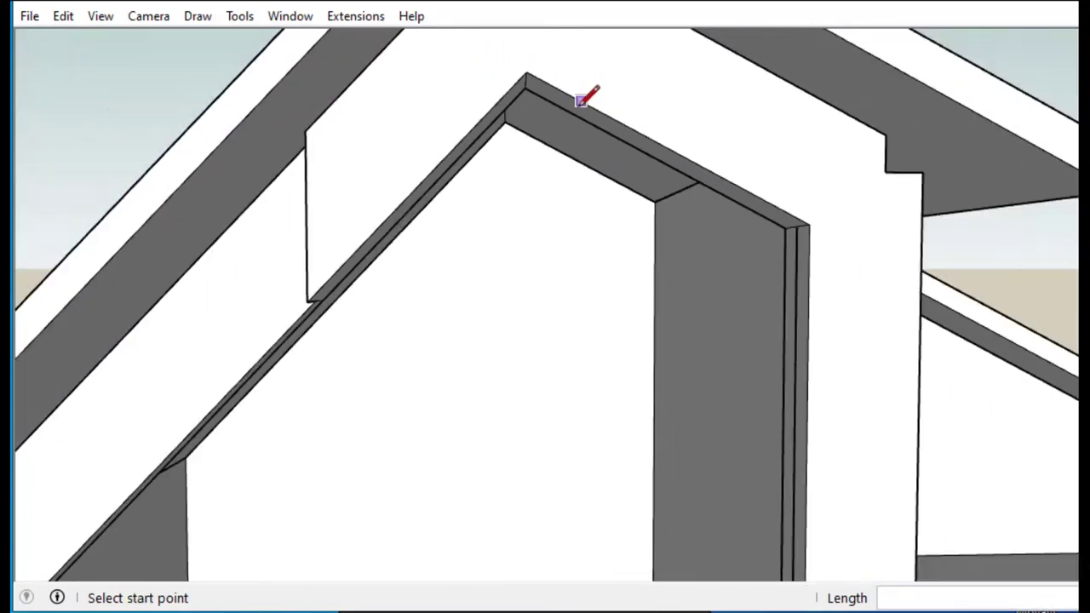
pyautogui.scroll(3, 386, 263)
pyautogui.scroll(-2, 386, 263)
# Trace the opening's sloped top and side edges with lines until a face closes across it.
pyautogui.click(105, 322)
pyautogui.scroll(-2, 105, 322)
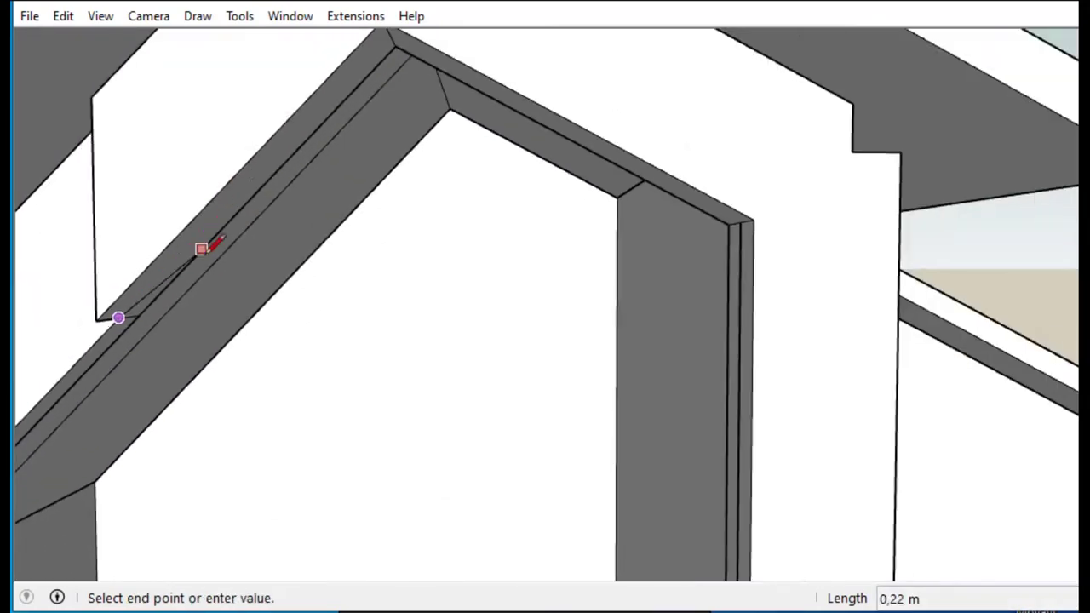
pyautogui.click(697, 268)
pyautogui.scroll(-2, 687, 304)
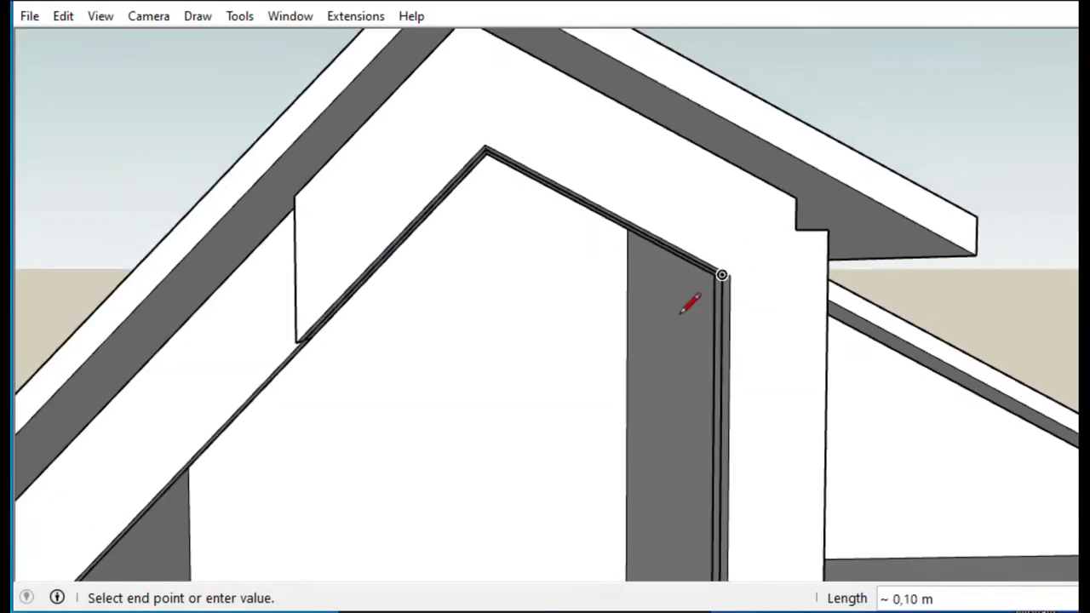
pyautogui.scroll(2, 352, 236)
pyautogui.scroll(-2, 142, 445)
pyautogui.click(142, 445)
pyautogui.scroll(3, 301, 246)
pyautogui.click(301, 246)
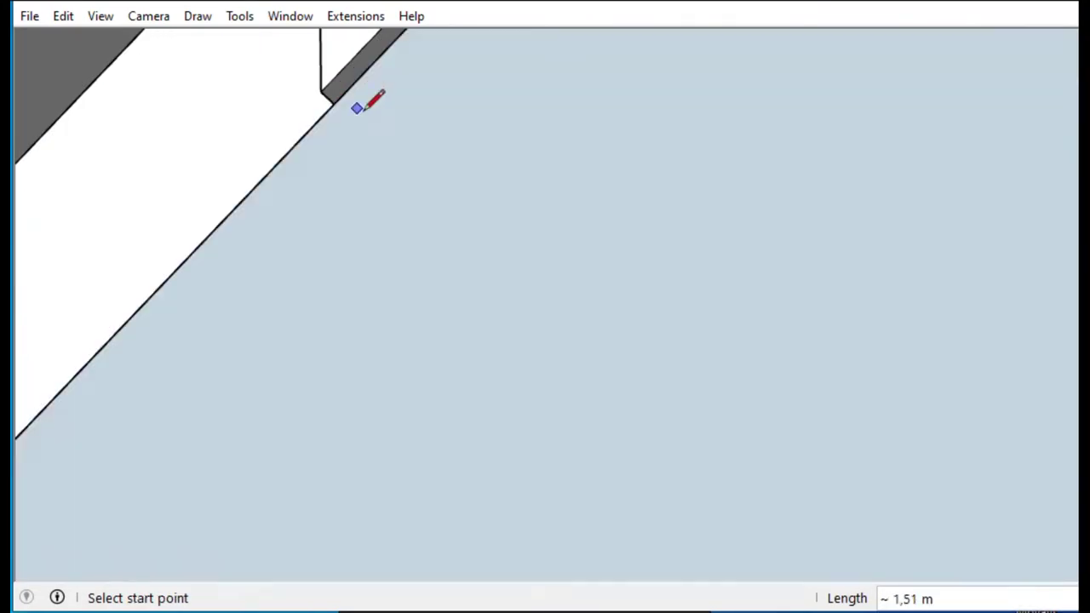
pyautogui.scroll(-5, 358, 105)
pyautogui.moveTo(508, 210); pyautogui.dragTo(638, 179, button='middle')
pyautogui.press('space')
pyautogui.rightClick(638, 179)
# Copy the gable window face out beside the house and offset an inner frame border inside it.
pyautogui.press('Escape')
pyautogui.moveTo(560, 314)
pyautogui.mouseDown(button='middle')
pyautogui.moveTo(384, 224)
pyautogui.moveTo(428, 243)
pyautogui.mouseUp(button='middle')
pyautogui.press('m')
pyautogui.press('ctrl')
pyautogui.click(428, 243)
pyautogui.click(976, 254)
pyautogui.moveTo(975, 254)
pyautogui.mouseDown(button='middle')
pyautogui.moveTo(820, 251)
pyautogui.moveTo(915, 365)
pyautogui.mouseUp(button='middle')
pyautogui.scroll(3, 894, 304)
pyautogui.press('space')
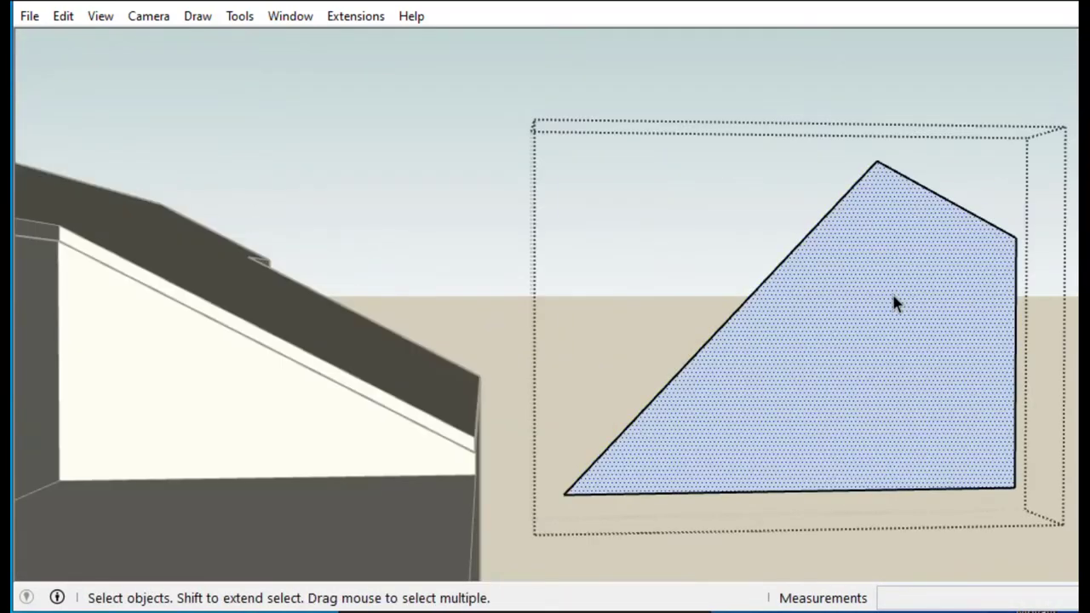
pyautogui.moveTo(811, 274); pyautogui.dragTo(1000, 275)
# Draw a thin vertical mullion strip rectangle from the top-right inner corner downward.
pyautogui.press('space')
pyautogui.scroll(3, 1000, 275)
pyautogui.press('r')
pyautogui.click(986, 227)
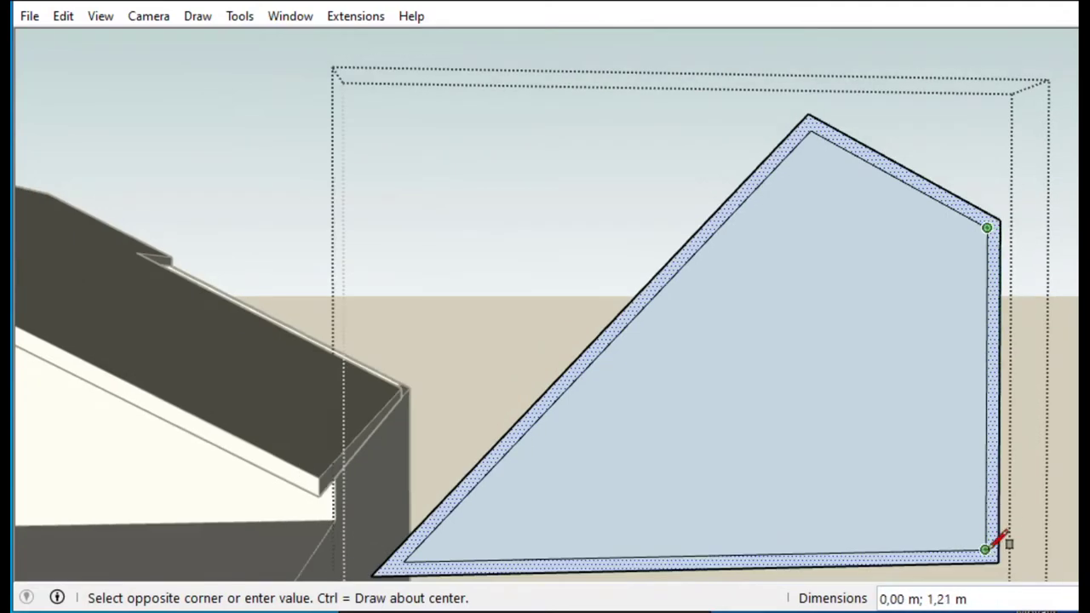
pyautogui.press('space')
pyautogui.scroll(3, 999, 549)
pyautogui.click(990, 565)
pyautogui.scroll(-2, 991, 565)
# Copy the mullion strip into an evenly spaced series of three (x3) across the glass.
pyautogui.press('m')
pyautogui.press('ctrl')
pyautogui.click(998, 544)
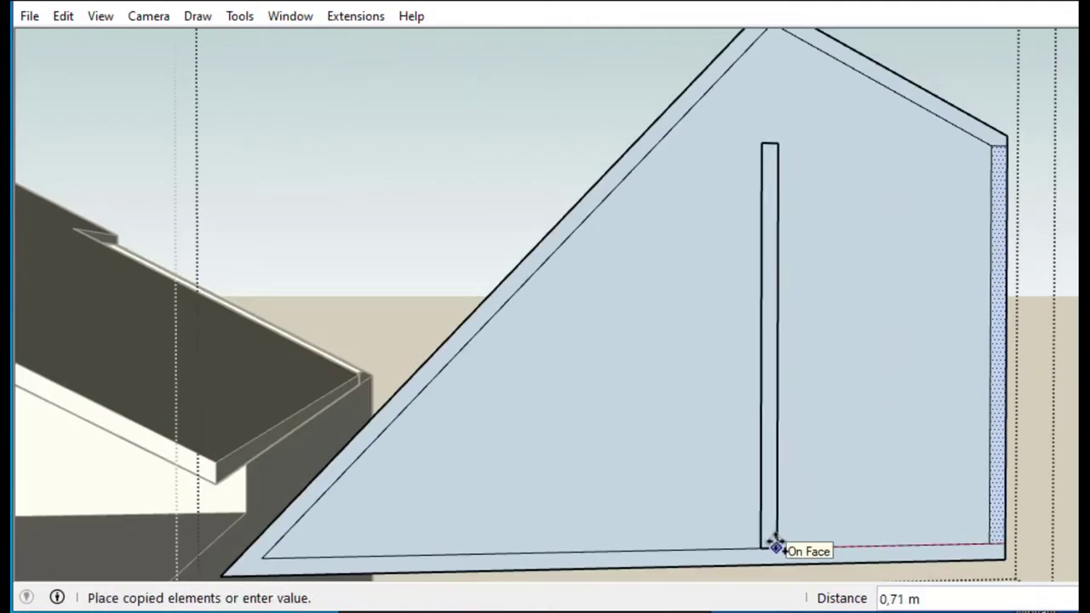
pyautogui.press('Escape')
pyautogui.scroll(-1, 912, 477)
pyautogui.scroll(-3, 956, 318)
pyautogui.scroll(5, 956, 318)
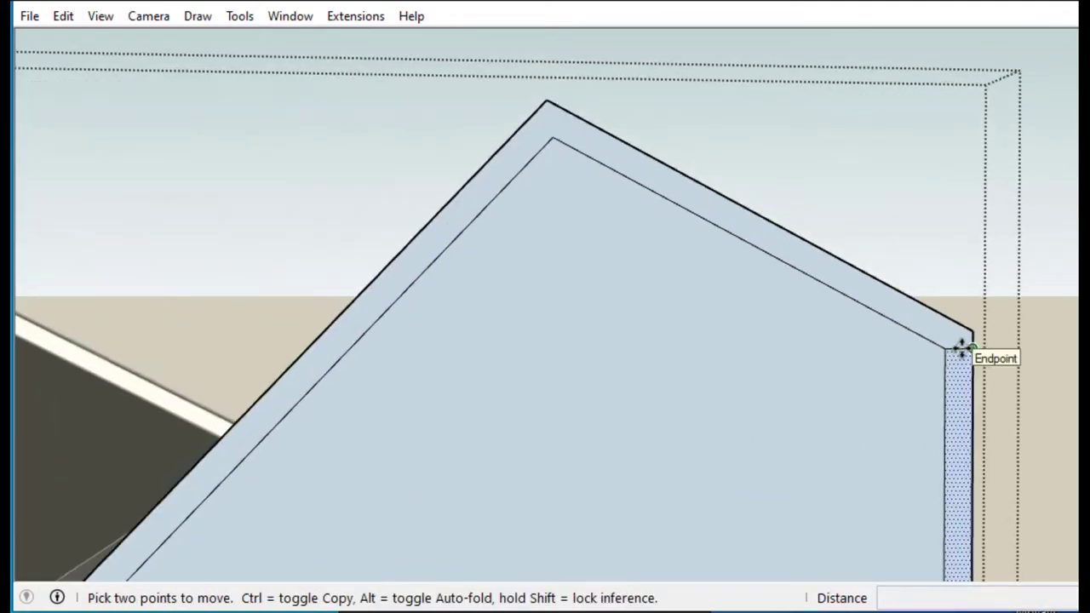
pyautogui.click(958, 351)
pyautogui.scroll(-3, 684, 219)
pyautogui.scroll(-1, 685, 255)
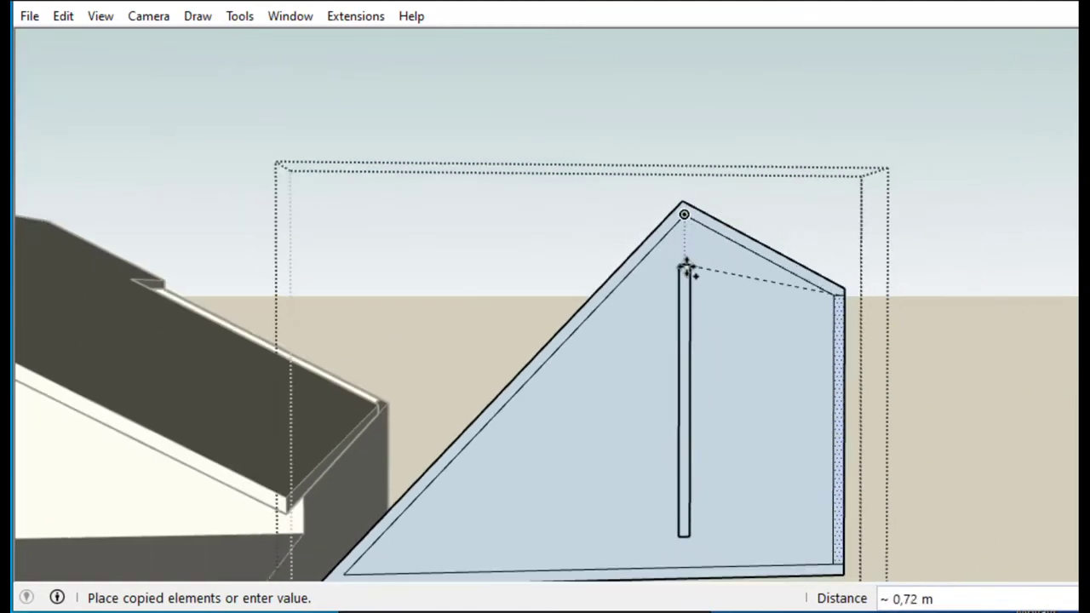
pyautogui.write('x3')
pyautogui.press('Return')
pyautogui.press('space')
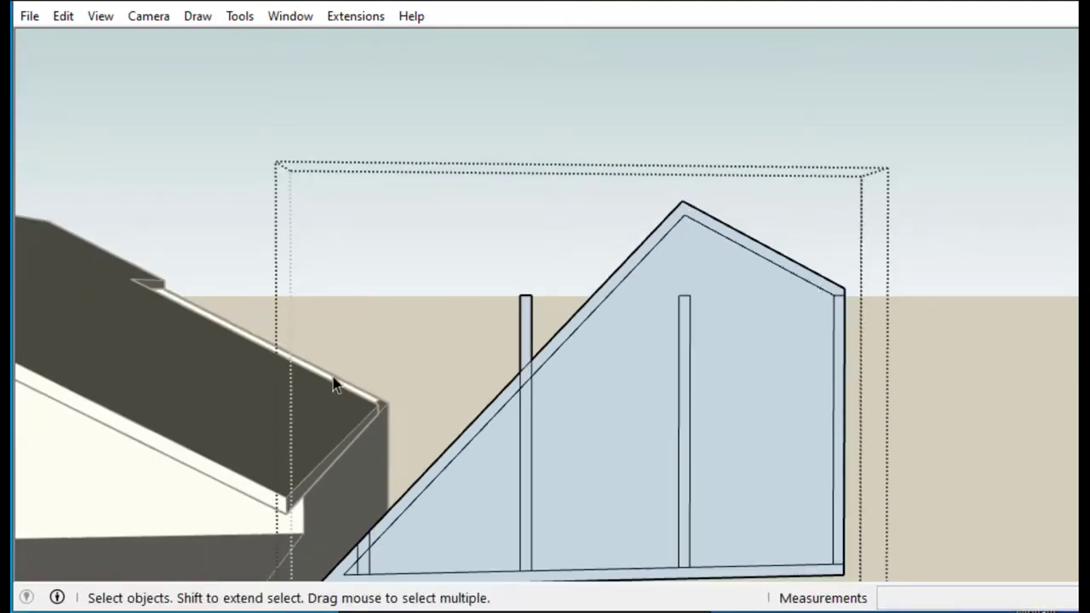
pyautogui.scroll(-1, 400, 434)
pyautogui.scroll(-2, 477, 251)
# Place another strip copy reaching up to the window apex.
pyautogui.press('m')
pyautogui.scroll(4, 528, 260)
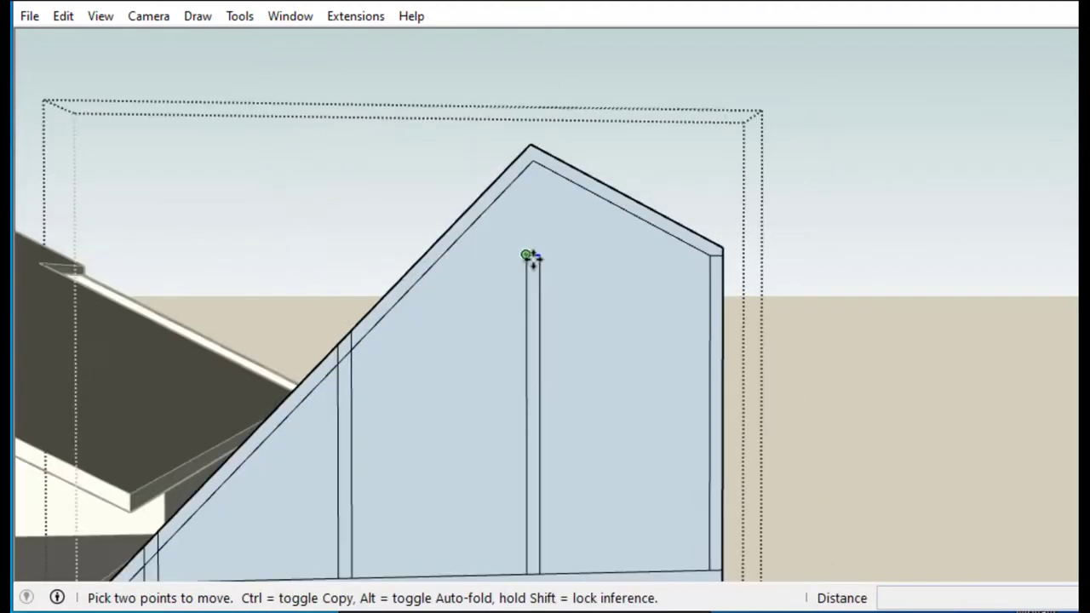
pyautogui.click(528, 255)
pyautogui.press('ctrl')
pyautogui.scroll(2, 545, 205)
pyautogui.click(541, 119)
pyautogui.scroll(2, 542, 110)
# Erase the strip's top piece at the apex and the stray face inside the narrow strip.
pyautogui.press('e')
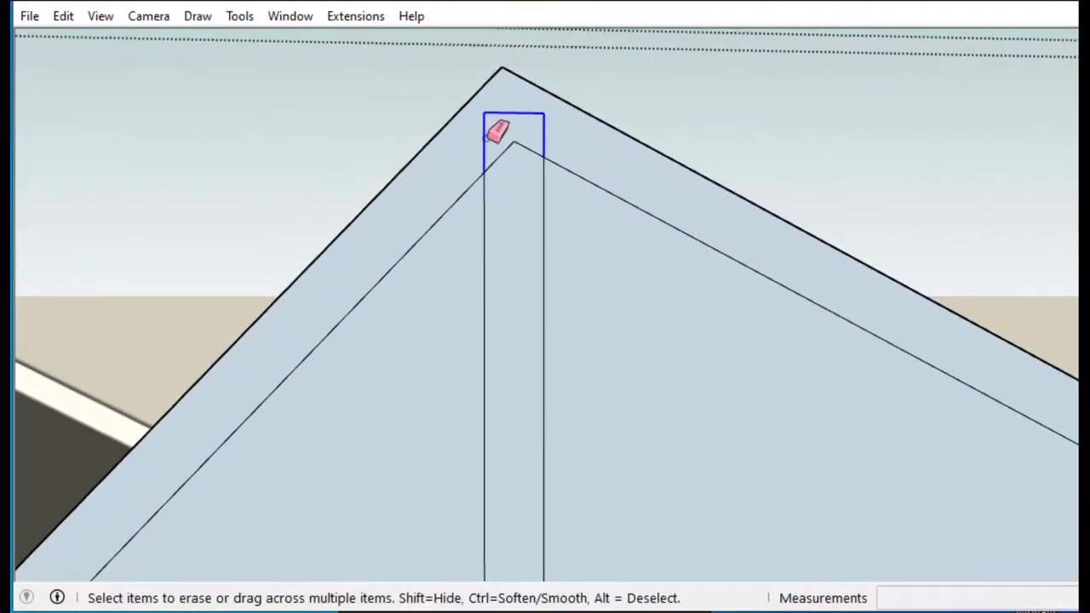
pyautogui.click(498, 132)
pyautogui.scroll(-2, 585, 114)
pyautogui.scroll(-1, 554, 102)
pyautogui.scroll(3, 865, 313)
pyautogui.scroll(-3, 584, 134)
pyautogui.scroll(1, 589, 171)
pyautogui.moveTo(588, 170)
pyautogui.mouseDown(button='middle')
pyautogui.moveTo(572, 280)
pyautogui.moveTo(371, 356)
pyautogui.mouseUp(button='middle')
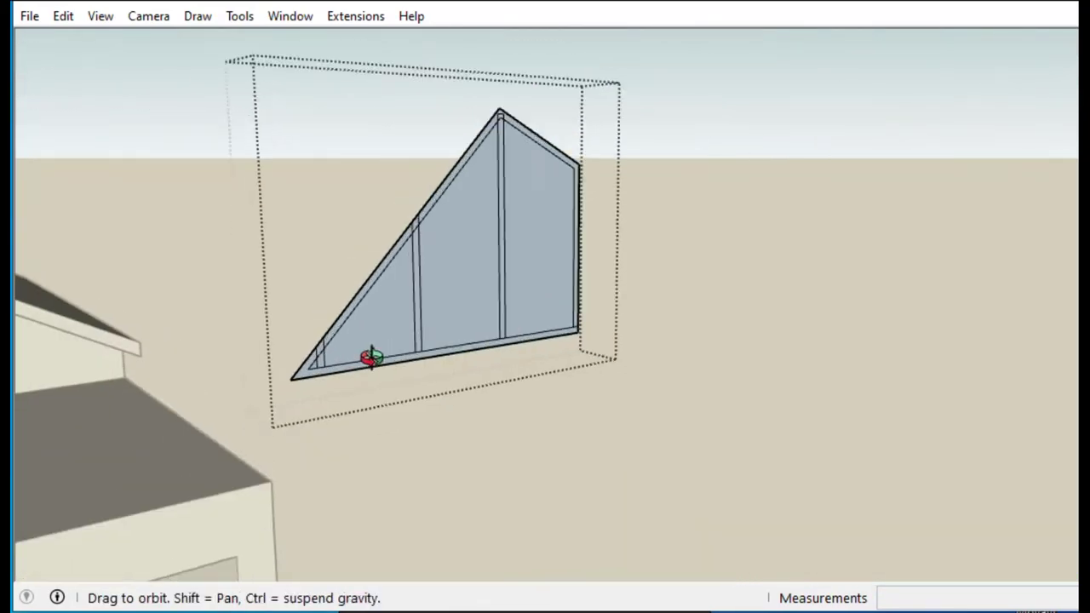
pyautogui.scroll(4, 341, 341)
pyautogui.scroll(3, 233, 334)
pyautogui.scroll(-4, 224, 452)
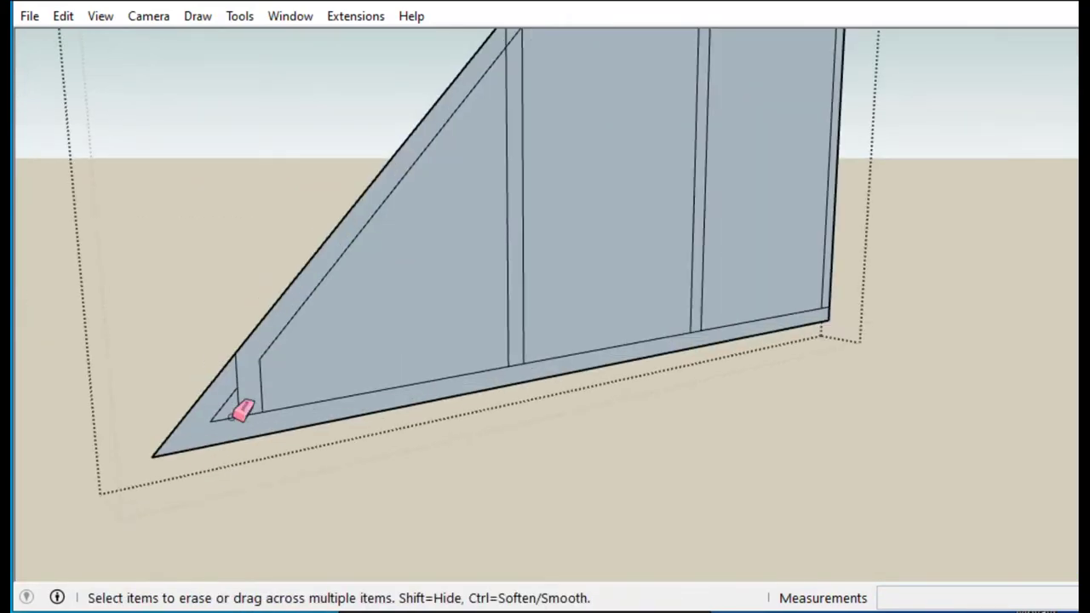
pyautogui.scroll(-3, 292, 360)
pyautogui.scroll(4, 301, 280)
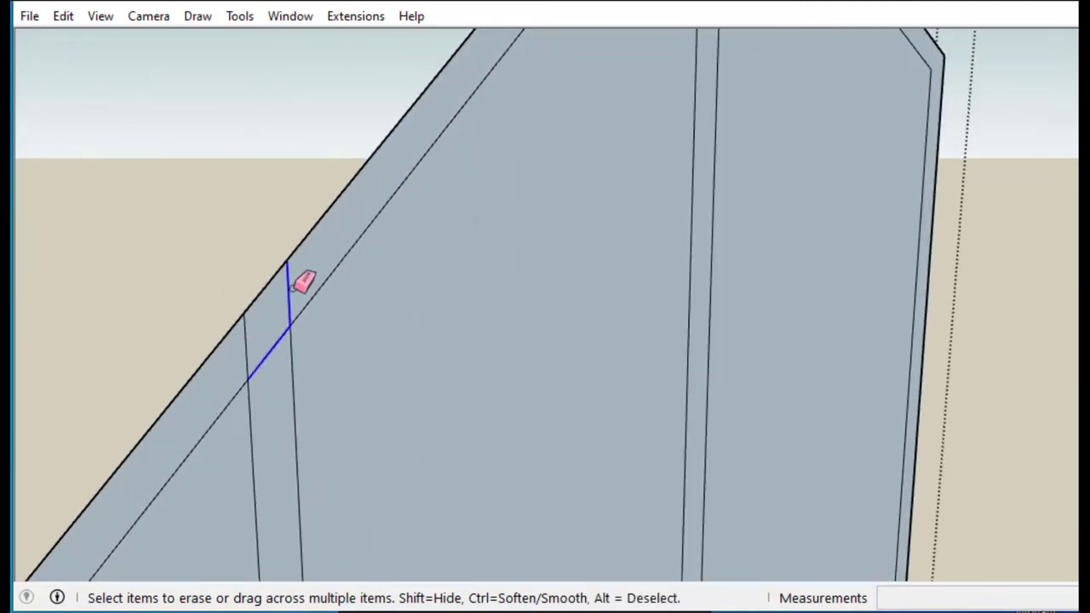
pyautogui.scroll(-3, 424, 243)
pyautogui.scroll(2, 511, 275)
pyautogui.scroll(2, 501, 281)
pyautogui.click(493, 238)
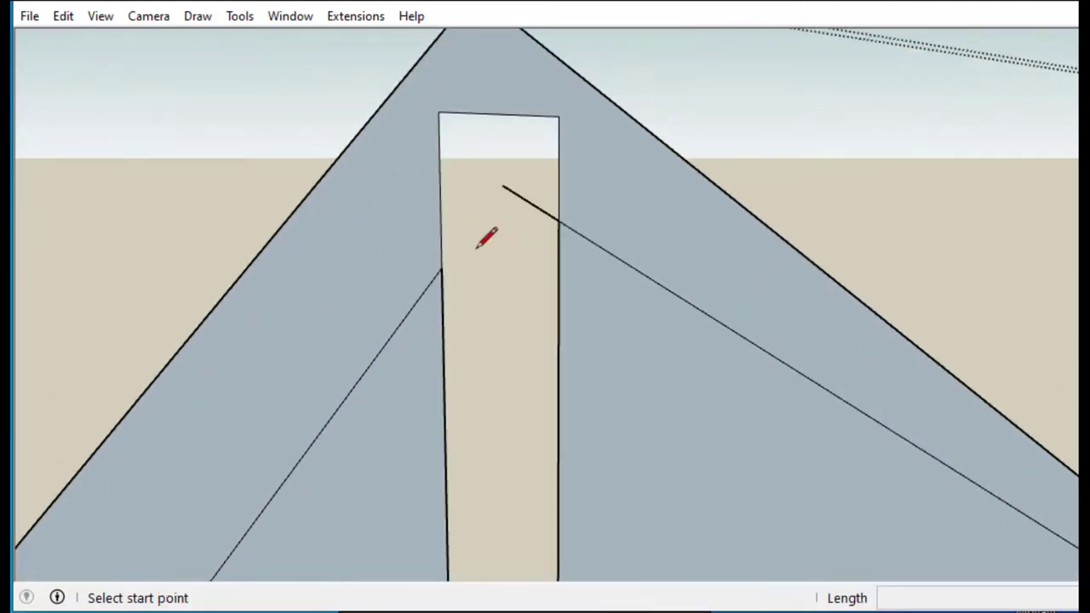
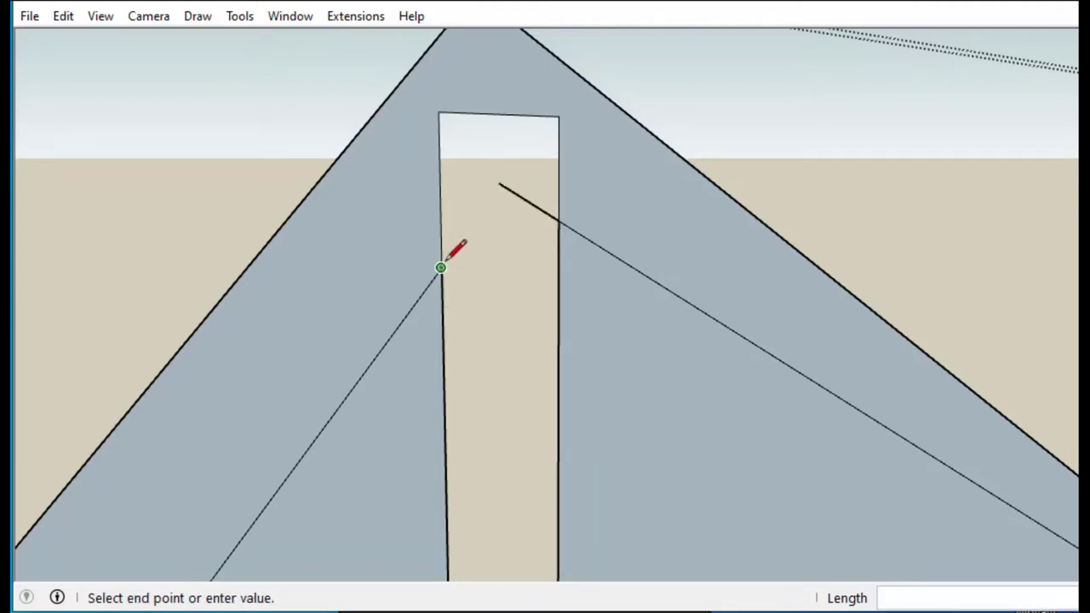
# Undo the erased face and draw closing lines across the mullion gaps.
pyautogui.press('Escape')
pyautogui.hotkey('ctrl', 'z')
pyautogui.hotkey('ctrl', 'z')
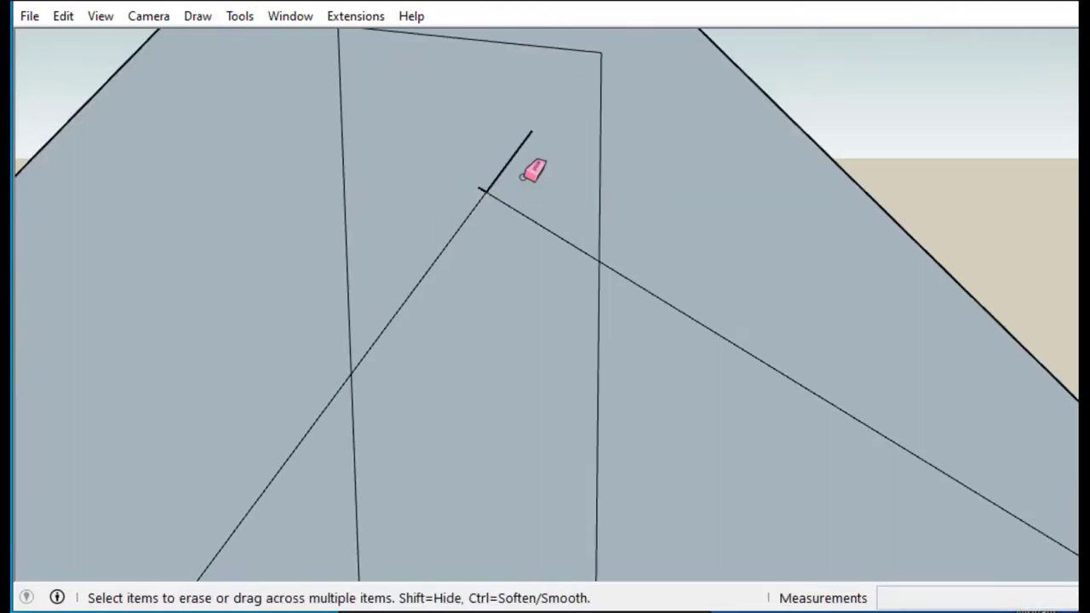
pyautogui.scroll(-5, 336, 297)
pyautogui.scroll(2, 319, 306)
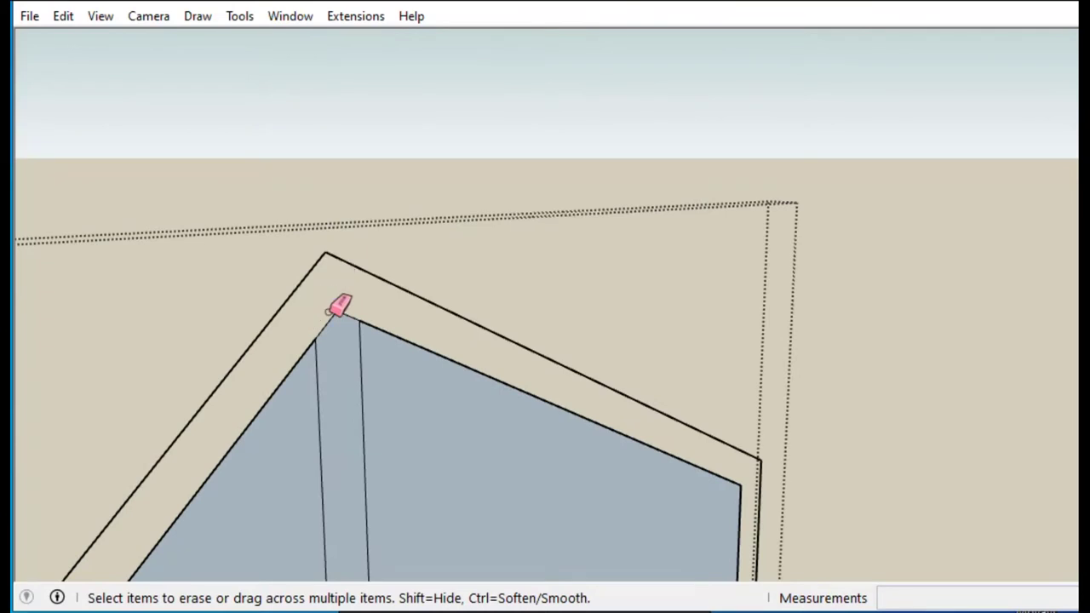
pyautogui.scroll(-3, 344, 268)
pyautogui.scroll(-2, 434, 323)
pyautogui.scroll(4, 418, 426)
pyautogui.scroll(-3, 349, 278)
pyautogui.scroll(-1, 345, 231)
pyautogui.press('l')
pyautogui.click(345, 231)
pyautogui.click(330, 237)
pyautogui.scroll(2, 352, 228)
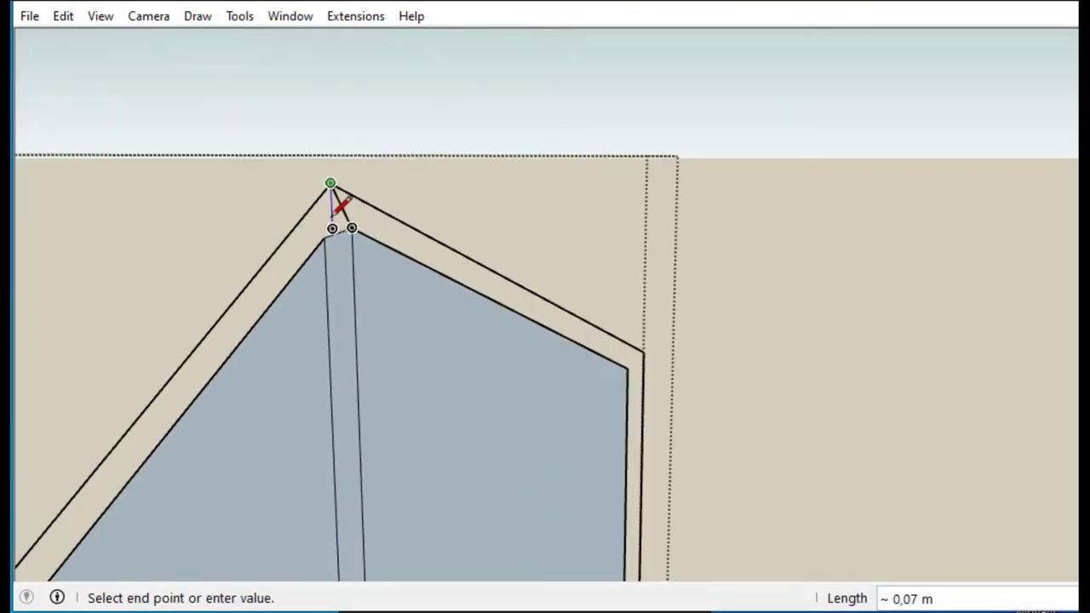
pyautogui.click(644, 351)
pyautogui.scroll(-5, 443, 238)
pyautogui.scroll(5, 375, 149)
pyautogui.click(520, 153)
# Close the remaining mullion gap with a short line and a rectangle at the window corner.
pyautogui.press('Escape')
pyautogui.press('e')
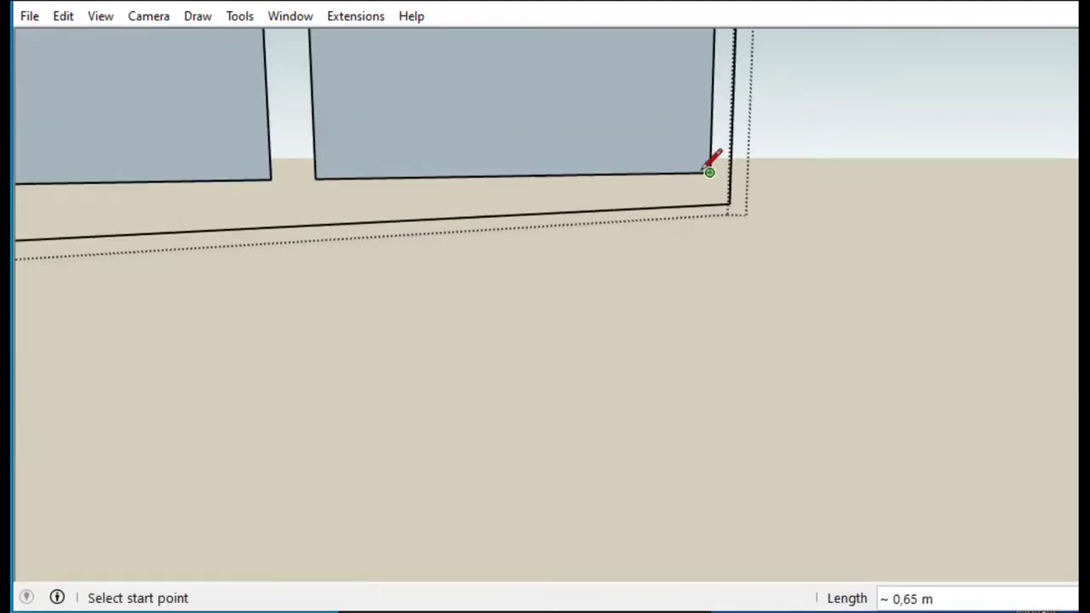
pyautogui.scroll(-2, 716, 158)
pyautogui.click(469, 175)
pyautogui.click(486, 170)
pyautogui.press('e')
pyautogui.moveTo(487, 170)
pyautogui.mouseDown(button='middle')
pyautogui.moveTo(506, 170)
pyautogui.moveTo(413, 354)
pyautogui.mouseUp(button='middle')
pyautogui.scroll(-3, 402, 359)
pyautogui.scroll(-3, 309, 401)
pyautogui.scroll(-2, 347, 316)
pyautogui.press('l')
pyautogui.press('r')
pyautogui.scroll(2, 409, 328)
pyautogui.click(438, 329)
pyautogui.scroll(2, 389, 365)
pyautogui.scroll(2, 366, 413)
pyautogui.press('space')
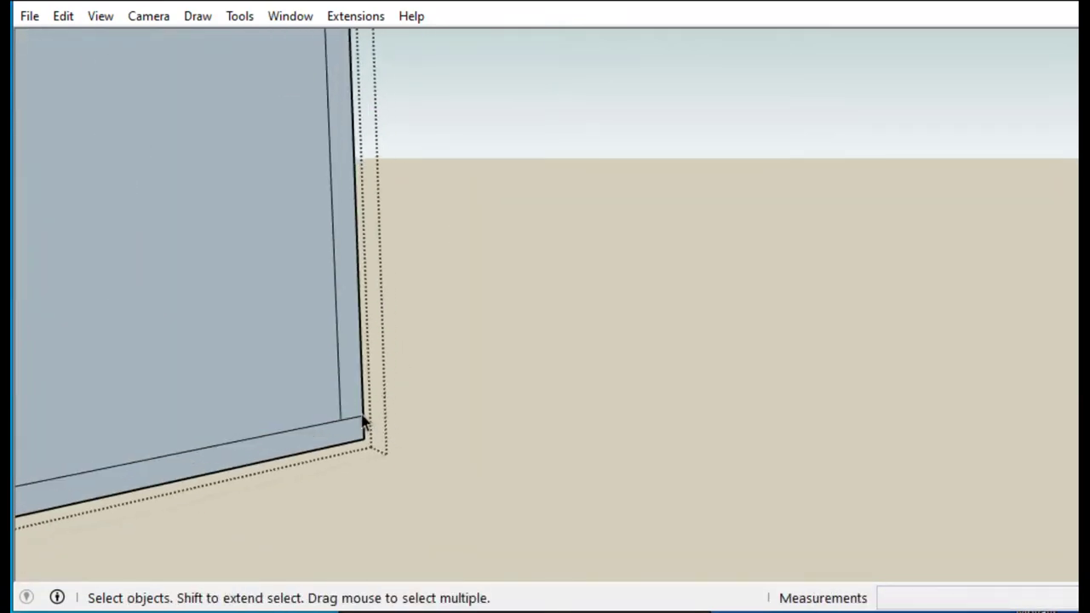
pyautogui.press('e')
pyautogui.scroll(-2, 360, 414)
pyautogui.scroll(-2, 348, 98)
pyautogui.press('space')
pyautogui.scroll(-2, 298, 261)
pyautogui.scroll(-3, 220, 333)
pyautogui.scroll(3, 350, 316)
# Select all the triangular window geometry and make it one group.
pyautogui.tripleClick(358, 284)
pyautogui.doubleClick(296, 260)
pyautogui.rightClick(296, 261)
pyautogui.tripleClick(70, 315)
pyautogui.rightClick(155, 324)
pyautogui.click(213, 327)
pyautogui.scroll(2, 326, 137)
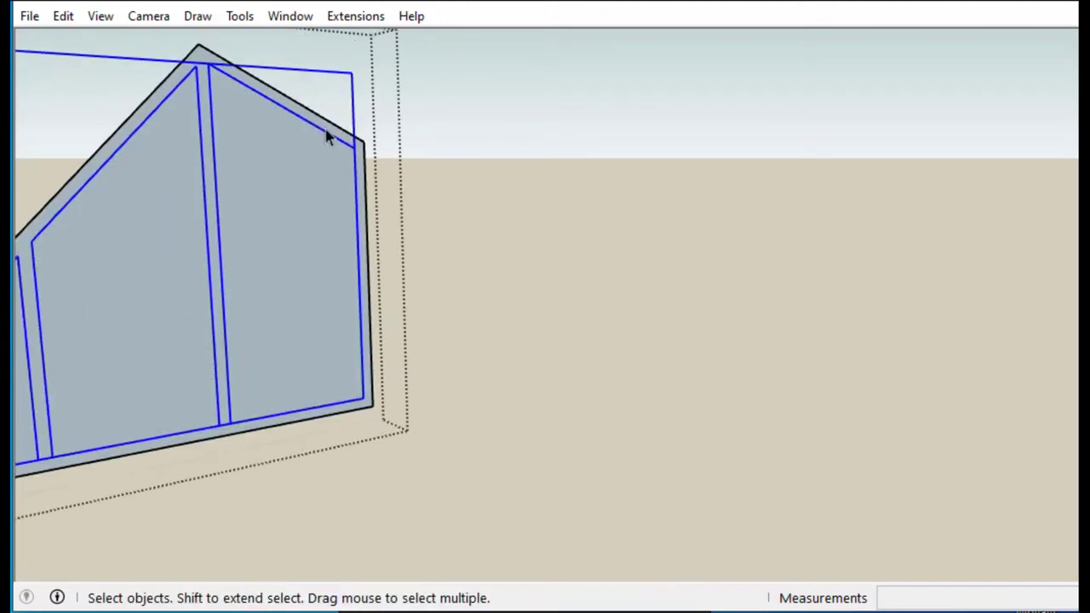
pyautogui.scroll(2, 360, 165)
pyautogui.rightClick(362, 161)
pyautogui.press('Escape')
# Inside the window group, draw a line along the frame from the bottom vertex.
pyautogui.scroll(-3, 396, 315)
pyautogui.scroll(3, 396, 315)
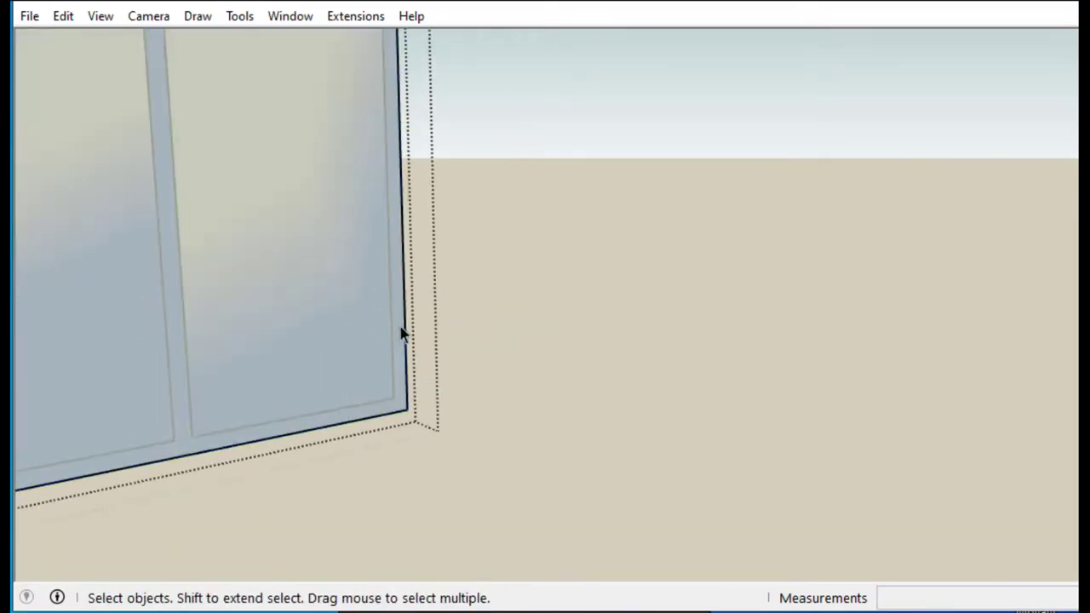
pyautogui.scroll(-5, 401, 333)
pyautogui.scroll(2, 452, 346)
pyautogui.scroll(2, 436, 248)
pyautogui.doubleClick(463, 249)
pyautogui.scroll(-2, 448, 226)
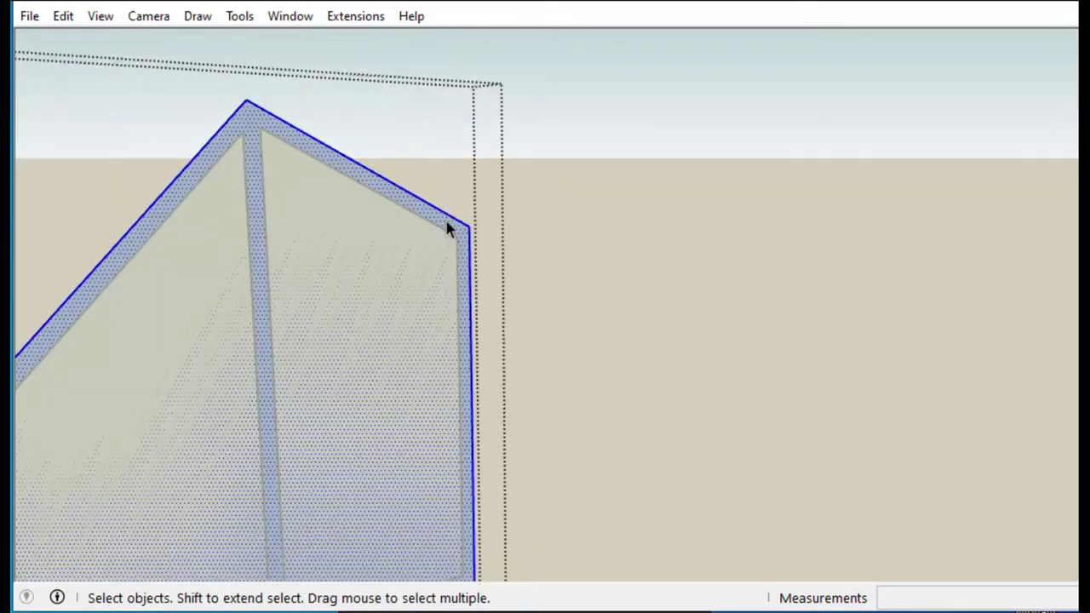
pyautogui.scroll(-2, 448, 210)
pyautogui.press('l')
pyautogui.scroll(3, 474, 270)
pyautogui.click(414, 426)
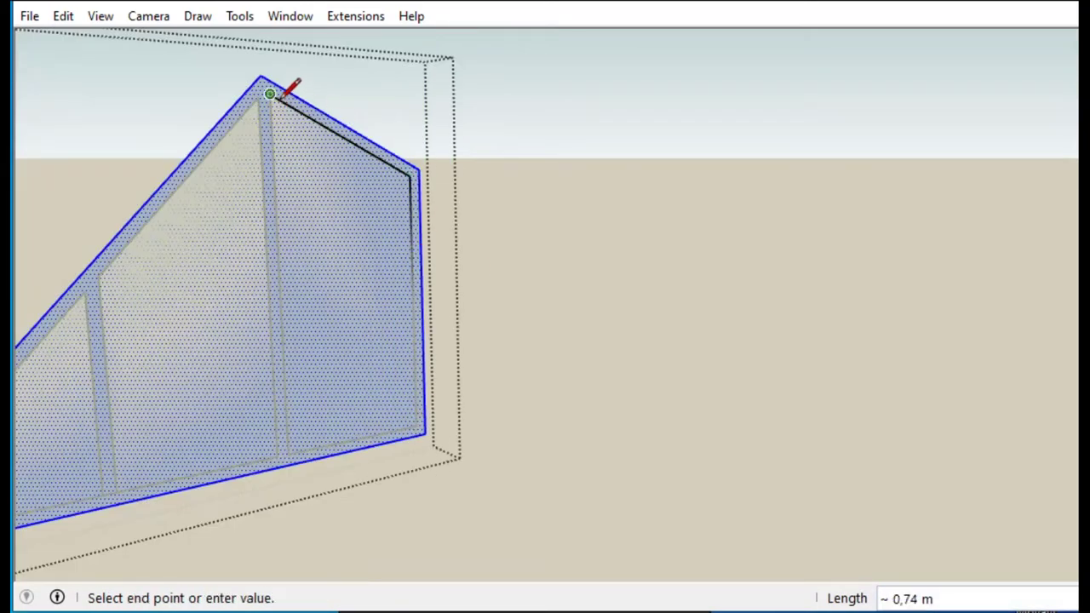
pyautogui.press('space')
pyautogui.scroll(2, 255, 418)
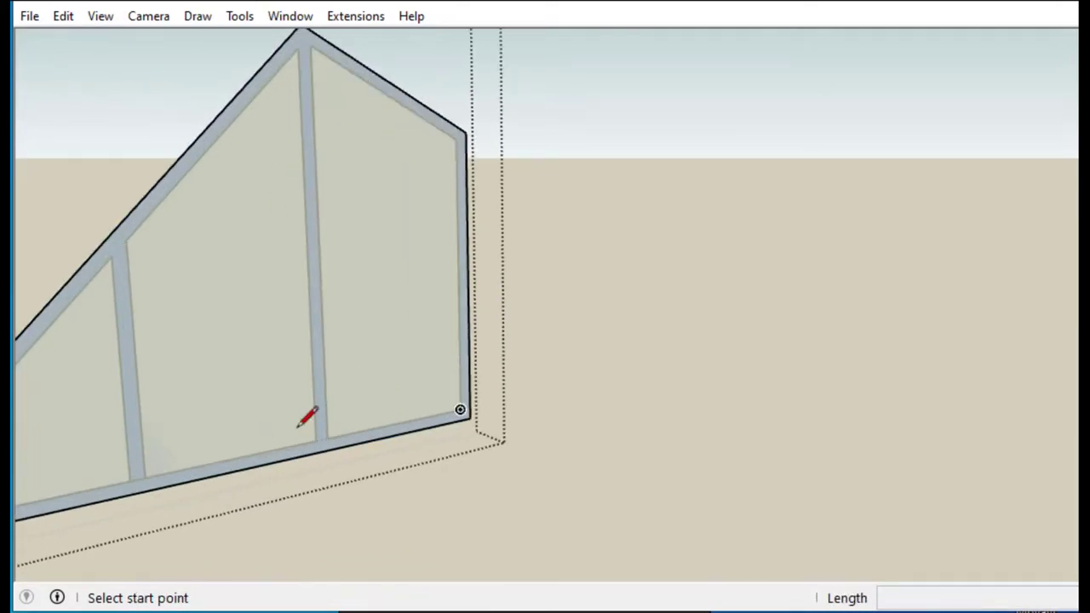
pyautogui.click(142, 460)
pyautogui.press('space')
pyautogui.scroll(-2, 176, 421)
# Add another frame line, then select the window group facing the front.
pyautogui.click(173, 412)
pyautogui.press('l')
pyautogui.click(209, 275)
pyautogui.press('space')
pyautogui.moveTo(165, 426); pyautogui.dragTo(328, 336, button='middle')
pyautogui.click(328, 336)
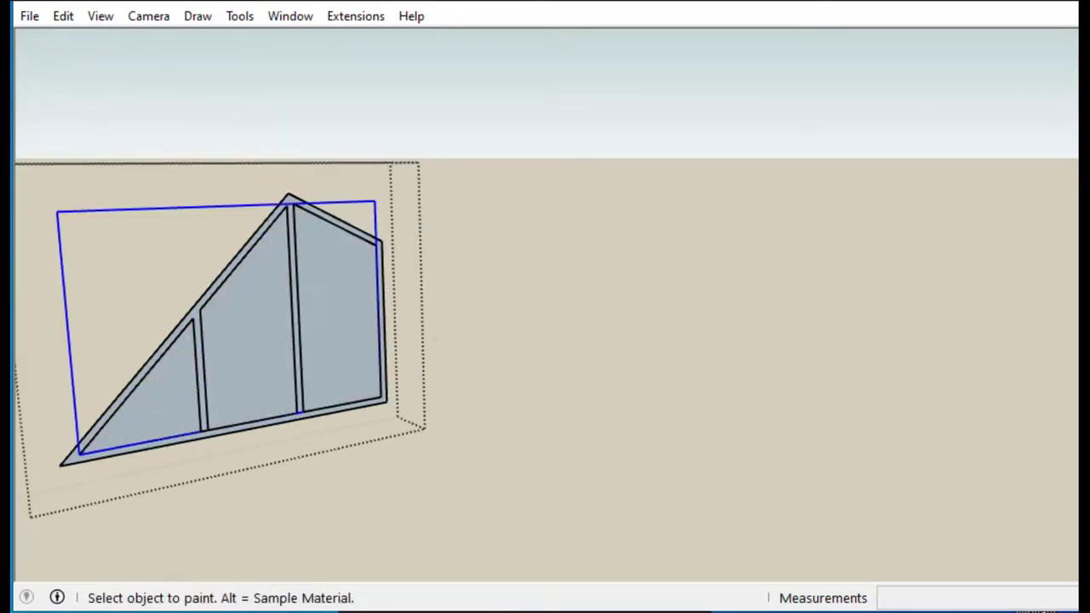
pyautogui.click(937, 207)
# Push/pull the window frame face outward to thicken the frame.
pyautogui.click(939, 310)
pyautogui.press('space')
pyautogui.scroll(5, 393, 409)
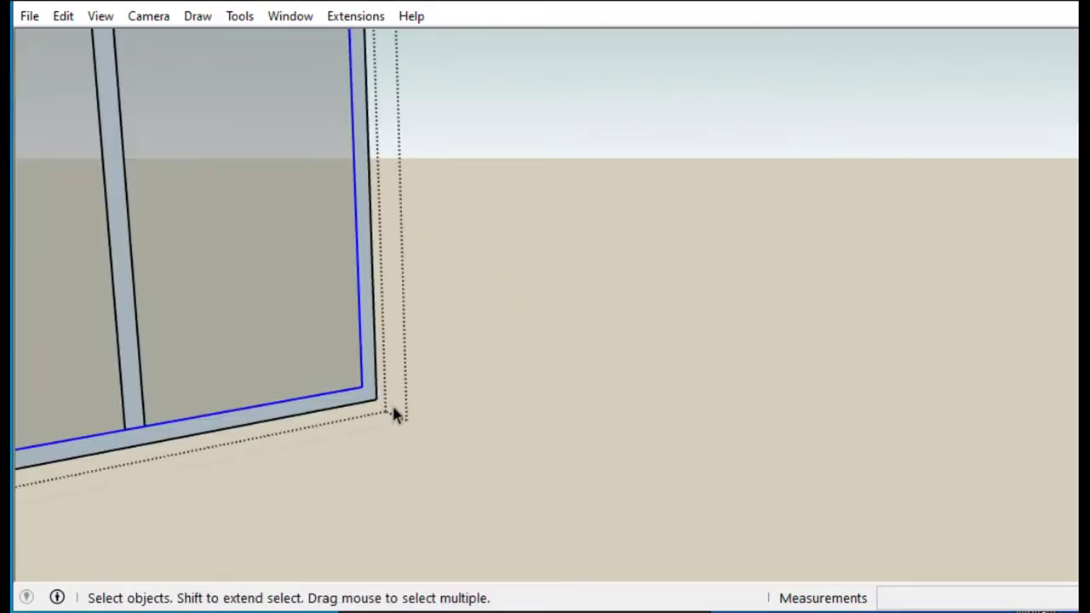
pyautogui.press('p')
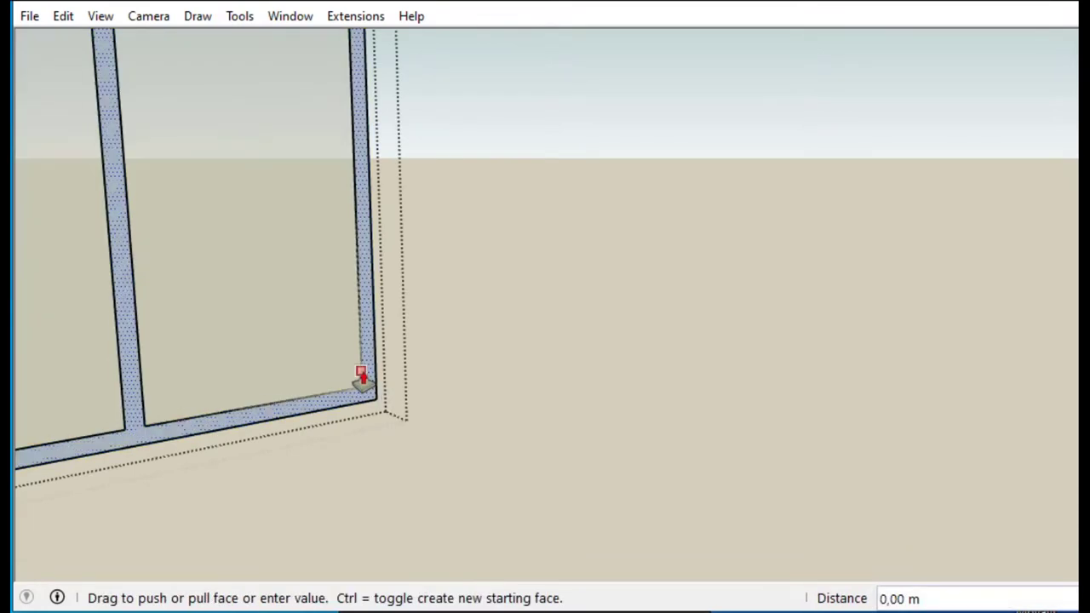
pyautogui.moveTo(362, 376); pyautogui.dragTo(384, 241)
pyautogui.press('Return')
# Move the glass panes inward so they sit back from the frame.
pyautogui.press('space')
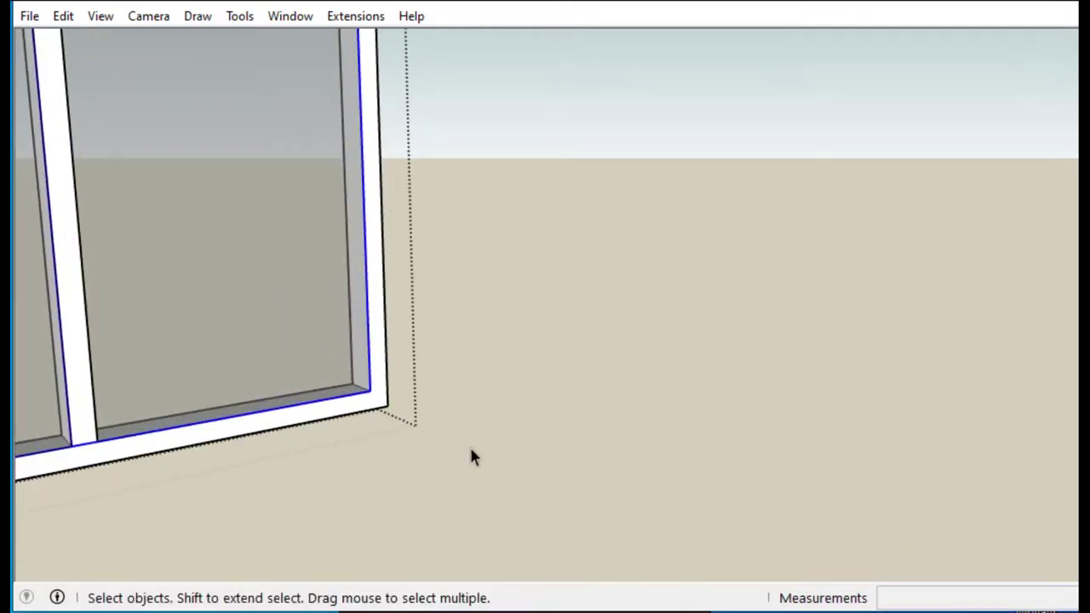
pyautogui.press('m')
pyautogui.click(469, 445)
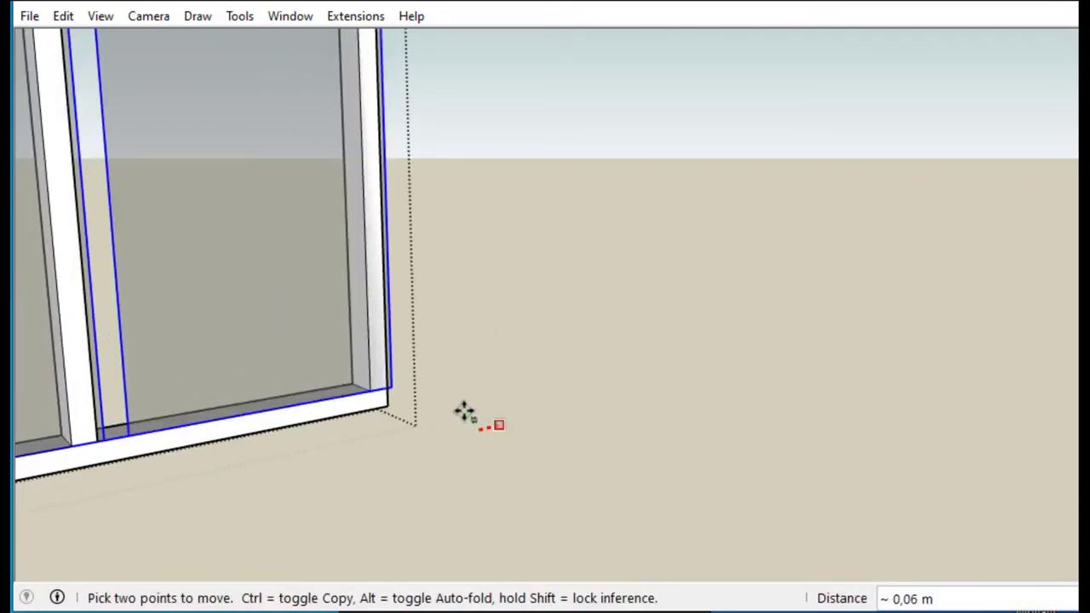
pyautogui.click(493, 457)
pyautogui.scroll(5, 366, 383)
pyautogui.click(360, 373)
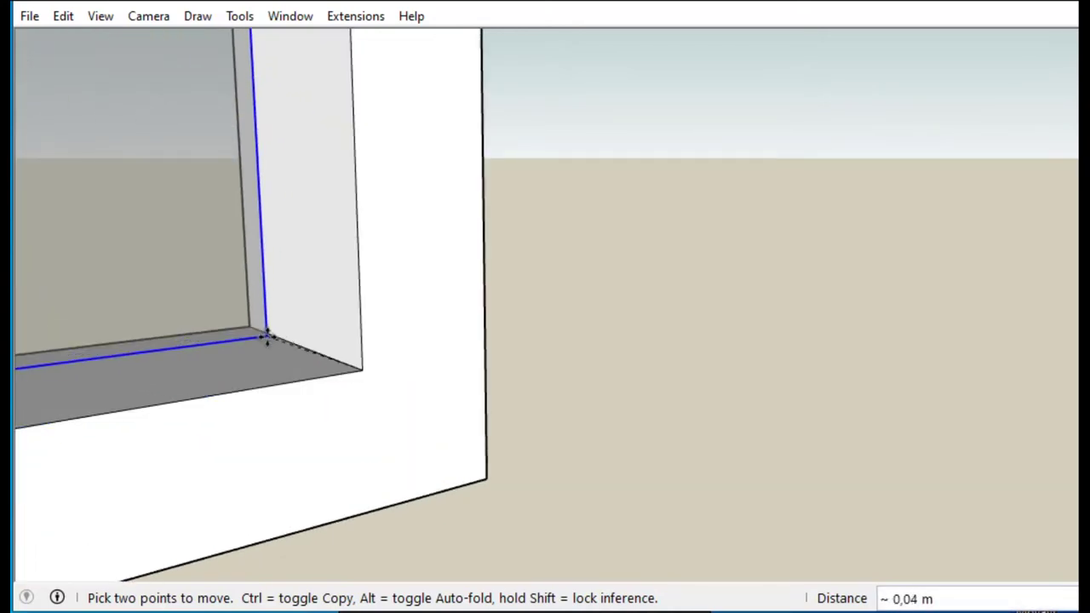
pyautogui.moveTo(246, 325); pyautogui.dragTo(338, 401, button='middle')
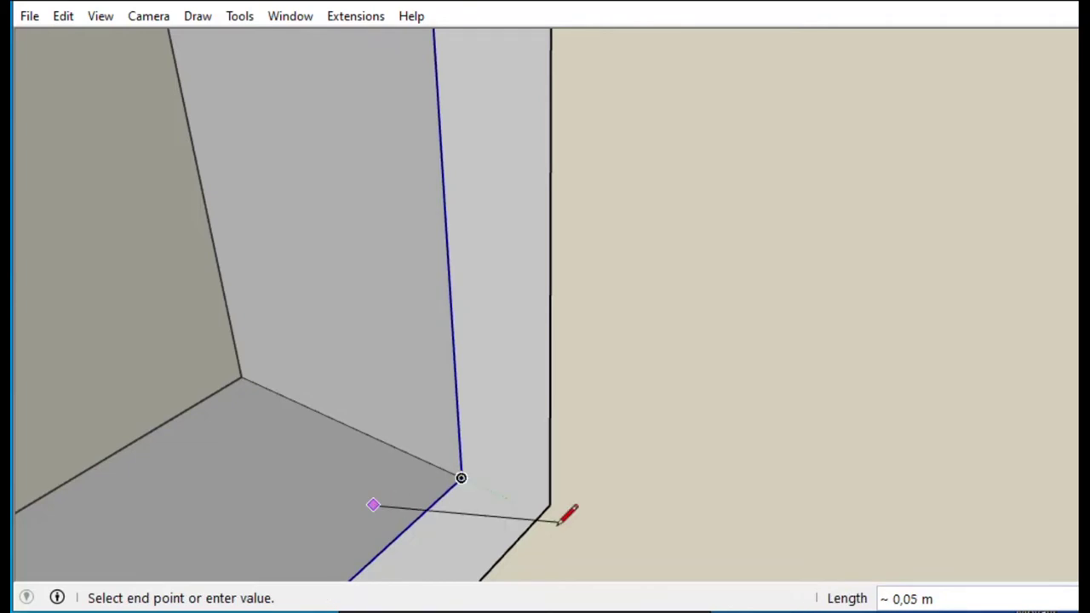
pyautogui.moveTo(407, 496); pyautogui.dragTo(766, 440, button='middle')
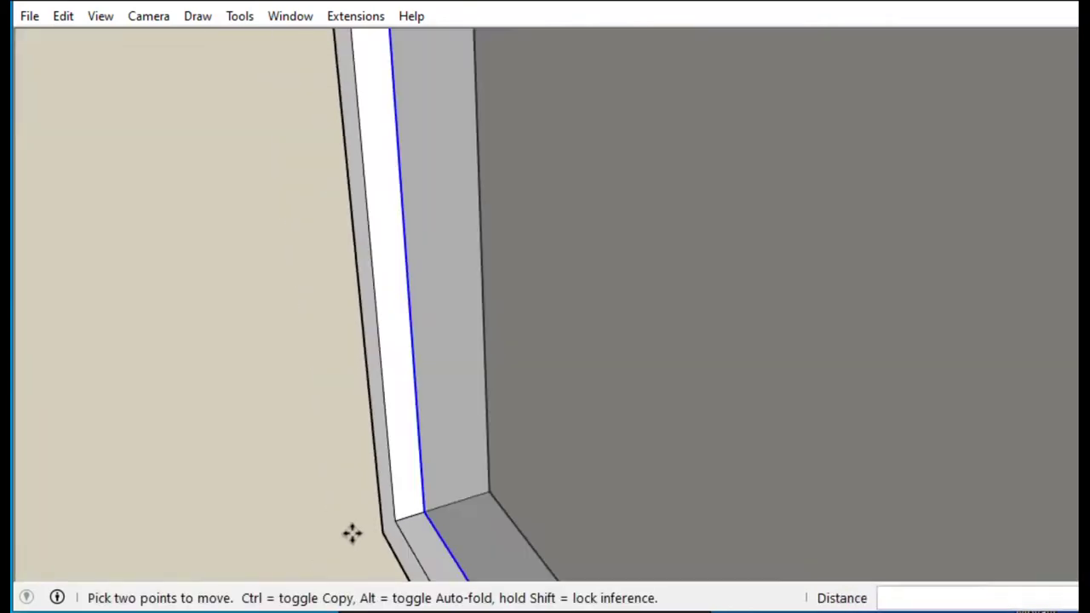
pyautogui.scroll(-8, 706, 244)
pyautogui.moveTo(705, 245)
pyautogui.mouseDown(button='middle')
pyautogui.moveTo(582, 367)
pyautogui.moveTo(552, 367)
pyautogui.moveTo(708, 372)
pyautogui.mouseUp(button='middle')
pyautogui.scroll(-5, 582, 367)
# Browse the Roofing materials, then move the window 6 onto the house's gable.
pyautogui.press('b')
pyautogui.click(979, 206)
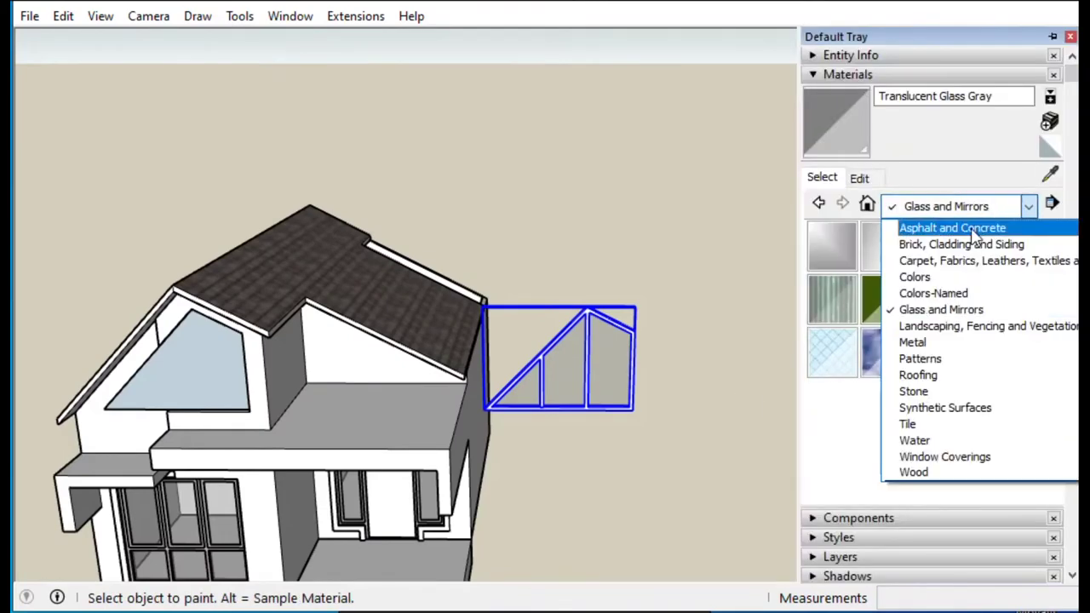
pyautogui.click(945, 374)
pyautogui.press('m')
pyautogui.click(666, 464)
pyautogui.write('6')
pyautogui.press('Return')
pyautogui.press('space')
pyautogui.moveTo(250, 455)
pyautogui.mouseDown(button='middle')
pyautogui.moveTo(464, 359)
pyautogui.moveTo(348, 455)
pyautogui.moveTo(496, 463)
pyautogui.moveTo(945, 373)
pyautogui.moveTo(494, 576)
pyautogui.moveTo(645, 302)
pyautogui.moveTo(665, 588)
pyautogui.moveTo(372, 490)
pyautogui.mouseUp(button='middle')
pyautogui.scroll(5, 399, 360)
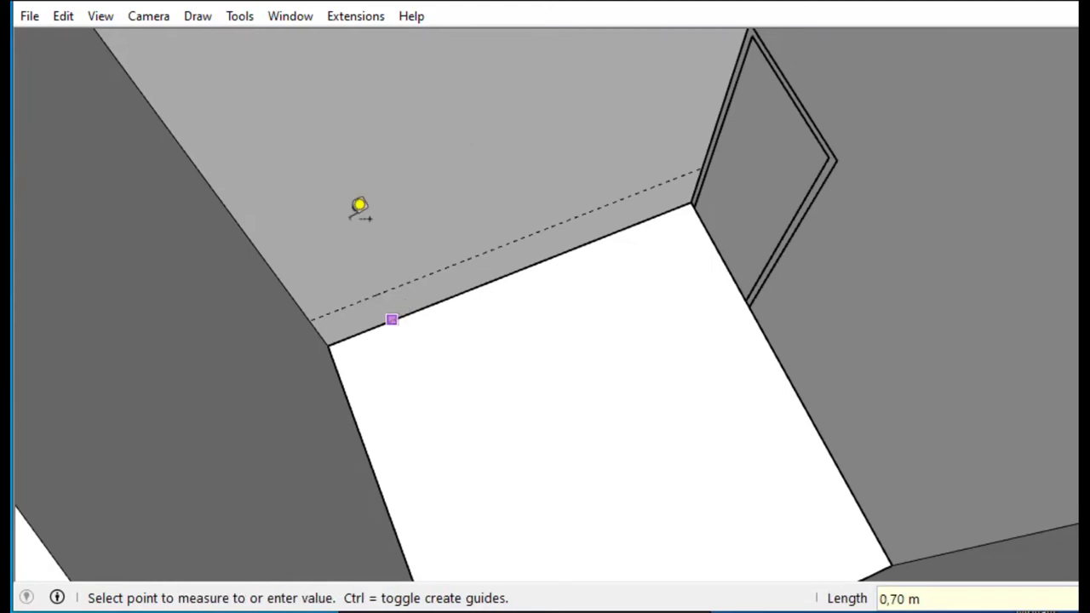
# Set a guide on the back room wall and draw a window rectangle on it.
pyautogui.scroll(-3, 283, 250)
pyautogui.scroll(3, 311, 246)
pyautogui.click(311, 246)
pyautogui.click(315, 243)
pyautogui.press('r')
pyautogui.click(330, 297)
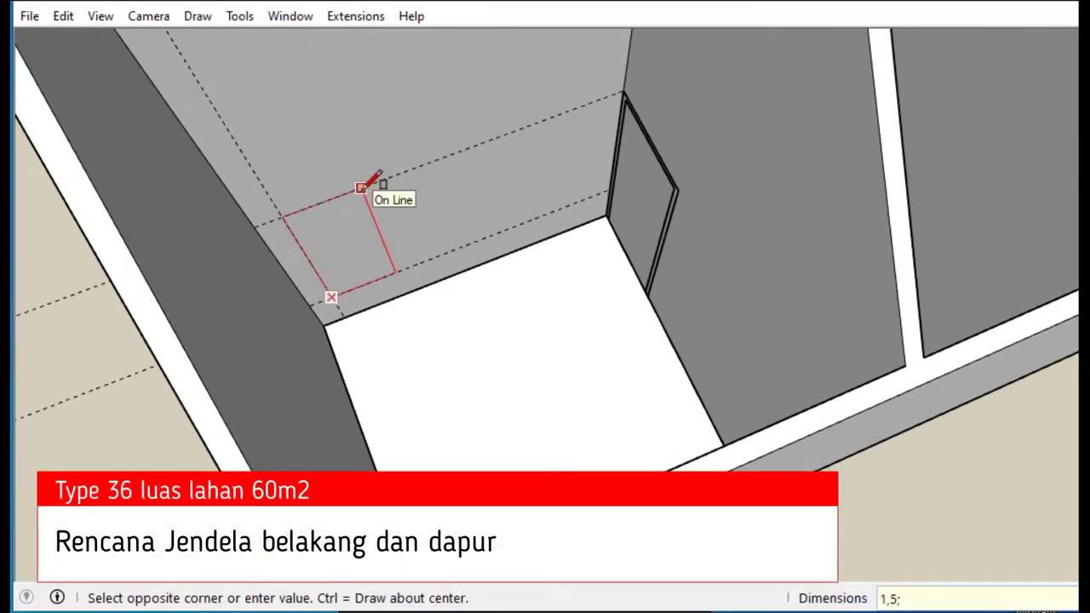
pyautogui.press('Return')
pyautogui.press('space')
pyautogui.press('r')
pyautogui.press('p')
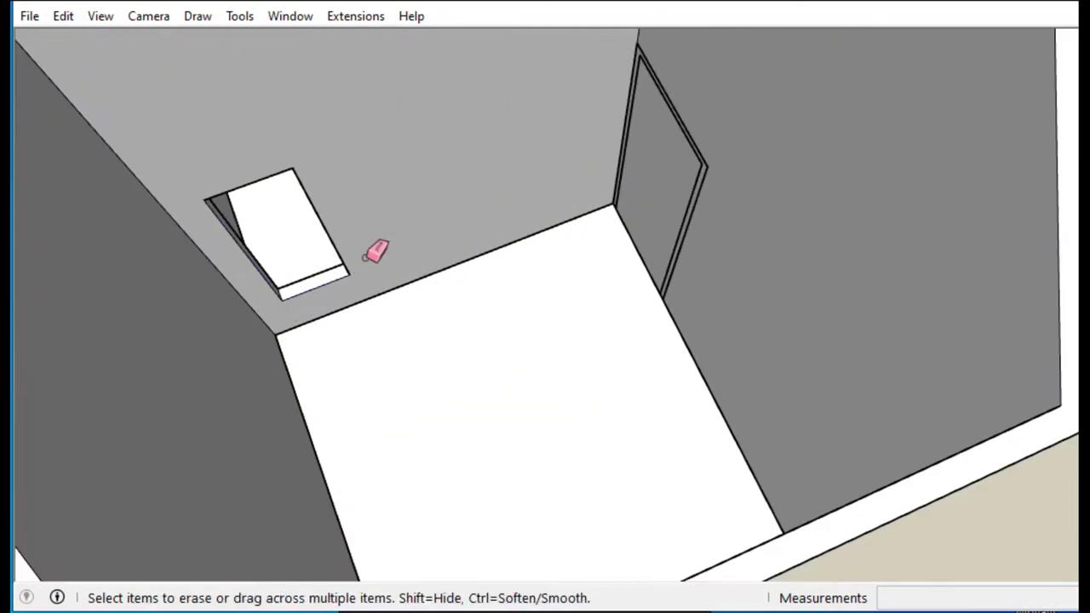
# Shift the guide line left and finish another window rectangle on the wall.
pyautogui.moveTo(374, 252)
pyautogui.mouseDown(button='middle')
pyautogui.moveTo(474, 361)
pyautogui.moveTo(530, 341)
pyautogui.moveTo(417, 401)
pyautogui.moveTo(456, 354)
pyautogui.mouseUp(button='middle')
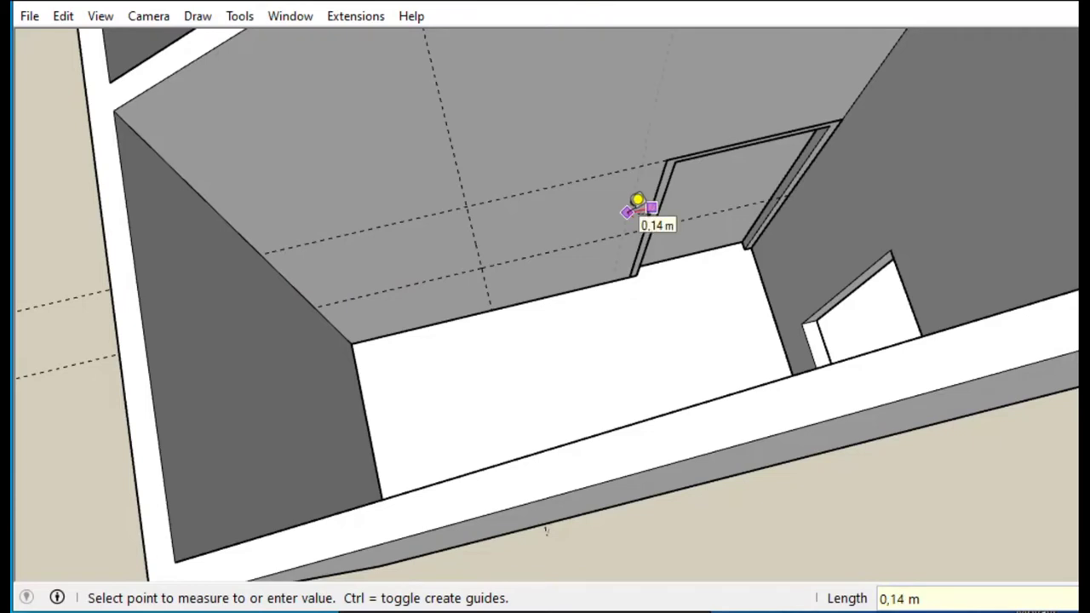
pyautogui.scroll(5, 635, 202)
pyautogui.press('space')
pyautogui.click(400, 246)
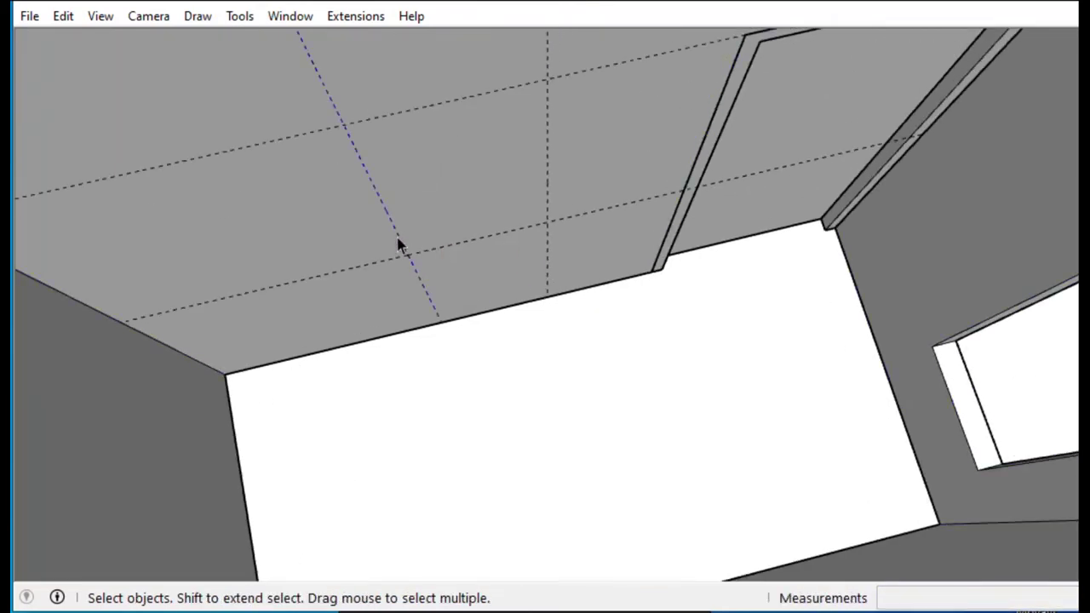
pyautogui.press('m')
pyautogui.click(358, 246)
pyautogui.press('space')
pyautogui.click(358, 255)
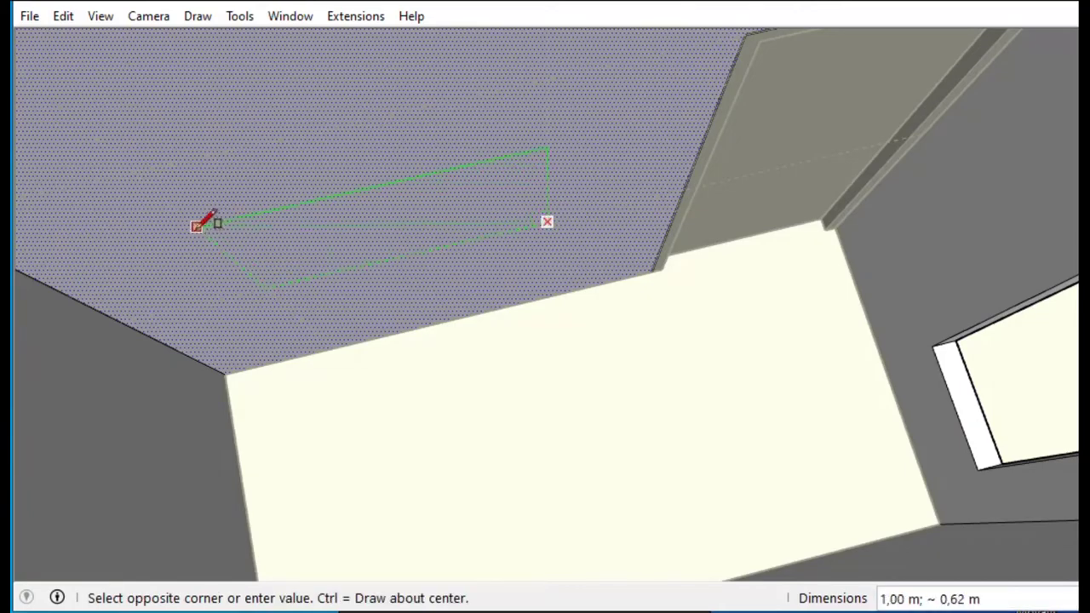
pyautogui.click(198, 226)
# Draw a rectangle across the wall opening and make it a group.
pyautogui.press('space')
pyautogui.click(333, 238)
pyautogui.moveTo(333, 238); pyautogui.dragTo(569, 282, button='middle')
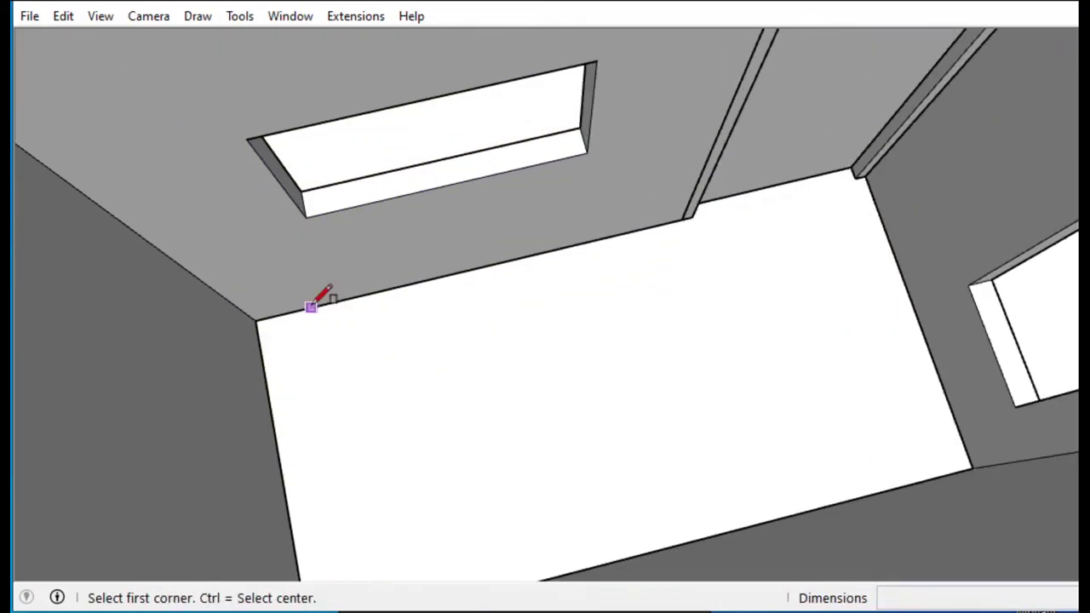
pyautogui.click(246, 139)
pyautogui.click(587, 158)
pyautogui.press('space')
pyautogui.click(523, 148)
pyautogui.rightClick(522, 143)
pyautogui.click(539, 128)
pyautogui.rightClick(538, 128)
# Draw a small rectangular window panel on the back wall and group it.
pyautogui.click(585, 319)
pyautogui.moveTo(585, 325)
pyautogui.mouseDown(button='middle')
pyautogui.moveTo(716, 362)
pyautogui.moveTo(727, 209)
pyautogui.moveTo(392, 239)
pyautogui.mouseUp(button='middle')
pyautogui.press('r')
pyautogui.click(722, 156)
pyautogui.click(696, 60)
pyautogui.rightClick(710, 87)
pyautogui.click(775, 269)
# Delete the window's pane face and Push/Pull the window frame to give it depth.
pyautogui.press('Return')
pyautogui.moveTo(501, 417)
pyautogui.mouseDown(button='middle')
pyautogui.moveTo(601, 397)
pyautogui.moveTo(493, 365)
pyautogui.mouseUp(button='middle')
pyautogui.press('f')
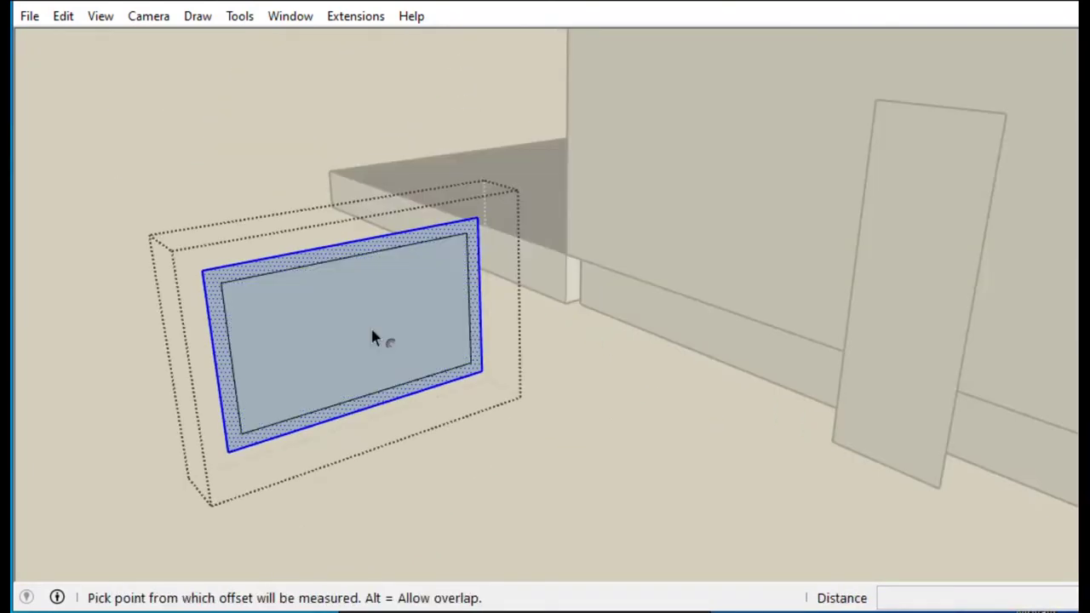
pyautogui.scroll(1, 372, 336)
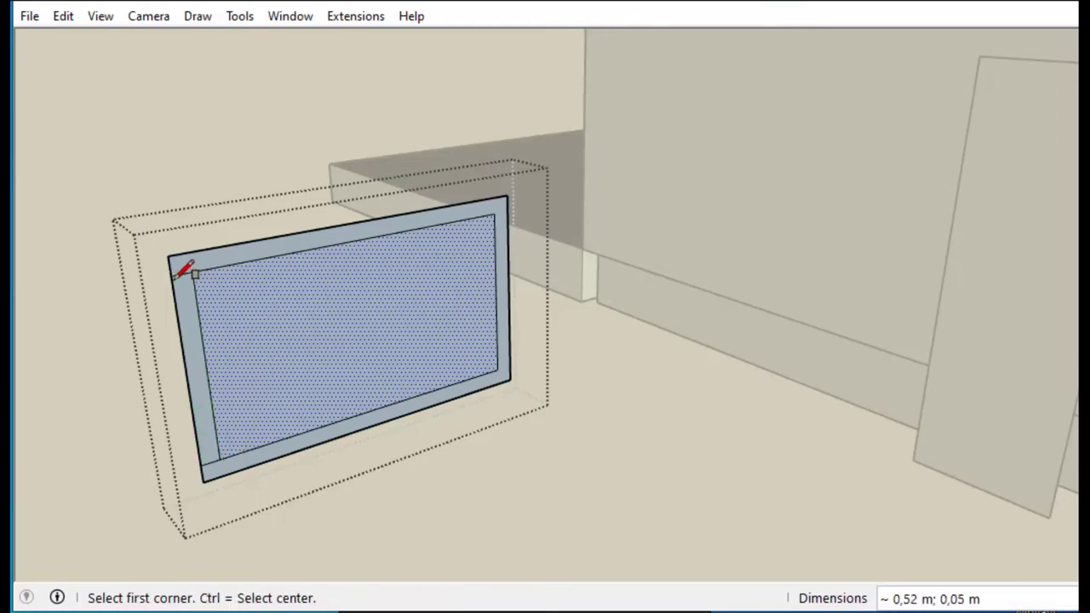
pyautogui.press('m')
pyautogui.click(189, 327)
pyautogui.press('ctrl')
pyautogui.press('Delete')
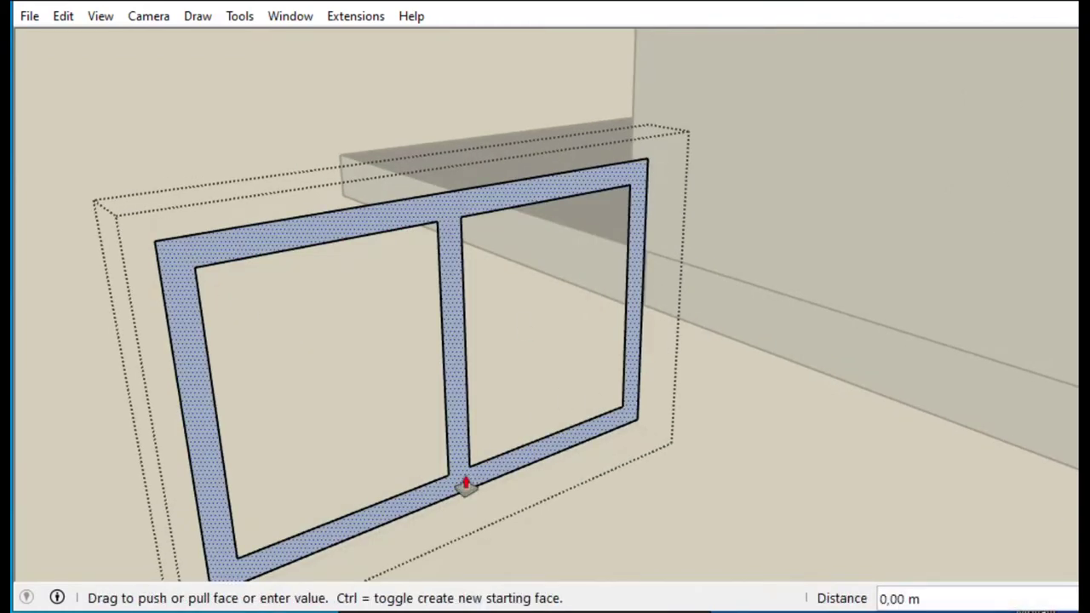
pyautogui.moveTo(466, 484); pyautogui.dragTo(428, 457)
pyautogui.press('space')
# Draw a pane rectangle across the left window opening and group it.
pyautogui.tripleClick(401, 462)
pyautogui.rightClick(401, 463)
pyautogui.press('Escape')
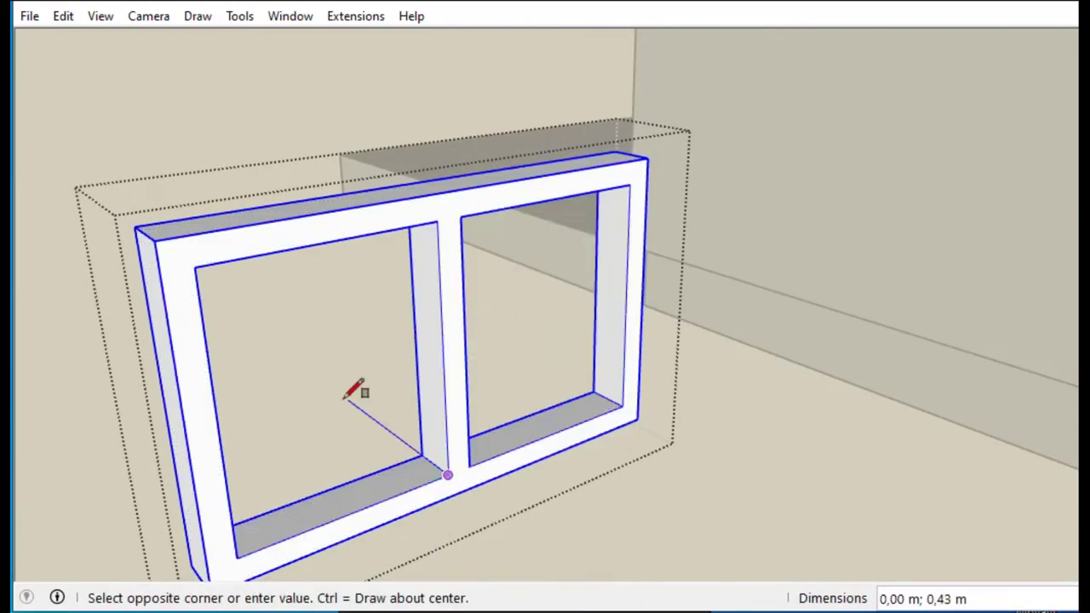
pyautogui.click(403, 475)
pyautogui.press('space')
pyautogui.click(372, 448)
pyautogui.rightClick(372, 448)
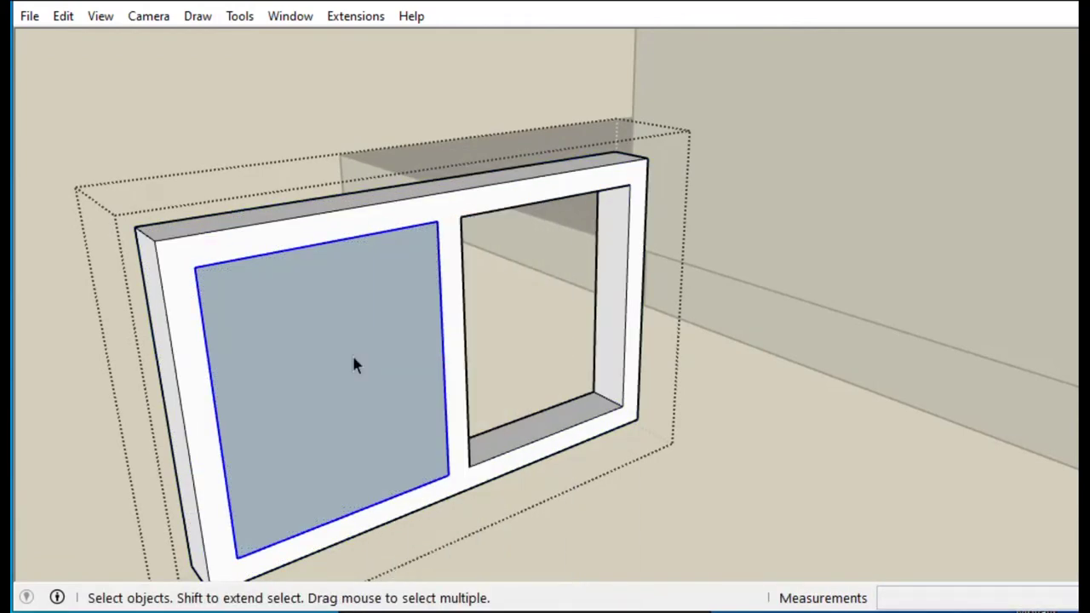
pyautogui.doubleClick(352, 366)
pyautogui.click(228, 285)
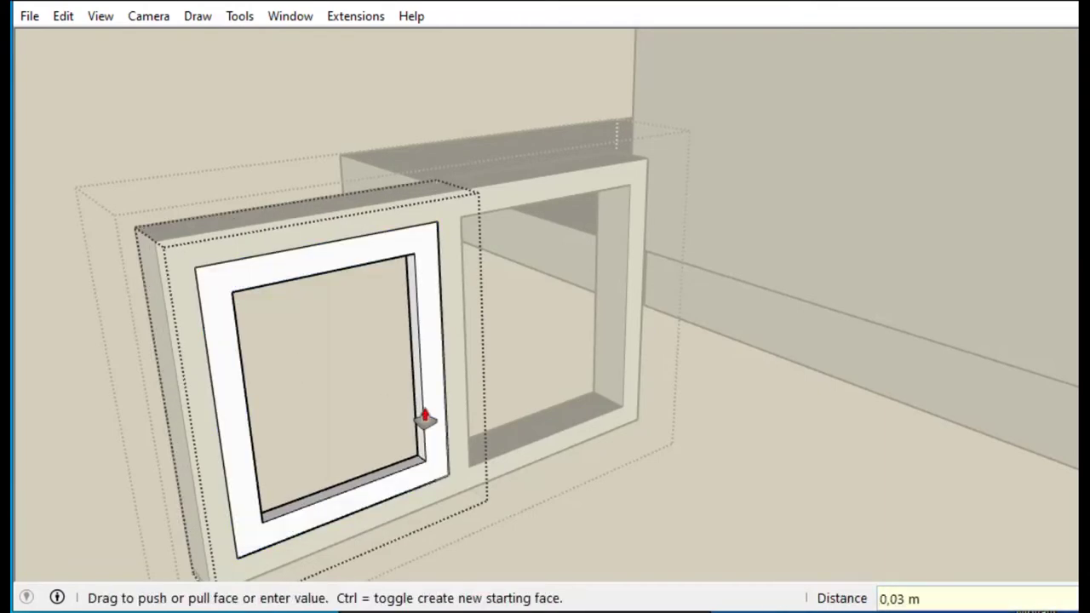
# Draw the sash rectangle up to the frame's top-left inner corner and group it.
pyautogui.scroll(1, 432, 400)
pyautogui.scroll(5, 460, 460)
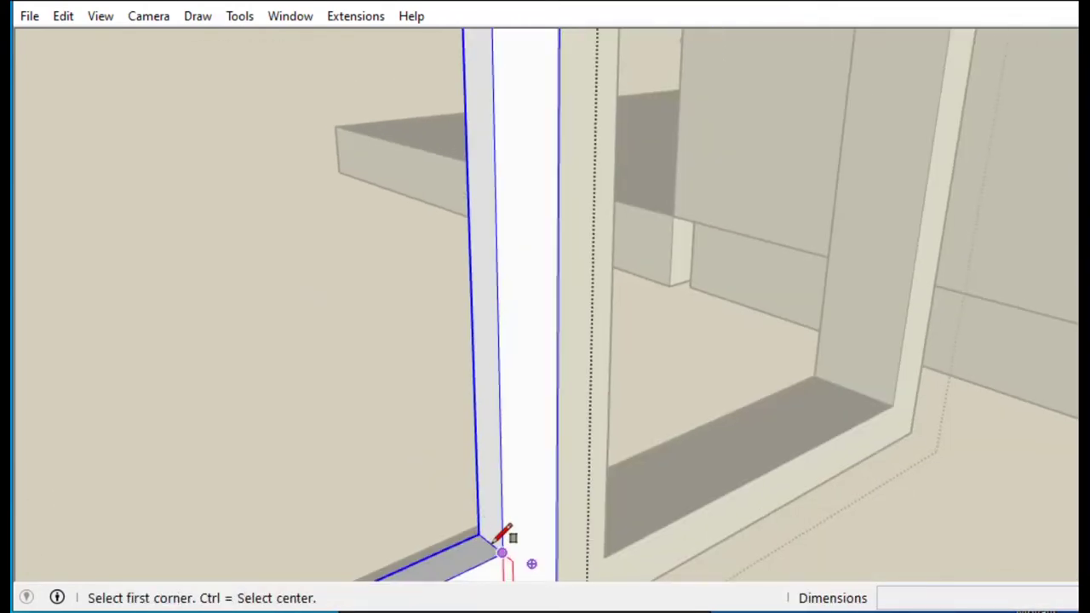
pyautogui.click(501, 545)
pyautogui.scroll(-5, 553, 536)
pyautogui.moveTo(241, 306); pyautogui.dragTo(297, 394, button='middle')
pyautogui.scroll(5, 294, 375)
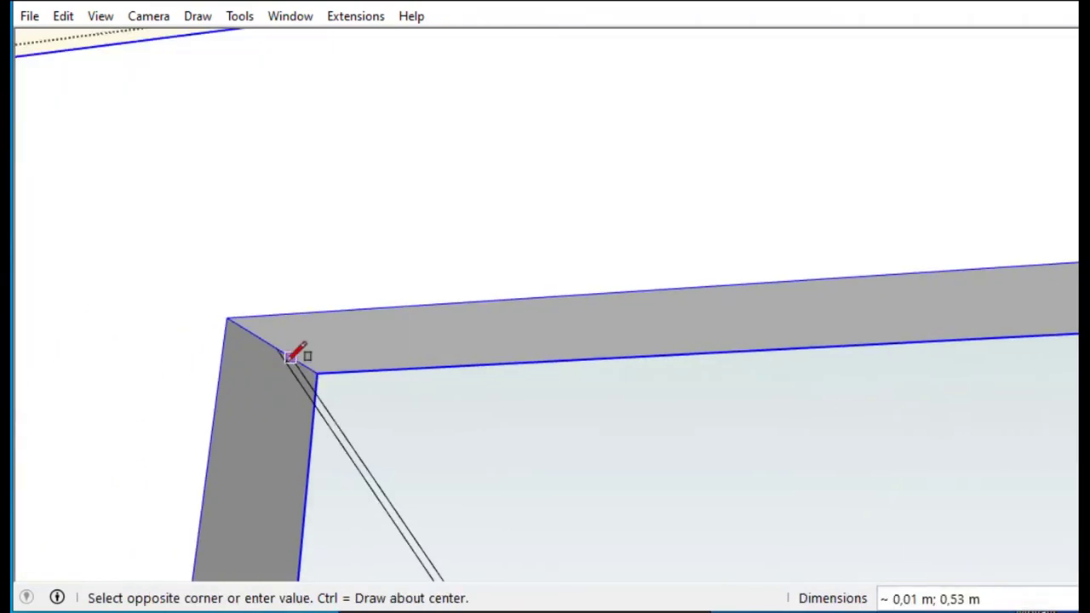
pyautogui.click(290, 356)
pyautogui.press('space')
pyautogui.rightClick(371, 401)
pyautogui.click(460, 351)
# Paint the sash face Aluminum grey and the inner panel glass.
pyautogui.click(333, 368)
pyautogui.scroll(-3, 328, 307)
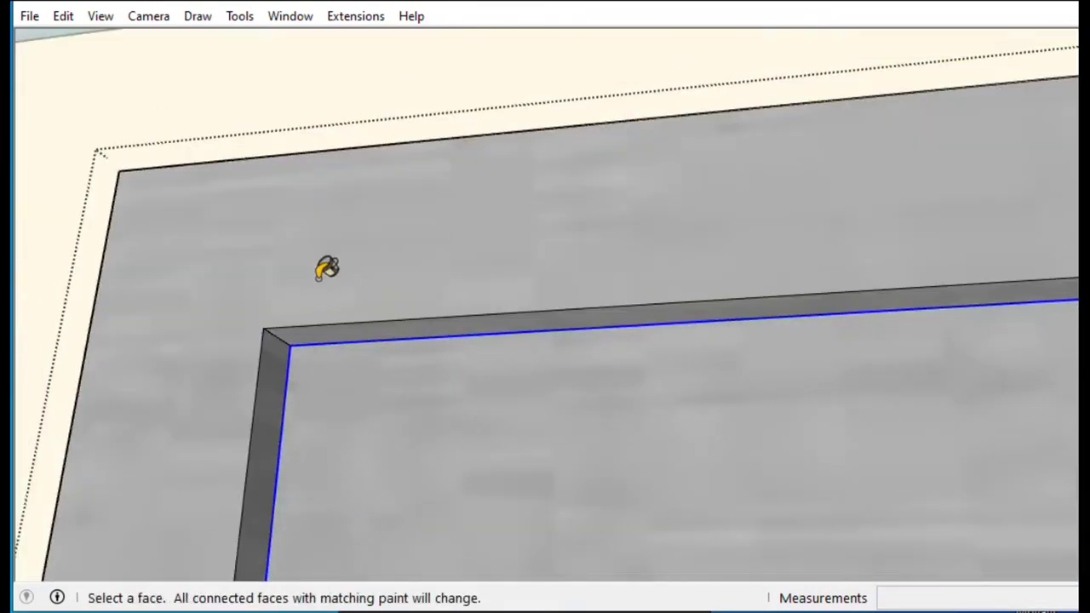
pyautogui.moveTo(324, 269); pyautogui.dragTo(151, 226, button='middle')
pyautogui.press('space')
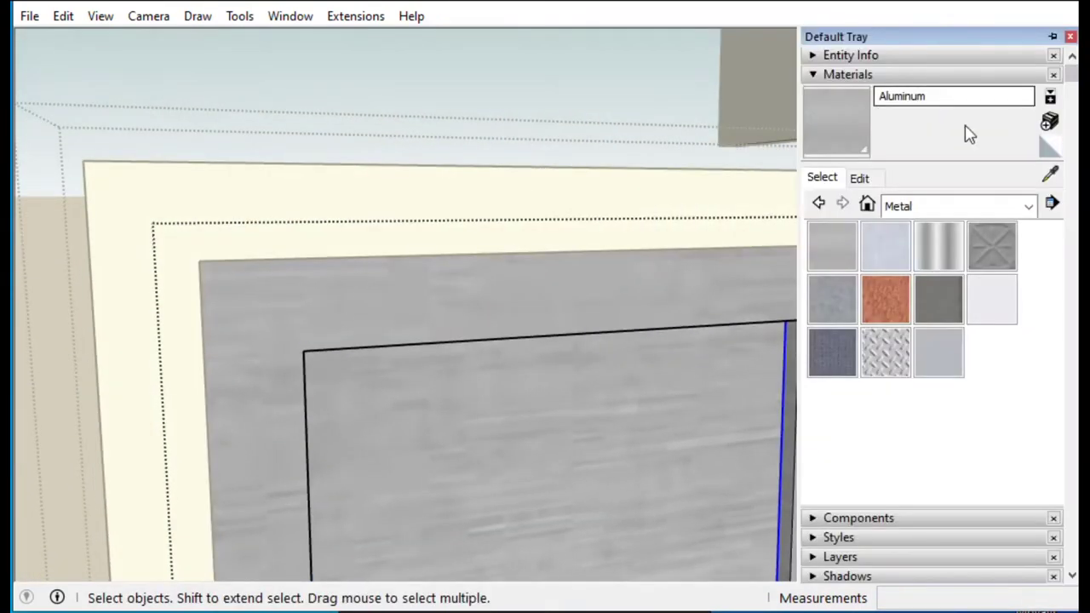
pyautogui.click(972, 314)
pyautogui.scroll(-3, 360, 318)
pyautogui.click(360, 318)
pyautogui.press('space')
# Move-copy the sash into the right window opening.
pyautogui.click(421, 322)
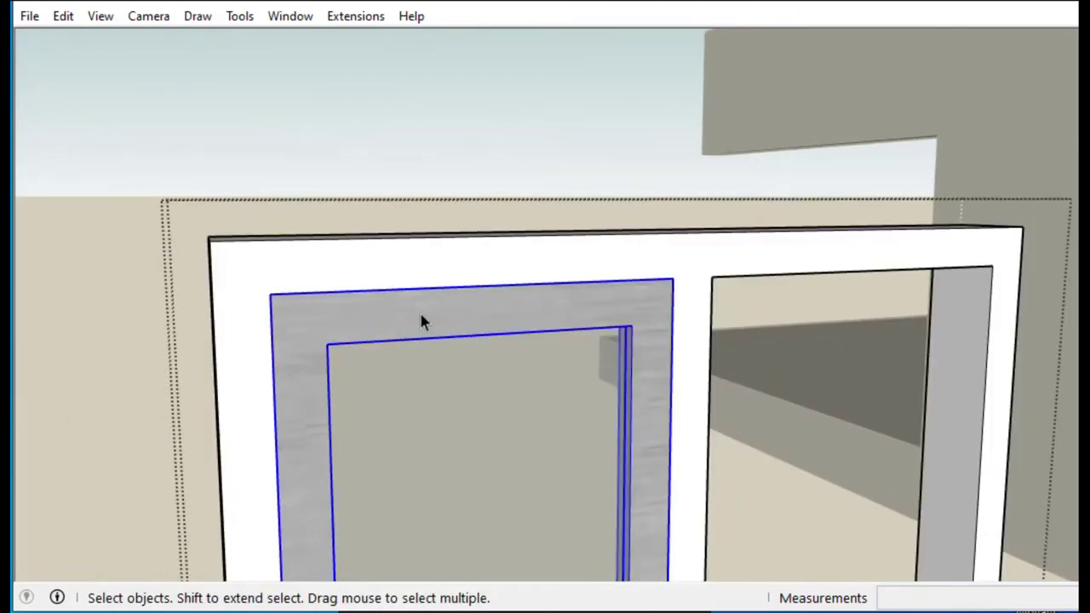
pyautogui.click(269, 293)
pyautogui.click(710, 281)
pyautogui.press('space')
pyautogui.scroll(-5, 361, 336)
pyautogui.moveTo(360, 336); pyautogui.dragTo(807, 232, button='middle')
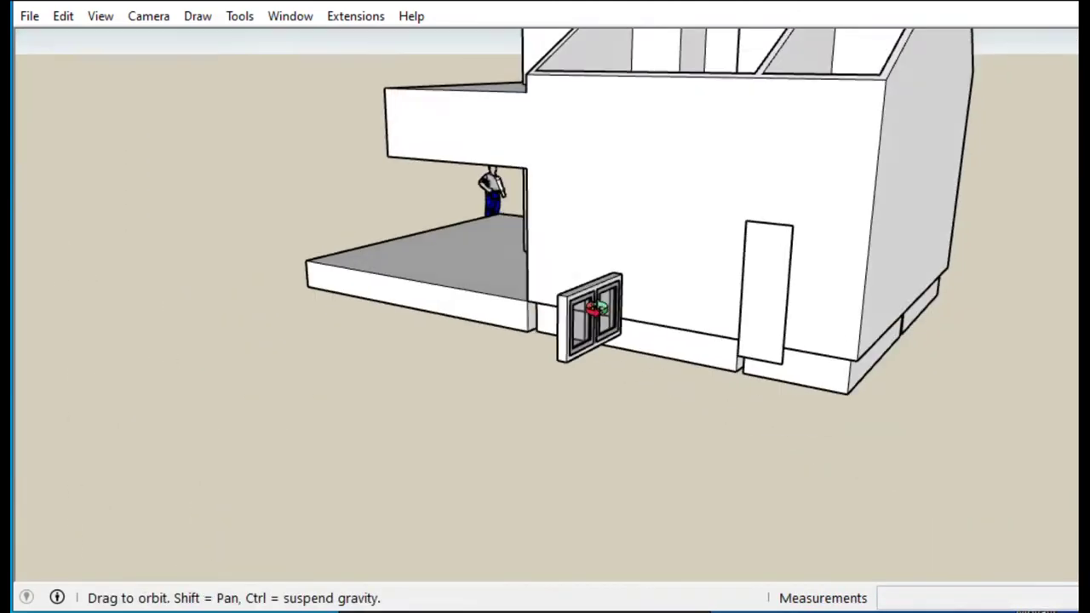
pyautogui.scroll(3, 807, 232)
# Offset an outline inside the door face and Push/Pull the door frame outward.
pyautogui.press('f')
pyautogui.click(805, 223)
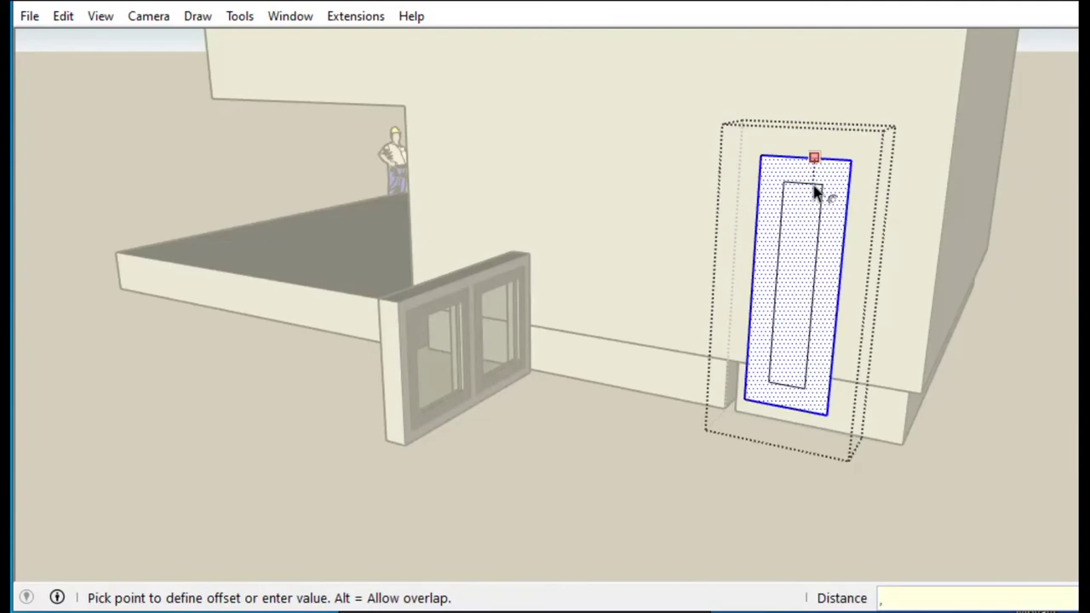
pyautogui.click(815, 161)
pyautogui.press('space')
pyautogui.scroll(3, 815, 188)
pyautogui.press('p')
pyautogui.click(727, 443)
pyautogui.scroll(3, 726, 444)
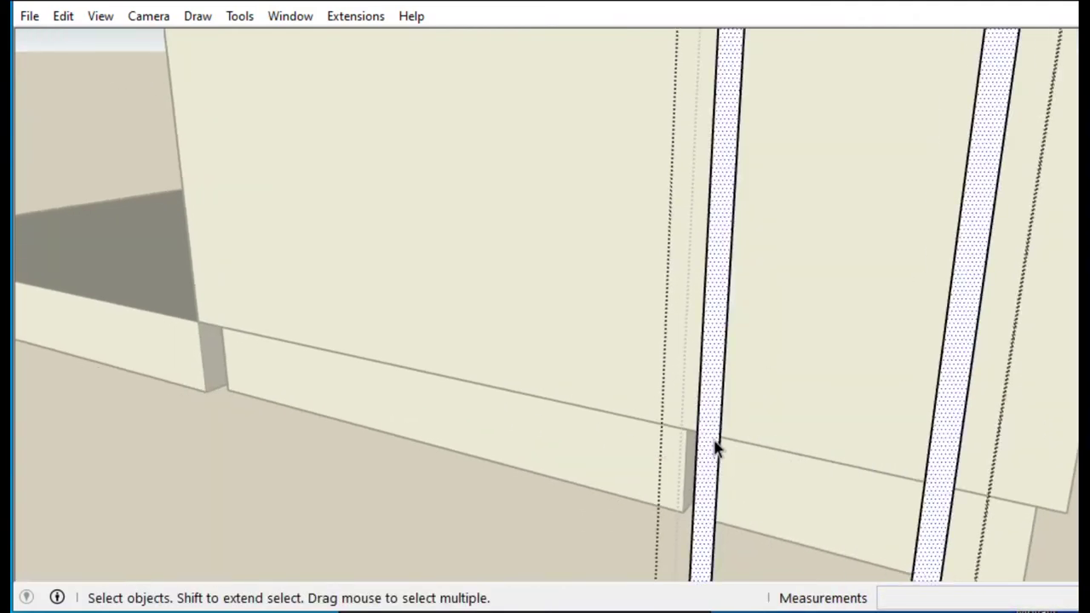
pyautogui.click(737, 431)
pyautogui.press('space')
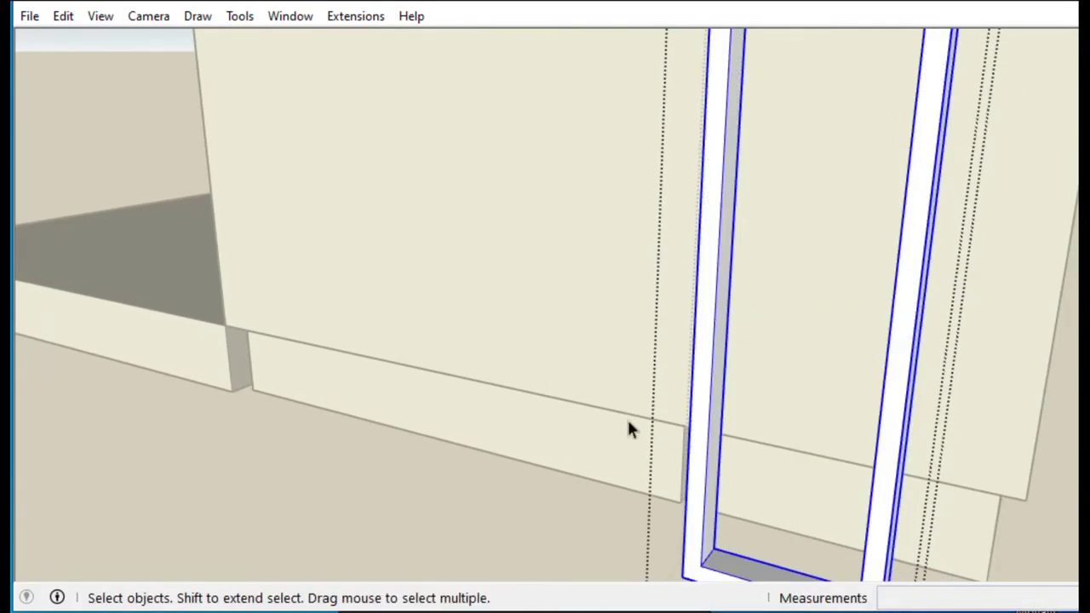
# Start a door panel rectangle at the door frame's top corner.
pyautogui.moveTo(644, 349); pyautogui.dragTo(633, 506, button='middle')
pyautogui.scroll(3, 499, 498)
pyautogui.scroll(-3, 516, 503)
pyautogui.moveTo(516, 504); pyautogui.dragTo(576, 383, button='middle')
pyautogui.press('Escape')
pyautogui.scroll(3, 662, 139)
pyautogui.click(621, 115)
pyautogui.scroll(-3, 624, 109)
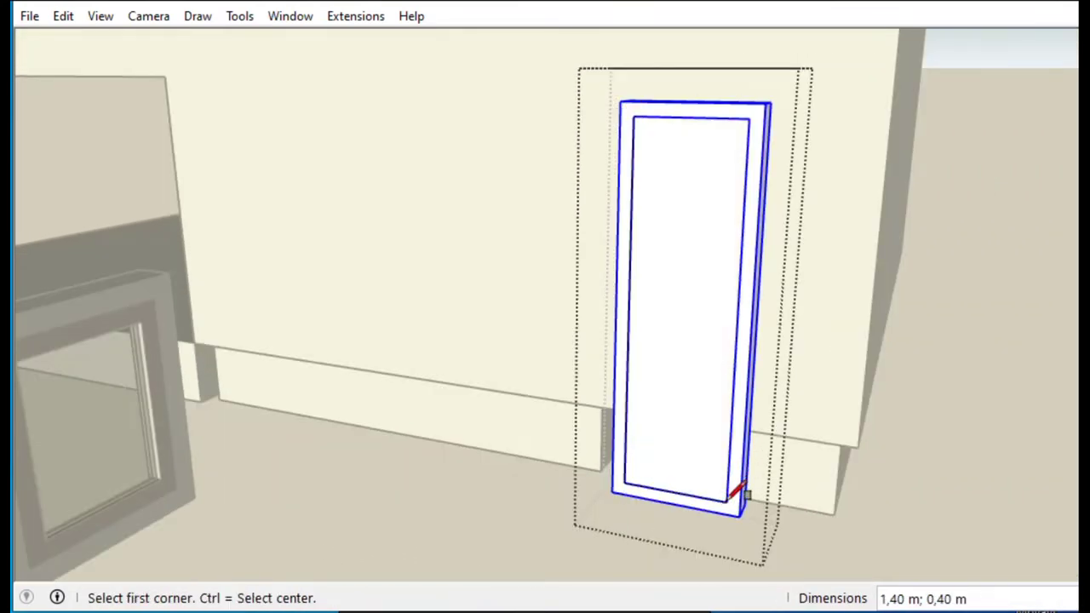
# Inset an offset outline on the door face.
pyautogui.press('Escape')
pyautogui.scroll(2, 690, 154)
pyautogui.press('f')
pyautogui.moveTo(699, 80); pyautogui.dragTo(681, 207)
pyautogui.press('space')
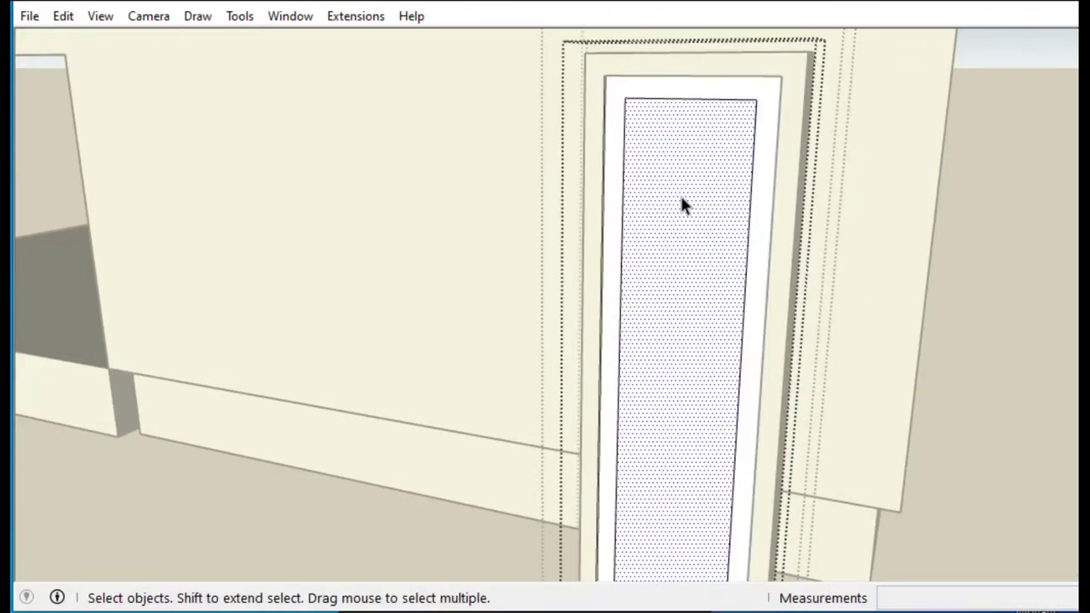
pyautogui.scroll(3, 618, 356)
pyautogui.press('space')
# Draw the door panel rectangle from the door's bottom corner to its top edge.
pyautogui.scroll(-3, 692, 408)
pyautogui.moveTo(691, 408); pyautogui.dragTo(584, 525, button='middle')
pyautogui.scroll(4, 584, 443)
pyautogui.press('r')
pyautogui.click(562, 414)
pyautogui.scroll(-3, 562, 460)
pyautogui.moveTo(562, 477)
pyautogui.mouseDown(button='middle')
pyautogui.moveTo(572, 535)
pyautogui.moveTo(761, 445)
pyautogui.mouseUp(button='middle')
pyautogui.scroll(5, 843, 195)
pyautogui.moveTo(843, 194); pyautogui.dragTo(780, 213, button='middle')
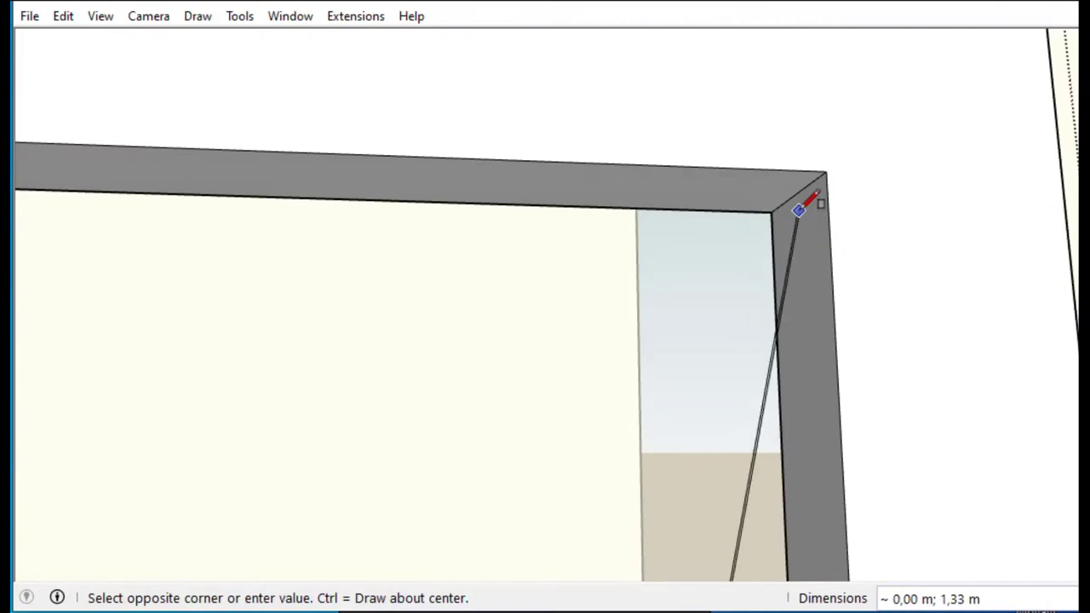
pyautogui.click(799, 227)
pyautogui.rightClick(742, 170)
# Paint the door panel grey glass and select the finished double window.
pyautogui.press('Escape')
pyautogui.press('b')
pyautogui.click(640, 343)
pyautogui.click(908, 208)
pyautogui.click(940, 349)
pyautogui.scroll(-2, 706, 146)
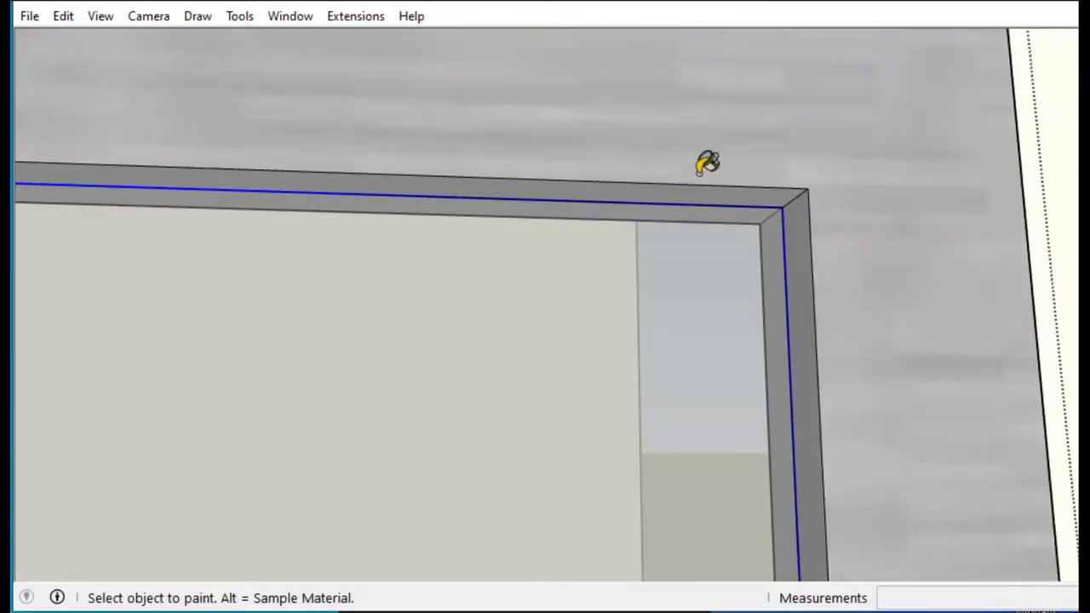
pyautogui.scroll(-3, 740, 256)
pyautogui.moveTo(720, 241); pyautogui.dragTo(621, 418, button='middle')
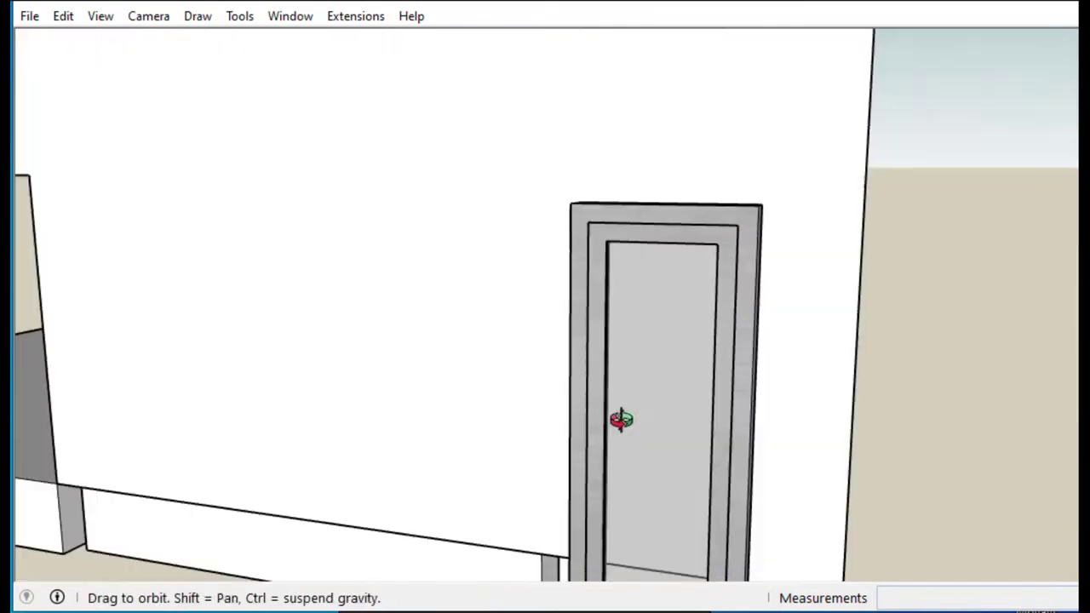
pyautogui.scroll(-5, 469, 477)
pyautogui.scroll(3, 158, 511)
pyautogui.click(159, 511)
# Add the door to the window selection and move them together.
pyautogui.scroll(3, 196, 443)
pyautogui.scroll(-5, 196, 443)
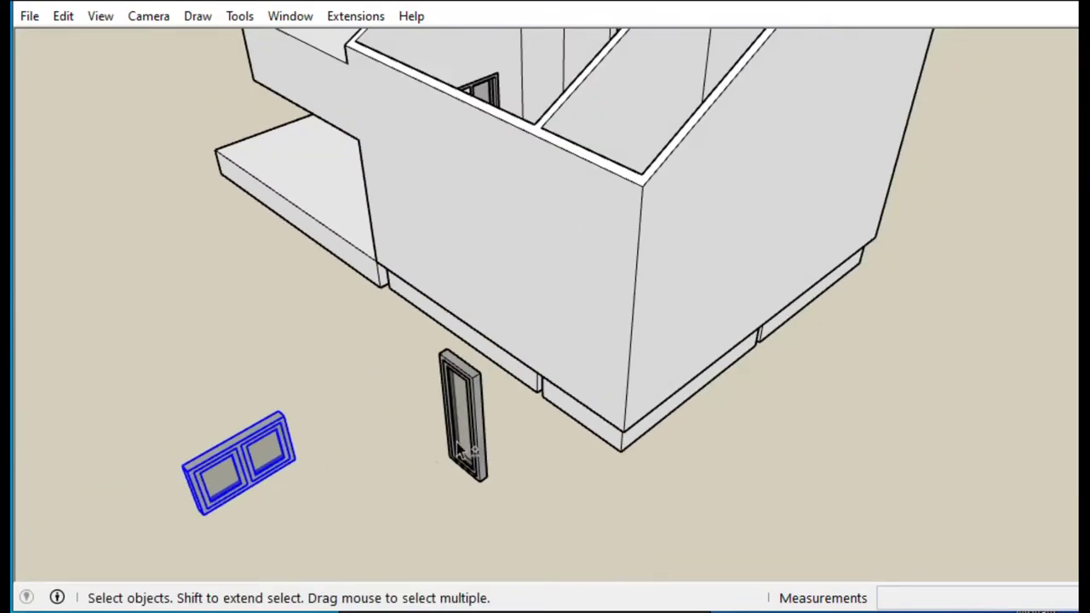
pyautogui.keyDown('shift'); pyautogui.click(456, 442); pyautogui.keyUp('shift')
pyautogui.scroll(-2, 371, 518)
pyautogui.press('m')
pyautogui.scroll(5, 391, 511)
pyautogui.moveTo(391, 511); pyautogui.dragTo(643, 398, button='middle')
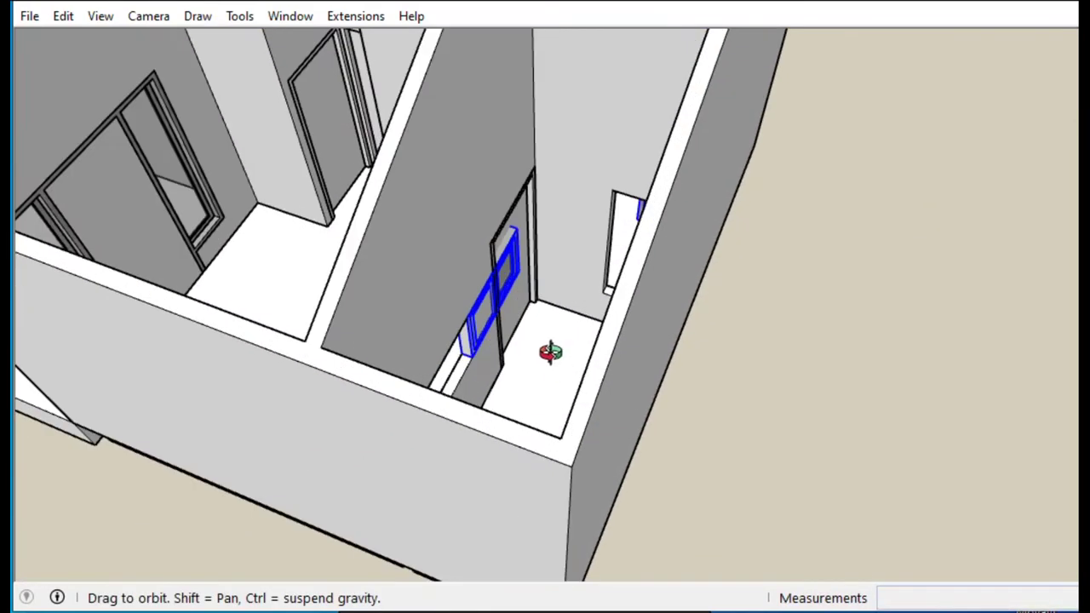
pyautogui.scroll(3, 587, 345)
pyautogui.moveTo(588, 345); pyautogui.dragTo(566, 352, button='middle')
pyautogui.press('space')
pyautogui.scroll(-3, 550, 372)
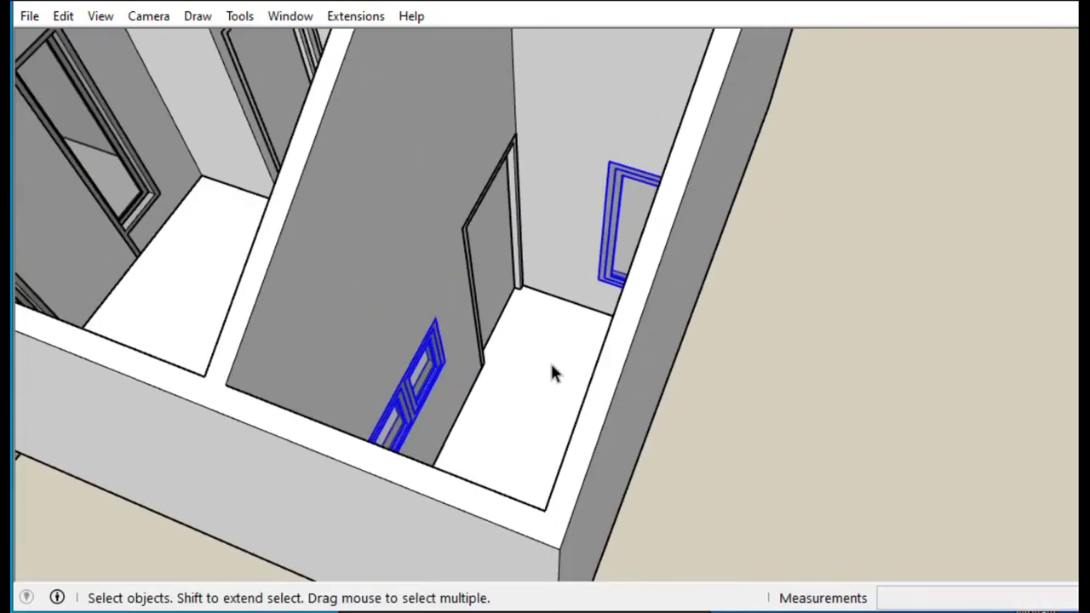
pyautogui.scroll(-3, 759, 349)
# Offset the balcony floor and recess the inner deck 0.10 m, leaving a raised rim.
pyautogui.moveTo(759, 349)
pyautogui.mouseDown(button='middle')
pyautogui.moveTo(712, 555)
pyautogui.moveTo(502, 439)
pyautogui.moveTo(433, 370)
pyautogui.mouseUp(button='middle')
pyautogui.scroll(3, 713, 554)
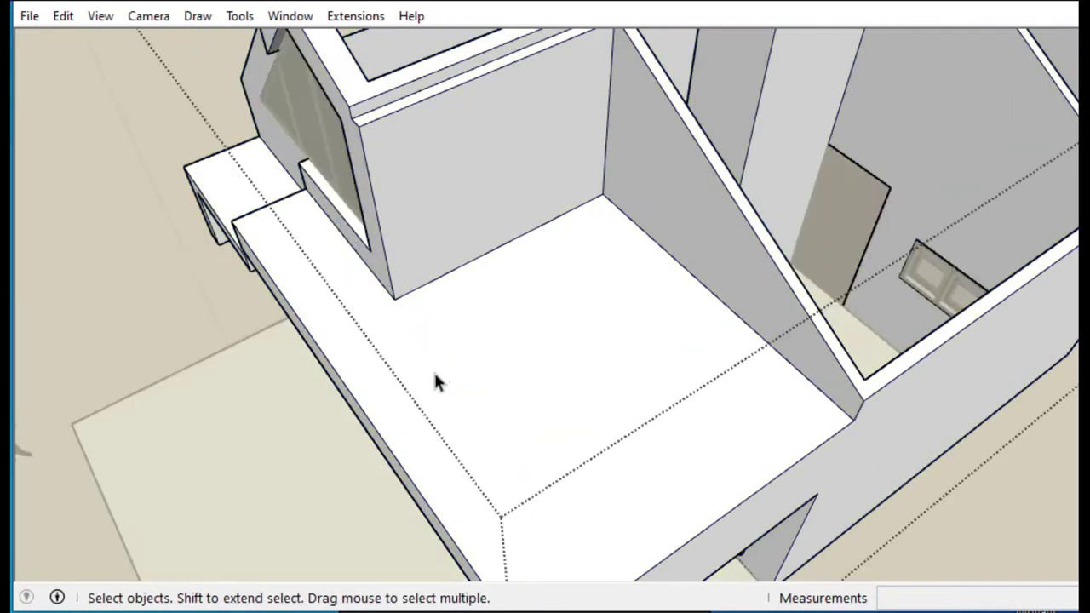
pyautogui.click(434, 369)
pyautogui.press('f')
pyautogui.scroll(2, 448, 293)
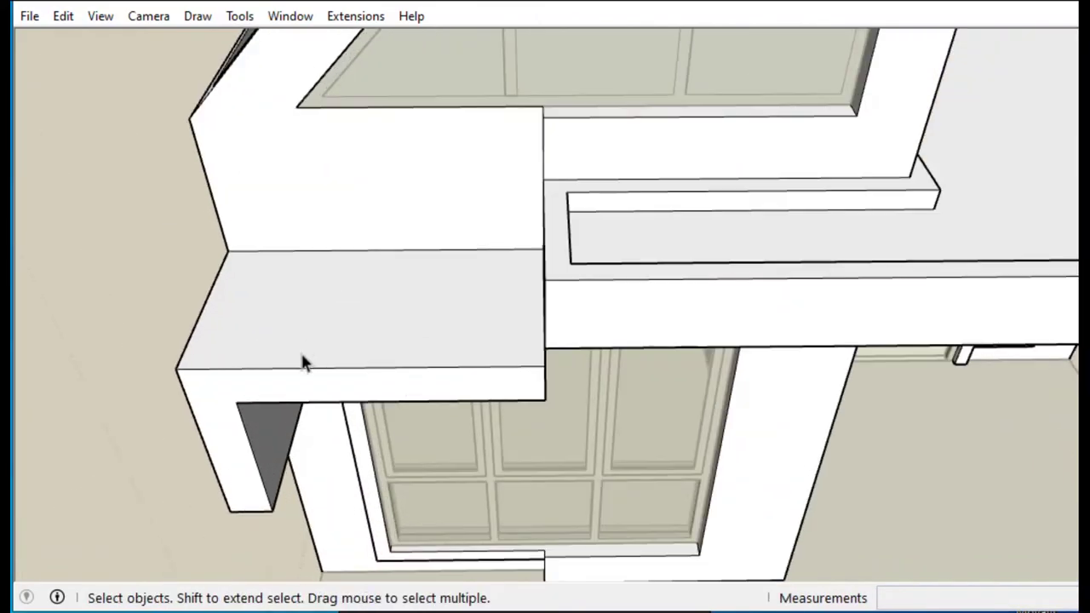
pyautogui.click(306, 349)
pyautogui.press('f')
pyautogui.moveTo(312, 339); pyautogui.dragTo(301, 304)
pyautogui.press('p')
pyautogui.moveTo(301, 304); pyautogui.dragTo(640, 341, button='middle')
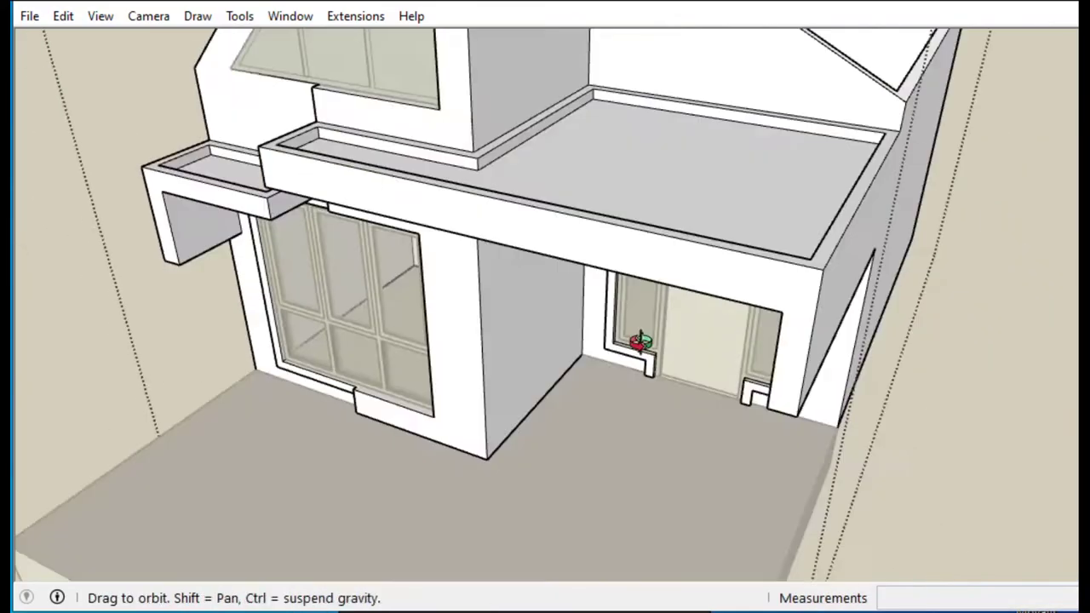
pyautogui.scroll(-5, 932, 514)
# Turn on View > Hidden Geometry and unhide the tiled roof.
pyautogui.click(100, 16)
pyautogui.click(150, 88)
pyautogui.moveTo(366, 341); pyautogui.dragTo(607, 248, button='middle')
pyautogui.scroll(3, 606, 249)
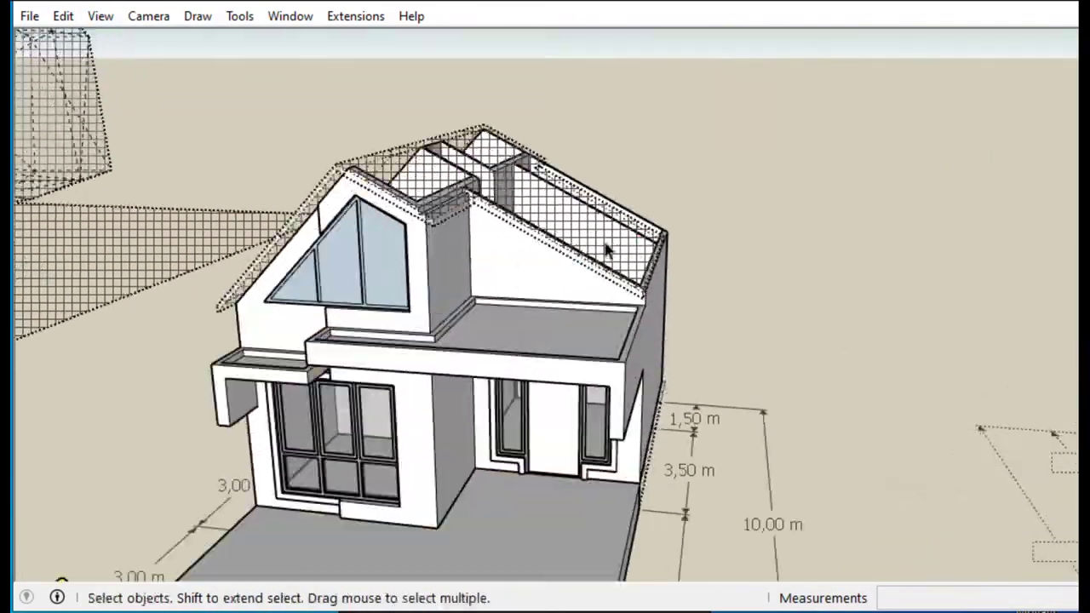
pyautogui.rightClick(606, 249)
pyautogui.click(673, 88)
pyautogui.moveTo(138, 99)
pyautogui.mouseDown(button='middle')
pyautogui.moveTo(394, 312)
pyautogui.moveTo(559, 250)
pyautogui.moveTo(370, 301)
pyautogui.mouseUp(button='middle')
pyautogui.scroll(3, 370, 302)
# Select the house group and choose Color A01 from the Colors library.
pyautogui.scroll(2, 387, 285)
pyautogui.tripleClick(387, 286)
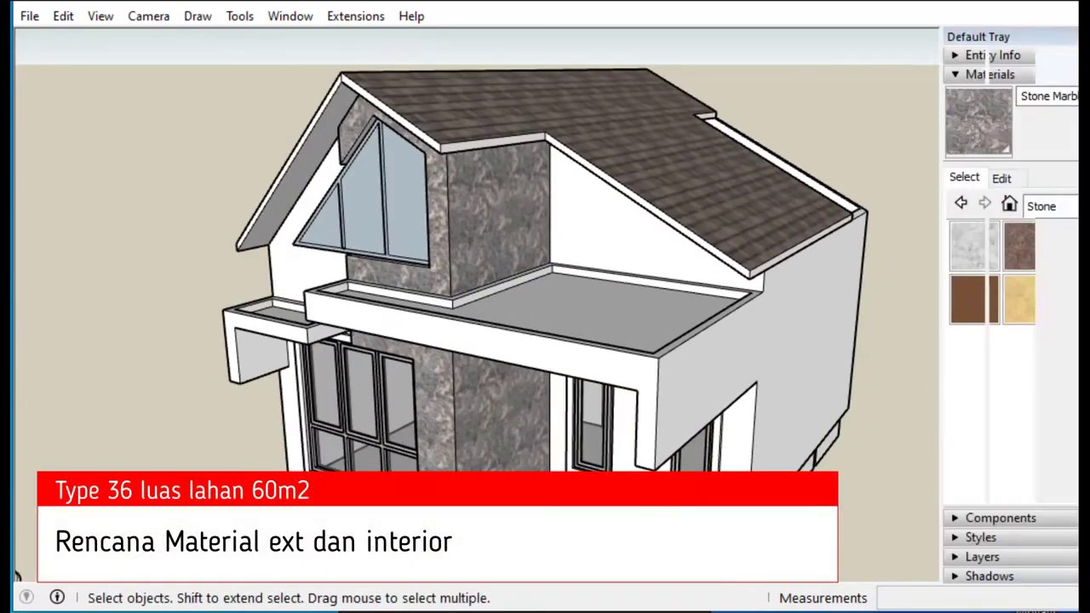
pyautogui.scroll(1, 958, 256)
pyautogui.click(963, 324)
pyautogui.click(849, 255)
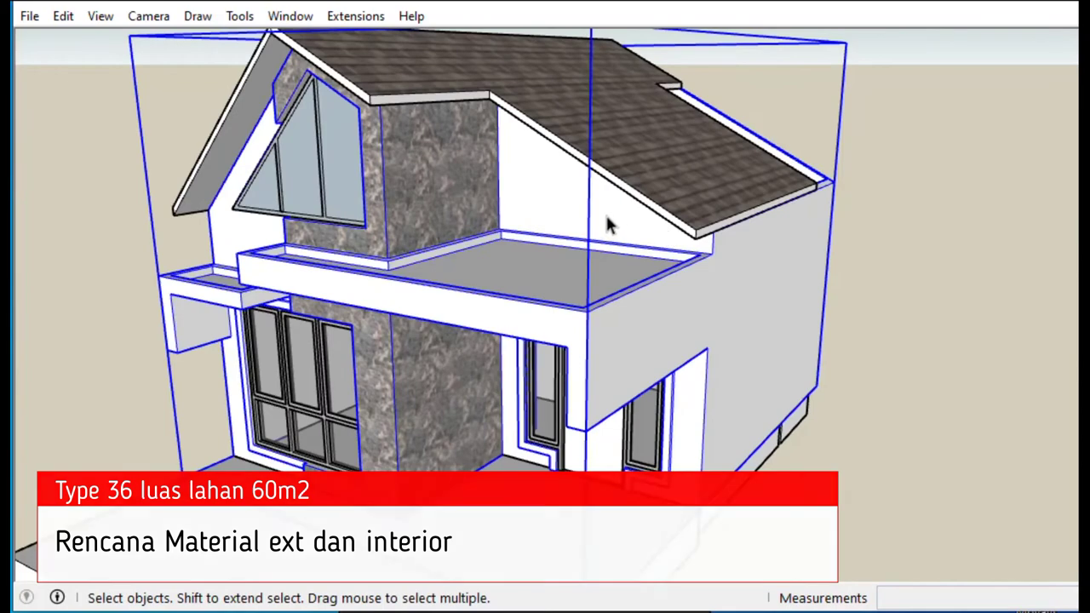
# Open the house group for editing and orbit around the door frames and walls under the slab.
pyautogui.doubleClick(627, 335)
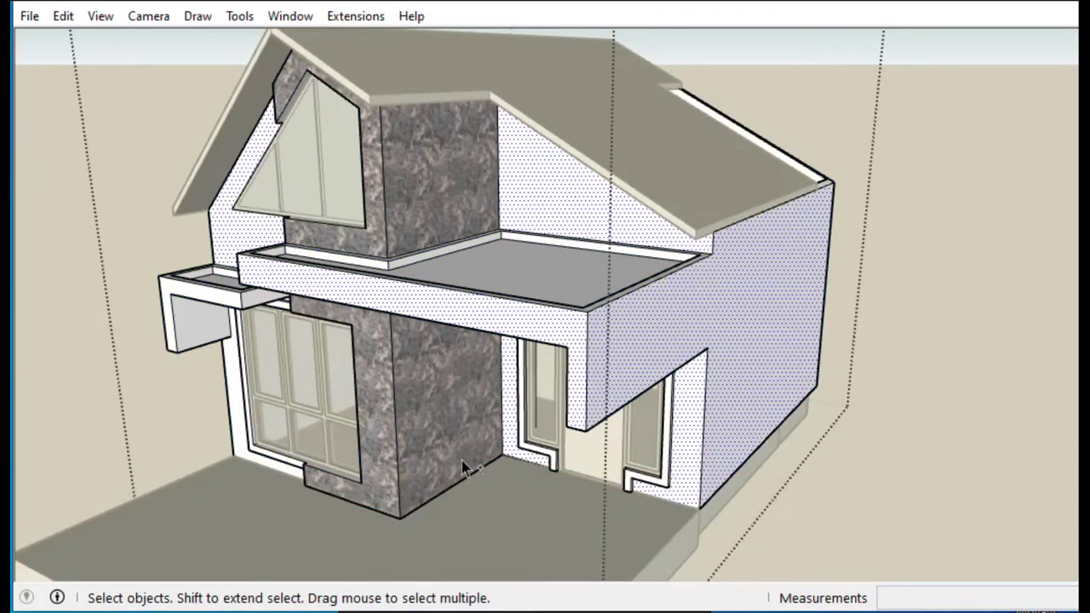
pyautogui.scroll(5, 269, 468)
pyautogui.scroll(-3, 267, 98)
pyautogui.moveTo(730, 195); pyautogui.dragTo(670, 297, button='middle')
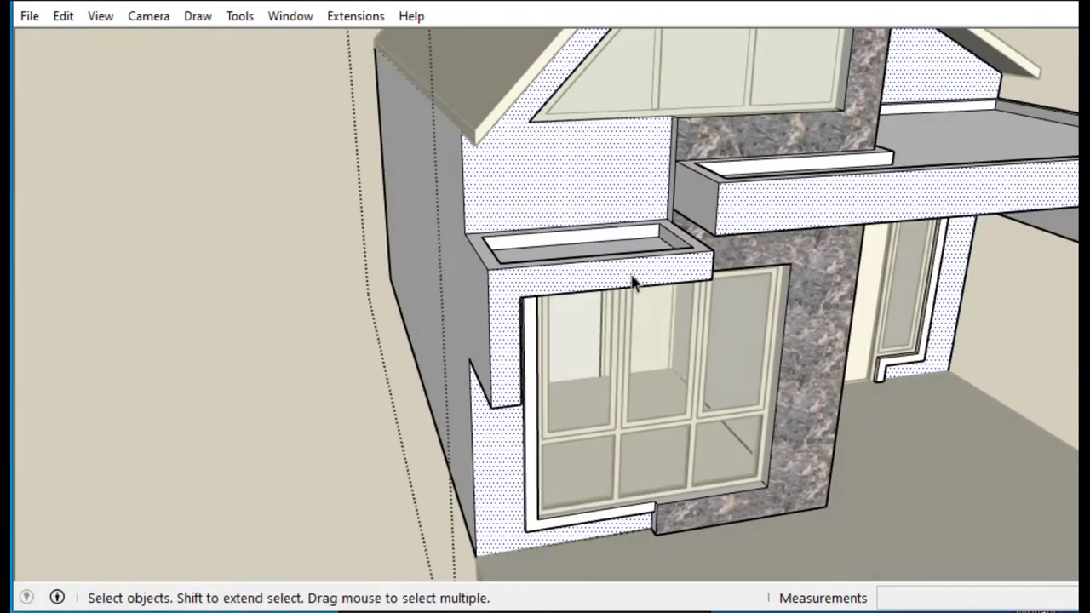
pyautogui.scroll(4, 666, 290)
pyautogui.scroll(-2, 842, 196)
pyautogui.scroll(-2, 766, 221)
pyautogui.scroll(-3, 264, 336)
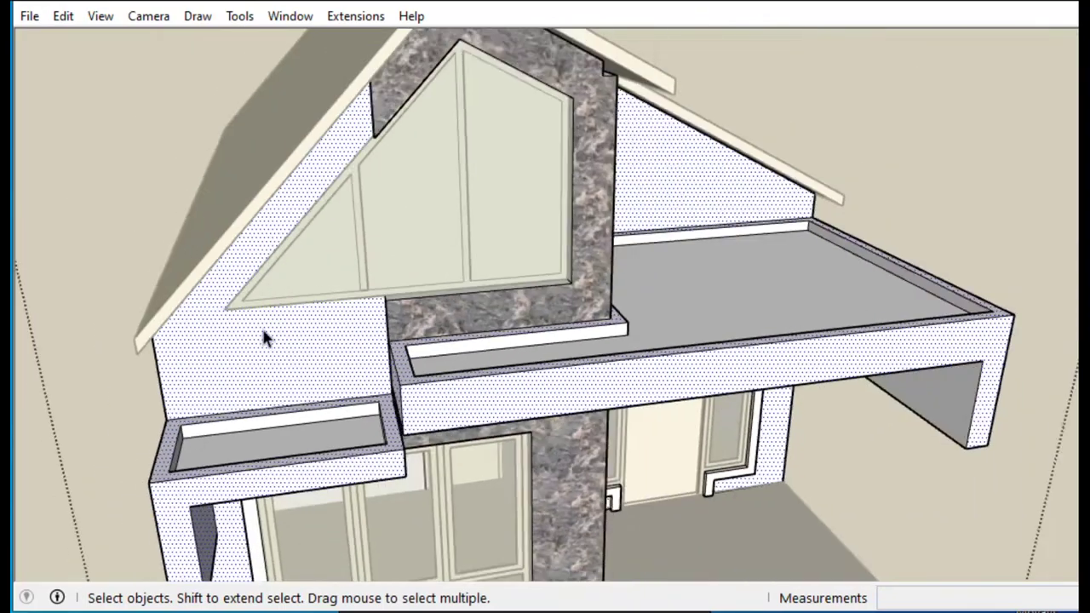
pyautogui.scroll(-2, 571, 477)
pyautogui.moveTo(571, 477); pyautogui.dragTo(481, 437, button='middle')
pyautogui.scroll(4, 481, 436)
pyautogui.scroll(-3, 481, 437)
pyautogui.moveTo(357, 455)
pyautogui.mouseDown(button='middle')
pyautogui.moveTo(608, 404)
pyautogui.moveTo(586, 329)
pyautogui.mouseUp(button='middle')
pyautogui.scroll(2, 586, 329)
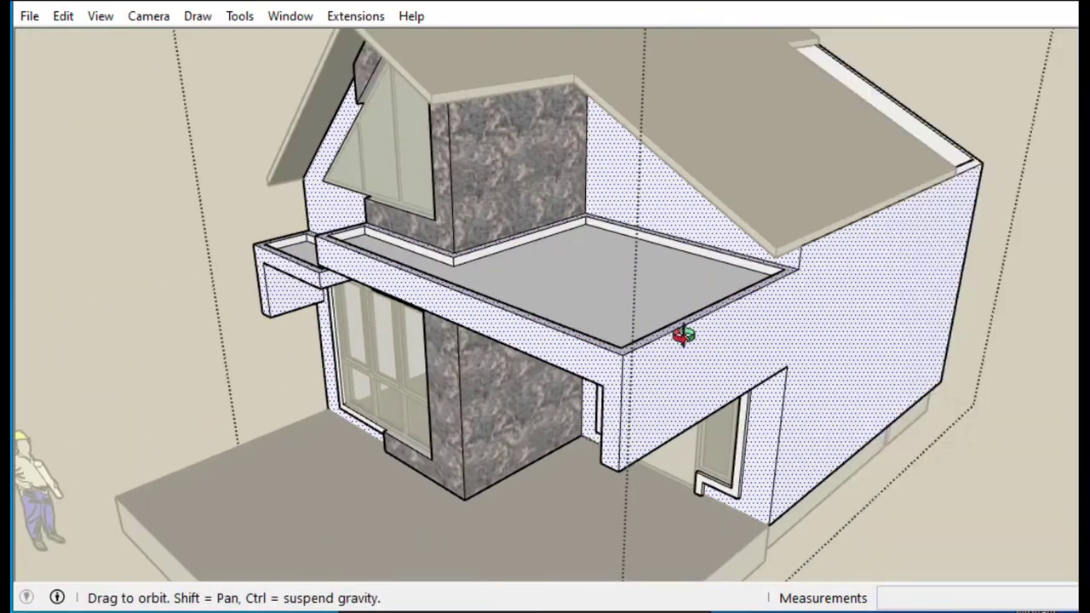
pyautogui.scroll(5, 781, 482)
pyautogui.scroll(3, 798, 475)
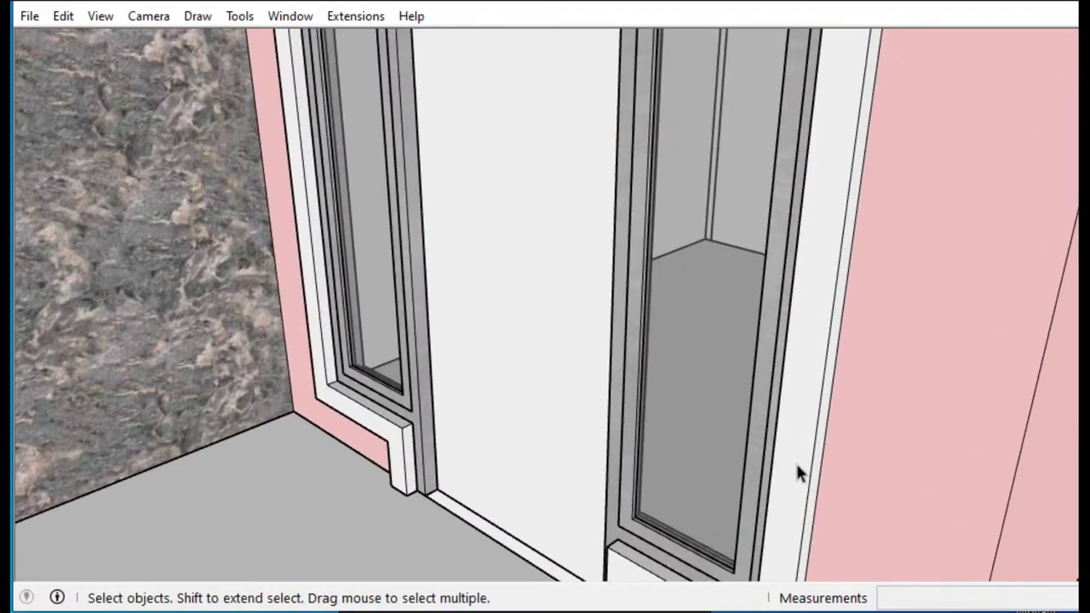
pyautogui.scroll(2, 806, 447)
pyautogui.scroll(2, 809, 452)
pyautogui.moveTo(813, 457); pyautogui.dragTo(613, 574, button='middle')
pyautogui.scroll(3, 615, 511)
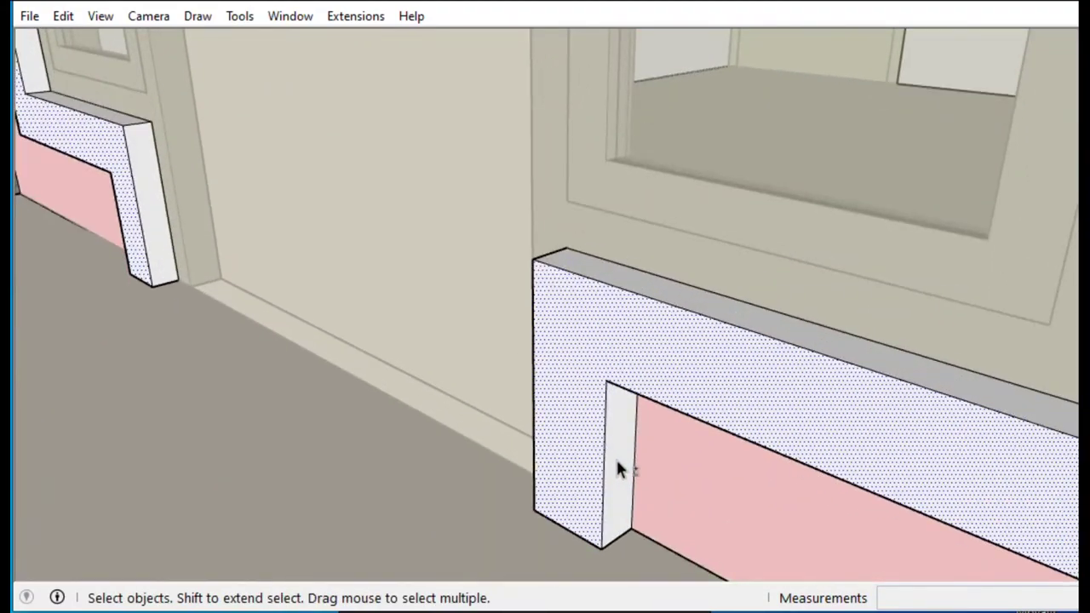
pyautogui.moveTo(166, 254)
pyautogui.mouseDown(button='middle')
pyautogui.moveTo(129, 214)
pyautogui.moveTo(316, 428)
pyautogui.moveTo(244, 462)
pyautogui.mouseUp(button='middle')
pyautogui.scroll(5, 238, 482)
pyautogui.scroll(-5, 237, 483)
pyautogui.moveTo(574, 511)
pyautogui.mouseDown(button='middle')
pyautogui.moveTo(502, 526)
pyautogui.moveTo(505, 151)
pyautogui.mouseUp(button='middle')
pyautogui.scroll(5, 505, 151)
# Choose a grey colour from the Materials colour collection.
pyautogui.press('b')
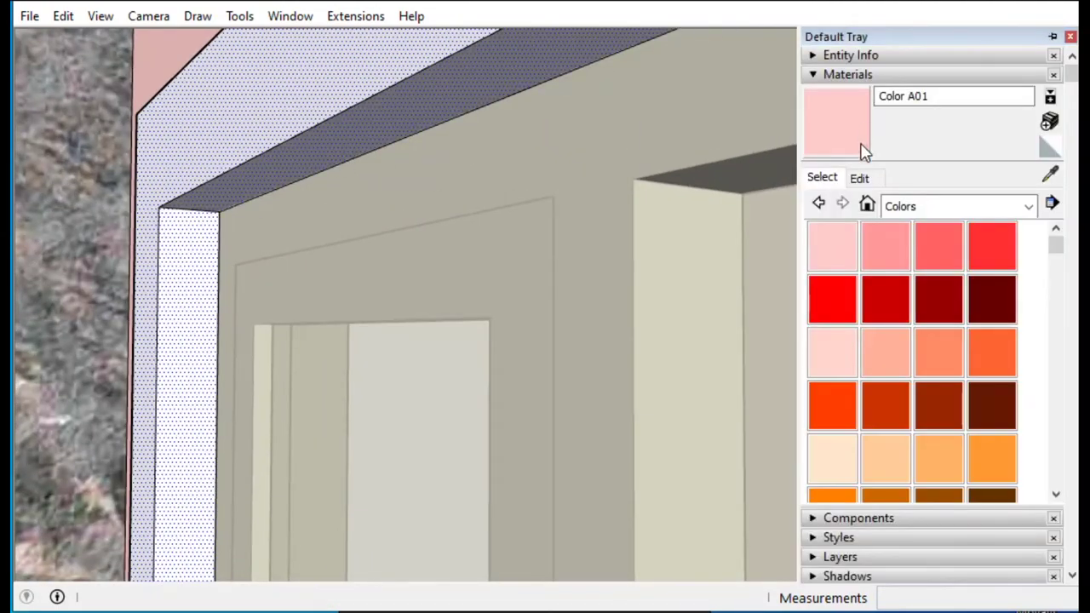
pyautogui.click(920, 208)
pyautogui.scroll(-5, 908, 328)
pyautogui.click(908, 329)
# Orbit to the door frame and paint its jamb darker grey.
pyautogui.moveTo(202, 280)
pyautogui.mouseDown(button='middle')
pyautogui.moveTo(414, 340)
pyautogui.moveTo(167, 260)
pyautogui.moveTo(815, 309)
pyautogui.mouseUp(button='middle')
pyautogui.scroll(5, 855, 323)
pyautogui.scroll(-3, 820, 312)
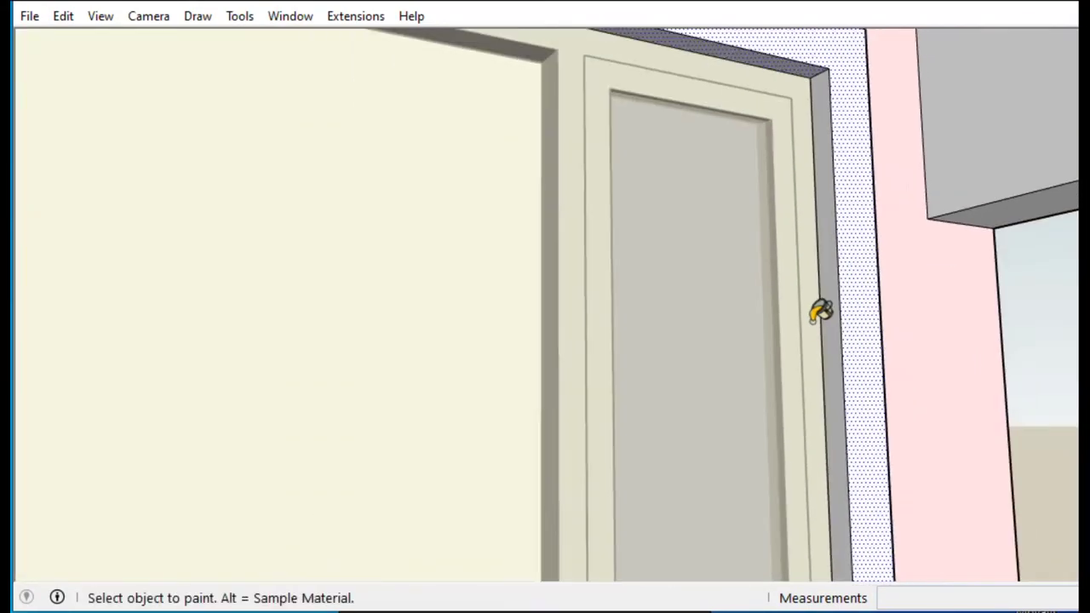
pyautogui.scroll(-2, 815, 335)
pyautogui.scroll(-5, 814, 335)
pyautogui.moveTo(511, 287); pyautogui.dragTo(440, 348, button='middle')
pyautogui.scroll(5, 295, 238)
pyautogui.press('space')
pyautogui.press('b')
pyautogui.click(181, 332)
# Orbit around the wall, window, marble pillar and sill to inspect the finish.
pyautogui.moveTo(180, 333); pyautogui.dragTo(605, 401, button='middle')
pyautogui.press('b')
pyautogui.scroll(-3, 175, 224)
pyautogui.moveTo(176, 224)
pyautogui.mouseDown(button='middle')
pyautogui.moveTo(246, 129)
pyautogui.moveTo(292, 394)
pyautogui.moveTo(201, 555)
pyautogui.mouseUp(button='middle')
pyautogui.press('space')
pyautogui.scroll(5, 593, 439)
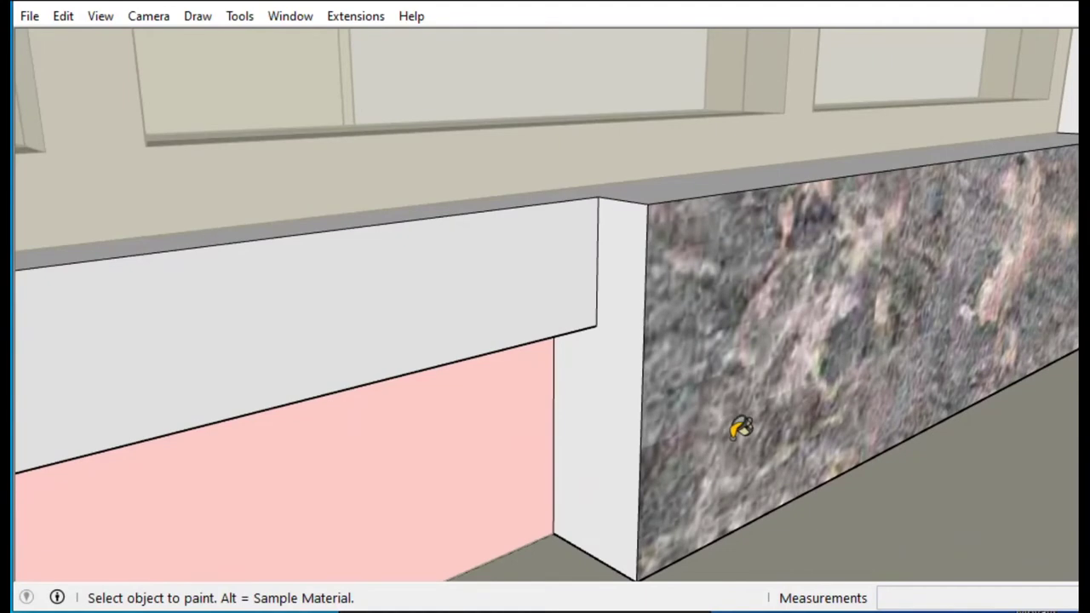
pyautogui.scroll(-5, 357, 377)
pyautogui.moveTo(358, 378)
pyautogui.mouseDown(button='middle')
pyautogui.moveTo(292, 268)
pyautogui.moveTo(270, 336)
pyautogui.moveTo(271, 313)
pyautogui.moveTo(372, 227)
pyautogui.moveTo(275, 327)
pyautogui.moveTo(1022, 293)
pyautogui.mouseUp(button='middle')
pyautogui.scroll(-5, 959, 307)
pyautogui.moveTo(937, 250)
pyautogui.mouseDown(button='middle')
pyautogui.moveTo(878, 414)
pyautogui.moveTo(764, 92)
pyautogui.moveTo(658, 10)
pyautogui.mouseUp(button='middle')
pyautogui.scroll(-5, 599, 68)
pyautogui.press('space')
# Orbit over the house past the dormer roof to the front porch corner.
pyautogui.moveTo(528, 318)
pyautogui.mouseDown(button='middle')
pyautogui.moveTo(406, 247)
pyautogui.moveTo(525, 576)
pyautogui.mouseUp(button='middle')
pyautogui.scroll(5, 819, 264)
pyautogui.scroll(3, 819, 264)
pyautogui.moveTo(815, 378)
pyautogui.mouseDown(button='middle')
pyautogui.moveTo(839, 316)
pyautogui.moveTo(698, 349)
pyautogui.mouseUp(button='middle')
pyautogui.moveTo(912, 383); pyautogui.dragTo(368, 63, button='middle')
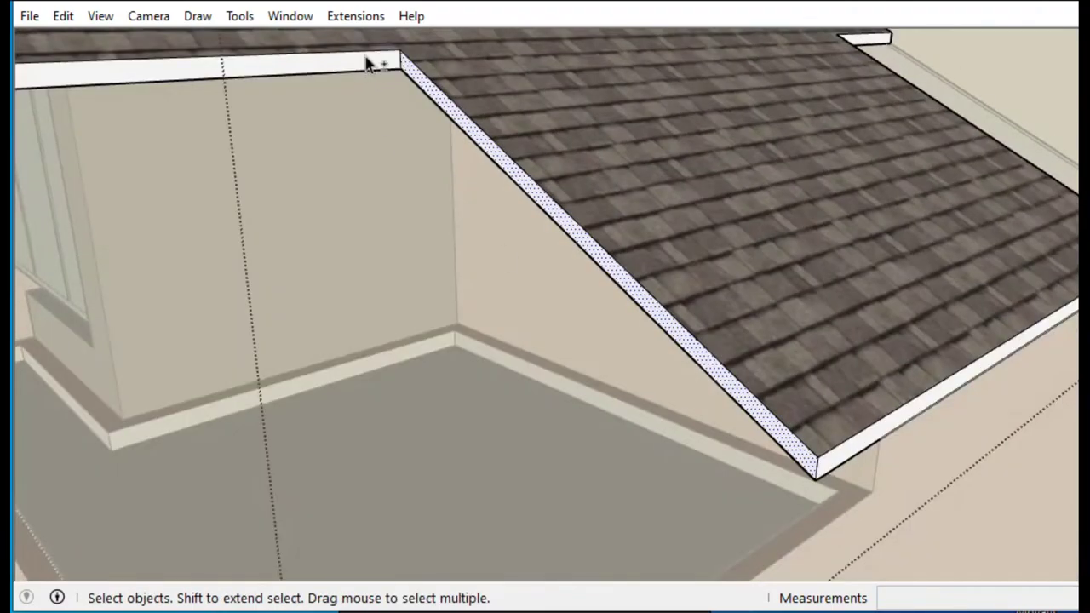
pyautogui.scroll(3, 617, 342)
pyautogui.scroll(2, 418, 397)
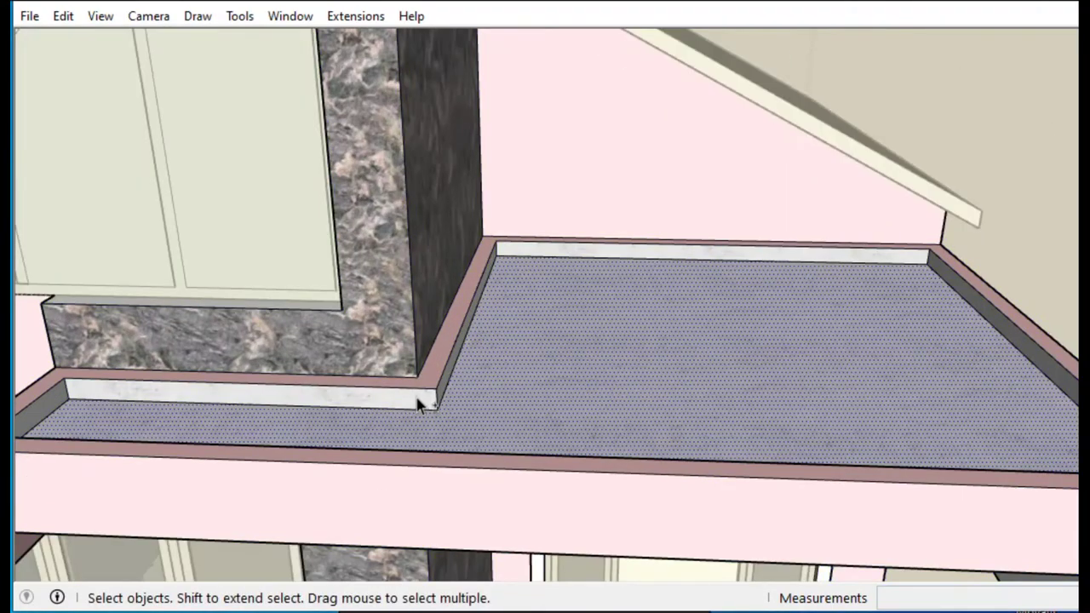
pyautogui.scroll(2, 749, 390)
pyautogui.moveTo(750, 390); pyautogui.dragTo(511, 487, button='middle')
pyautogui.press('b')
pyautogui.scroll(3, 462, 458)
pyautogui.scroll(-3, 616, 329)
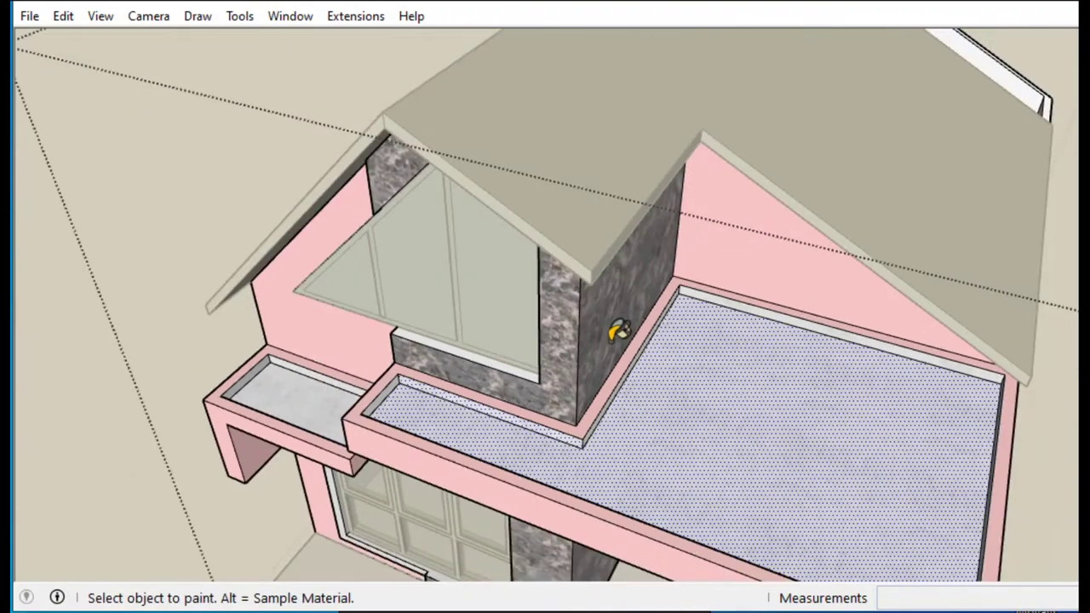
pyautogui.moveTo(615, 329); pyautogui.dragTo(684, 273, button='middle')
pyautogui.scroll(3, 684, 272)
pyautogui.scroll(-2, 772, 219)
pyautogui.moveTo(772, 182); pyautogui.dragTo(144, 370, button='middle')
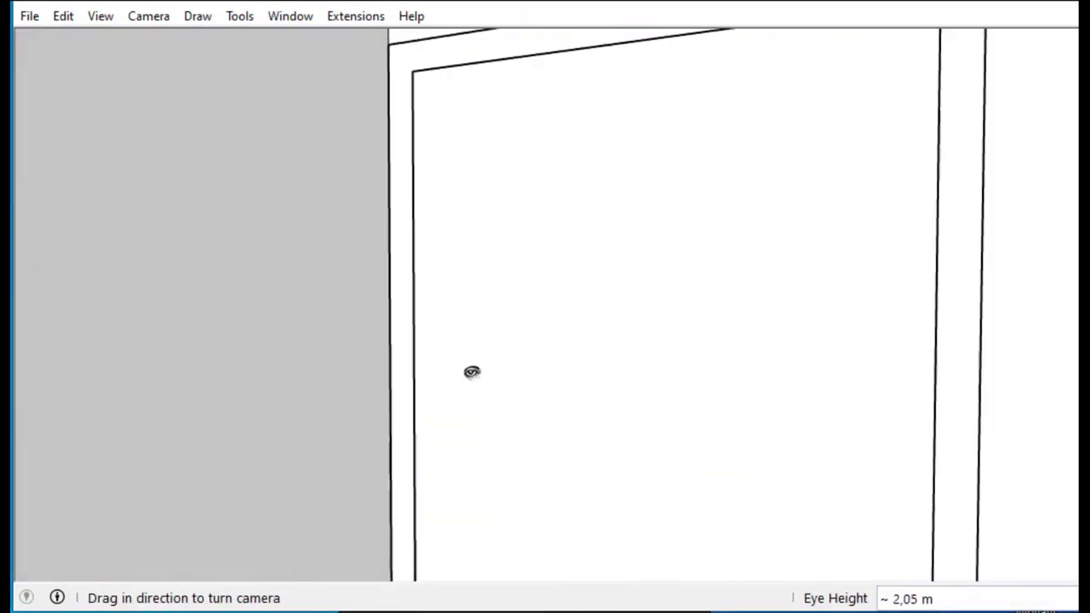
# Paint the interior door beige with Color A02.
pyautogui.moveTo(469, 372)
pyautogui.mouseDown()
pyautogui.moveTo(397, 486)
pyautogui.moveTo(469, 357)
pyautogui.mouseUp()
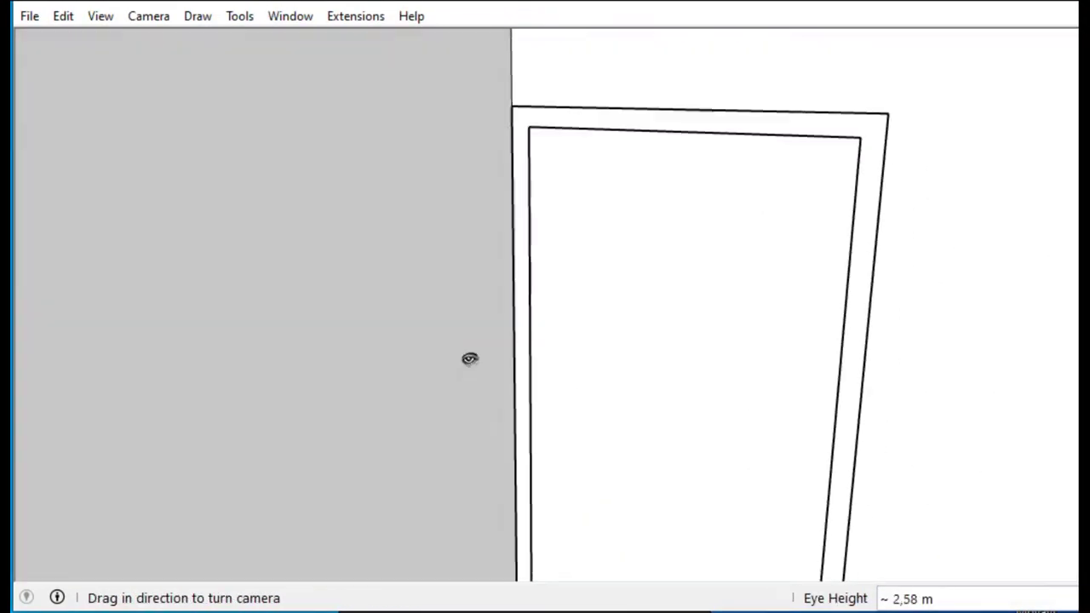
pyautogui.click(894, 250)
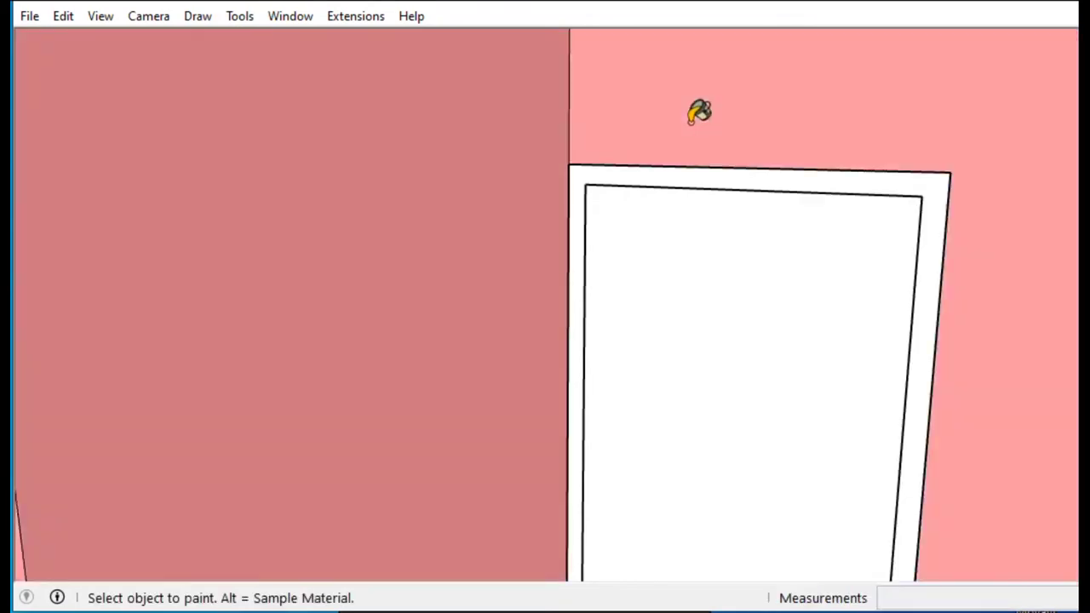
pyautogui.click(691, 119)
# Paint the wall above the door pink with Color A03, then look around the room.
pyautogui.press('b')
pyautogui.click(945, 243)
pyautogui.click(649, 126)
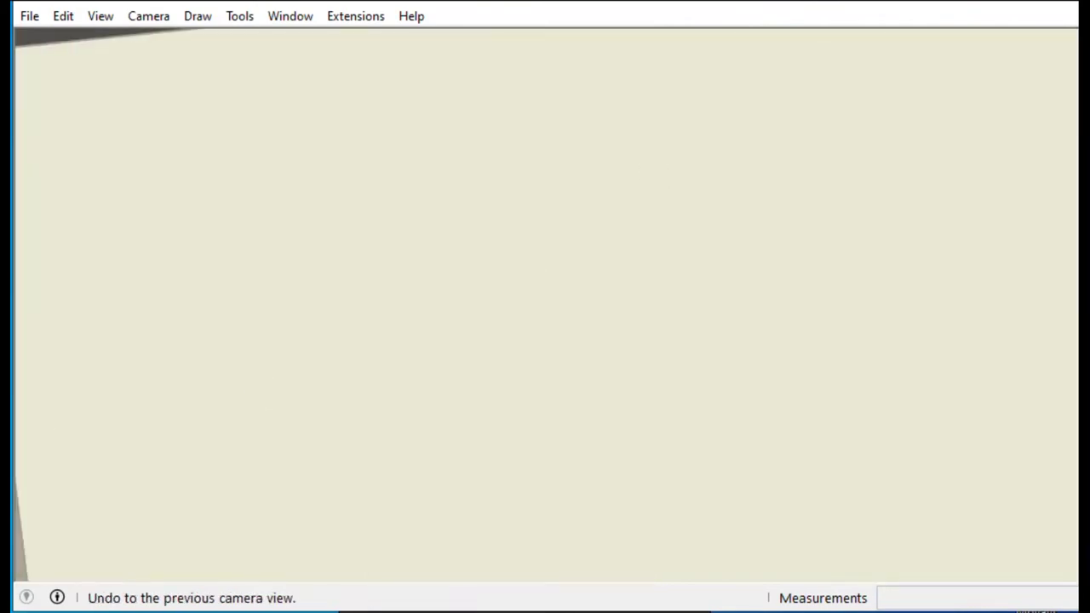
pyautogui.moveTo(329, 316); pyautogui.dragTo(489, 309, button='middle')
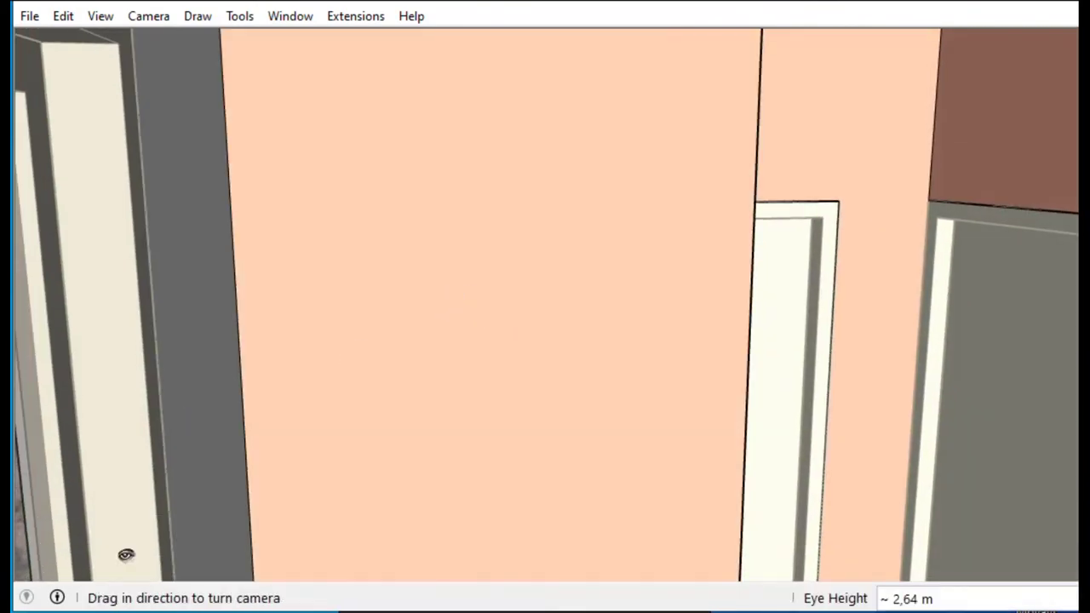
pyautogui.moveTo(126, 555)
pyautogui.mouseDown()
pyautogui.moveTo(565, 365)
pyautogui.moveTo(562, 127)
pyautogui.moveTo(1041, 300)
pyautogui.mouseUp()
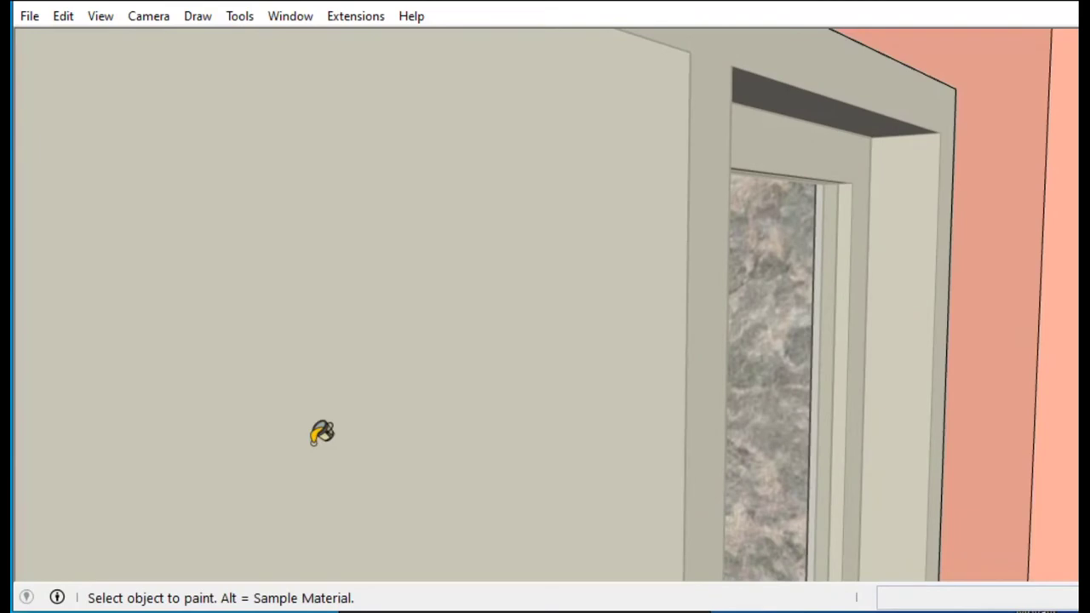
pyautogui.moveTo(620, 335)
pyautogui.mouseDown(button='middle')
pyautogui.moveTo(732, 289)
pyautogui.moveTo(523, 236)
pyautogui.moveTo(422, 345)
pyautogui.moveTo(771, 384)
pyautogui.moveTo(633, 346)
pyautogui.moveTo(796, 319)
pyautogui.moveTo(562, 148)
pyautogui.moveTo(502, 367)
pyautogui.moveTo(648, 376)
pyautogui.moveTo(650, 414)
pyautogui.moveTo(742, 346)
pyautogui.moveTo(645, 421)
pyautogui.moveTo(718, 394)
pyautogui.mouseUp(button='middle')
pyautogui.moveTo(718, 395)
pyautogui.mouseDown()
pyautogui.moveTo(919, 324)
pyautogui.moveTo(846, 501)
pyautogui.moveTo(883, 397)
pyautogui.moveTo(845, 439)
pyautogui.moveTo(971, 316)
pyautogui.moveTo(786, 239)
pyautogui.moveTo(754, 307)
pyautogui.mouseUp()
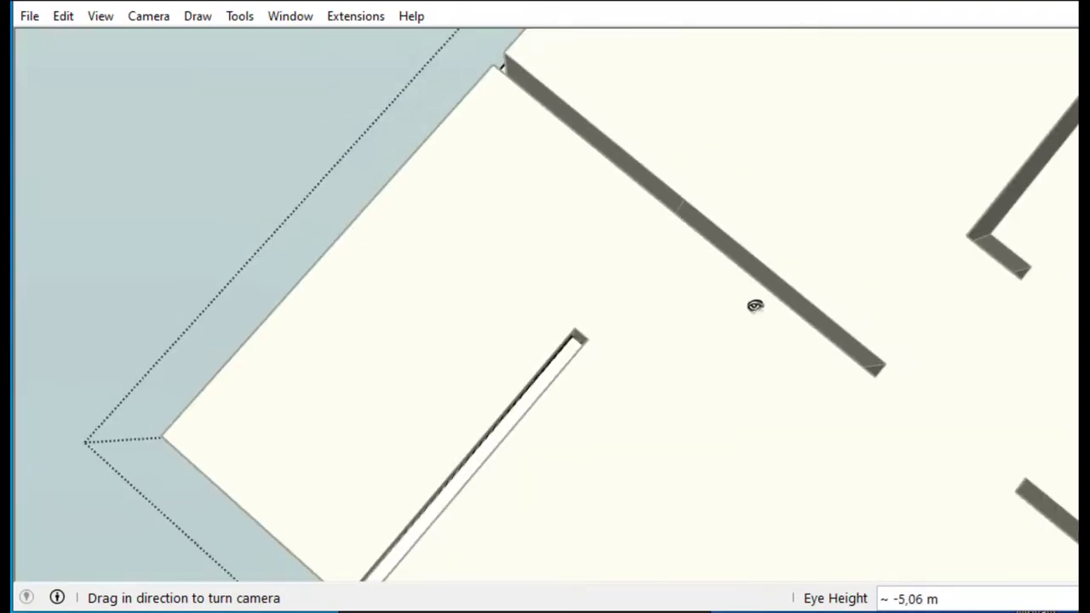
pyautogui.press('space')
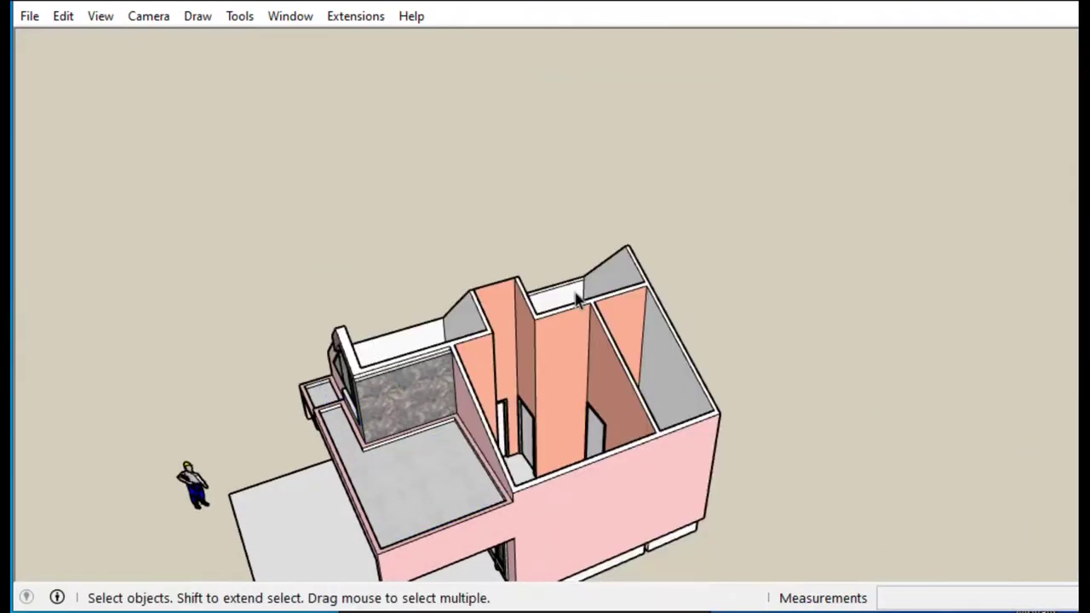
# Orbit the house to a top-down view looking into its rooms.
pyautogui.moveTo(554, 459); pyautogui.dragTo(675, 465, button='middle')
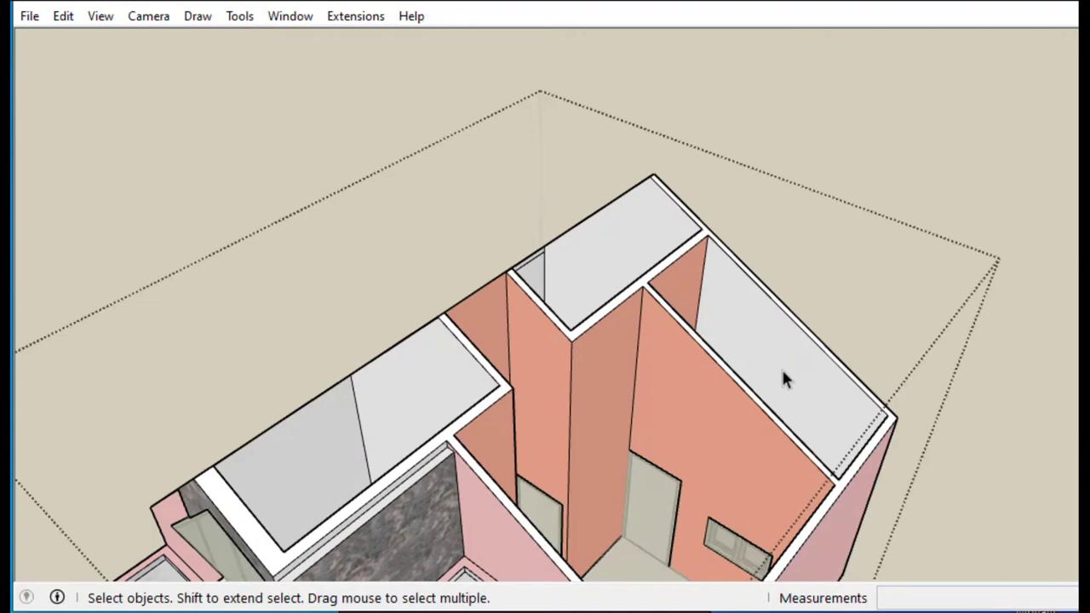
pyautogui.moveTo(420, 366)
pyautogui.mouseDown(button='middle')
pyautogui.moveTo(486, 487)
pyautogui.moveTo(862, 460)
pyautogui.mouseUp(button='middle')
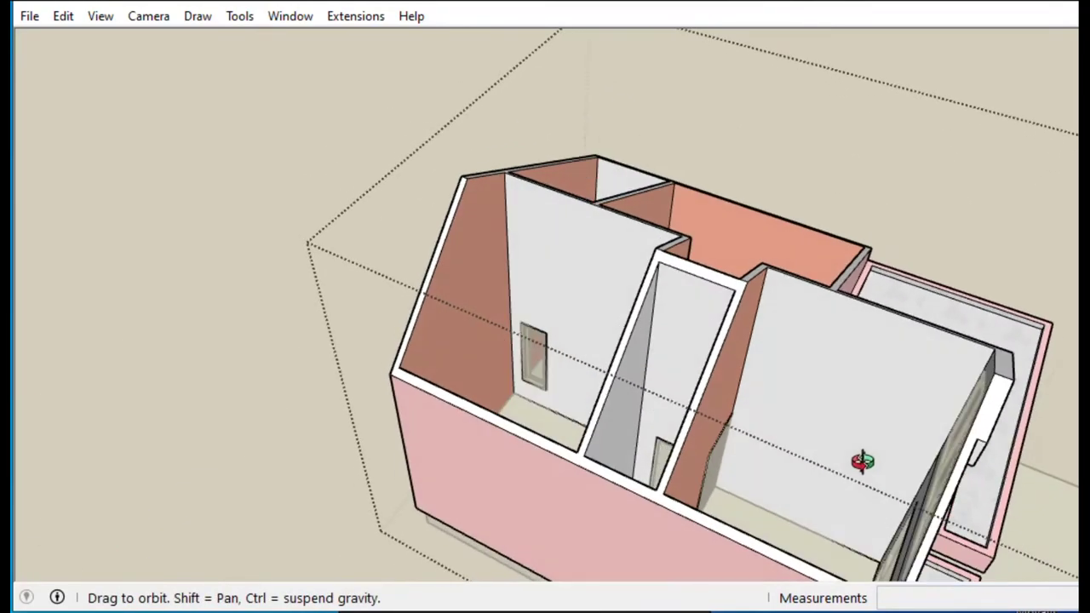
pyautogui.moveTo(630, 372)
pyautogui.mouseDown(button='middle')
pyautogui.moveTo(526, 384)
pyautogui.moveTo(562, 190)
pyautogui.mouseUp(button='middle')
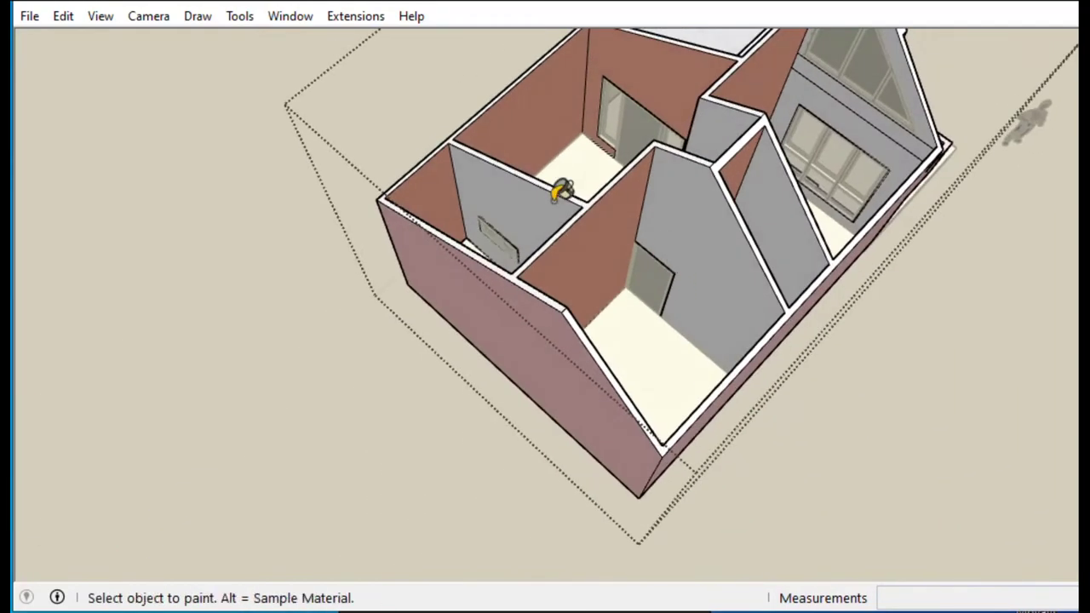
pyautogui.scroll(-1, 883, 139)
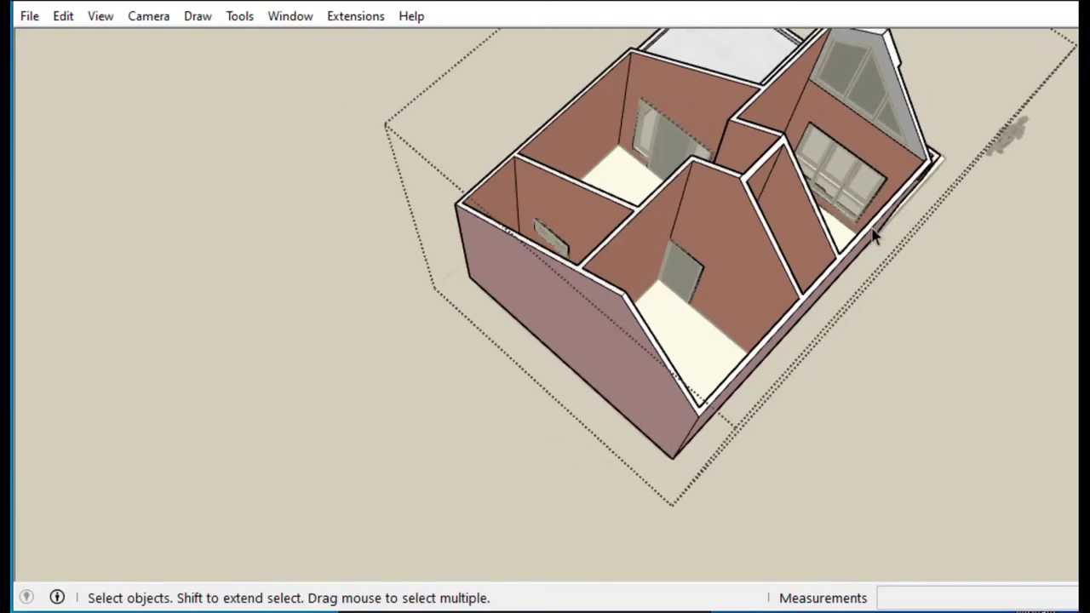
pyautogui.scroll(4, 895, 179)
pyautogui.scroll(2, 920, 204)
pyautogui.scroll(2, 996, 410)
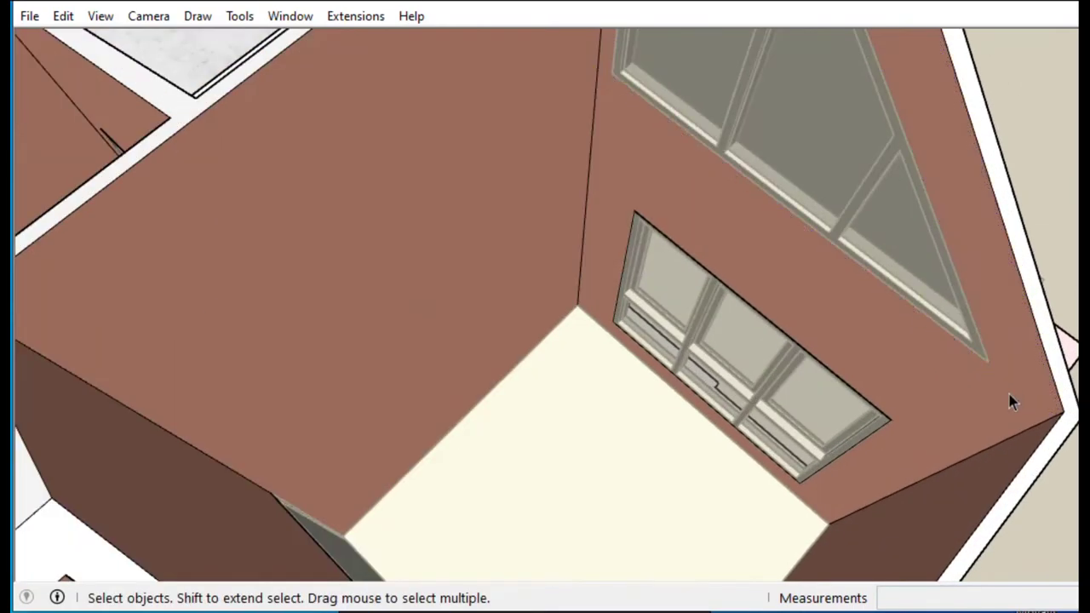
pyautogui.scroll(-5, 1012, 402)
pyautogui.scroll(3, 615, 389)
pyautogui.moveTo(616, 390)
pyautogui.mouseDown(button='middle')
pyautogui.moveTo(508, 323)
pyautogui.moveTo(645, 300)
pyautogui.mouseUp(button='middle')
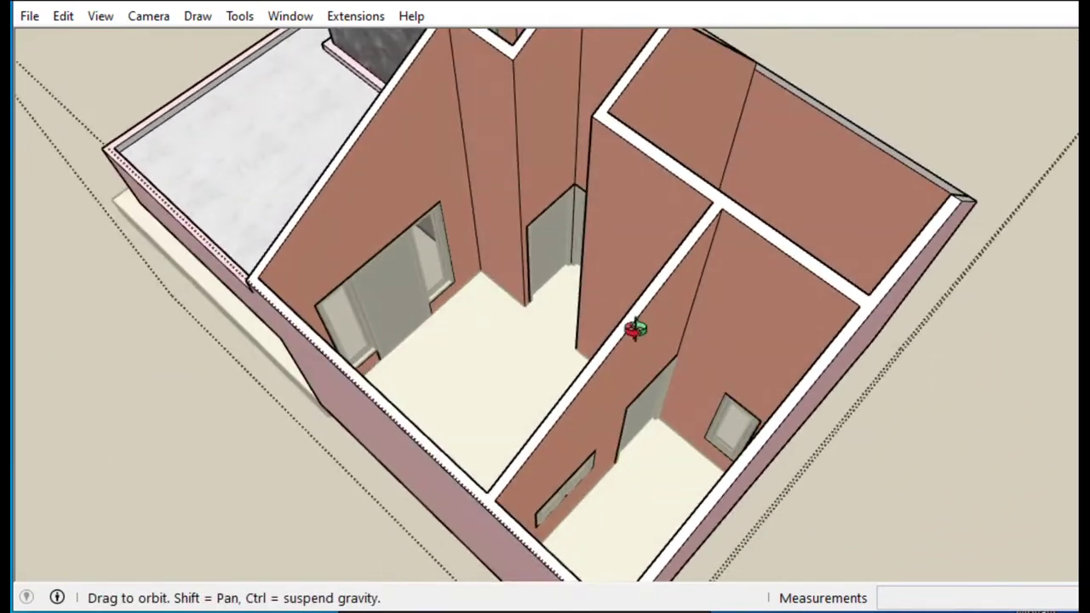
pyautogui.scroll(3, 534, 324)
pyautogui.scroll(3, 606, 341)
# Pick the brown wood material and paint the door by the corridor with it.
pyautogui.click(602, 339)
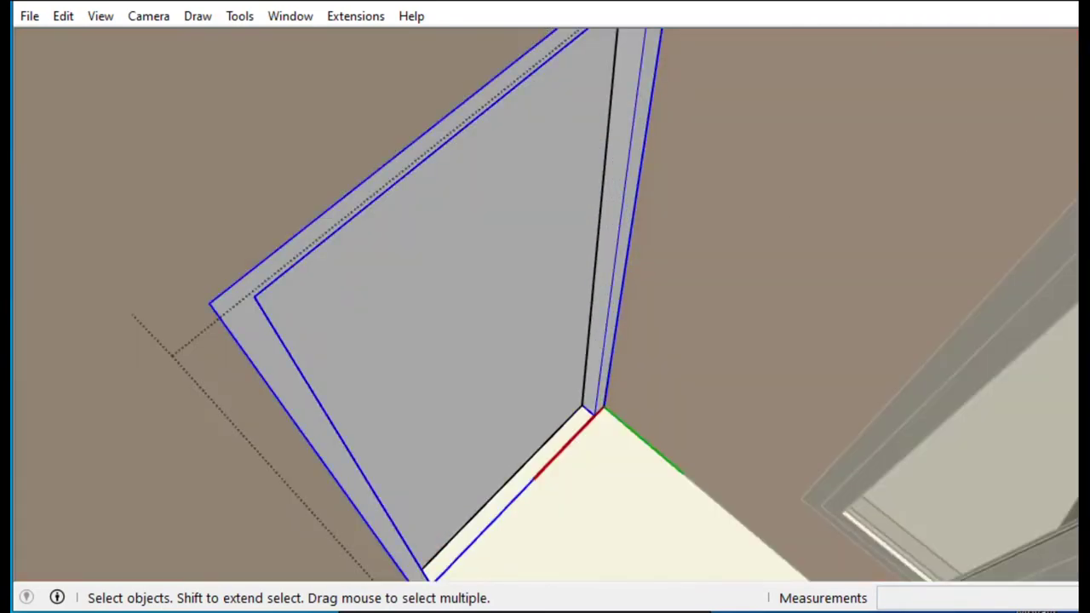
pyautogui.press('b')
pyautogui.click(937, 277)
pyautogui.press('b')
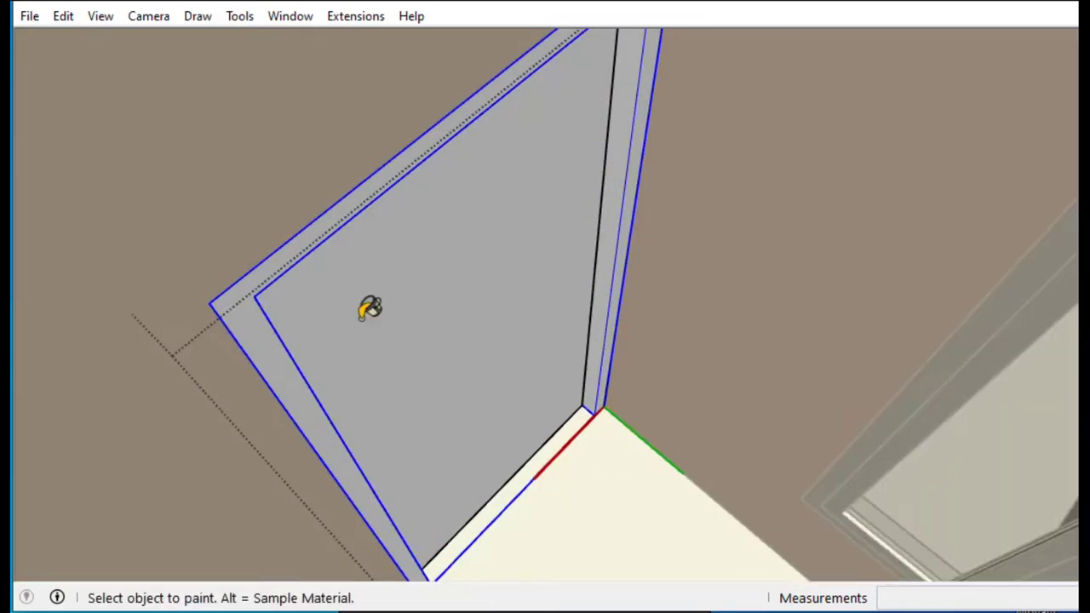
pyautogui.scroll(-2, 559, 236)
pyautogui.scroll(-5, 568, 457)
pyautogui.moveTo(545, 516); pyautogui.dragTo(530, 258, button='middle')
pyautogui.scroll(5, 504, 277)
pyautogui.press('space')
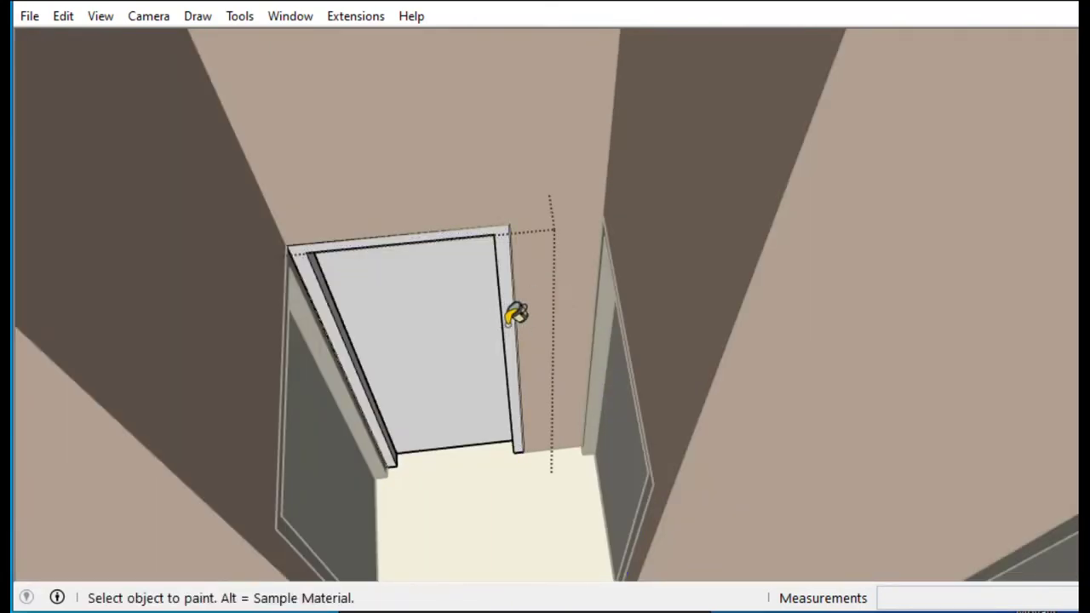
pyautogui.scroll(-5, 515, 315)
pyautogui.moveTo(511, 316)
pyautogui.mouseDown(button='middle')
pyautogui.moveTo(586, 361)
pyautogui.moveTo(554, 341)
pyautogui.mouseUp(button='middle')
pyautogui.press('space')
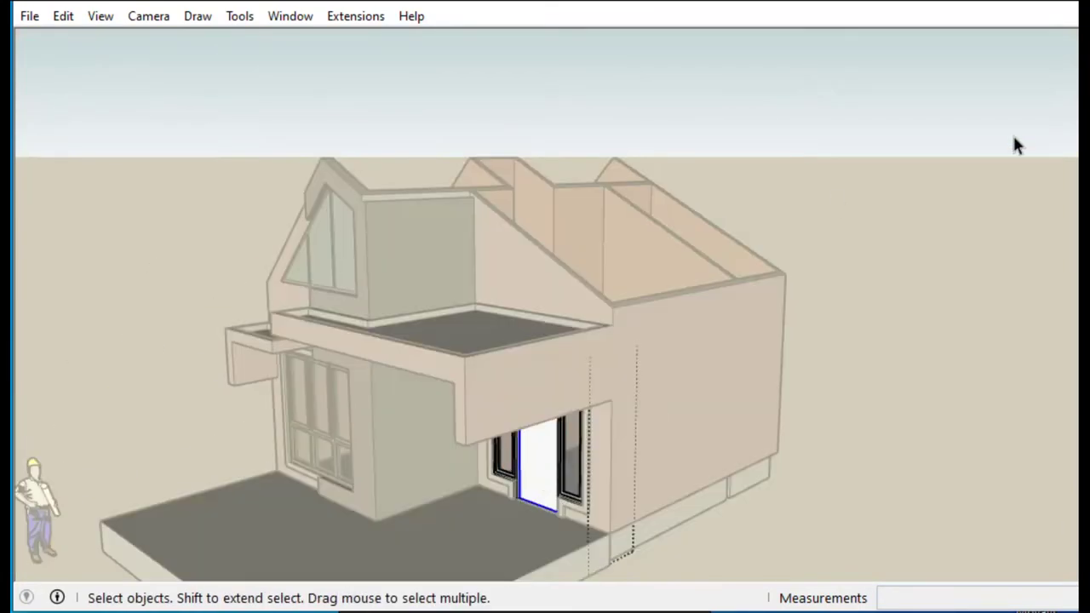
pyautogui.click(567, 450)
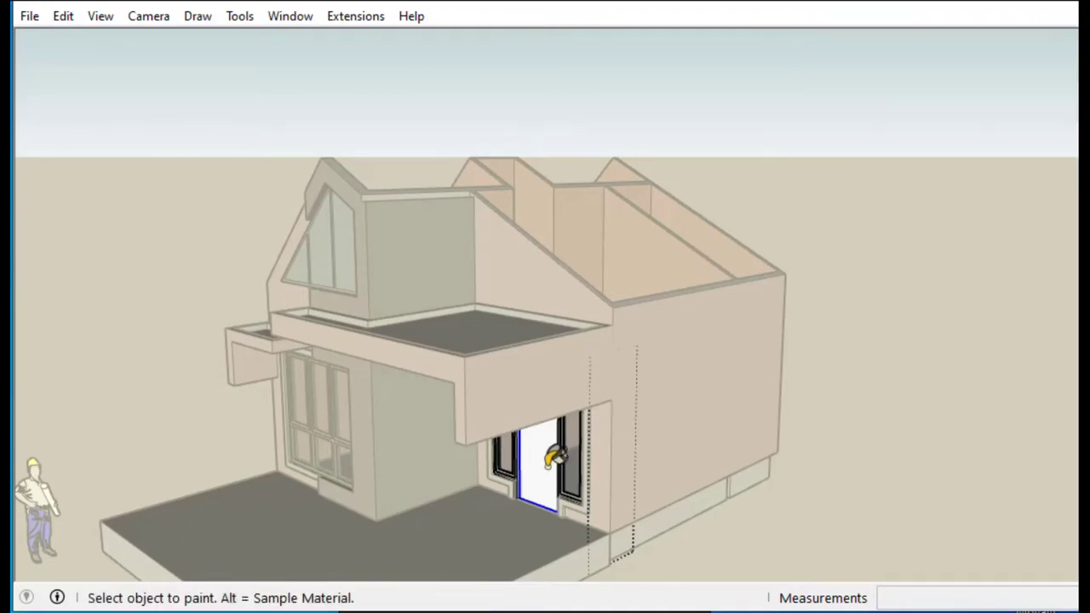
# Paint the second interior door brown wood, then orbit back to the house exterior.
pyautogui.moveTo(630, 329); pyautogui.dragTo(631, 455, button='middle')
pyautogui.scroll(5, 657, 333)
pyautogui.press('space')
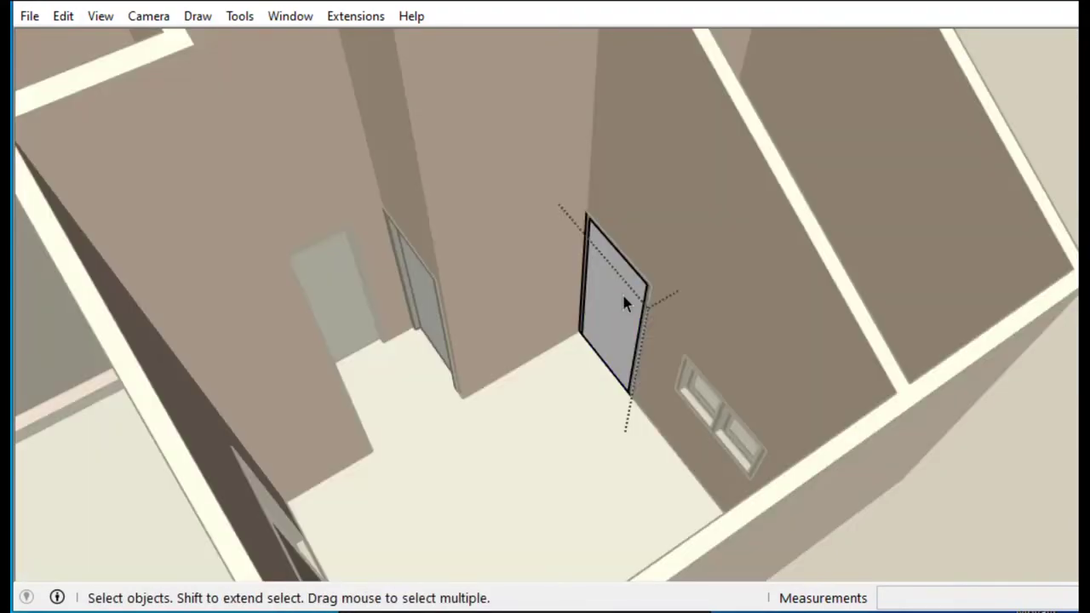
pyautogui.press('b')
pyautogui.click(624, 304)
pyautogui.press('space')
pyautogui.scroll(-5, 460, 406)
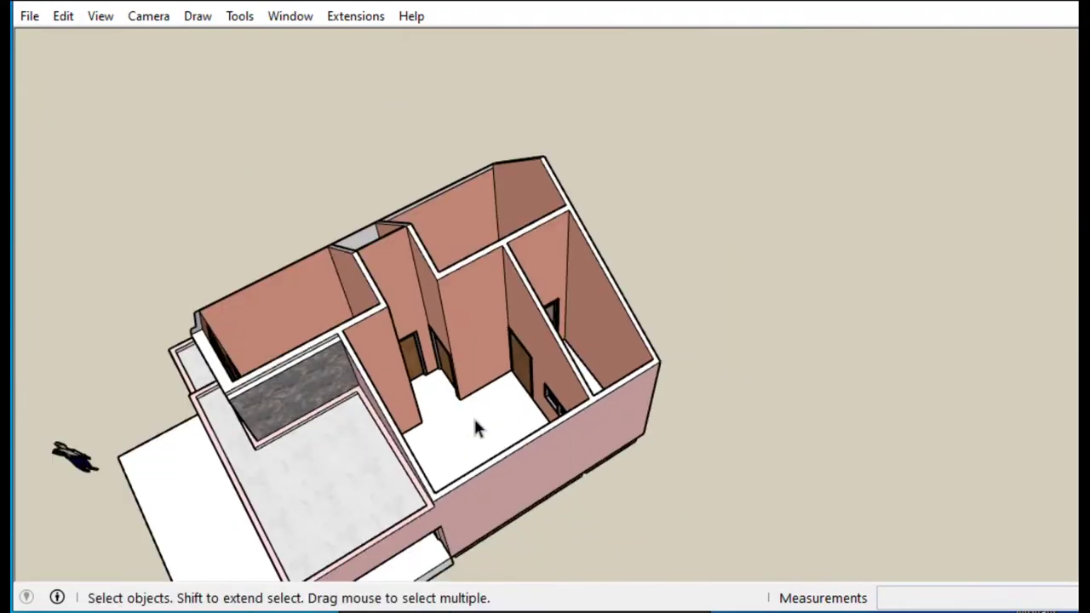
pyautogui.moveTo(460, 406); pyautogui.dragTo(707, 423, button='middle')
pyautogui.moveTo(660, 479); pyautogui.dragTo(312, 554, button='middle')
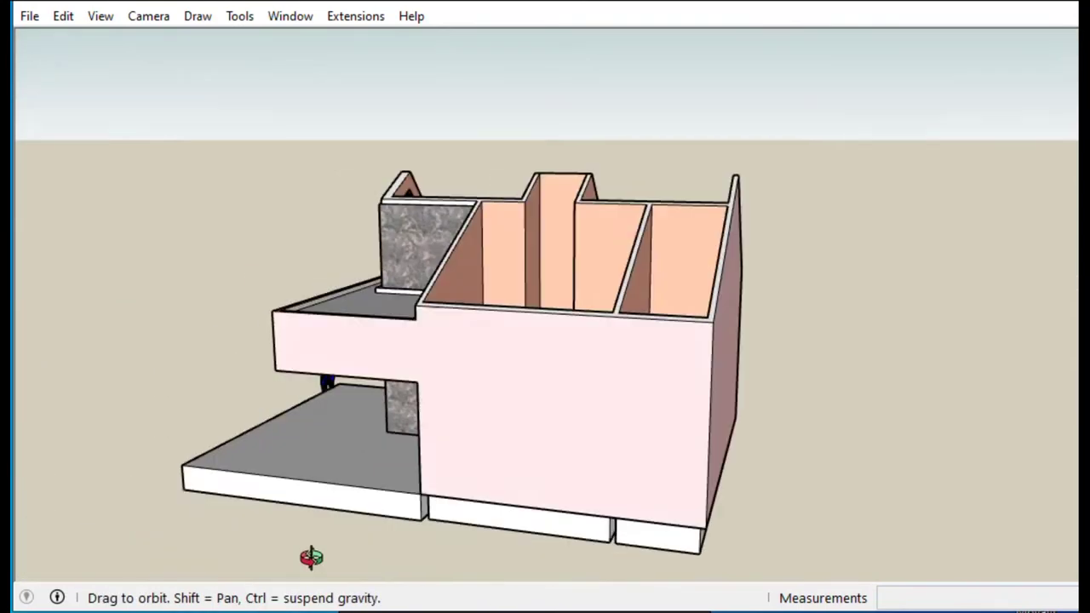
# Push/Pull the box at the house side out by 1 m.
pyautogui.scroll(5, 344, 444)
pyautogui.scroll(3, 345, 474)
pyautogui.click(378, 480)
pyautogui.press('space')
pyautogui.press('p')
pyautogui.click(331, 267)
pyautogui.scroll(-3, 331, 266)
pyautogui.write('1')
pyautogui.press('Return')
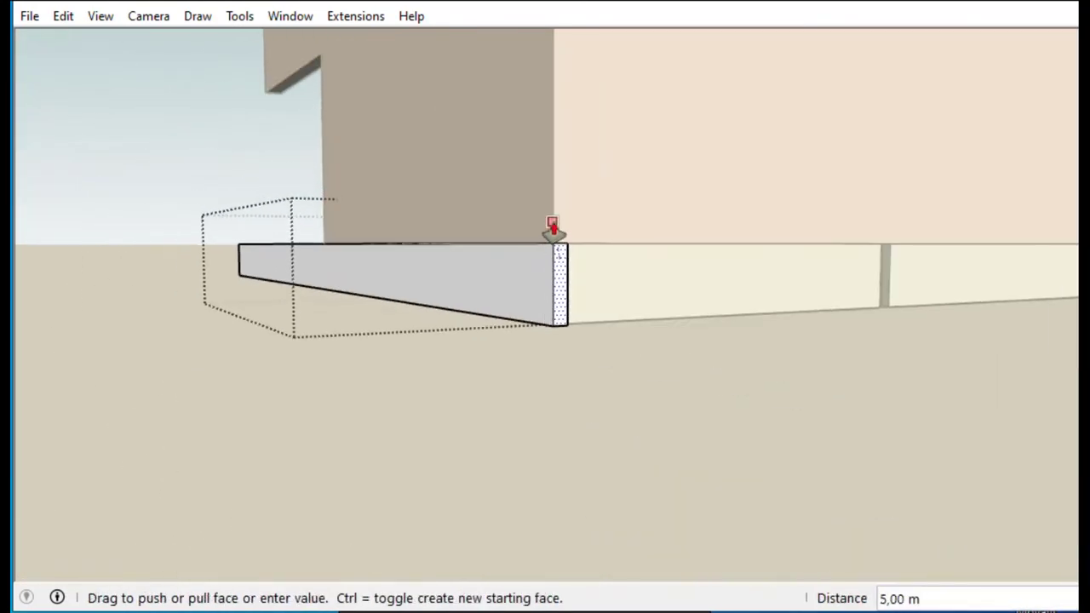
pyautogui.moveTo(555, 231); pyautogui.dragTo(192, 333, button='middle')
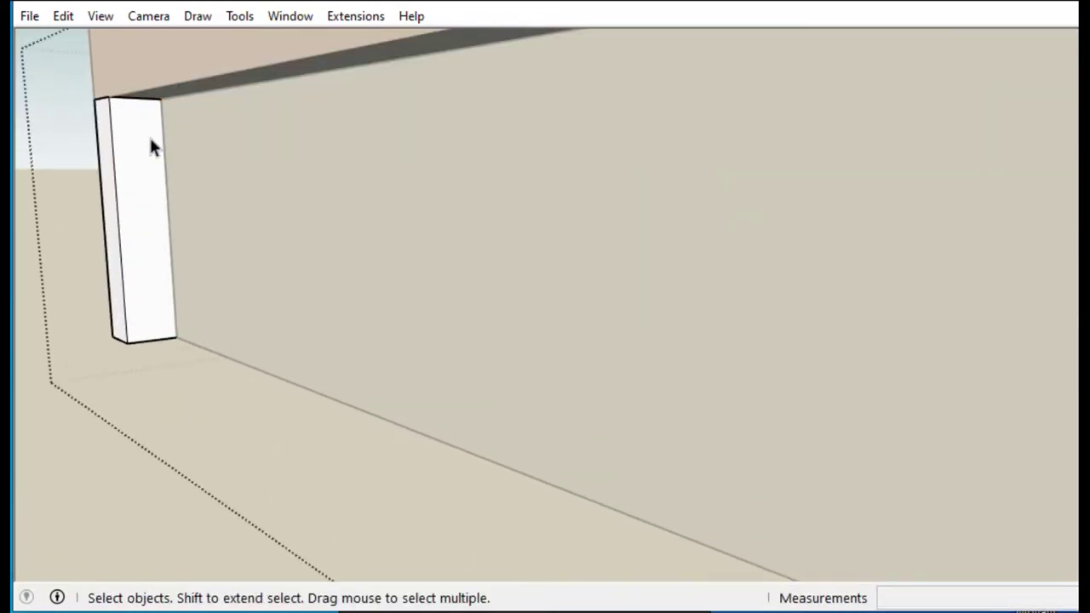
# Extend the slab's end face with Push/Pull, then orbit back and select the porch slab.
pyautogui.press('p')
pyautogui.click(151, 147)
pyautogui.moveTo(209, 183); pyautogui.dragTo(359, 166, button='middle')
pyautogui.moveTo(630, 206)
pyautogui.mouseDown(button='middle')
pyautogui.moveTo(199, 202)
pyautogui.moveTo(173, 176)
pyautogui.moveTo(164, 111)
pyautogui.mouseUp(button='middle')
pyautogui.press('l')
pyautogui.click(182, 251)
pyautogui.press('p')
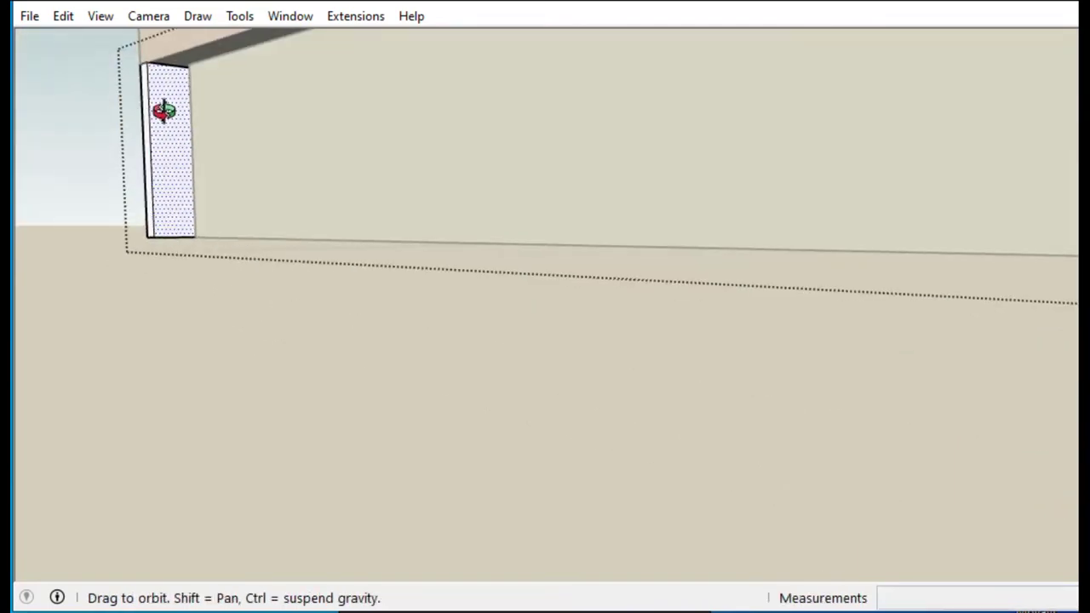
pyautogui.scroll(-5, 255, 391)
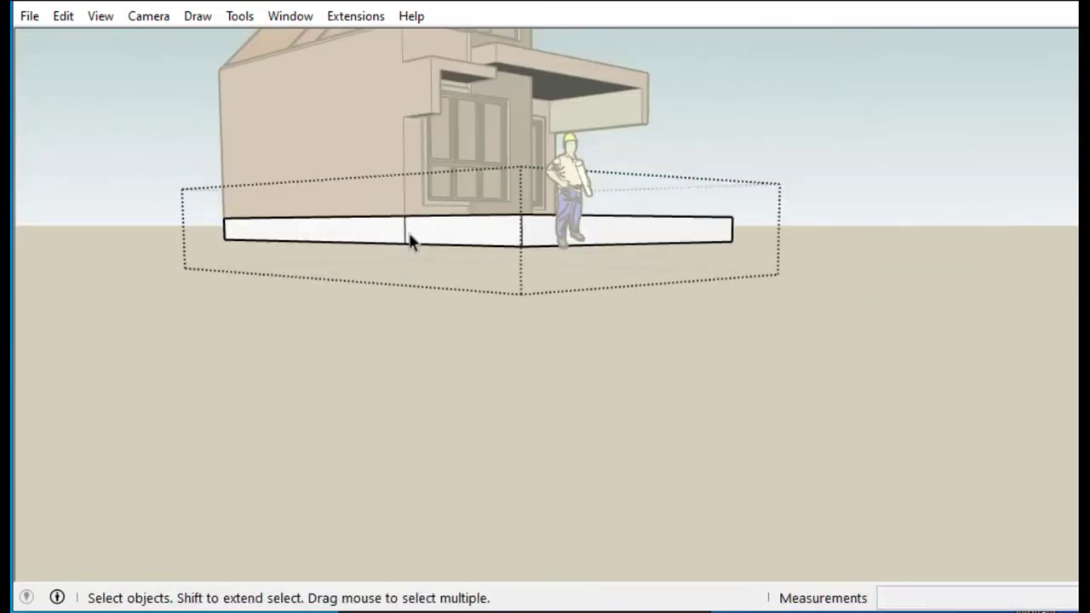
pyautogui.press('space')
pyautogui.moveTo(375, 255); pyautogui.dragTo(694, 345, button='middle')
pyautogui.click(494, 272)
pyautogui.scroll(5, 494, 273)
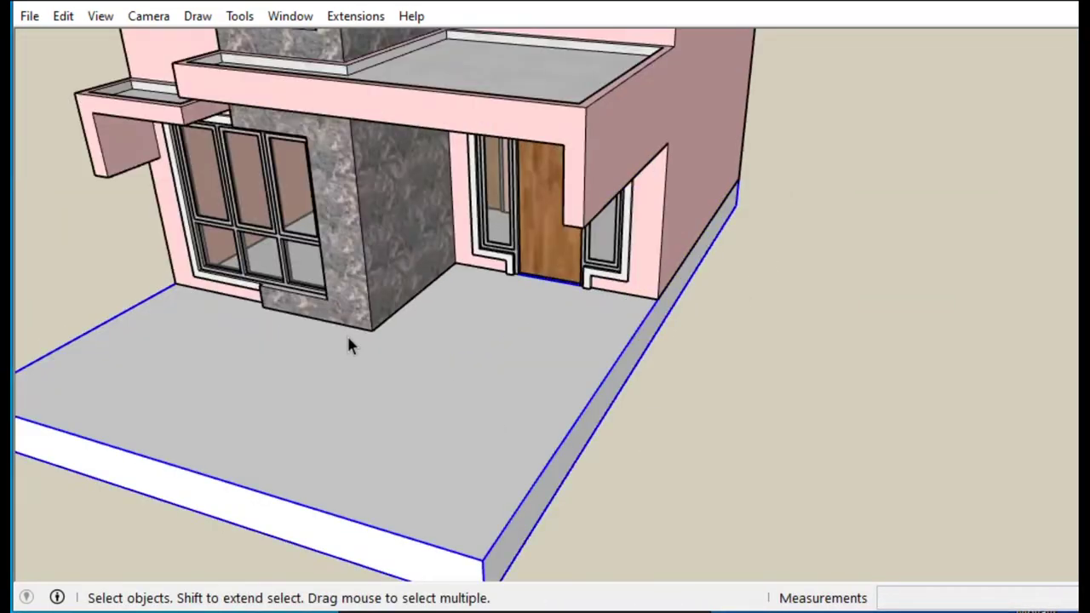
# Draw a line 0,20 m out from the wall along the house front, splitting the porch floor.
pyautogui.scroll(3, 324, 341)
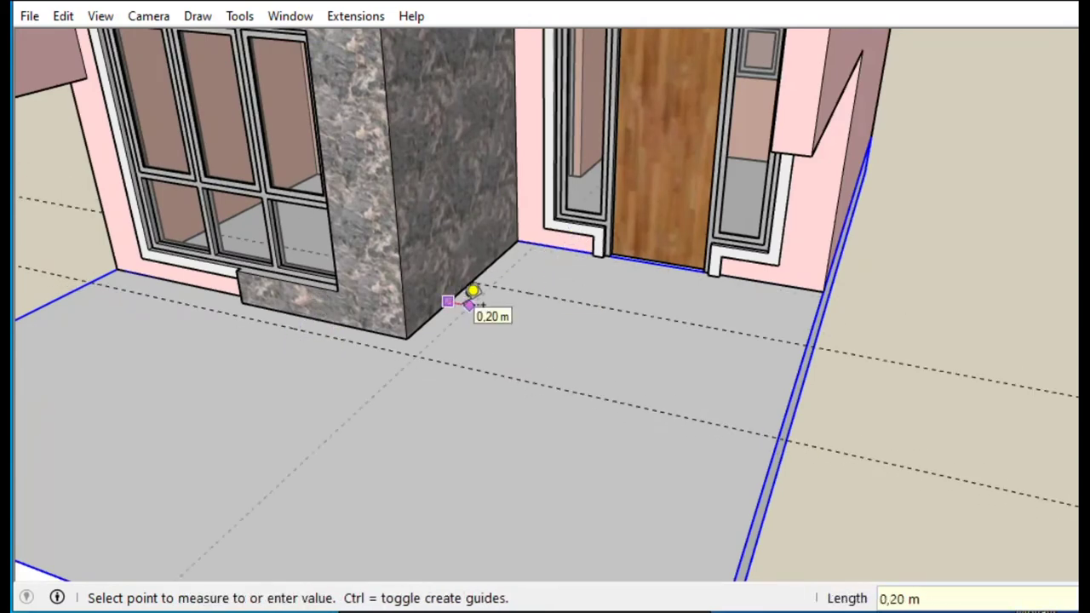
pyautogui.click(501, 436)
pyautogui.press('l')
pyautogui.click(94, 282)
pyautogui.click(415, 356)
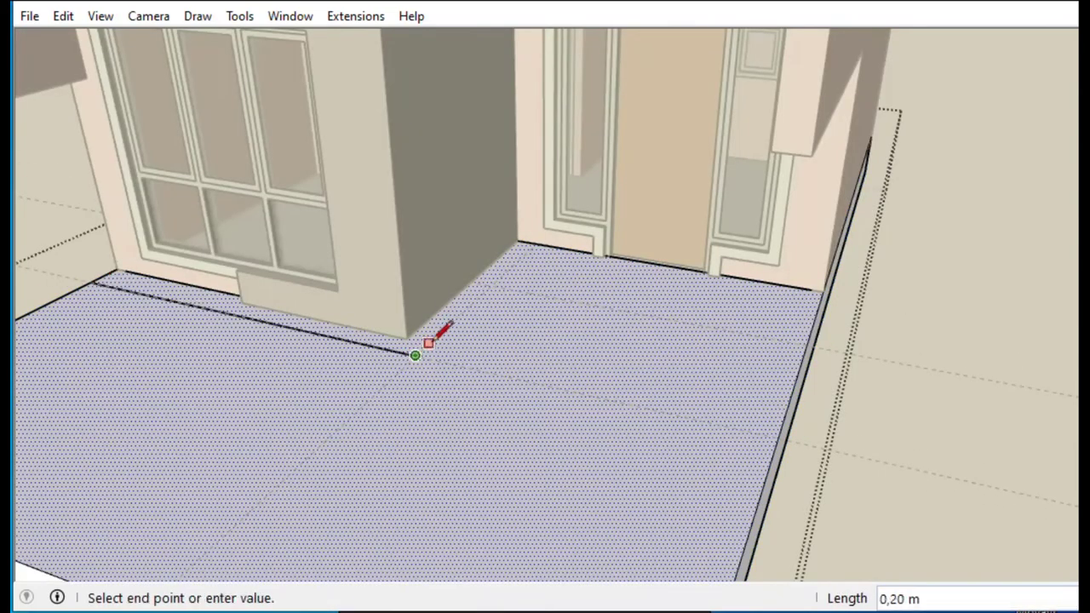
pyautogui.click(806, 344)
pyautogui.scroll(-3, 435, 250)
pyautogui.press('space')
# Push/Pull the 0,20 m strip up into a raised terrace.
pyautogui.scroll(5, 479, 329)
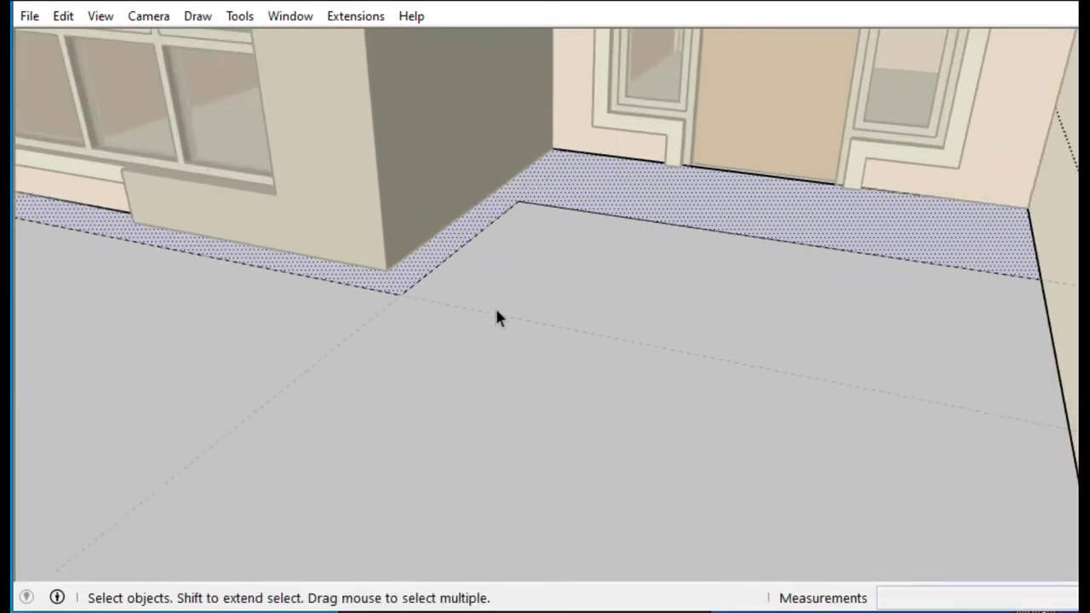
pyautogui.press('p')
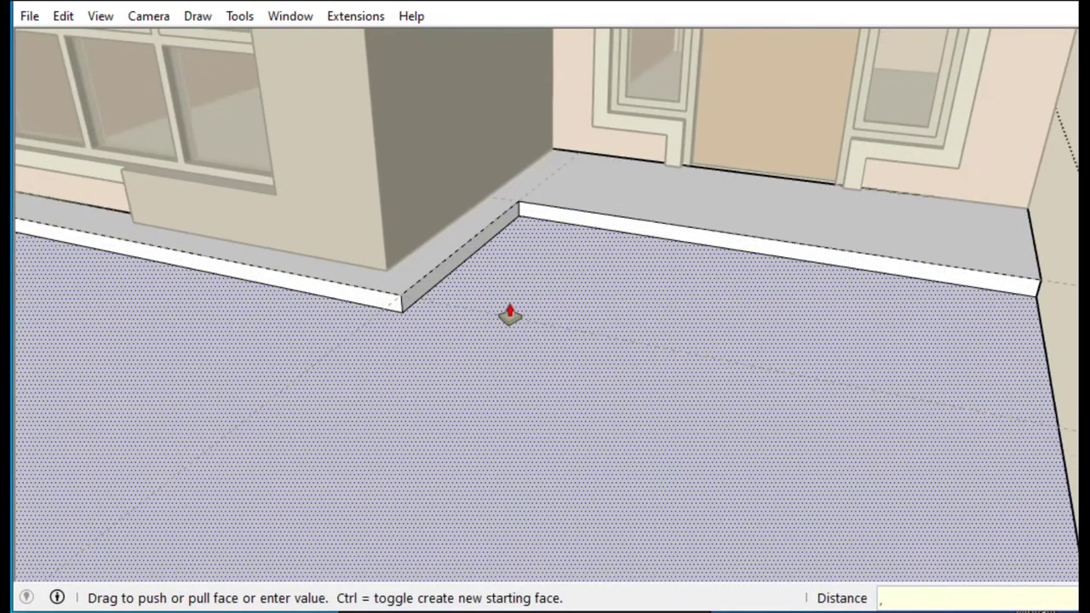
pyautogui.press('space')
pyautogui.scroll(-4, 838, 421)
pyautogui.scroll(5, 554, 347)
pyautogui.press('space')
# Move-copy the curb's top edges at a ,03 offset.
pyautogui.click(543, 269)
pyautogui.scroll(3, 959, 269)
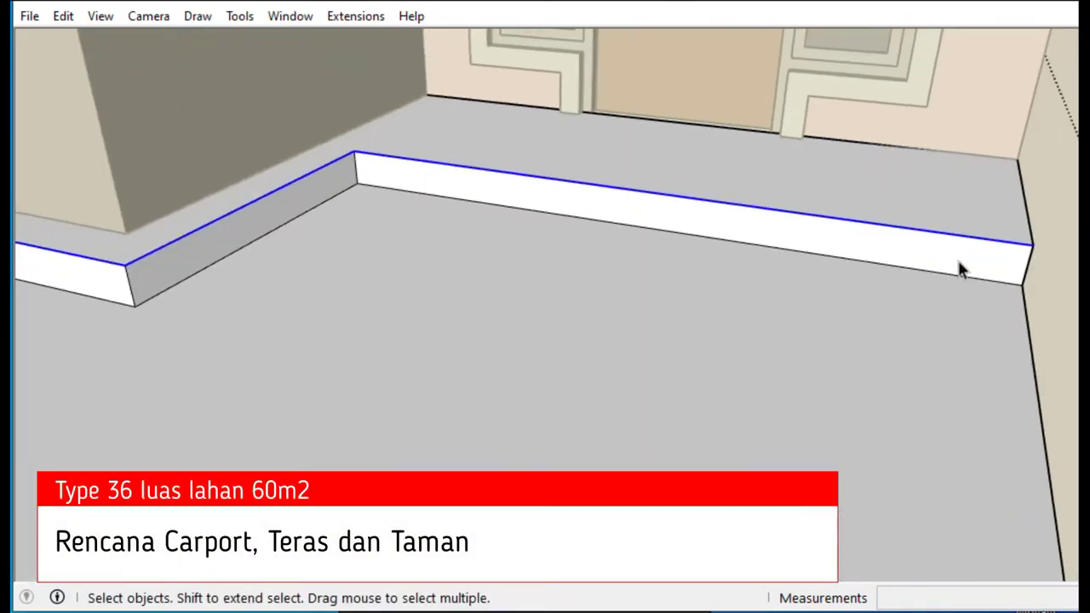
pyautogui.scroll(3, 959, 270)
pyautogui.write(',03')
pyautogui.press('Return')
pyautogui.scroll(-2, 917, 231)
# Push the curb face 0,02 m and view the finished terrace strip.
pyautogui.press('space')
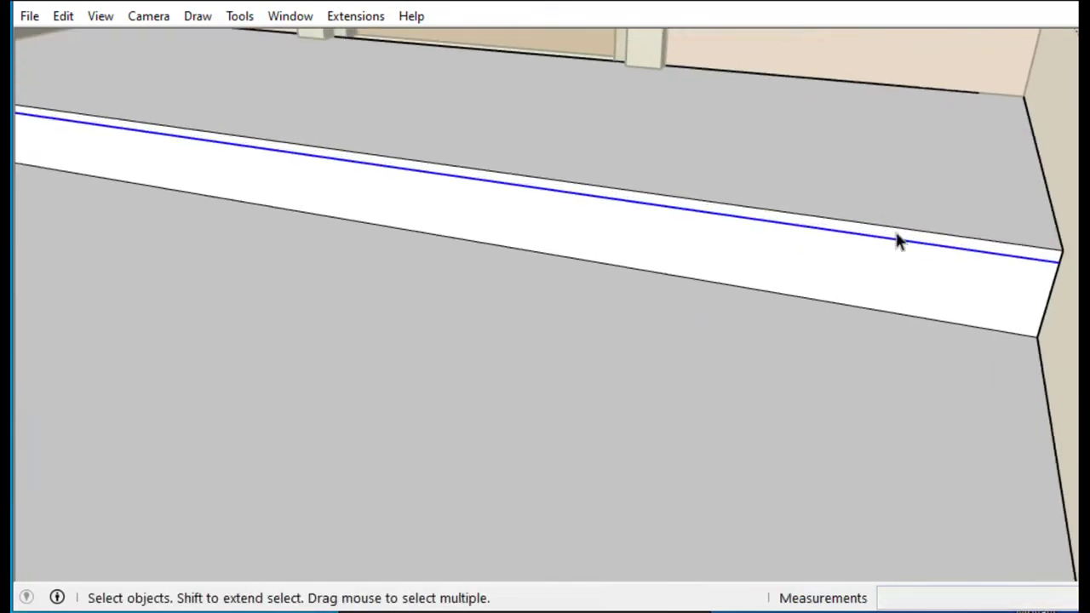
pyautogui.press('Return')
pyautogui.scroll(-3, 127, 170)
pyautogui.scroll(-3, 256, 293)
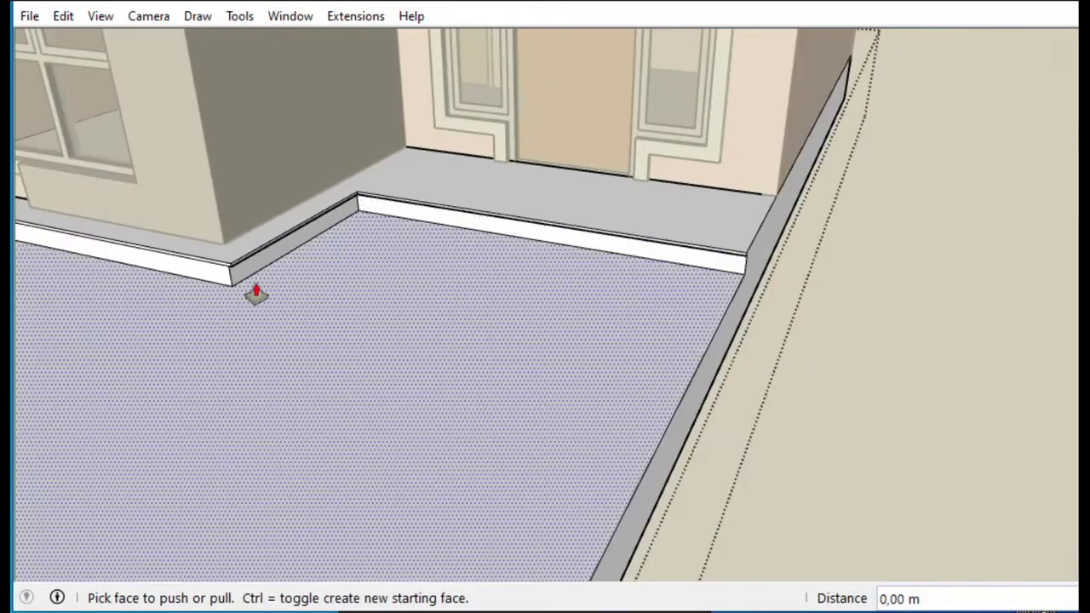
pyautogui.scroll(3, 686, 227)
pyautogui.moveTo(687, 227)
pyautogui.mouseDown(button='middle')
pyautogui.moveTo(748, 281)
pyautogui.moveTo(693, 273)
pyautogui.moveTo(628, 284)
pyautogui.mouseUp(button='middle')
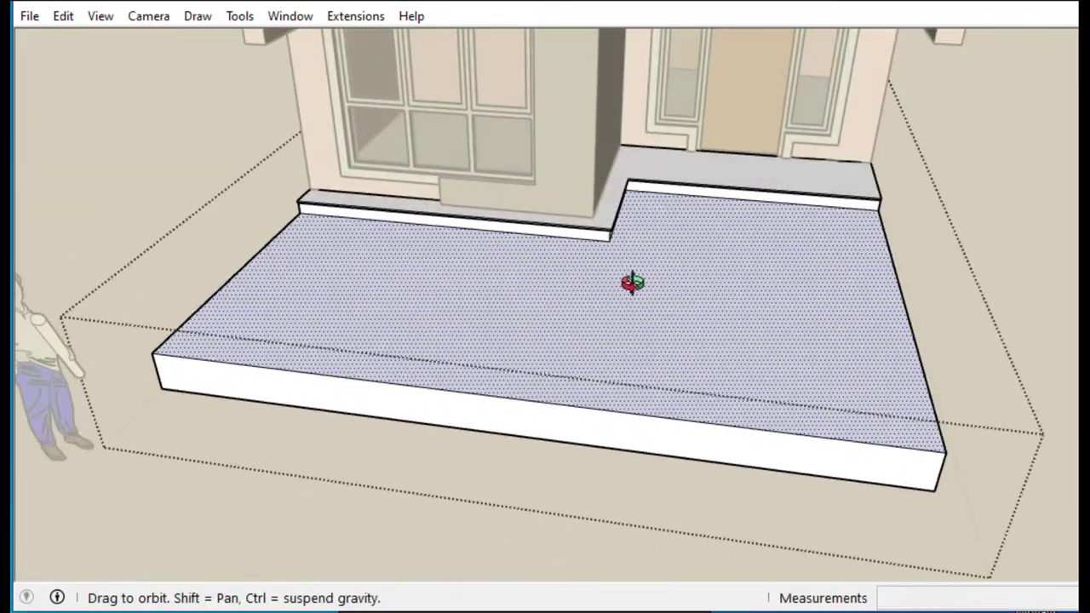
# Draw lines on the slab front to split off and slope the driveway.
pyautogui.press('l')
pyautogui.click(608, 241)
pyautogui.press('space')
pyautogui.scroll(-2, 608, 437)
pyautogui.press('l')
pyautogui.scroll(2, 518, 382)
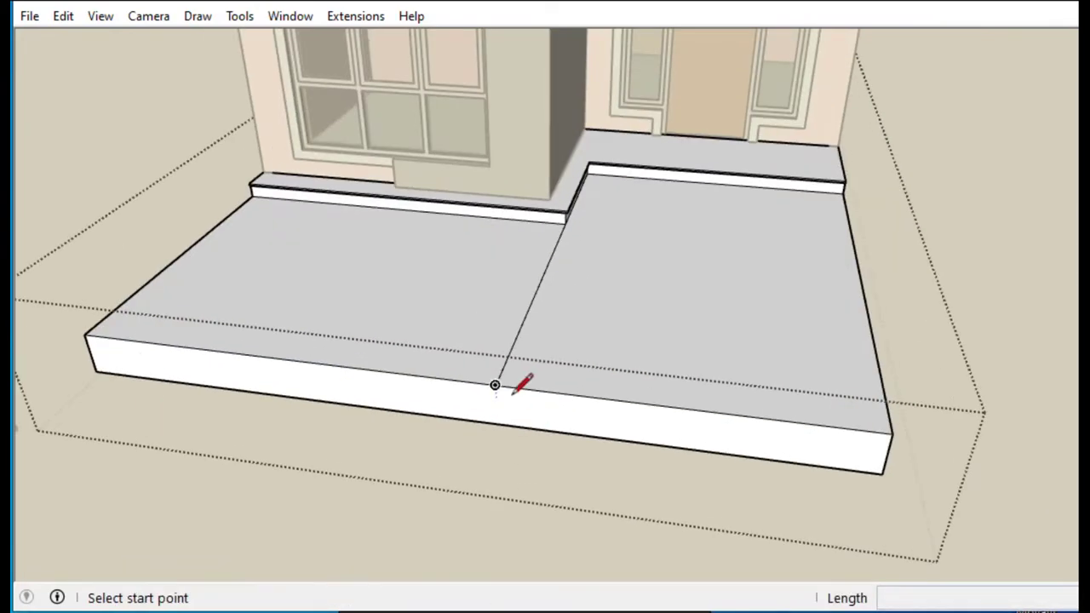
pyautogui.click(506, 390)
pyautogui.click(499, 419)
# Push the split strip face down by the same depth as before.
pyautogui.moveTo(713, 363); pyautogui.dragTo(519, 295, button='middle')
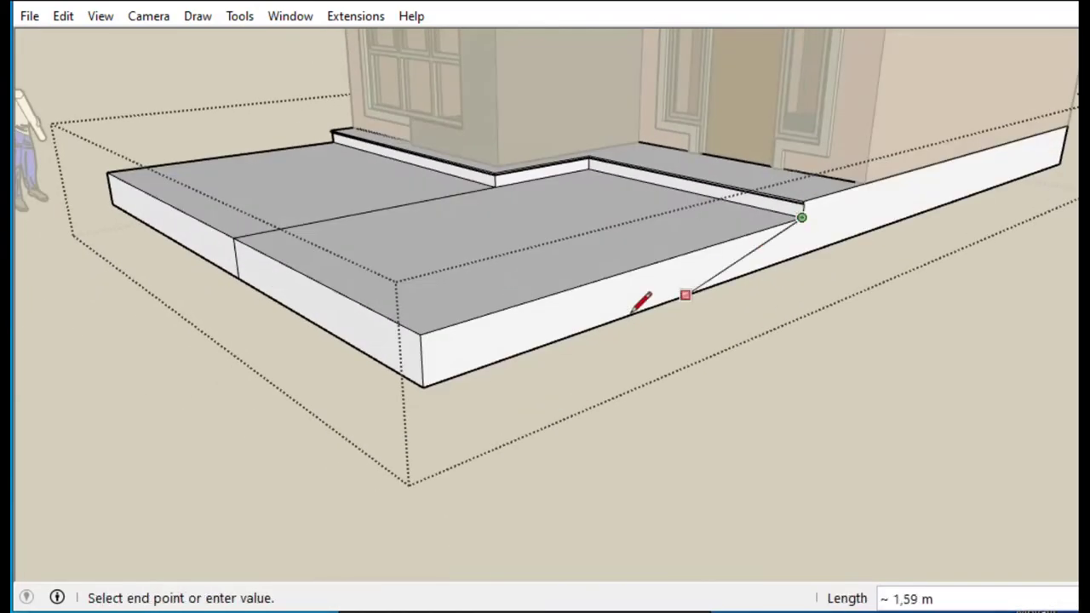
pyautogui.scroll(2, 417, 344)
pyautogui.doubleClick(130, 202)
pyautogui.press('space')
pyautogui.scroll(-2, 333, 289)
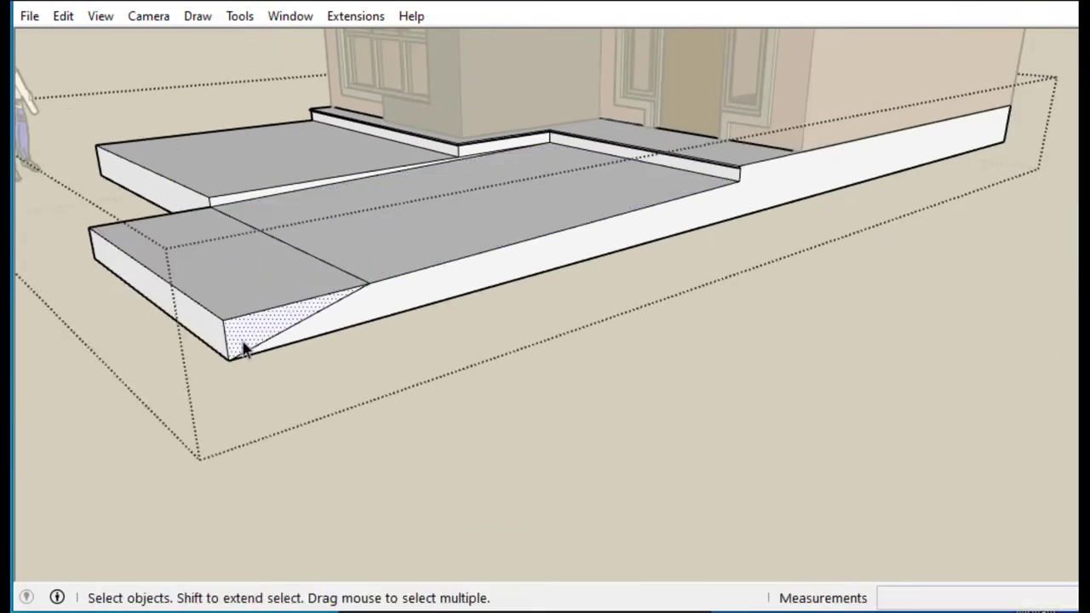
# Offset the left slab's top face inward by 1 to form a border.
pyautogui.moveTo(121, 230)
pyautogui.mouseDown(button='middle')
pyautogui.moveTo(316, 360)
pyautogui.moveTo(463, 281)
pyautogui.moveTo(587, 297)
pyautogui.moveTo(245, 328)
pyautogui.moveTo(235, 252)
pyautogui.mouseUp(button='middle')
pyautogui.press('space')
pyautogui.click(463, 280)
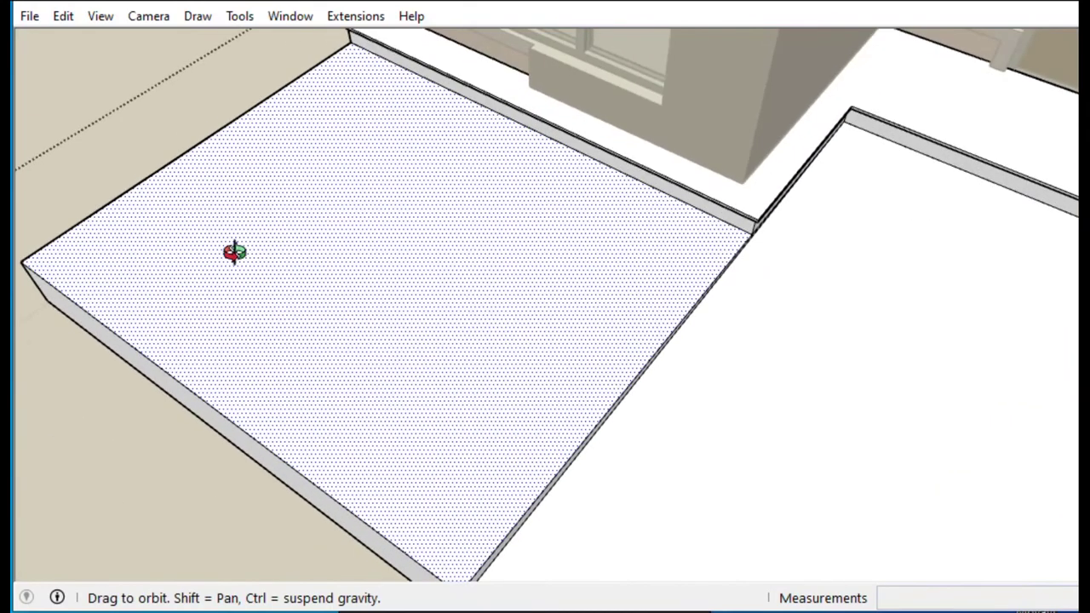
pyautogui.click(163, 177)
pyautogui.write('1')
pyautogui.press('Return')
# Push the inner face 0,1 m down to recess the garden bed.
pyautogui.press('space')
pyautogui.click(452, 184)
pyautogui.write('0,1')
pyautogui.press('Return')
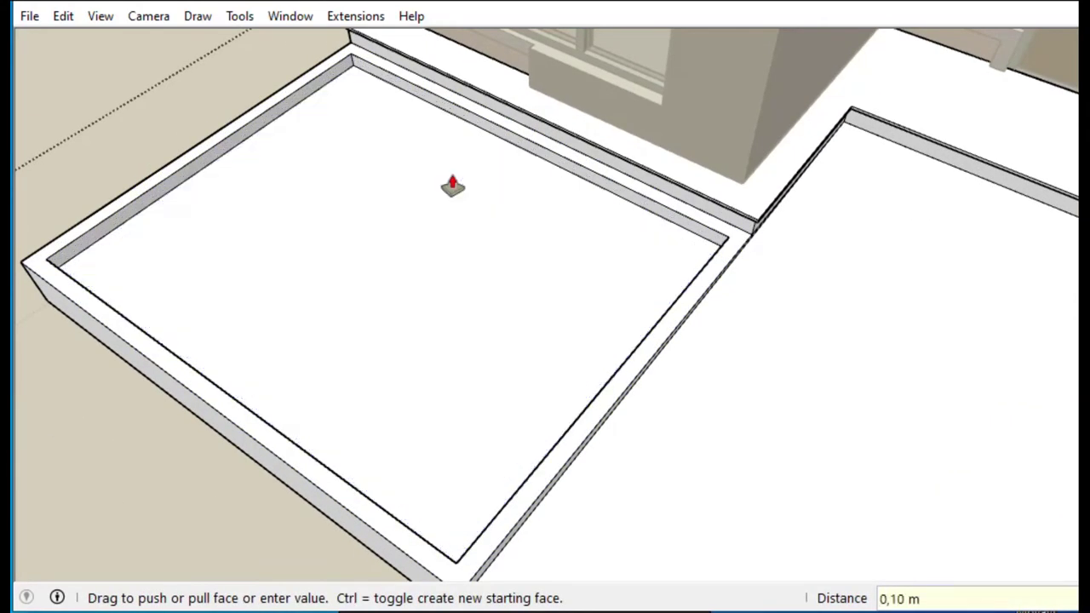
pyautogui.press('space')
pyautogui.scroll(-5, 503, 243)
pyautogui.moveTo(503, 243)
pyautogui.mouseDown(button='middle')
pyautogui.moveTo(717, 506)
pyautogui.moveTo(652, 121)
pyautogui.mouseUp(button='middle')
# Add a column from the ground up to the porch canopy's front corner.
pyautogui.scroll(5, 606, 129)
pyautogui.press('t')
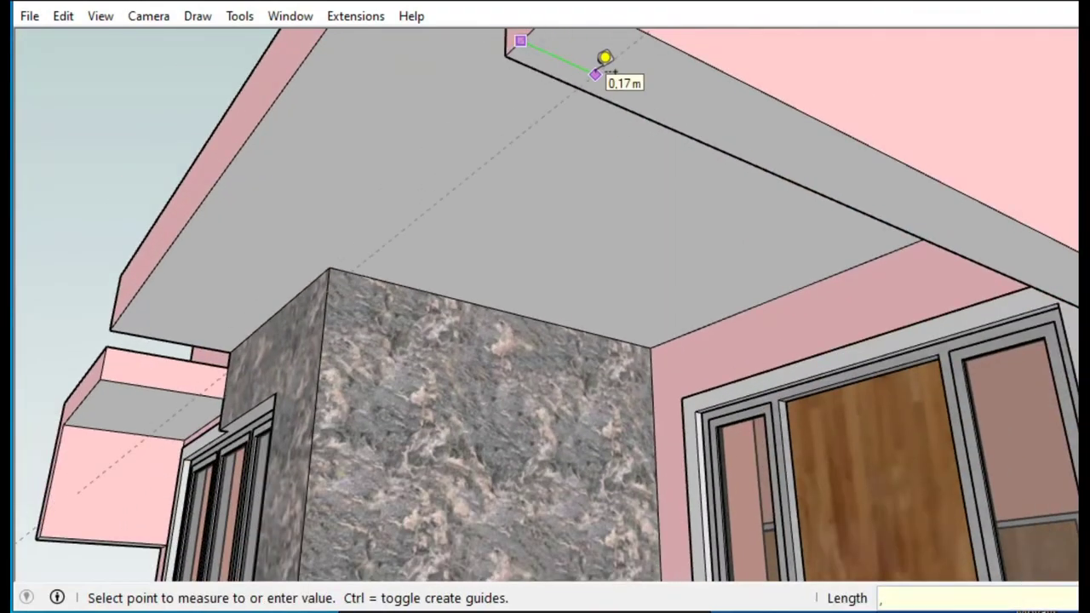
pyautogui.press('space')
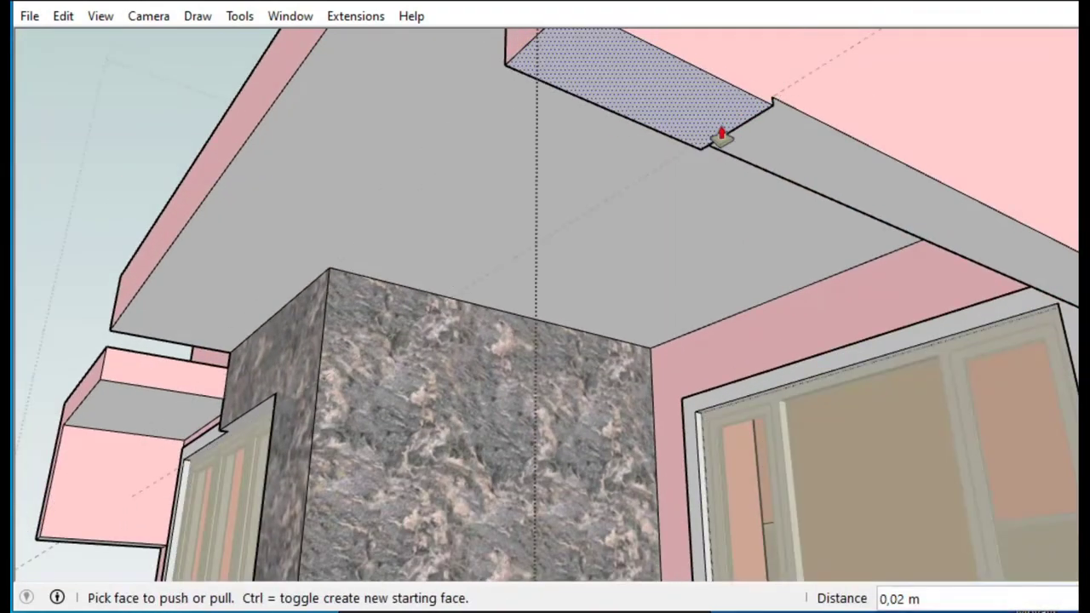
pyautogui.scroll(-5, 722, 111)
pyautogui.moveTo(724, 110); pyautogui.dragTo(754, 282, button='middle')
pyautogui.scroll(2, 742, 244)
pyautogui.scroll(-3, 739, 489)
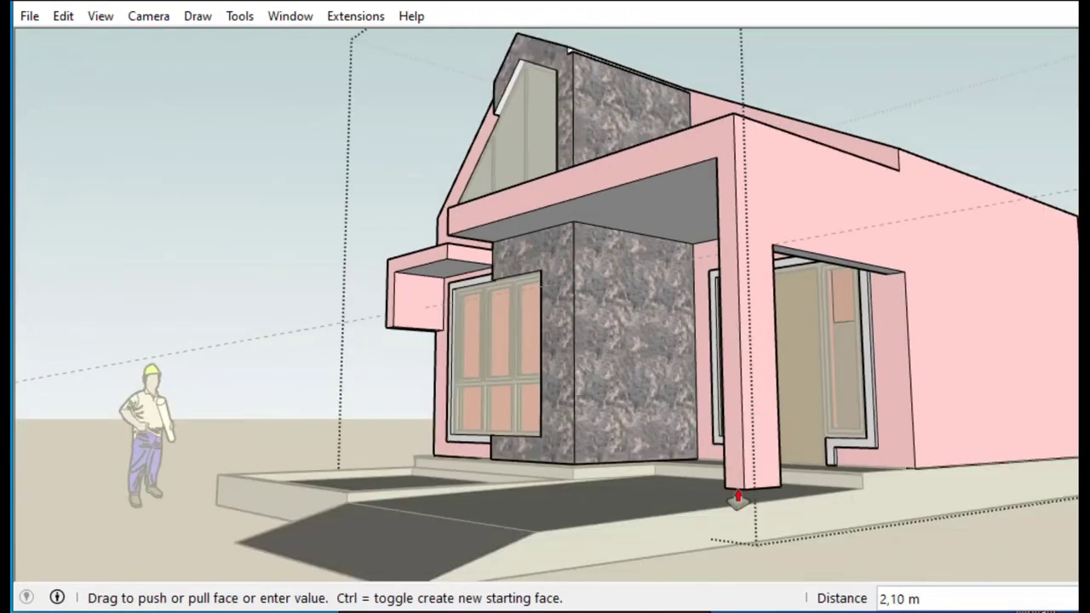
# Switch to a front camera view and select the upper gable window.
pyautogui.moveTo(734, 552); pyautogui.dragTo(645, 367, button='middle')
pyautogui.scroll(-5, 830, 431)
pyautogui.moveTo(829, 430)
pyautogui.mouseDown(button='middle')
pyautogui.moveTo(823, 289)
pyautogui.moveTo(763, 311)
pyautogui.moveTo(645, 316)
pyautogui.moveTo(467, 161)
pyautogui.moveTo(804, 88)
pyautogui.mouseUp(button='middle')
pyautogui.click(132, 24)
pyautogui.scroll(5, 539, 165)
pyautogui.scroll(1, 547, 174)
pyautogui.moveTo(382, 151)
pyautogui.mouseDown(button='middle')
pyautogui.moveTo(519, 250)
pyautogui.moveTo(443, 289)
pyautogui.mouseUp(button='middle')
pyautogui.click(100, 16)
pyautogui.scroll(3, 469, 259)
pyautogui.scroll(5, 420, 324)
pyautogui.press('space')
pyautogui.click(549, 372)
pyautogui.press('space')
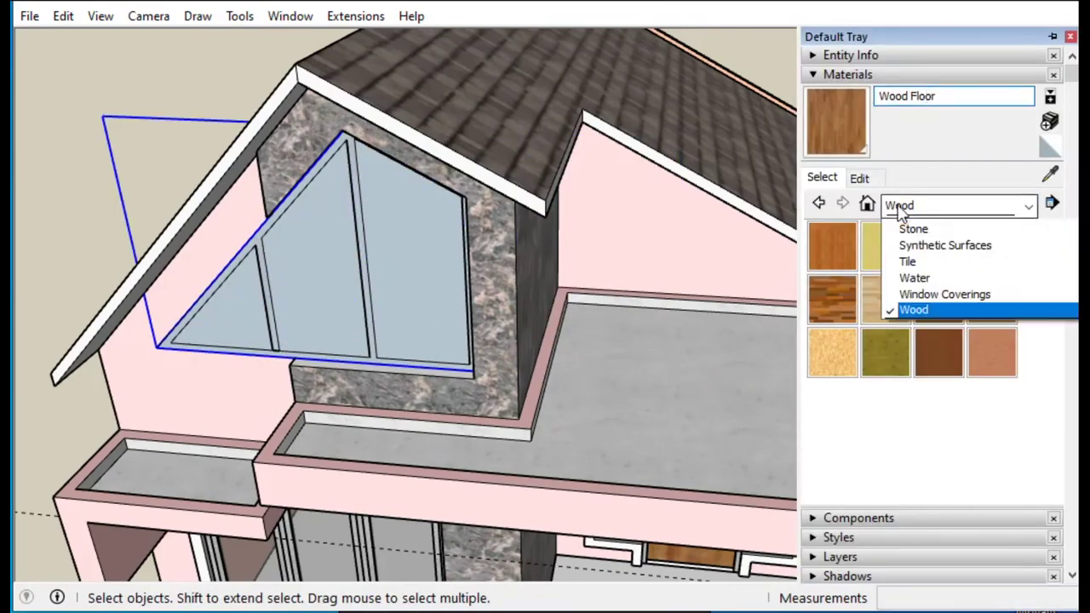
pyautogui.scroll(-3, 634, 324)
pyautogui.scroll(2, 798, 266)
# Hide the roof to look down into the house.
pyautogui.rightClick(720, 213)
pyautogui.click(724, 85)
pyautogui.moveTo(724, 85)
pyautogui.mouseDown(button='middle')
pyautogui.moveTo(784, 213)
pyautogui.moveTo(341, 530)
pyautogui.mouseUp(button='middle')
pyautogui.scroll(5, 455, 330)
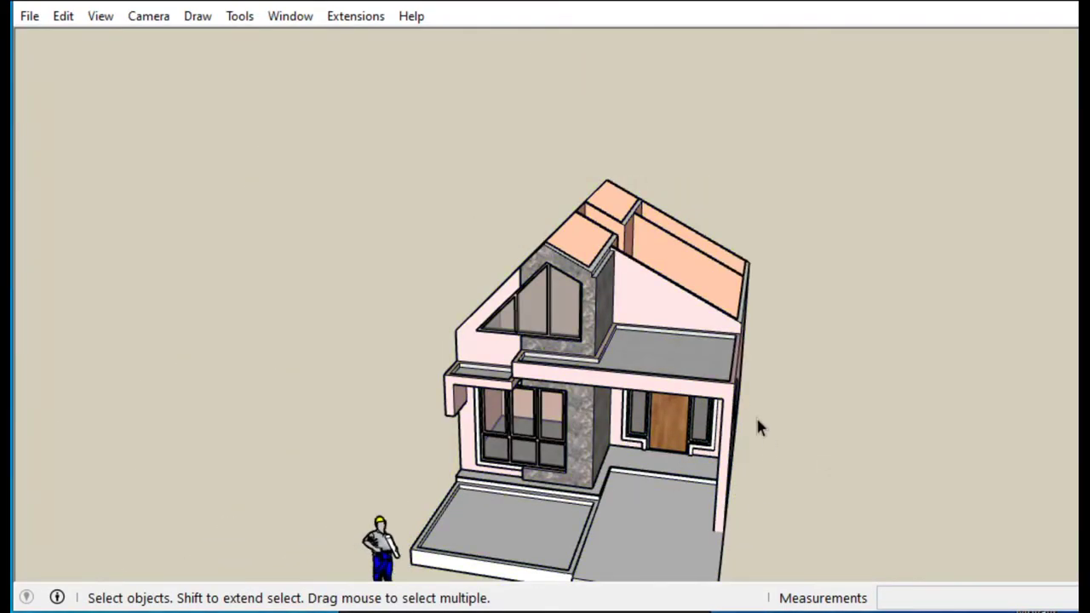
pyautogui.scroll(5, 721, 509)
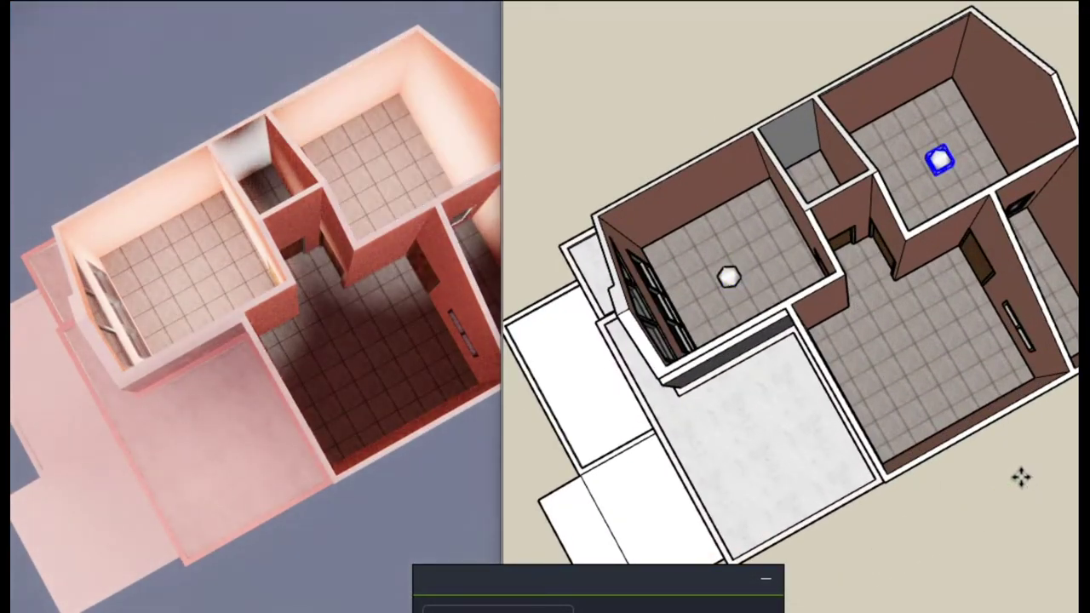
# Select the light in the lower-right room to copy it.
pyautogui.click(922, 344)
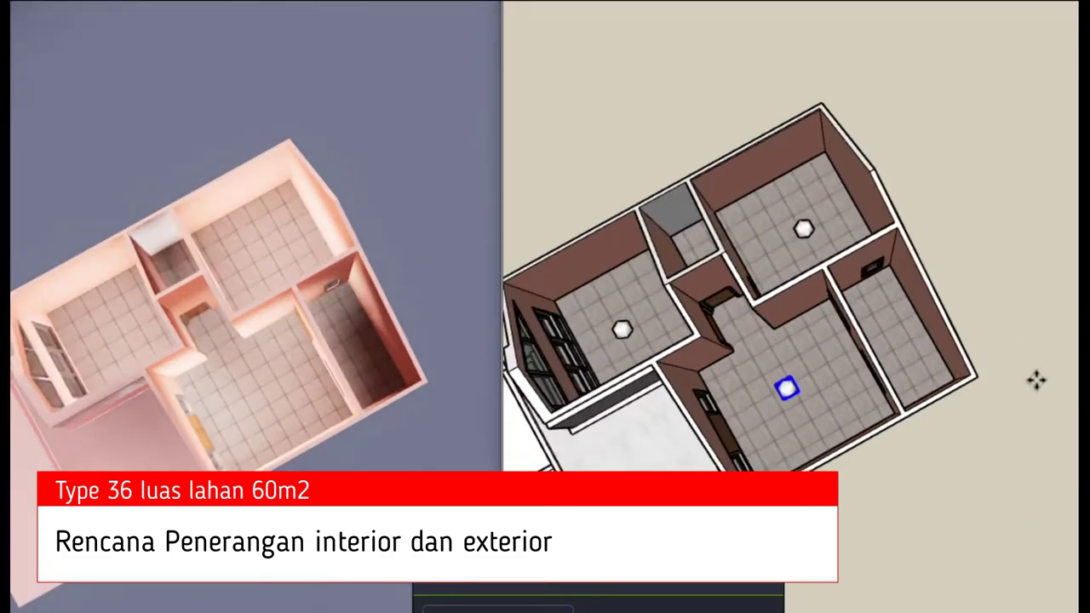
pyautogui.scroll(-2, 956, 438)
pyautogui.scroll(-3, 1059, 375)
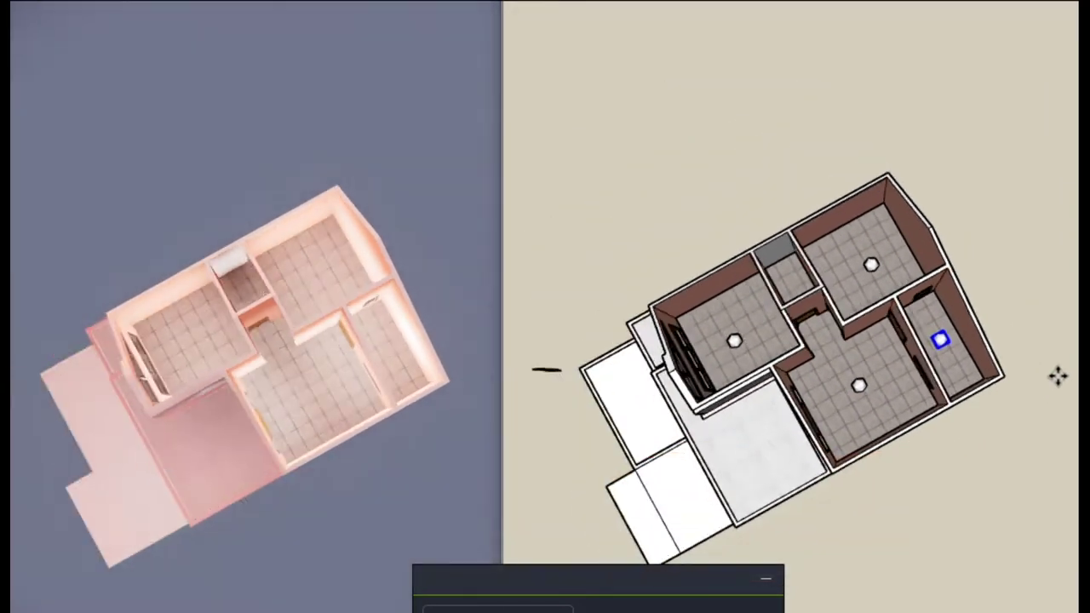
pyautogui.moveTo(908, 508); pyautogui.dragTo(833, 460, button='middle')
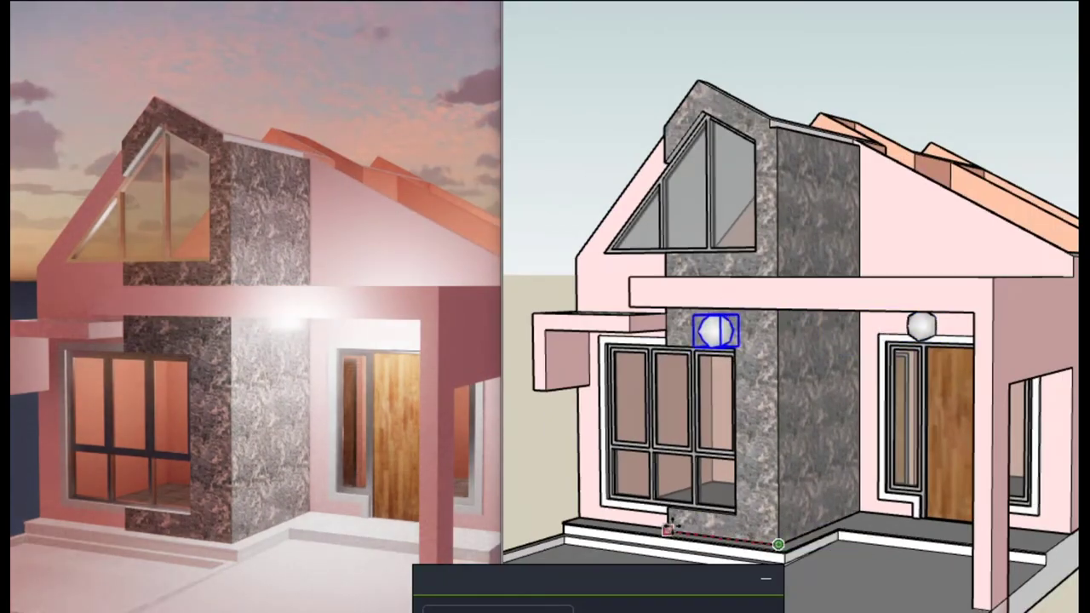
pyautogui.scroll(1, 798, 462)
pyautogui.scroll(3, 806, 448)
pyautogui.scroll(3, 723, 475)
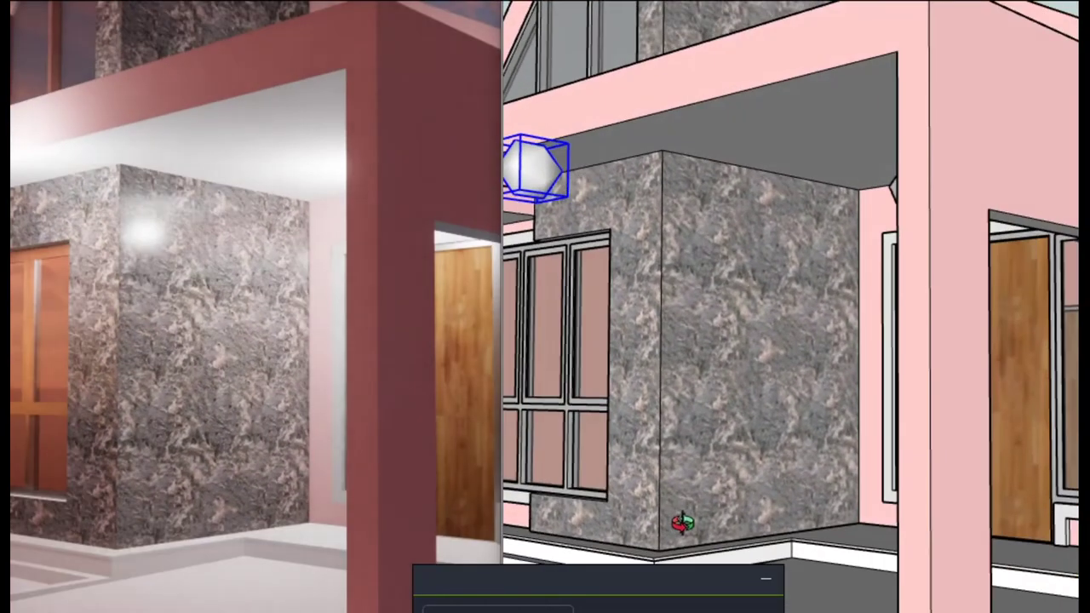
pyautogui.scroll(1, 662, 545)
pyautogui.scroll(2, 656, 540)
pyautogui.scroll(-4, 698, 511)
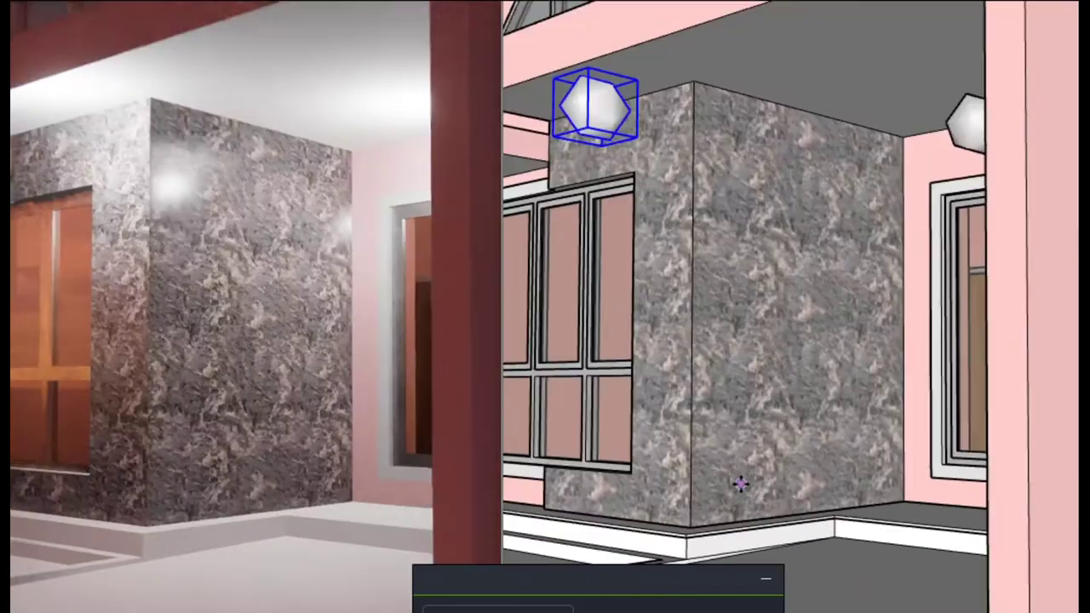
pyautogui.scroll(-2, 747, 457)
pyautogui.scroll(-2, 747, 457)
# Place the copied light at the left porch.
pyautogui.moveTo(771, 418); pyautogui.dragTo(974, 397, button='middle')
pyautogui.scroll(1, 897, 494)
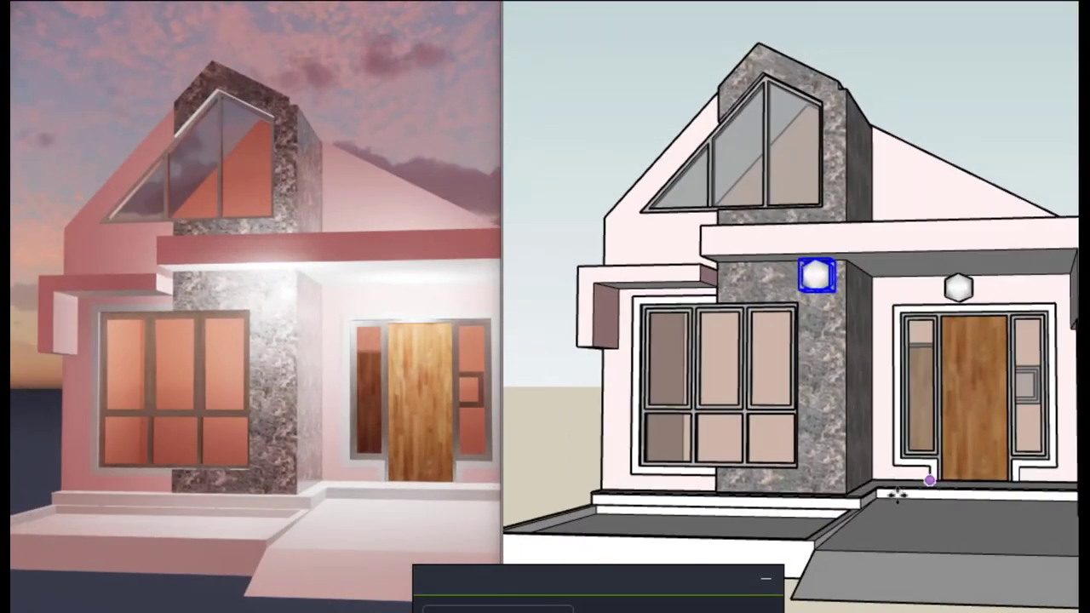
pyautogui.click(663, 496)
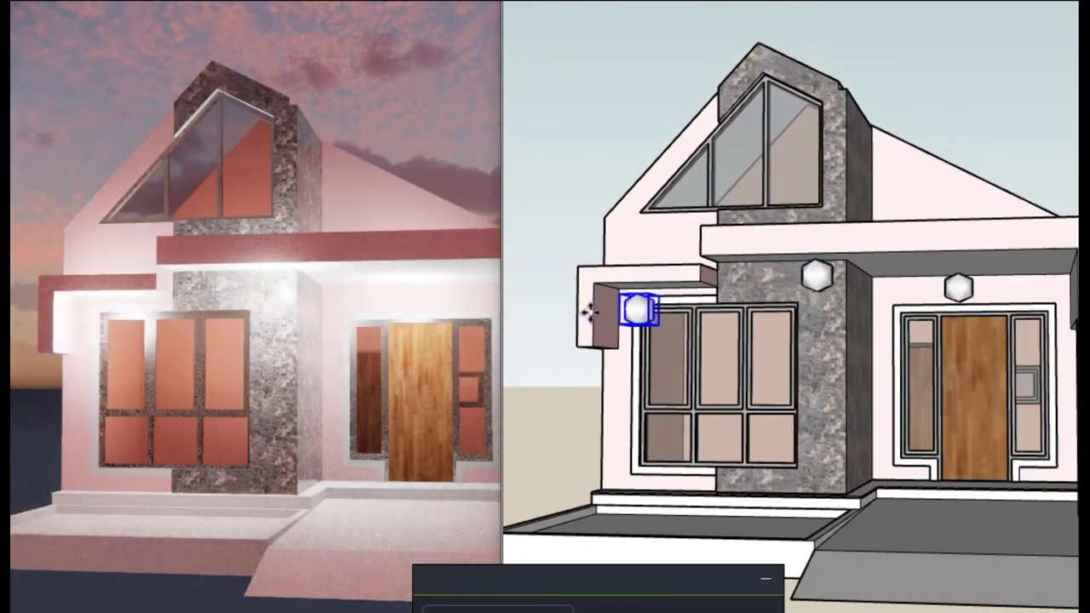
pyautogui.scroll(-3, 588, 312)
pyautogui.scroll(-1, 691, 420)
pyautogui.moveTo(792, 380)
pyautogui.mouseDown(button='middle')
pyautogui.moveTo(767, 403)
pyautogui.moveTo(652, 383)
pyautogui.mouseUp(button='middle')
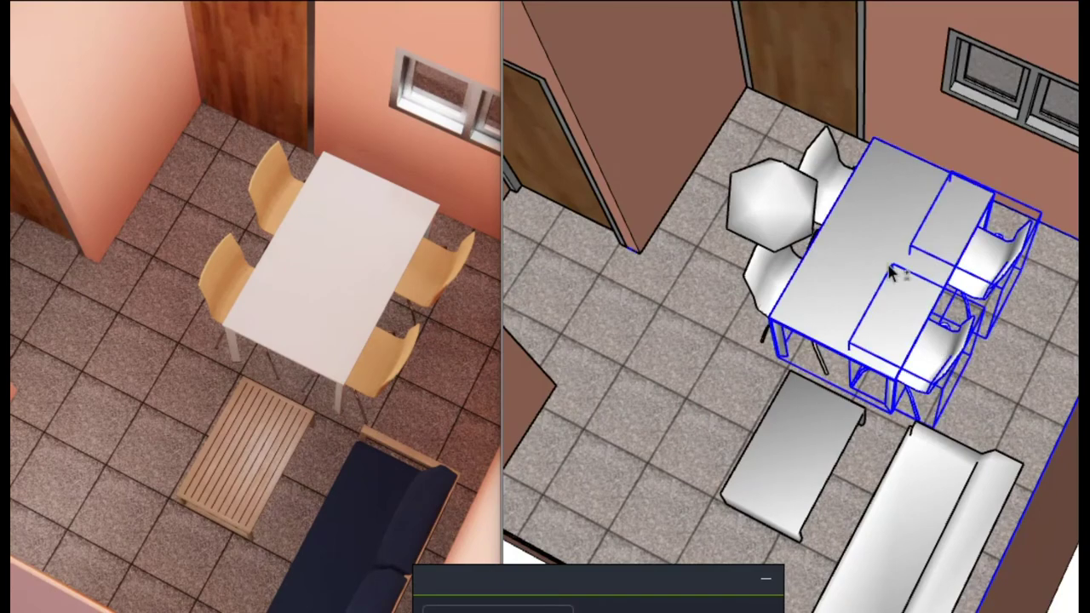
# Rotate the dining set about 90°, shift it in the room, and unhide the roof.
pyautogui.moveTo(944, 349); pyautogui.dragTo(827, 311)
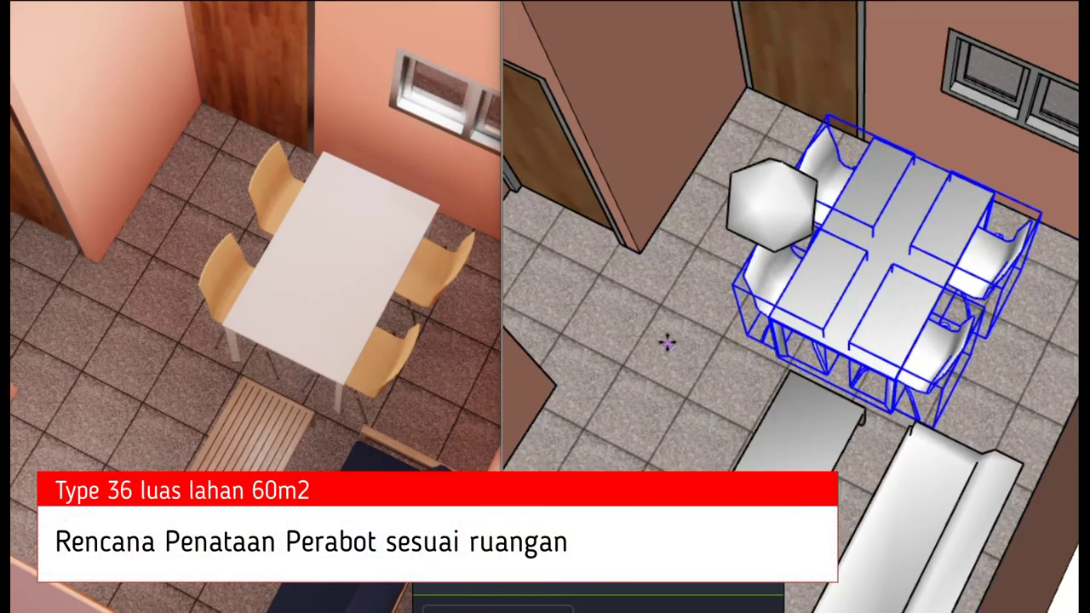
pyautogui.moveTo(690, 348); pyautogui.dragTo(700, 356)
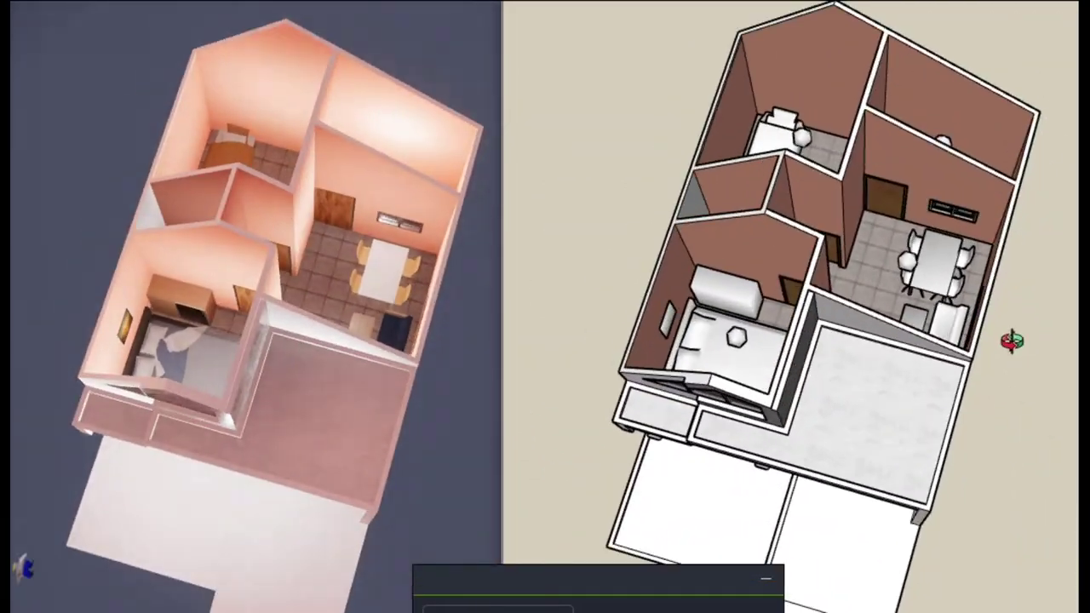
pyautogui.hotkey('alt', 'v')
pyautogui.click(1011, 46)
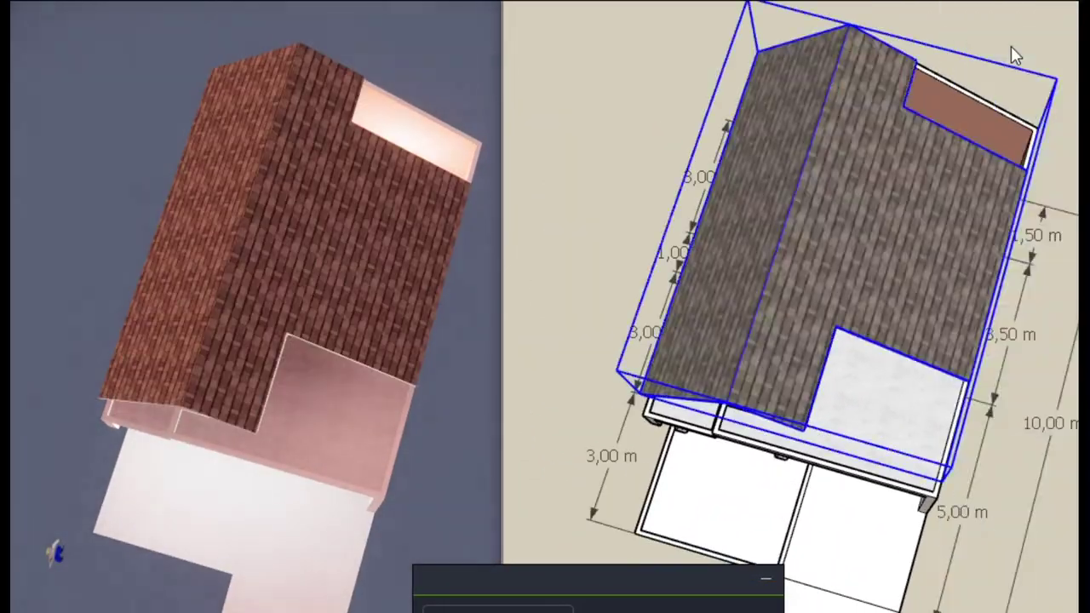
pyautogui.moveTo(878, 391)
pyautogui.mouseDown(button='middle')
pyautogui.moveTo(974, 445)
pyautogui.moveTo(892, 500)
pyautogui.mouseUp(button='middle')
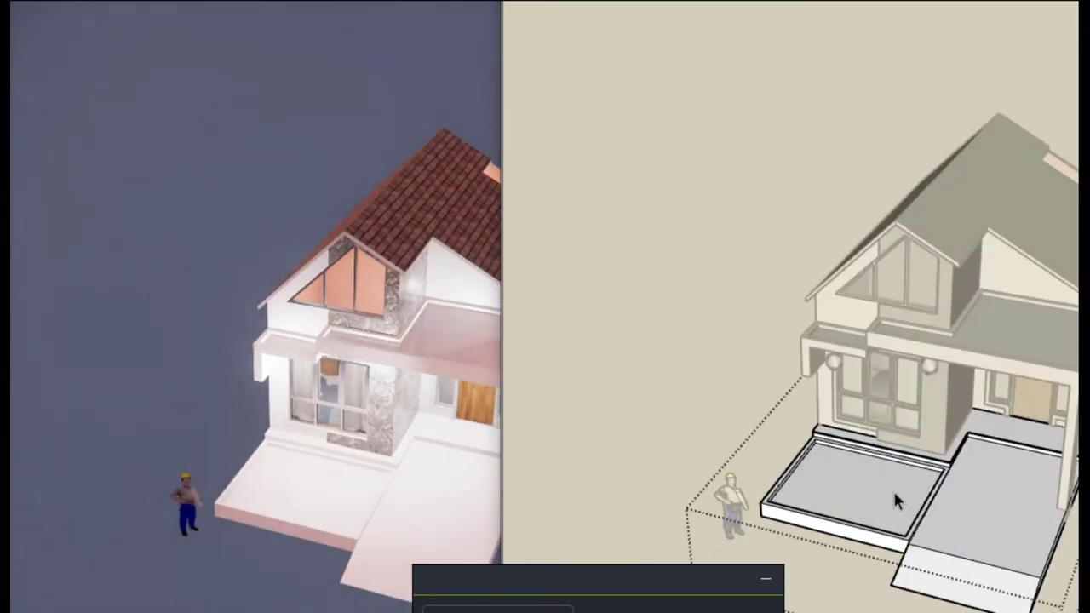
# Paint the planter with Landscaping Grass Dark and the driveway with a textured material.
pyautogui.click(1016, 27)
pyautogui.click(1048, 160)
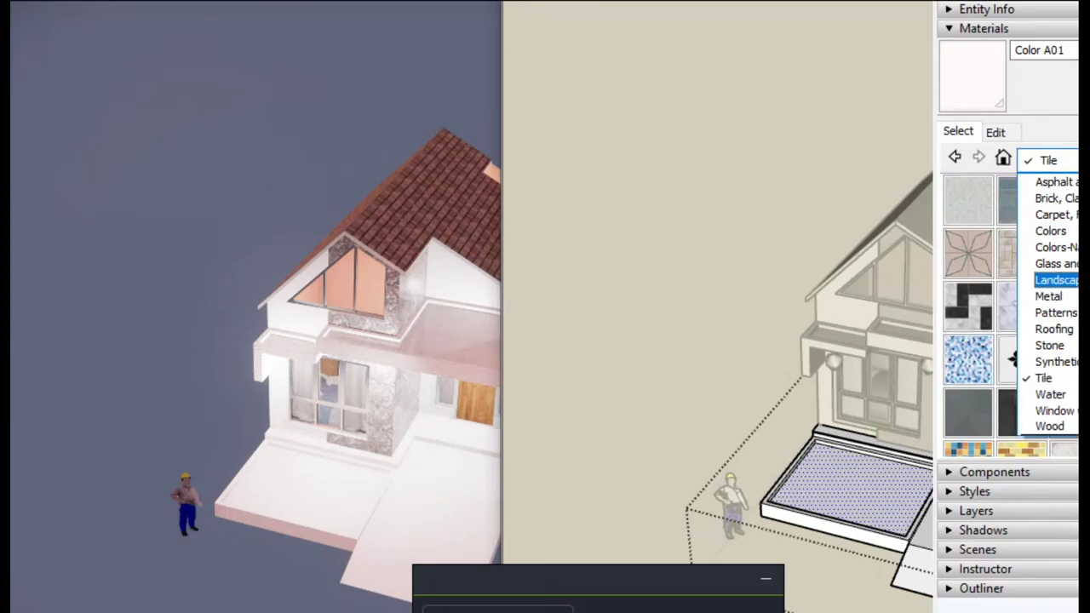
pyautogui.click(1056, 280)
pyautogui.click(969, 357)
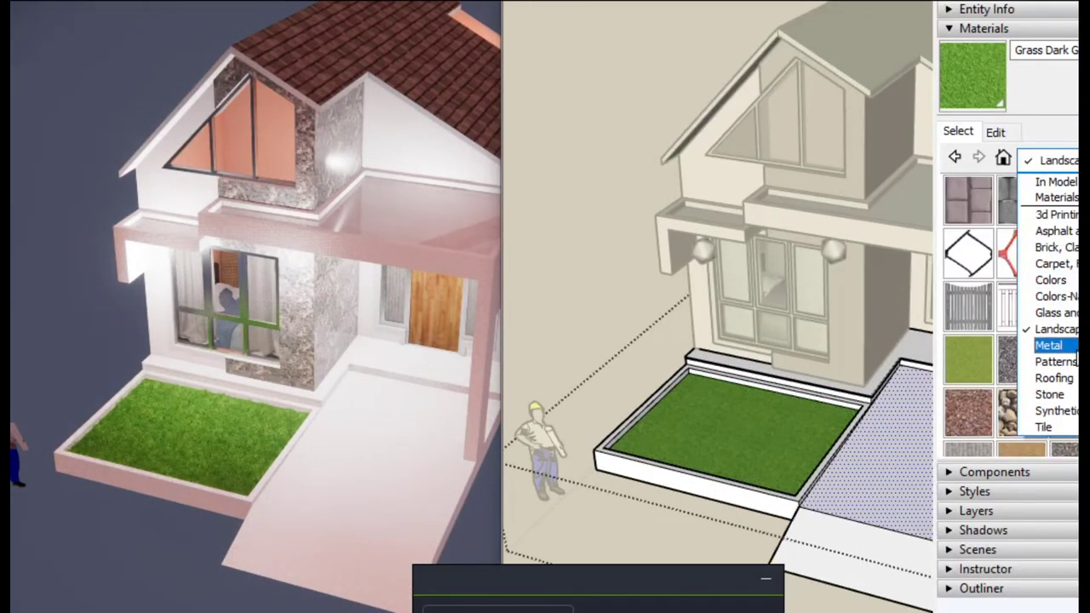
pyautogui.click(920, 467)
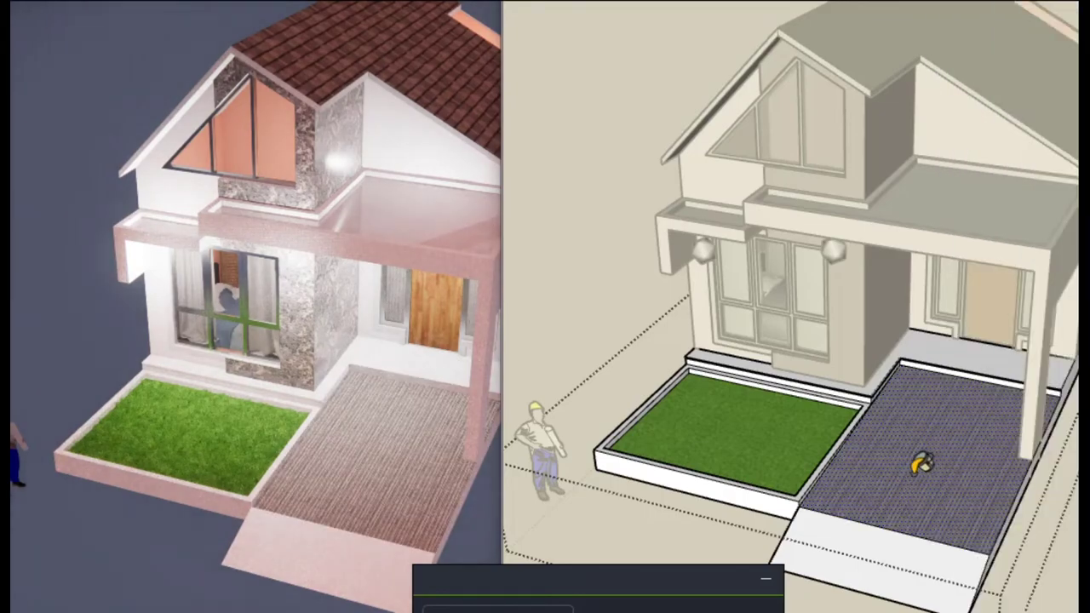
# Paint the terrace floor with Slate Light Tile.
pyautogui.scroll(10, 843, 356)
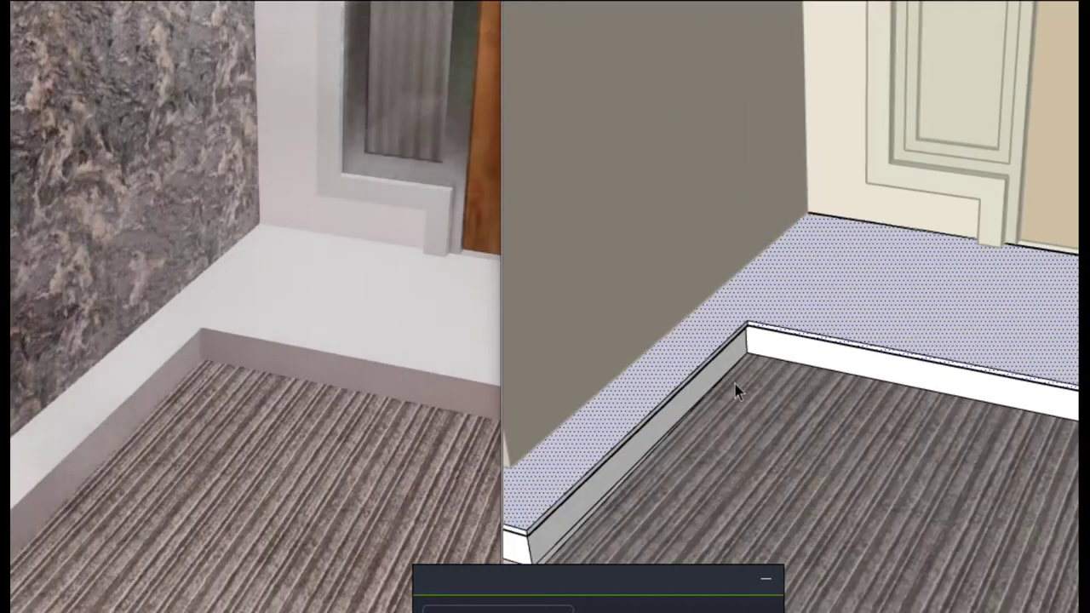
pyautogui.moveTo(735, 384); pyautogui.dragTo(702, 473, button='middle')
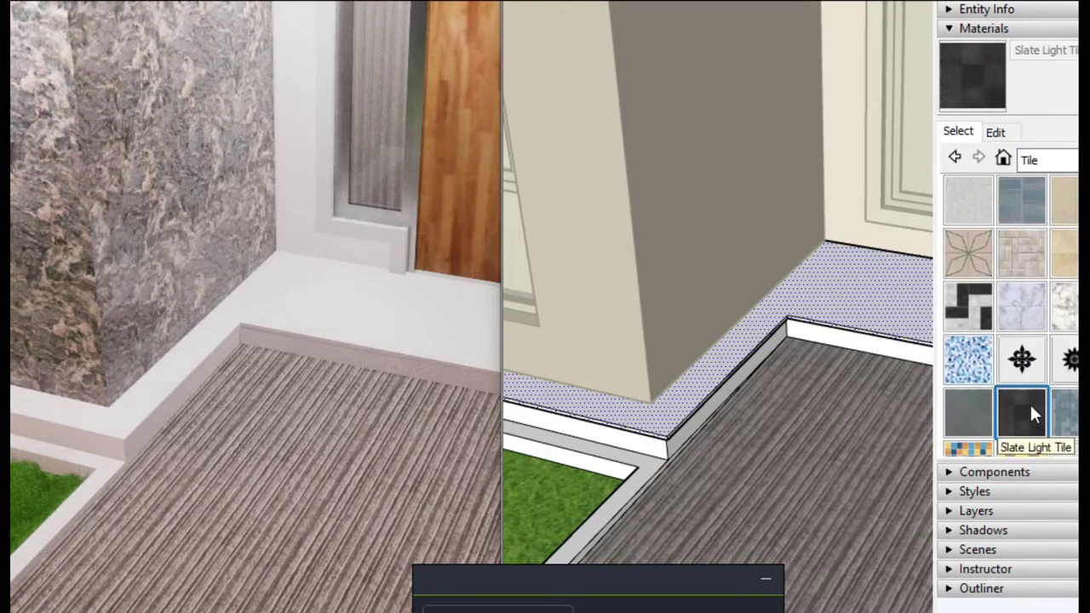
pyautogui.click(1033, 415)
pyautogui.click(883, 287)
pyautogui.scroll(-5, 937, 309)
pyautogui.scroll(-5, 937, 309)
pyautogui.scroll(8, 762, 410)
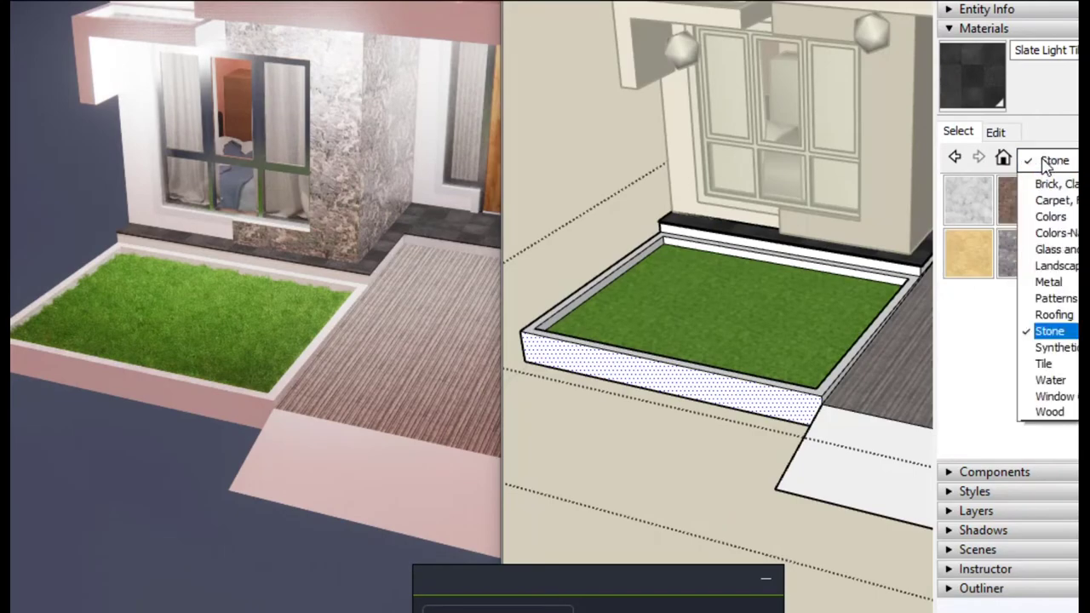
# Give the planter's outer rim a stone texture and select the house group.
pyautogui.click(777, 397)
pyautogui.scroll(-5, 777, 397)
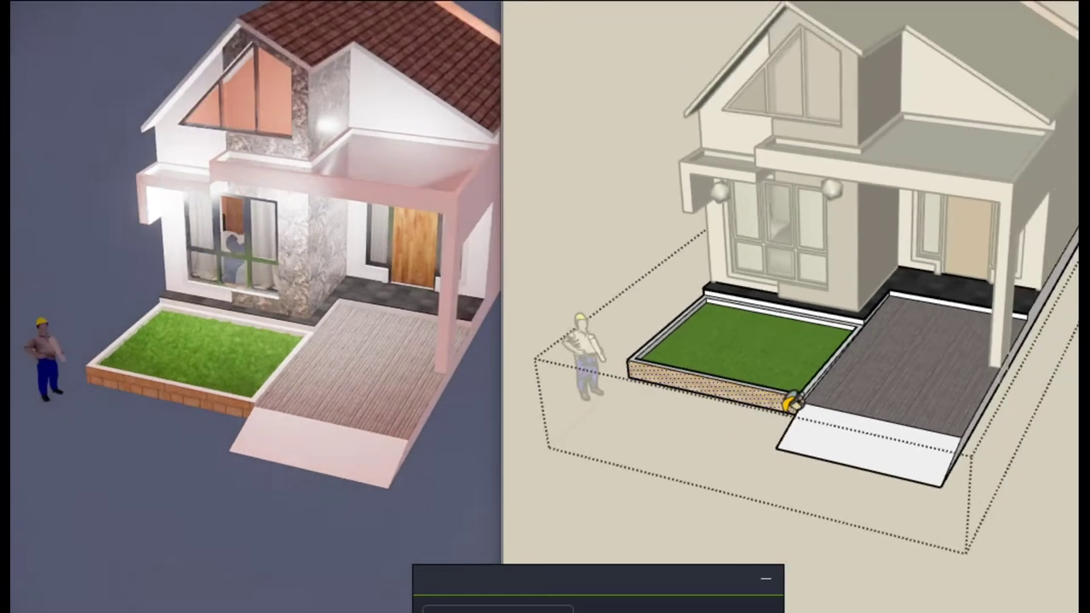
pyautogui.scroll(-3, 725, 244)
pyautogui.scroll(10, 786, 185)
pyautogui.click(786, 186)
pyautogui.scroll(-5, 769, 185)
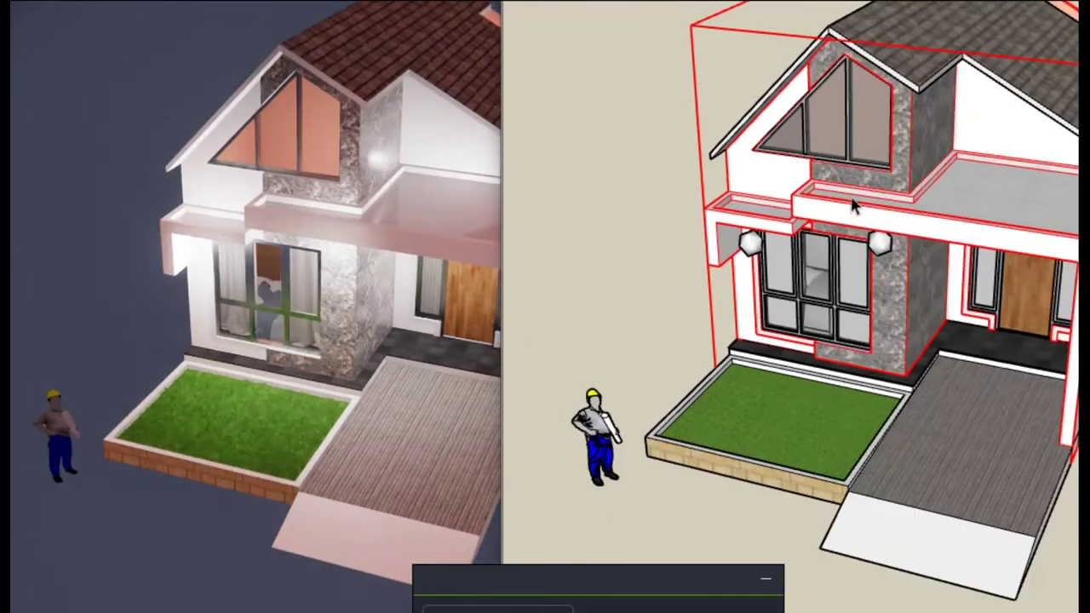
# Paint the house group's walls with a cladding material and check it from the front.
pyautogui.rightClick(803, 103)
pyautogui.scroll(5, 764, 171)
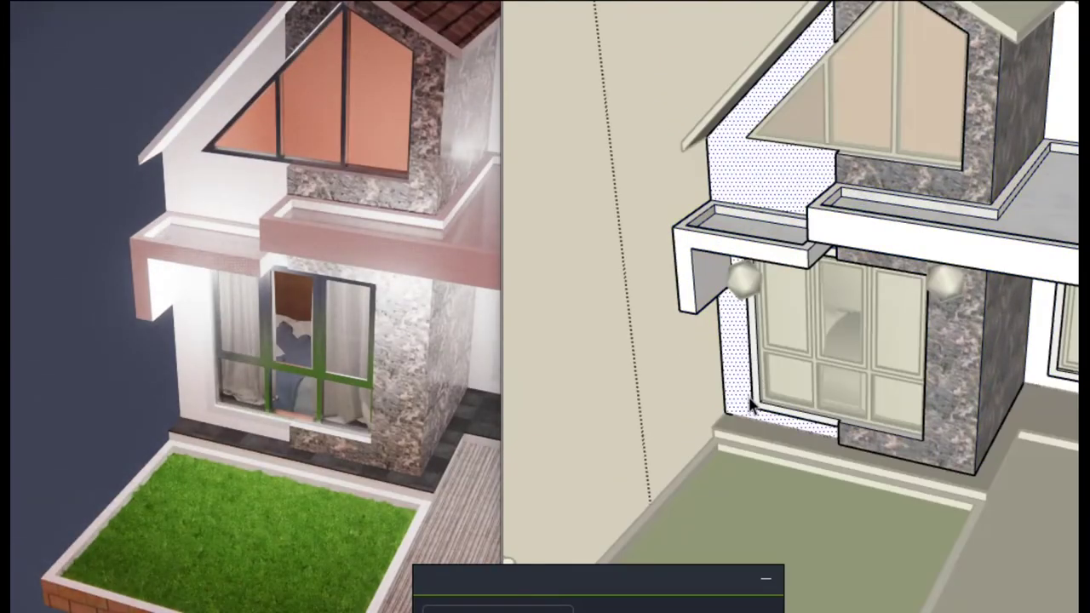
pyautogui.scroll(-5, 742, 360)
pyautogui.scroll(10, 931, 243)
pyautogui.scroll(-5, 1047, 402)
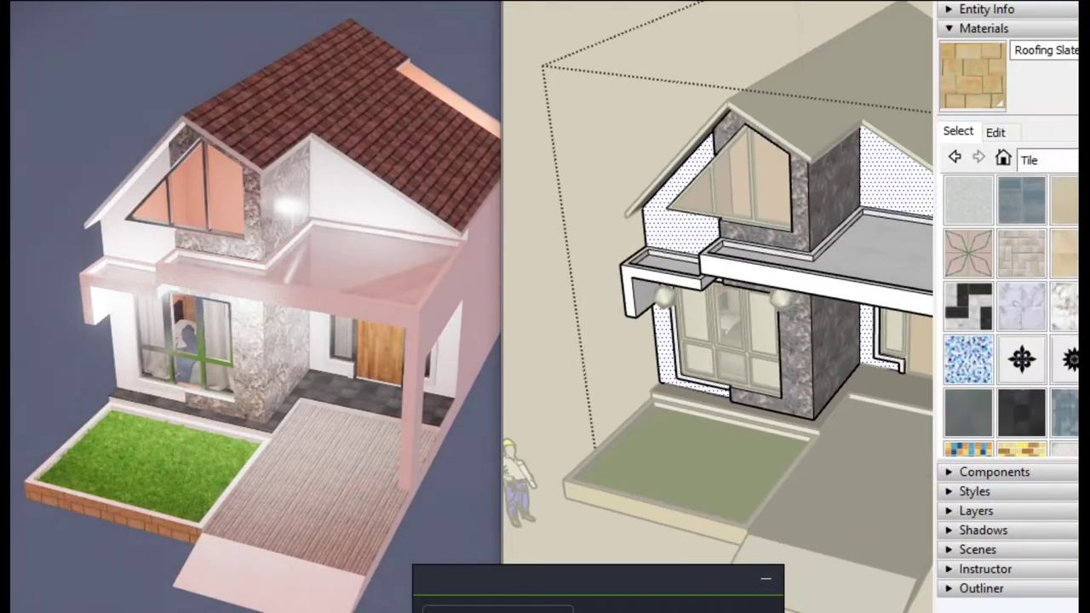
pyautogui.click(904, 171)
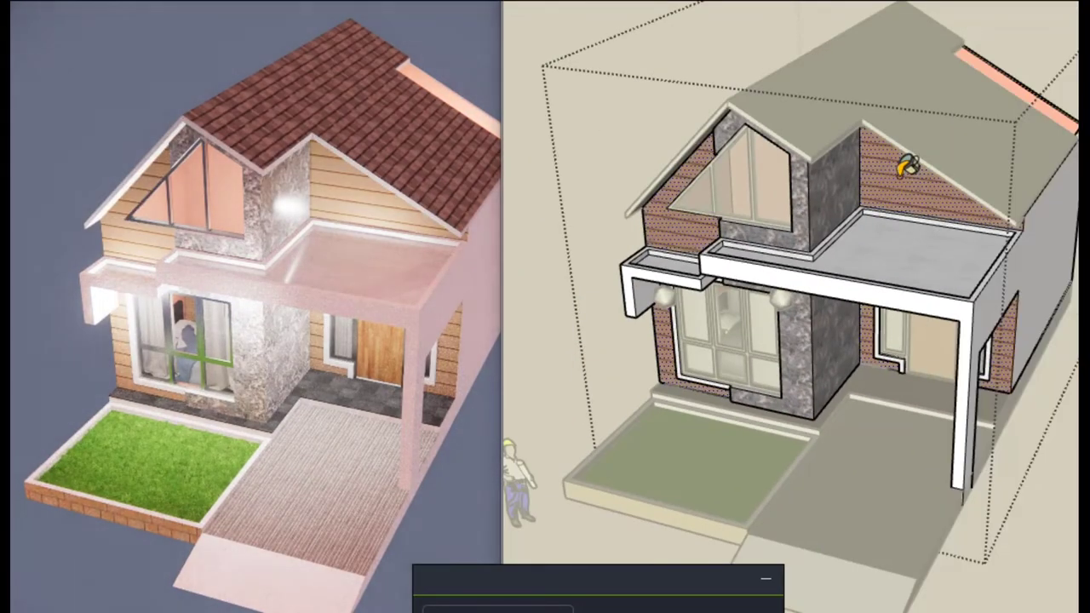
pyautogui.moveTo(854, 409); pyautogui.dragTo(852, 348, button='middle')
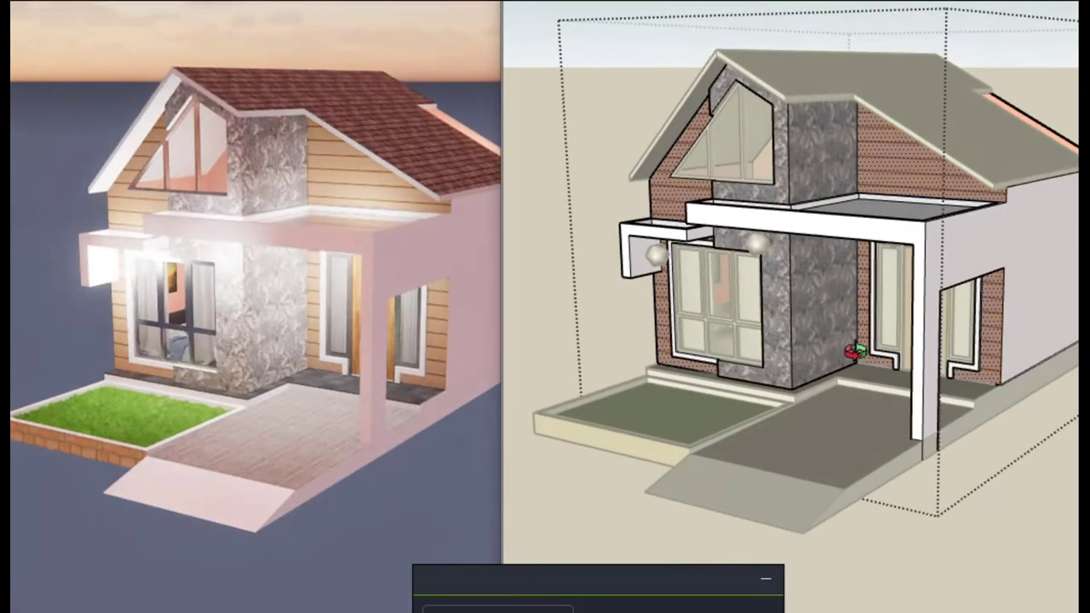
pyautogui.scroll(-3, 983, 360)
pyautogui.scroll(6, 913, 348)
pyautogui.scroll(-2, 945, 351)
pyautogui.scroll(-1, 945, 351)
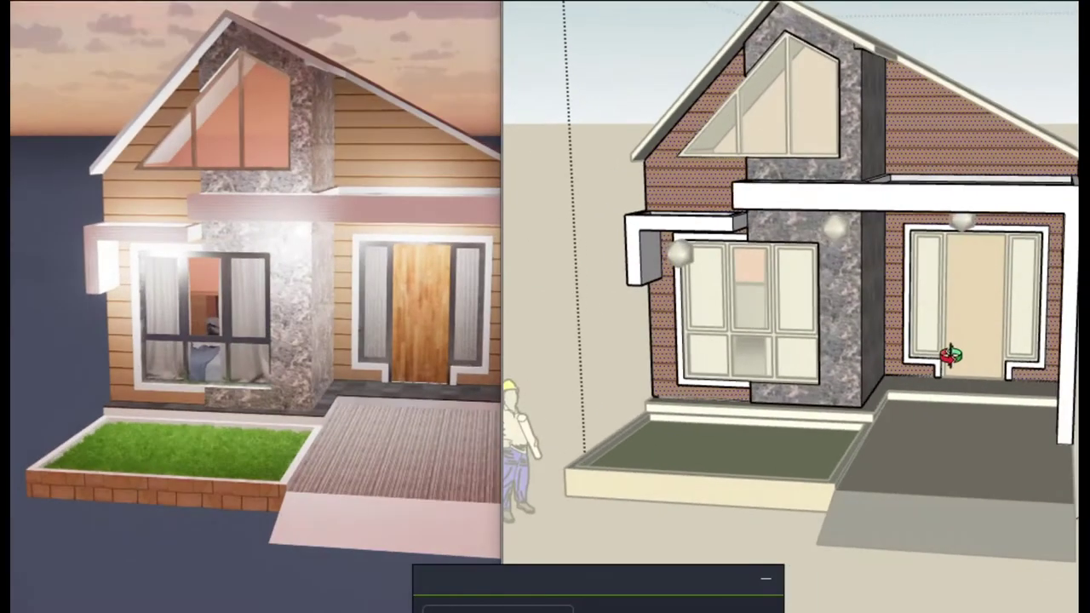
pyautogui.moveTo(946, 351); pyautogui.dragTo(908, 468, button='middle')
pyautogui.scroll(-2, 907, 468)
pyautogui.scroll(3, 907, 469)
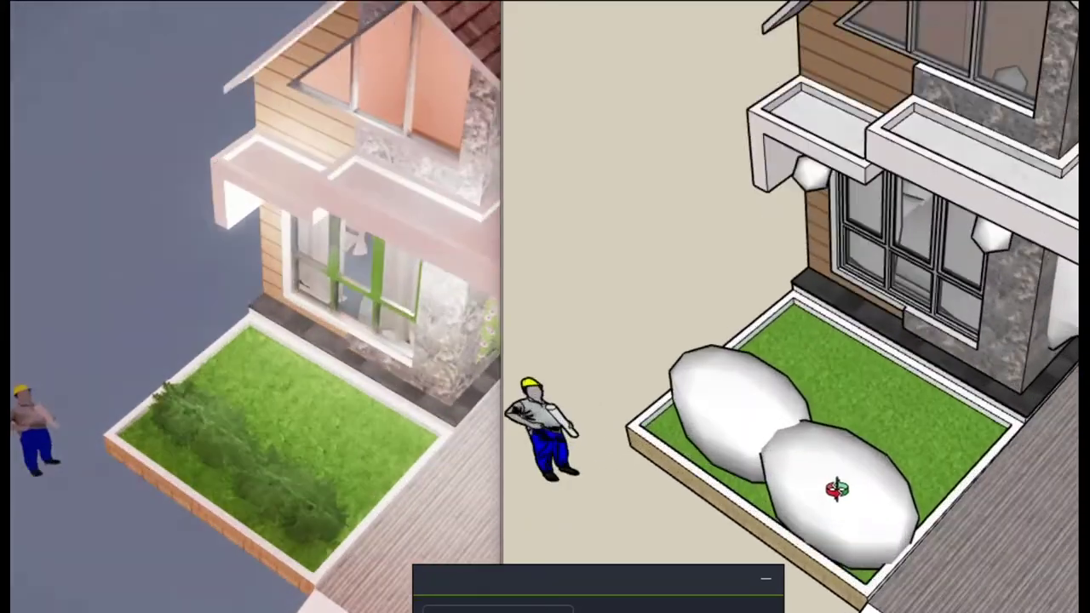
# Select the right-hand bush in the planter and activate the Move tool.
pyautogui.scroll(2, 827, 486)
pyautogui.click(855, 498)
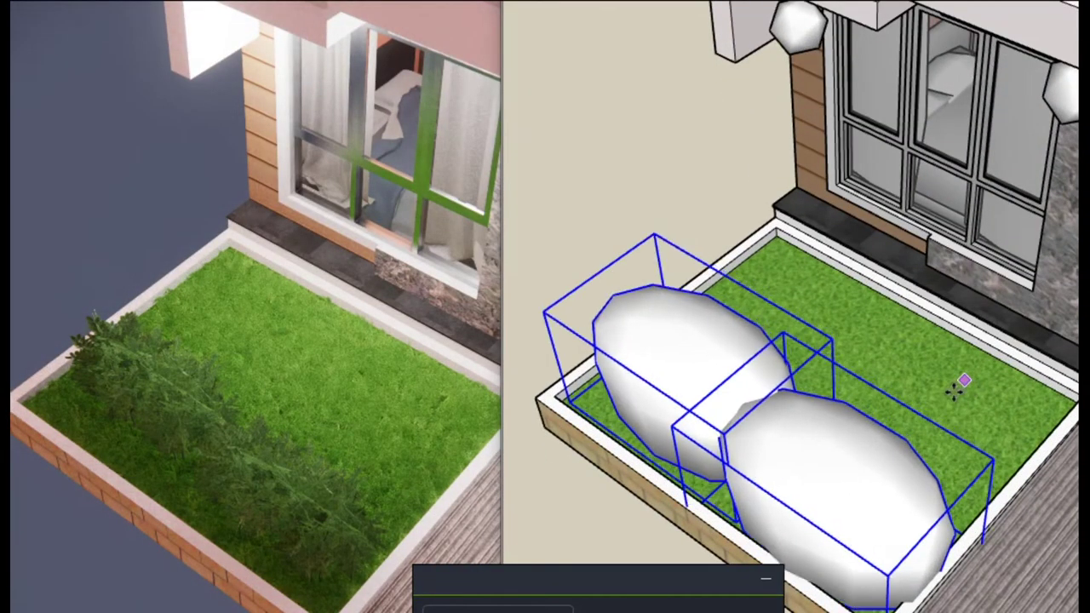
pyautogui.scroll(-2, 949, 392)
pyautogui.scroll(-3, 944, 409)
pyautogui.scroll(1, 942, 418)
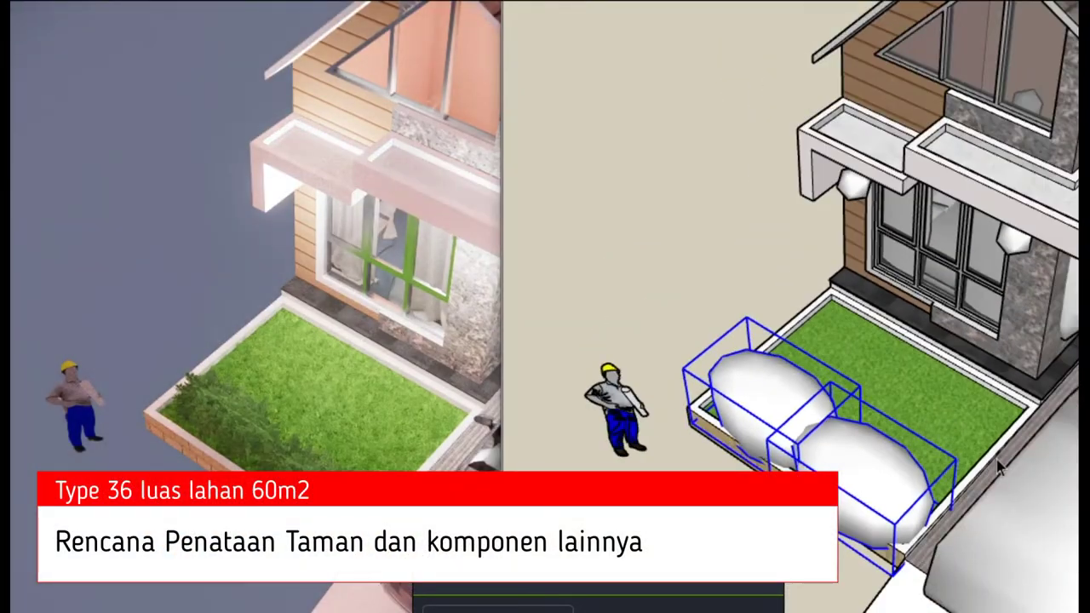
pyautogui.scroll(-3, 1001, 467)
pyautogui.moveTo(1000, 467); pyautogui.dragTo(988, 358, button='middle')
pyautogui.scroll(4, 988, 339)
pyautogui.press('m')
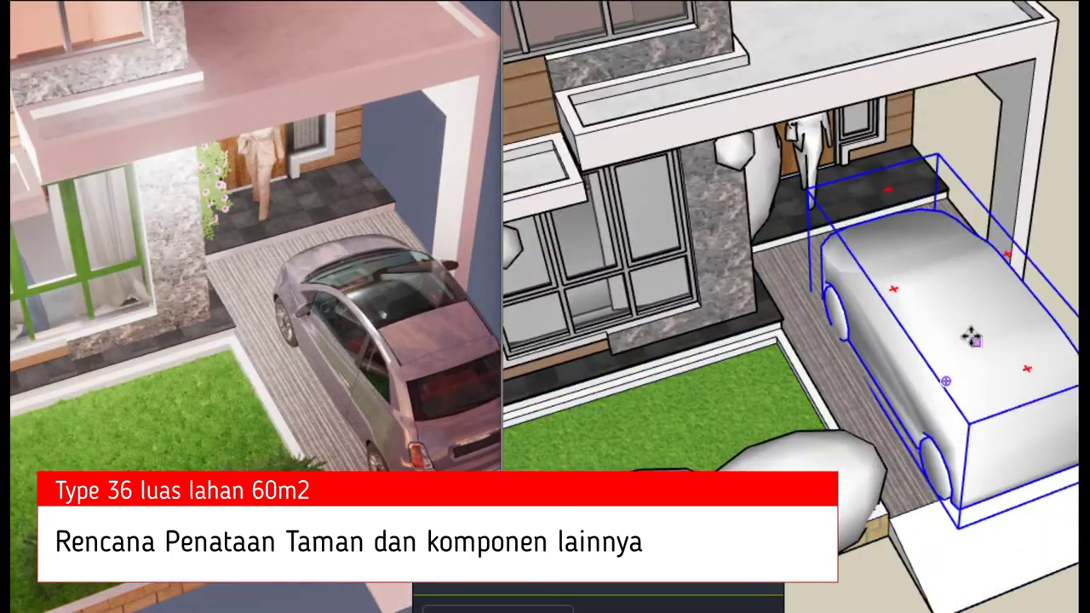
pyautogui.scroll(-2, 1017, 351)
pyautogui.scroll(-2, 893, 451)
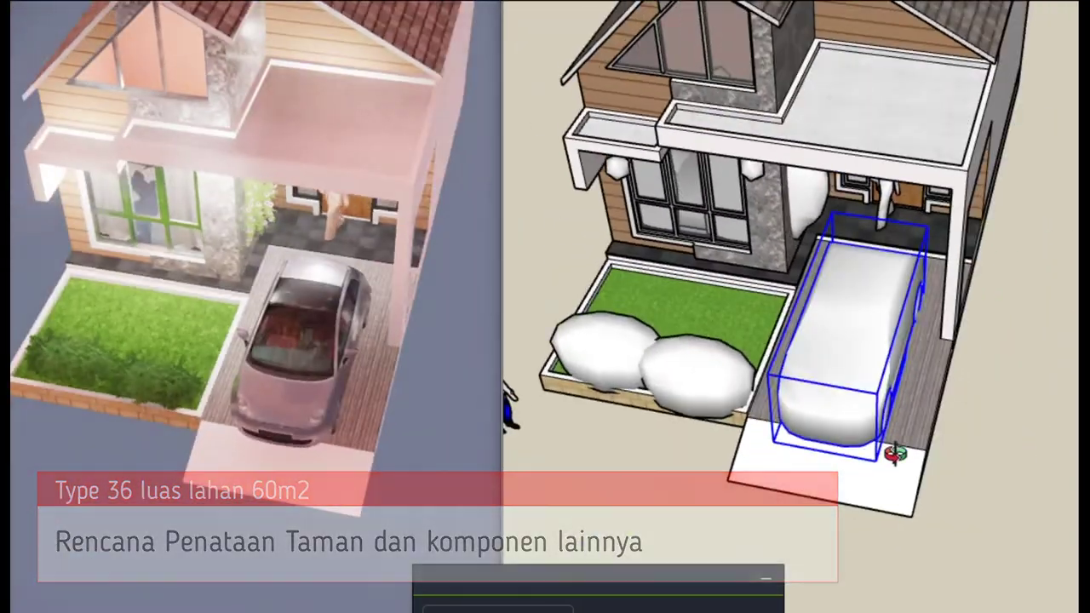
pyautogui.scroll(6, 912, 325)
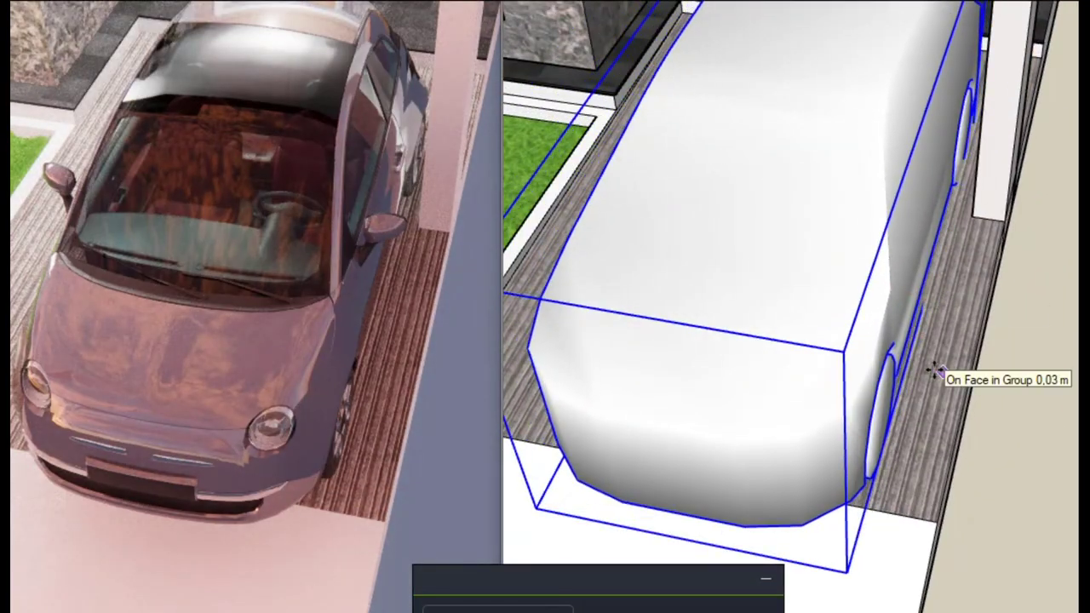
pyautogui.scroll(-5, 934, 375)
# Orbit around the house front and garden bushes toward the car and doorway.
pyautogui.moveTo(932, 434)
pyautogui.mouseDown(button='middle')
pyautogui.moveTo(891, 455)
pyautogui.moveTo(949, 443)
pyautogui.mouseUp(button='middle')
pyautogui.scroll(1, 949, 443)
pyautogui.scroll(3, 654, 373)
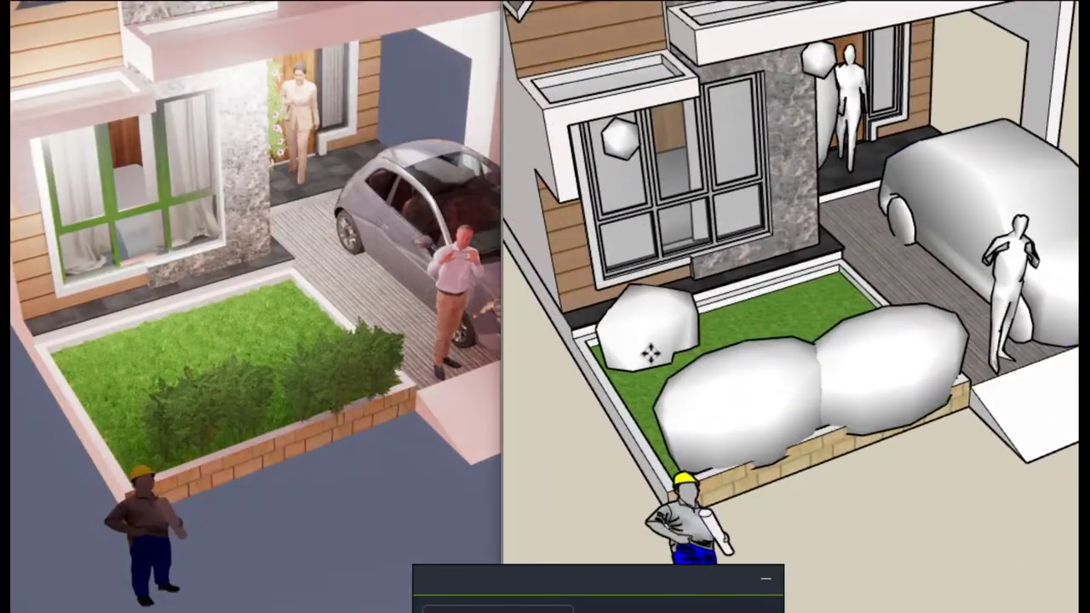
pyautogui.scroll(-3, 819, 300)
pyautogui.scroll(1, 820, 300)
pyautogui.moveTo(864, 357)
pyautogui.mouseDown(button='middle')
pyautogui.moveTo(864, 304)
pyautogui.moveTo(890, 319)
pyautogui.moveTo(842, 416)
pyautogui.mouseUp(button='middle')
pyautogui.scroll(3, 864, 304)
pyautogui.scroll(2, 841, 415)
pyautogui.scroll(-4, 948, 352)
pyautogui.moveTo(949, 352); pyautogui.dragTo(869, 304, button='middle')
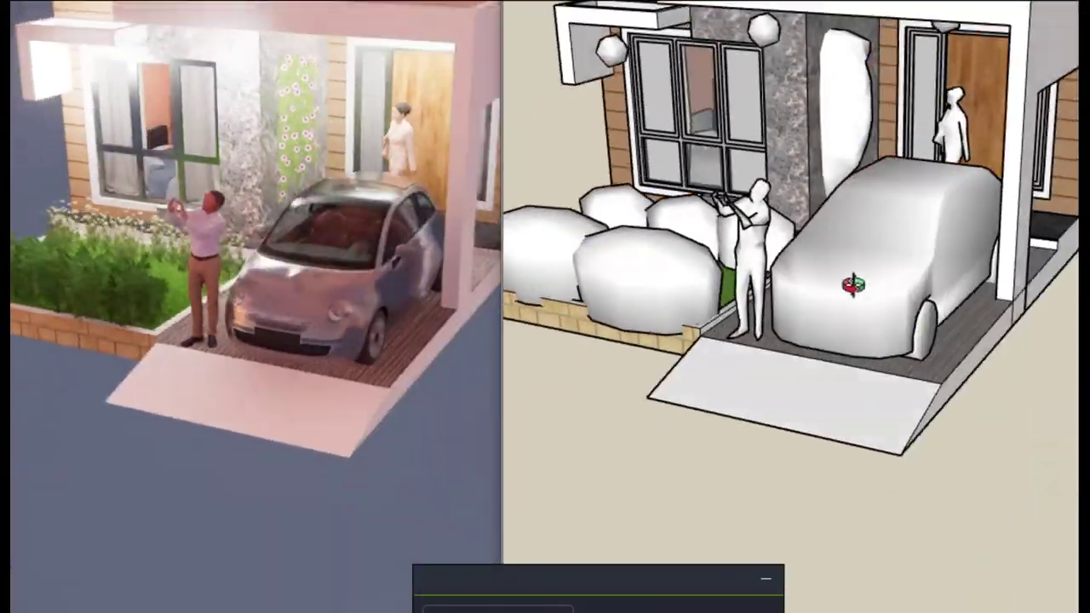
pyautogui.scroll(3, 868, 304)
pyautogui.scroll(2, 836, 189)
pyautogui.scroll(3, 836, 189)
pyautogui.moveTo(1005, 85)
pyautogui.mouseDown(button='middle')
pyautogui.moveTo(981, 298)
pyautogui.moveTo(911, 301)
pyautogui.moveTo(920, 343)
pyautogui.moveTo(815, 425)
pyautogui.moveTo(852, 418)
pyautogui.moveTo(684, 315)
pyautogui.moveTo(713, 386)
pyautogui.mouseUp(button='middle')
# Start a rectangle with its first corner at the worker figure's feet.
pyautogui.scroll(2, 917, 348)
pyautogui.scroll(2, 917, 352)
pyautogui.scroll(-2, 917, 353)
pyautogui.scroll(3, 781, 394)
pyautogui.scroll(-5, 781, 394)
pyautogui.scroll(2, 713, 385)
pyautogui.press('r')
pyautogui.scroll(-1, 686, 341)
pyautogui.click(658, 329)
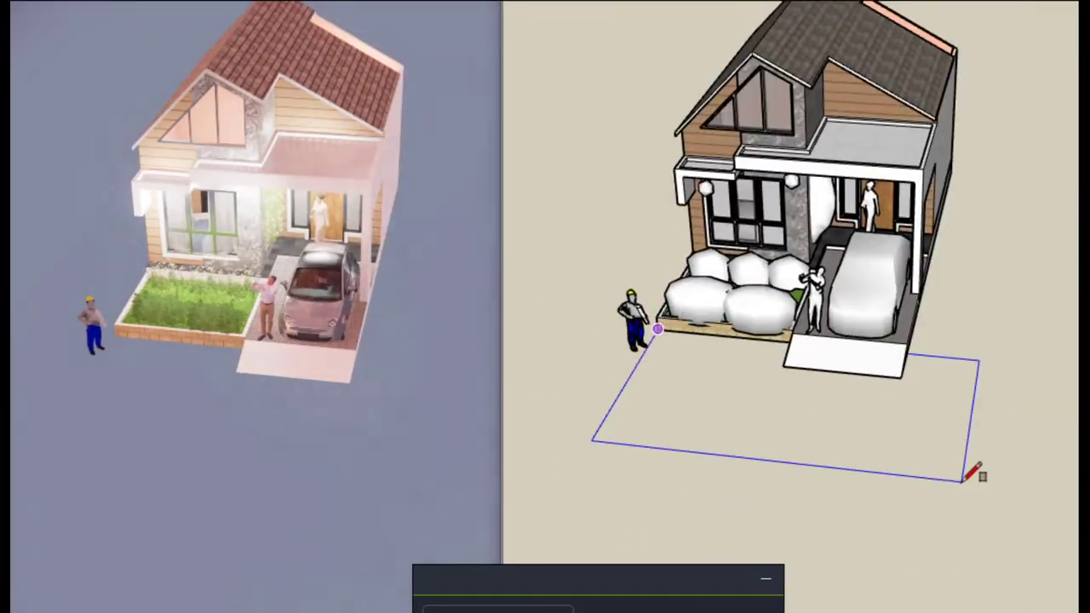
# Close the road rectangle at its opposite corner and stretch the face sideways.
pyautogui.click(962, 479)
pyautogui.press('space')
pyautogui.scroll(-2, 783, 407)
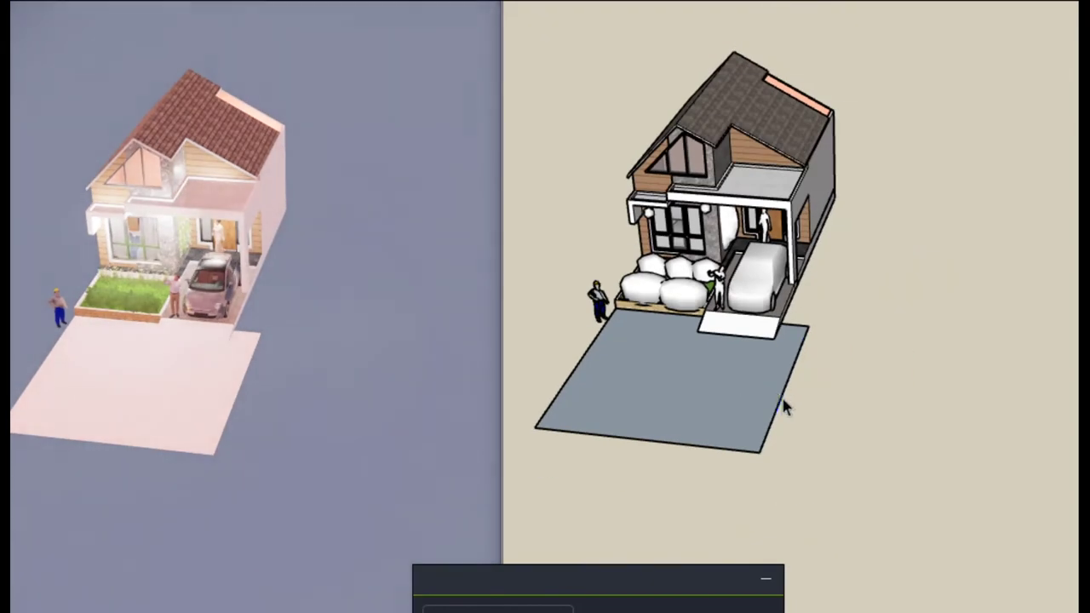
pyautogui.scroll(2, 930, 418)
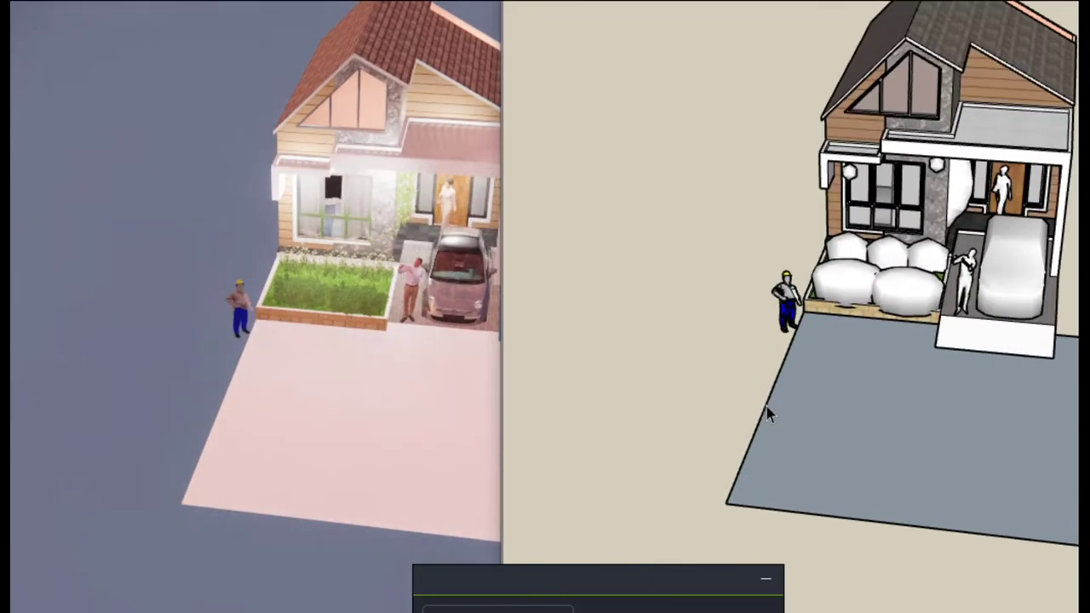
pyautogui.click(721, 390)
pyautogui.click(724, 389)
pyautogui.scroll(-2, 809, 400)
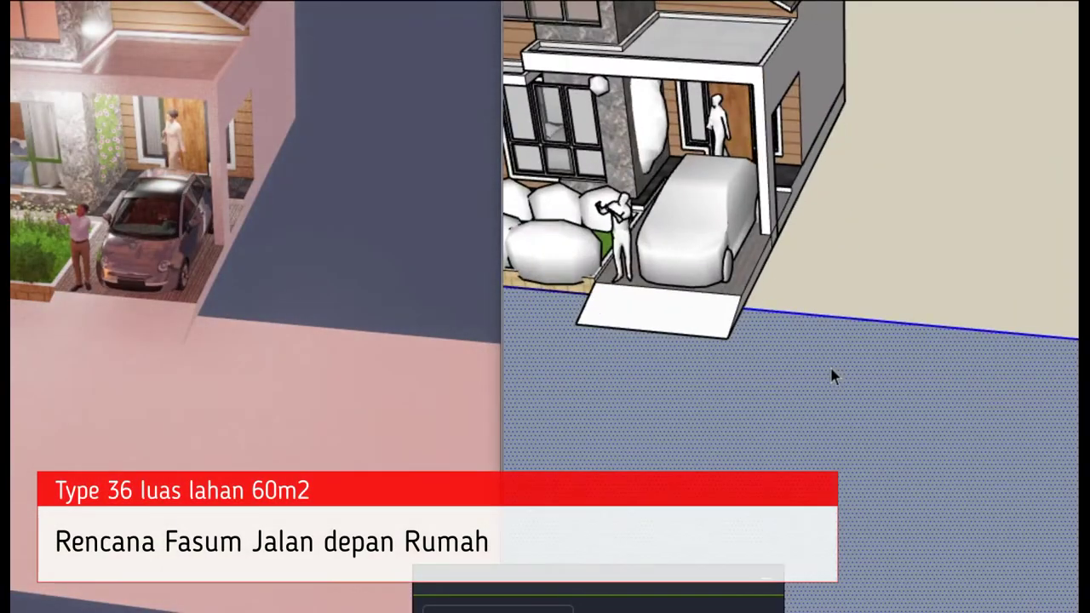
# Toggle View > Hidden Geometry on and off to inspect the road face.
pyautogui.press('m')
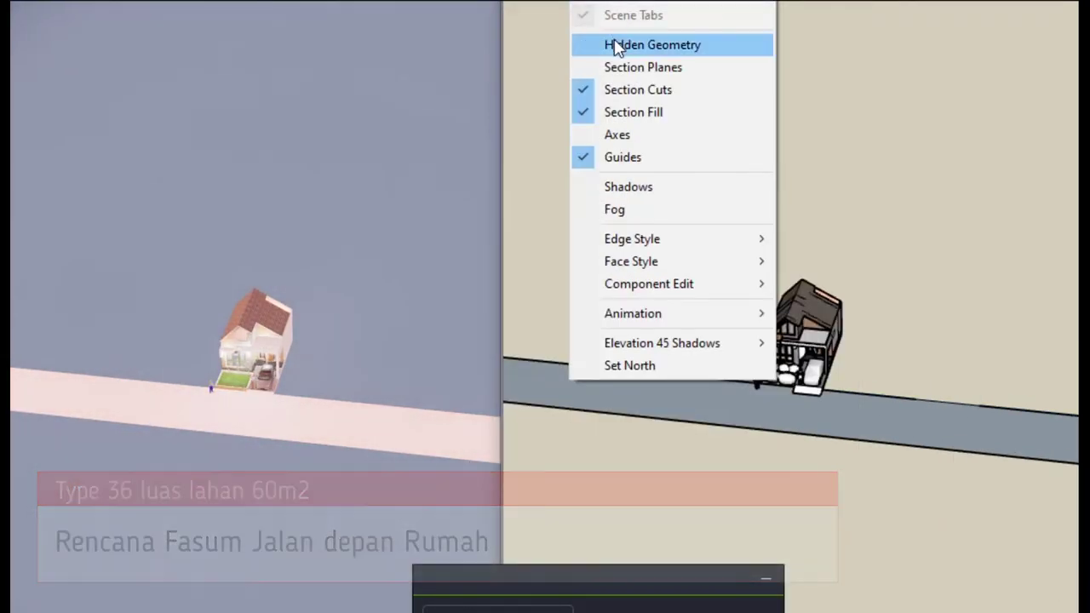
pyautogui.click(620, 44)
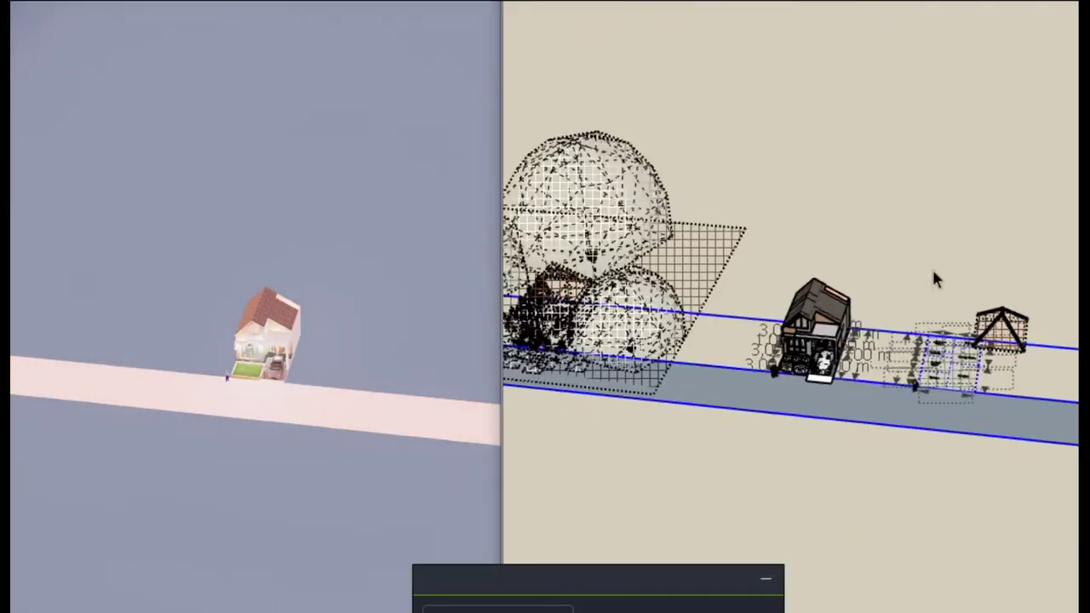
pyautogui.scroll(-2, 934, 279)
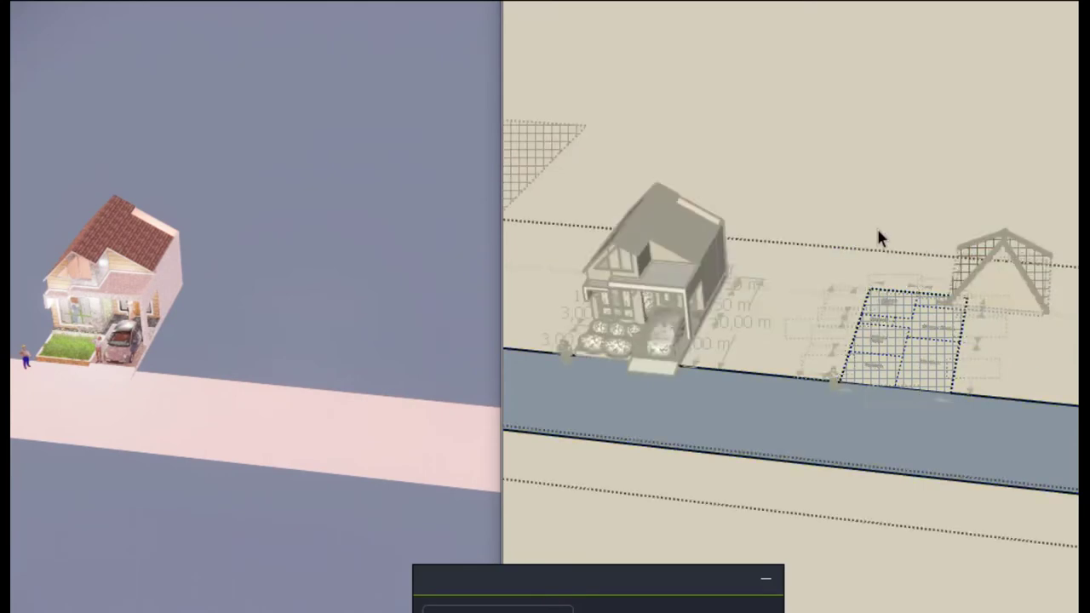
pyautogui.click(927, 345)
pyautogui.press('Escape')
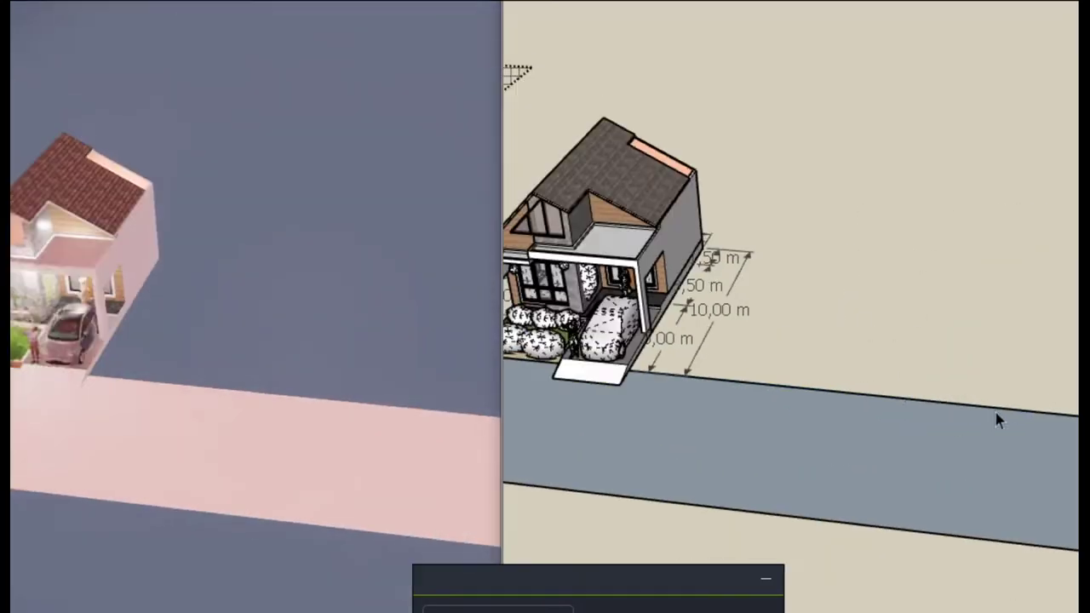
pyautogui.rightClick(918, 429)
pyautogui.press('Escape')
pyautogui.click(630, 44)
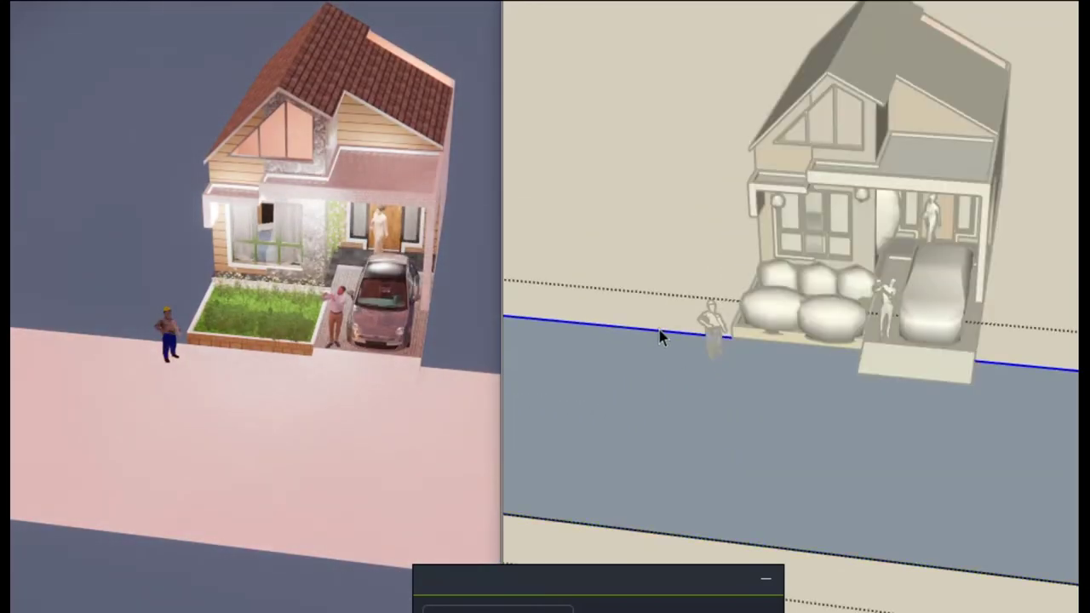
pyautogui.scroll(2, 878, 431)
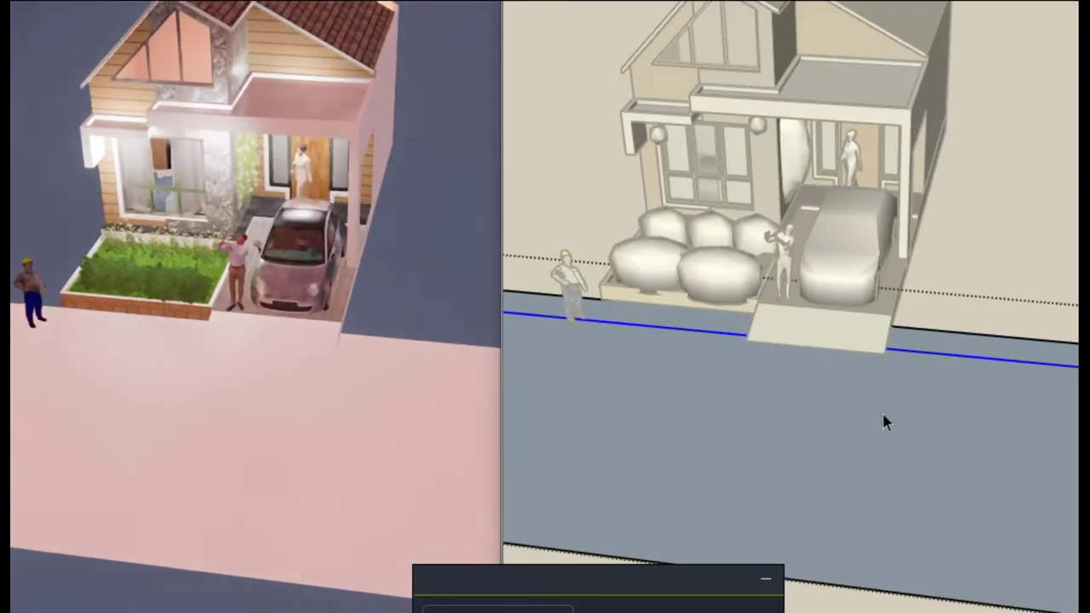
# Paint the road face with a dark asphalt material.
pyautogui.scroll(3, 878, 431)
pyautogui.click(858, 586)
pyautogui.press('b')
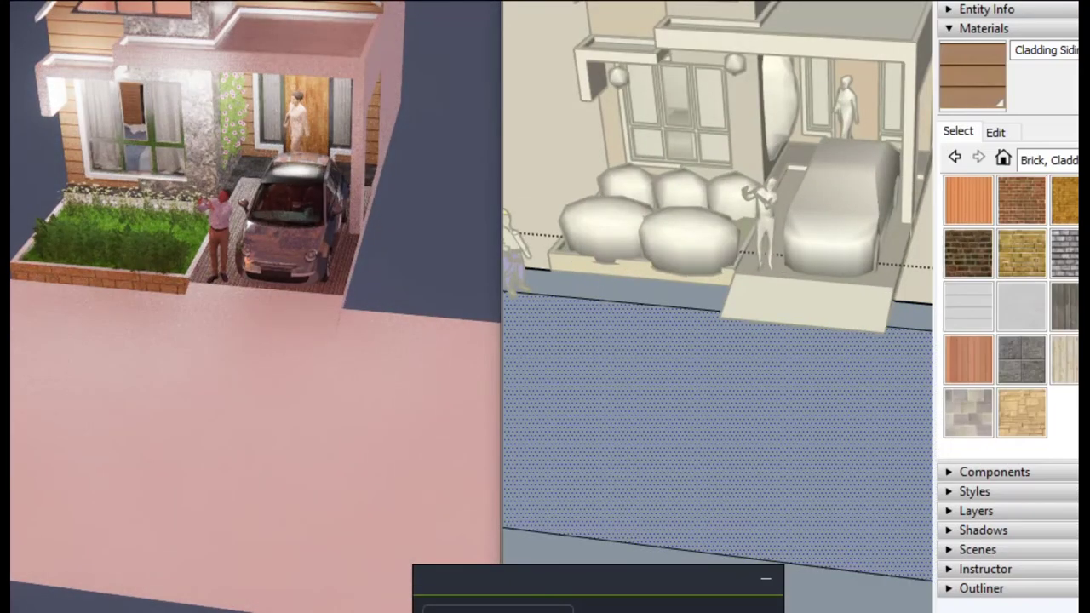
pyautogui.click(967, 200)
pyautogui.click(891, 358)
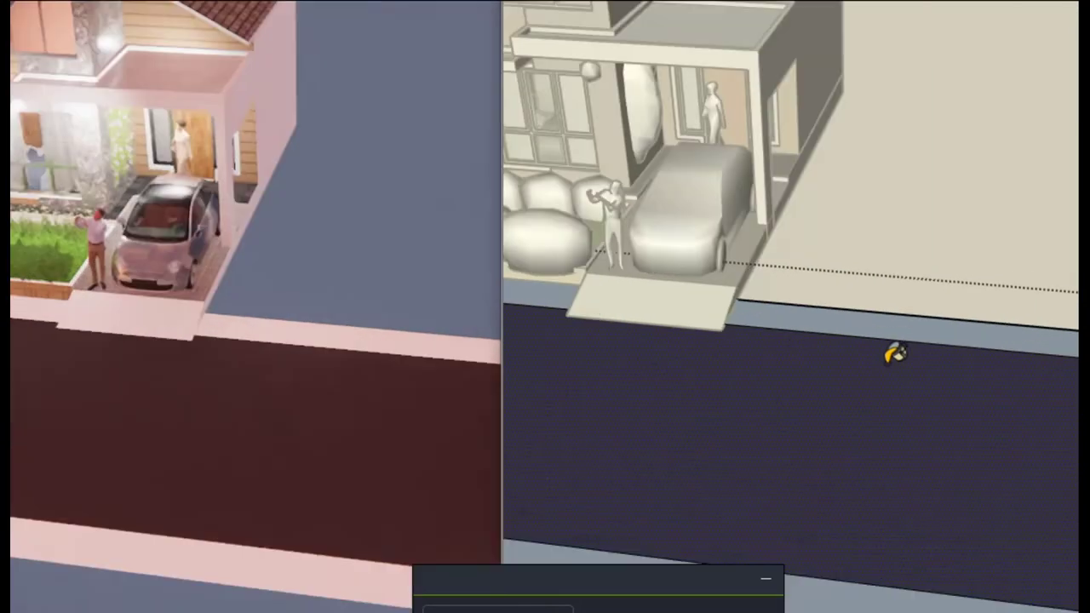
# Paint the road's edge strips with Landscaping gravel and repaint the road asphalt.
pyautogui.click(1056, 160)
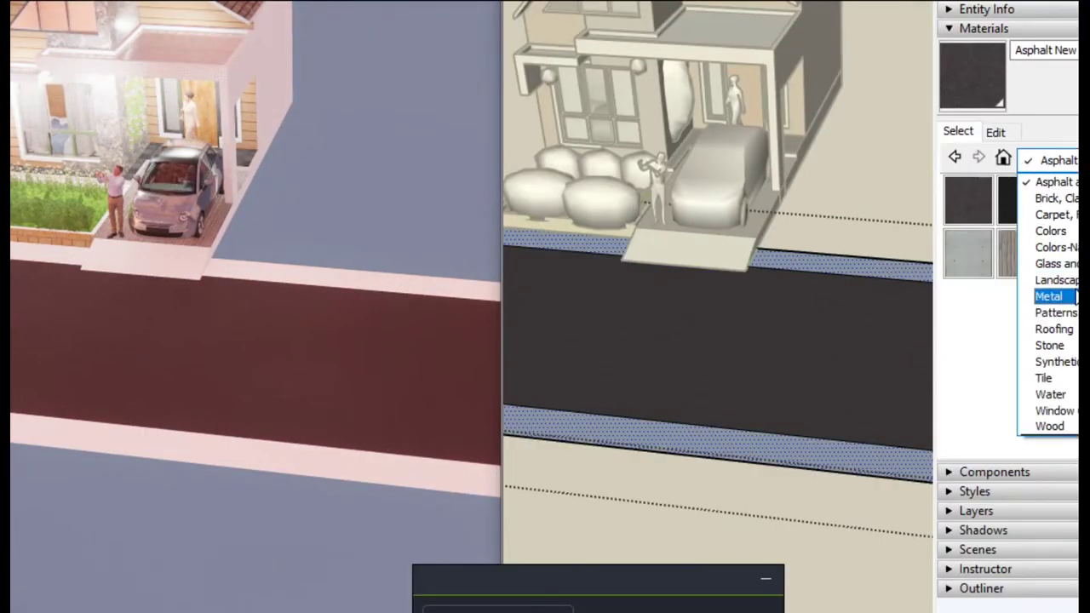
pyautogui.click(1056, 280)
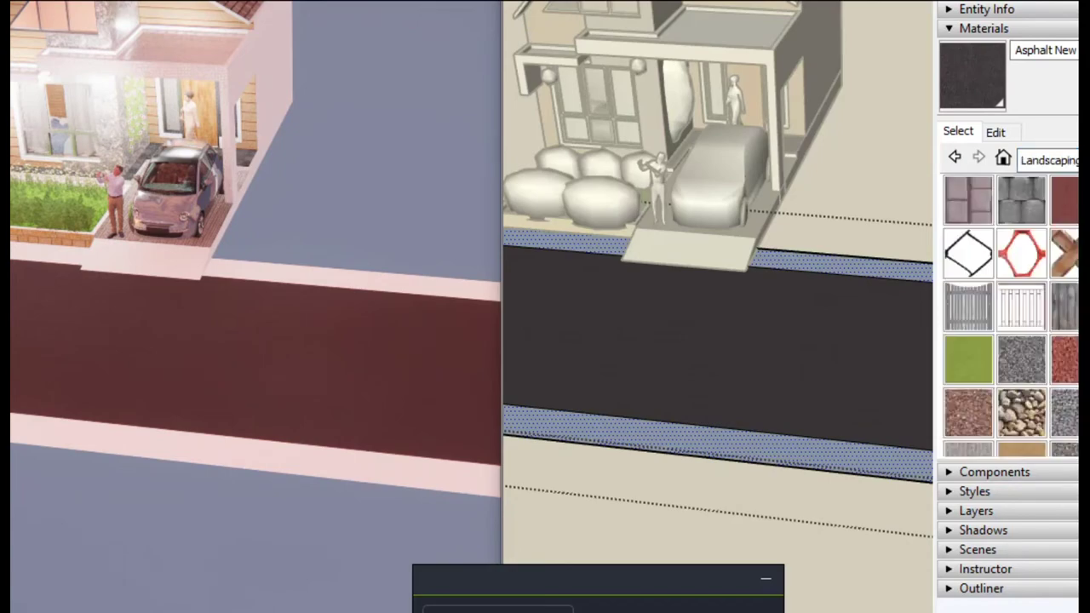
pyautogui.click(967, 412)
pyautogui.click(894, 264)
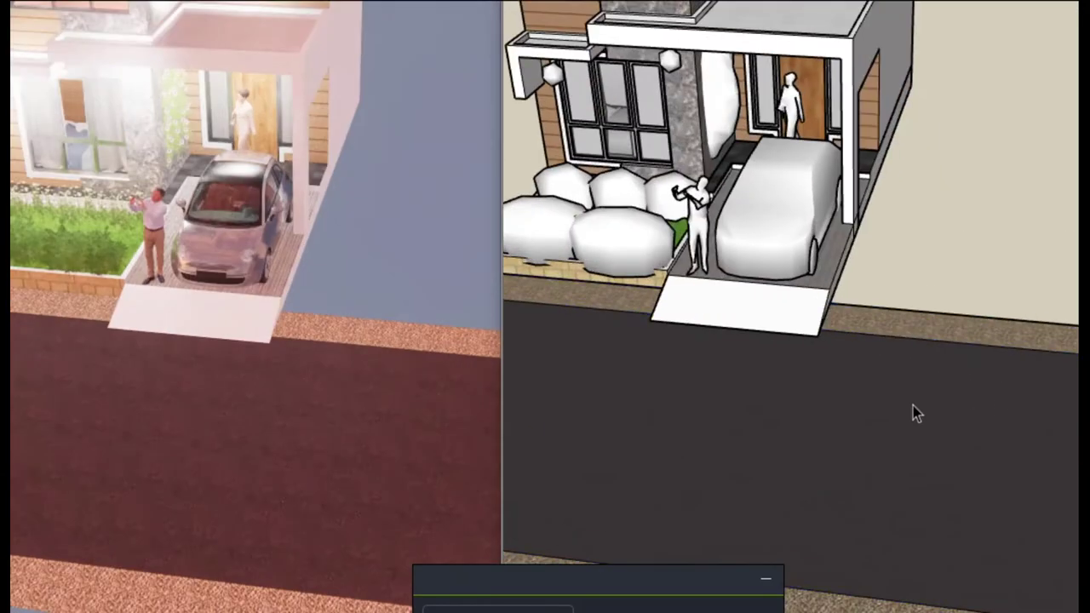
pyautogui.click(913, 408)
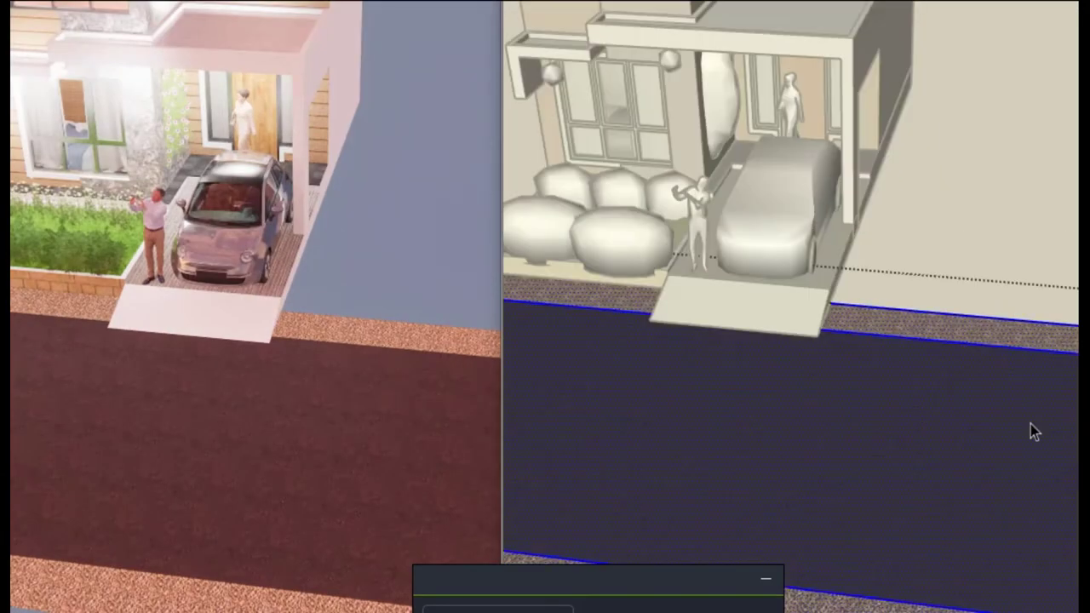
pyautogui.click(863, 409)
# Finish the large ground rectangle behind the house.
pyautogui.scroll(-3, 969, 324)
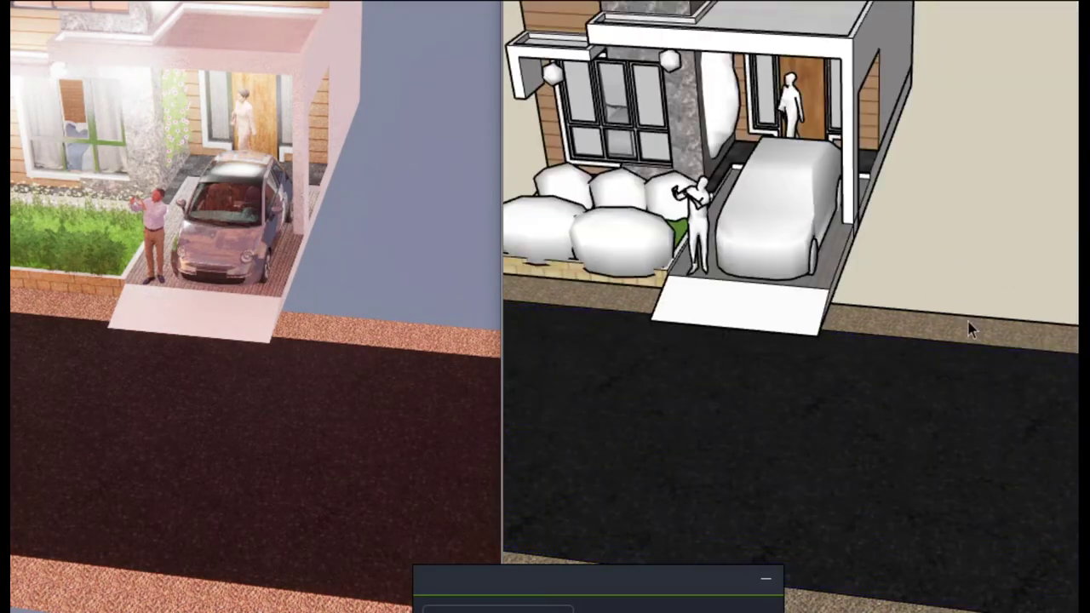
pyautogui.scroll(-3, 827, 430)
pyautogui.scroll(-3, 827, 433)
pyautogui.click(1056, 179)
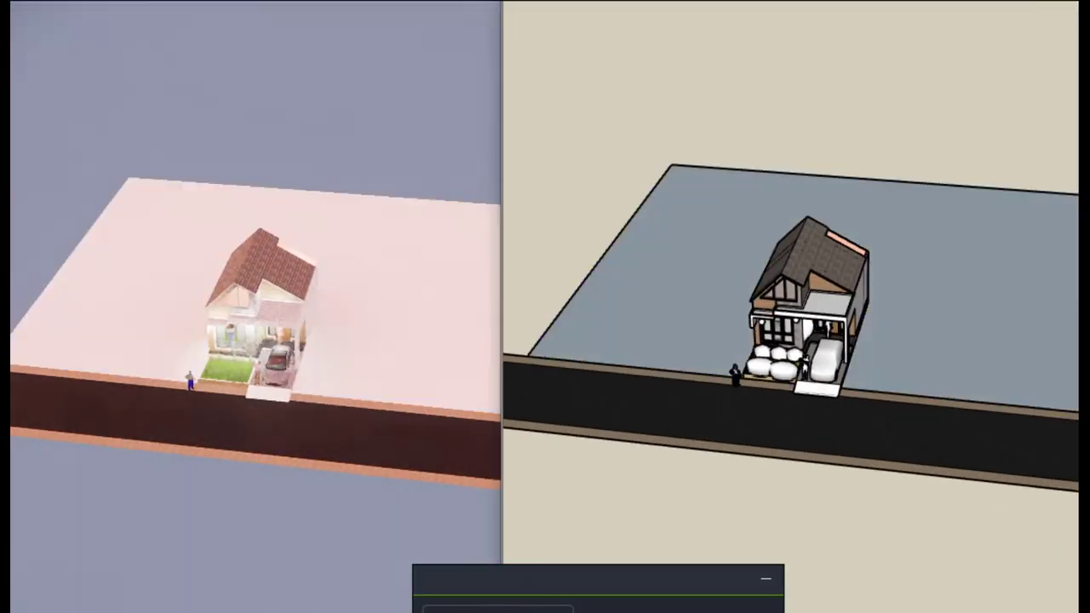
# Paint the ground face with a green Landscaping grass material.
pyautogui.scroll(3, 679, 428)
pyautogui.scroll(3, 679, 429)
pyautogui.moveTo(670, 419); pyautogui.dragTo(901, 287, button='middle')
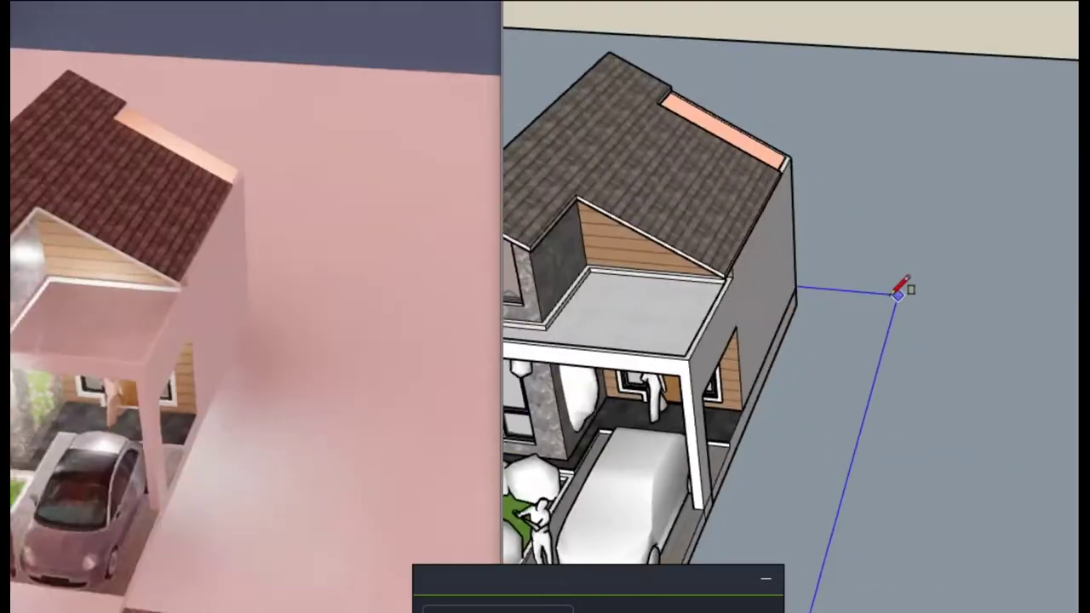
pyautogui.scroll(3, 793, 297)
pyautogui.scroll(-5, 834, 494)
pyautogui.moveTo(834, 494)
pyautogui.mouseDown(button='middle')
pyautogui.moveTo(857, 143)
pyautogui.moveTo(891, 401)
pyautogui.moveTo(929, 373)
pyautogui.moveTo(875, 372)
pyautogui.mouseUp(button='middle')
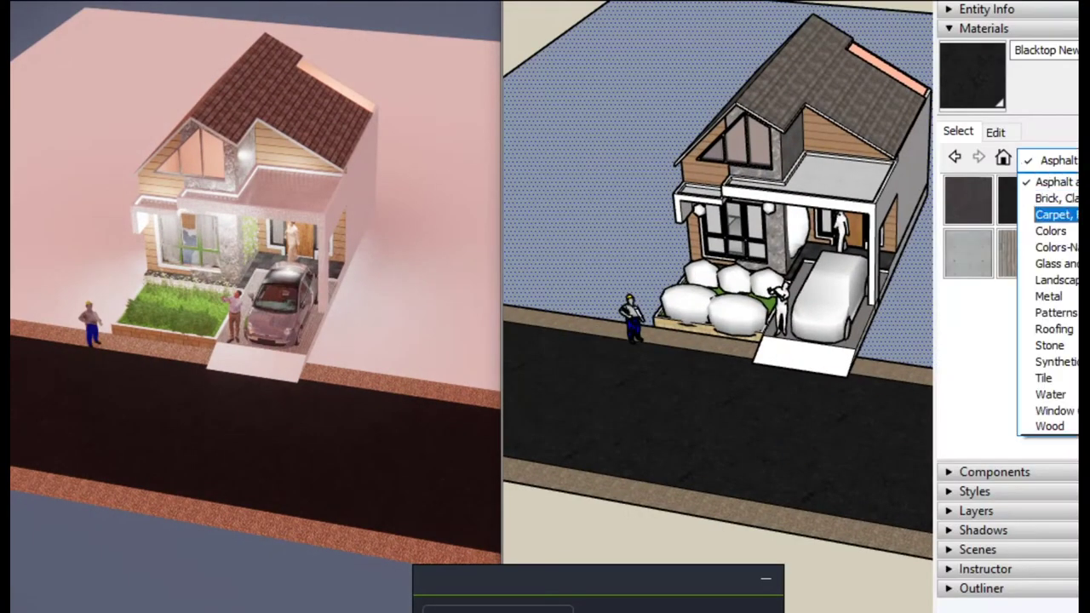
pyautogui.click(1056, 279)
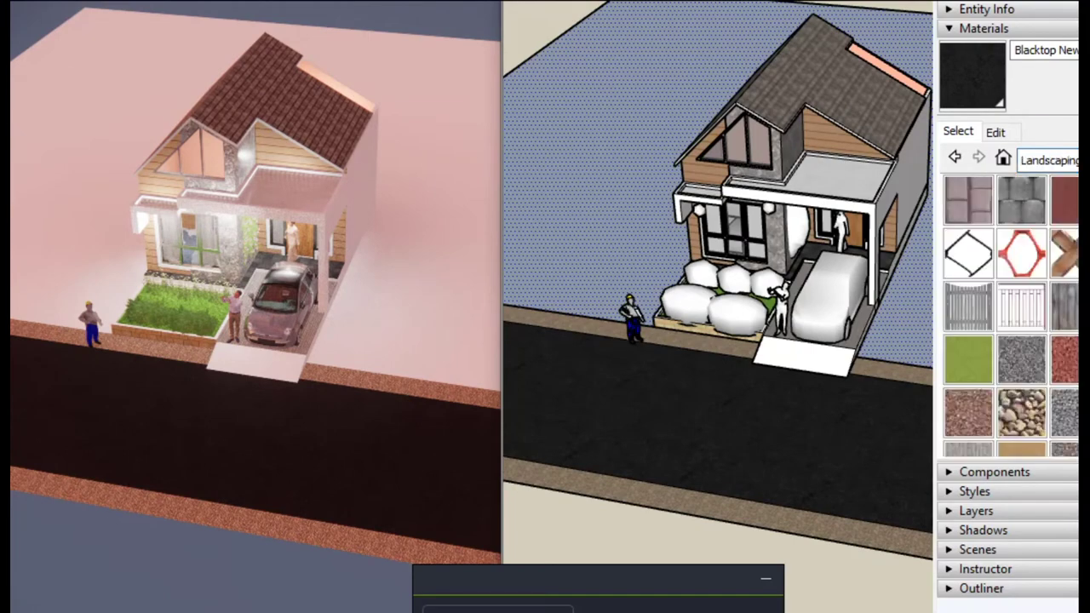
pyautogui.click(1026, 247)
pyautogui.click(945, 360)
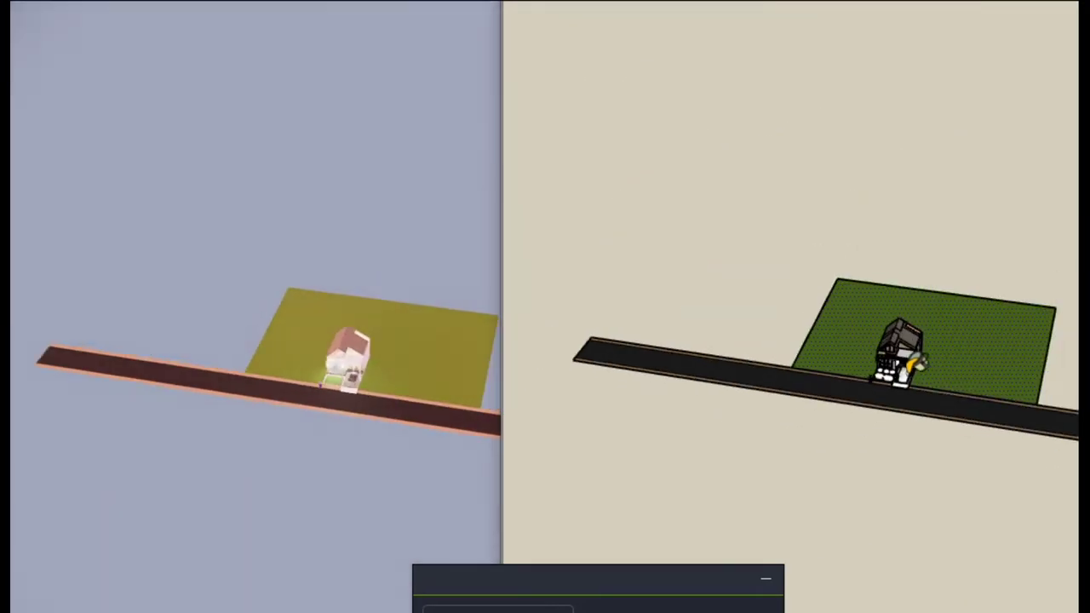
# Open the ground group and push its back edge further back to enlarge the plot.
pyautogui.rightClick(877, 306)
pyautogui.click(938, 301)
pyautogui.doubleClick(940, 297)
pyautogui.moveTo(939, 292)
pyautogui.mouseDown()
pyautogui.moveTo(859, 253)
pyautogui.moveTo(677, 234)
pyautogui.mouseUp()
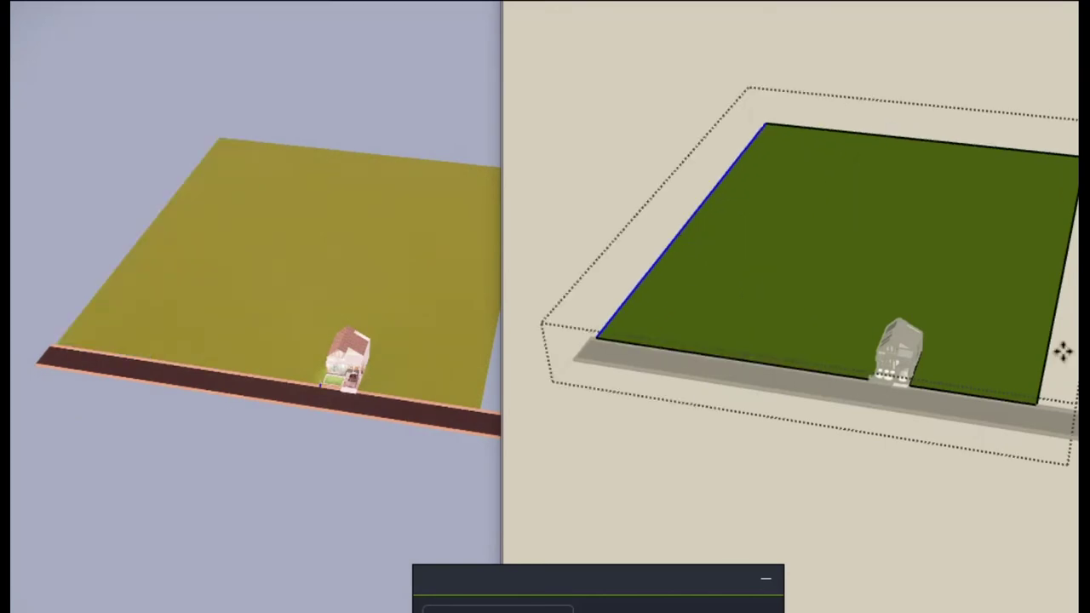
pyautogui.scroll(10, 1061, 494)
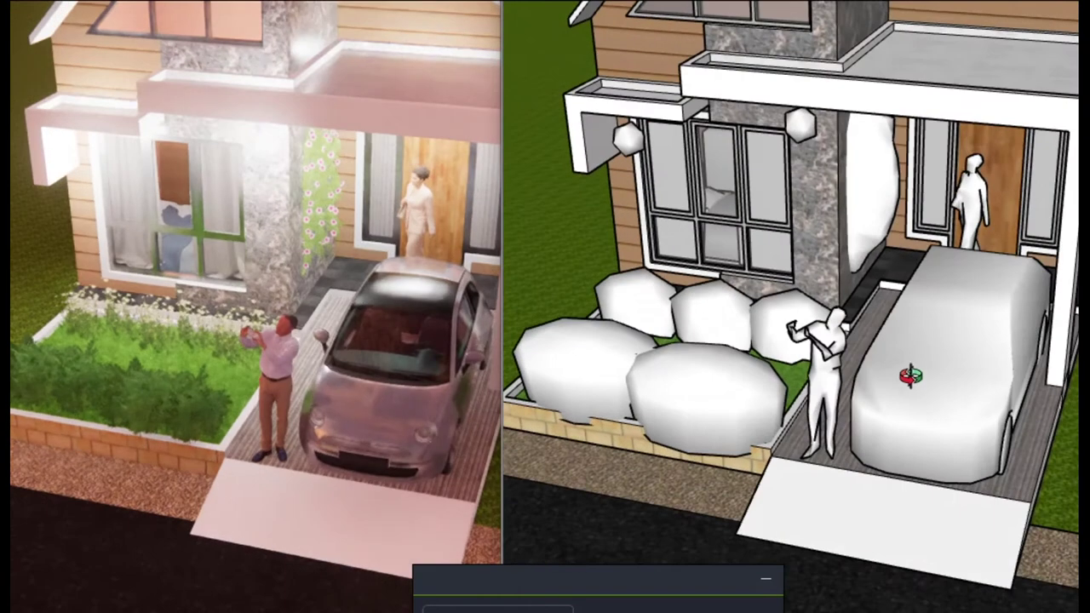
pyautogui.moveTo(905, 377); pyautogui.dragTo(850, 277, button='middle')
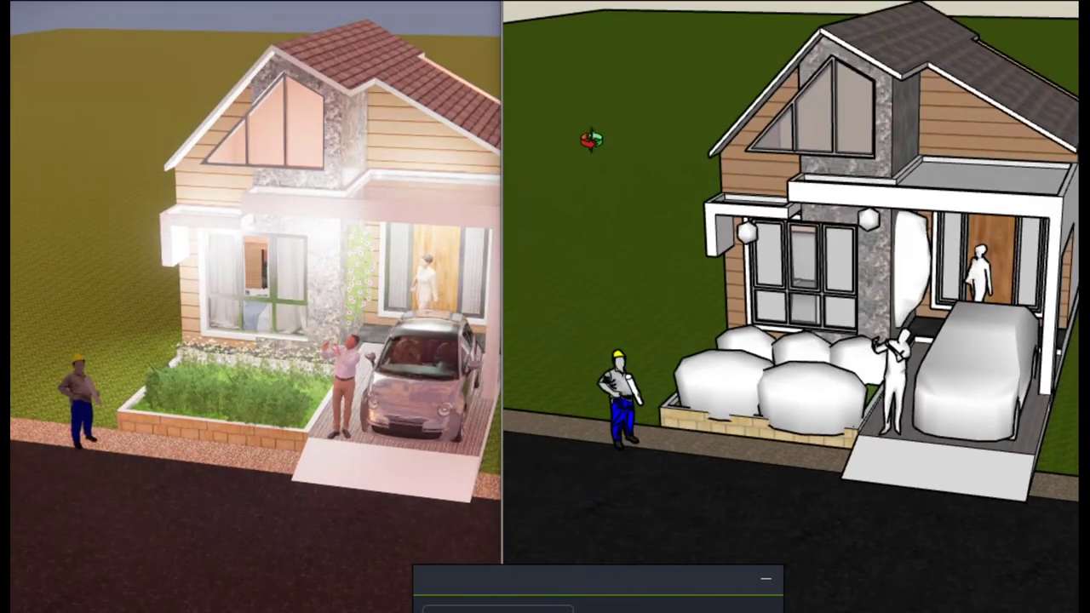
# Zoom and orbit to frame the entrance, garden bed and carport from above left.
pyautogui.scroll(-10, 587, 137)
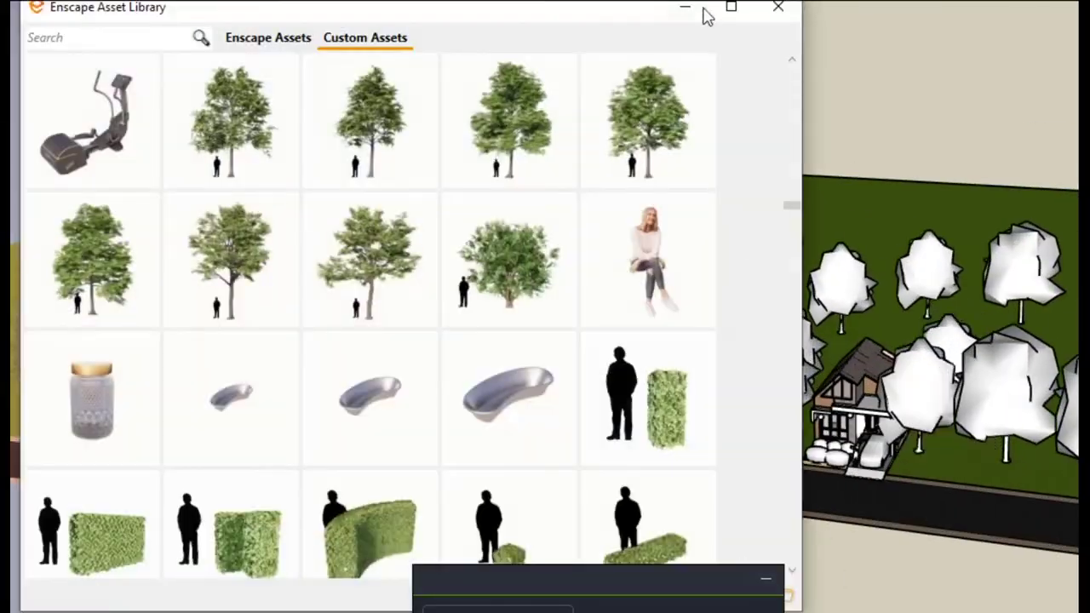
pyautogui.scroll(5, 846, 486)
pyautogui.scroll(5, 962, 451)
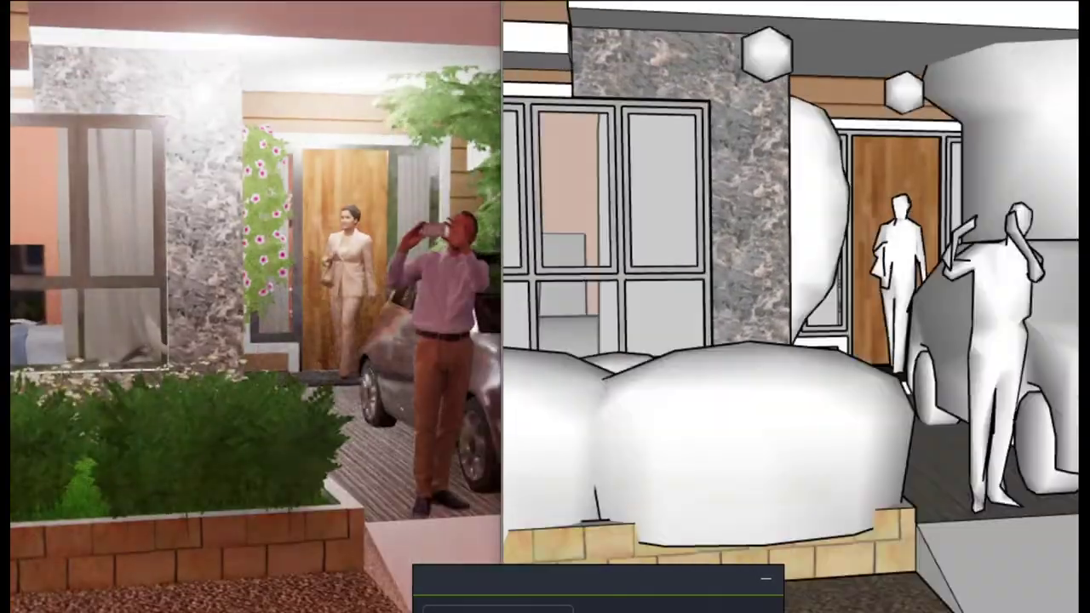
pyautogui.scroll(-3, 1068, 373)
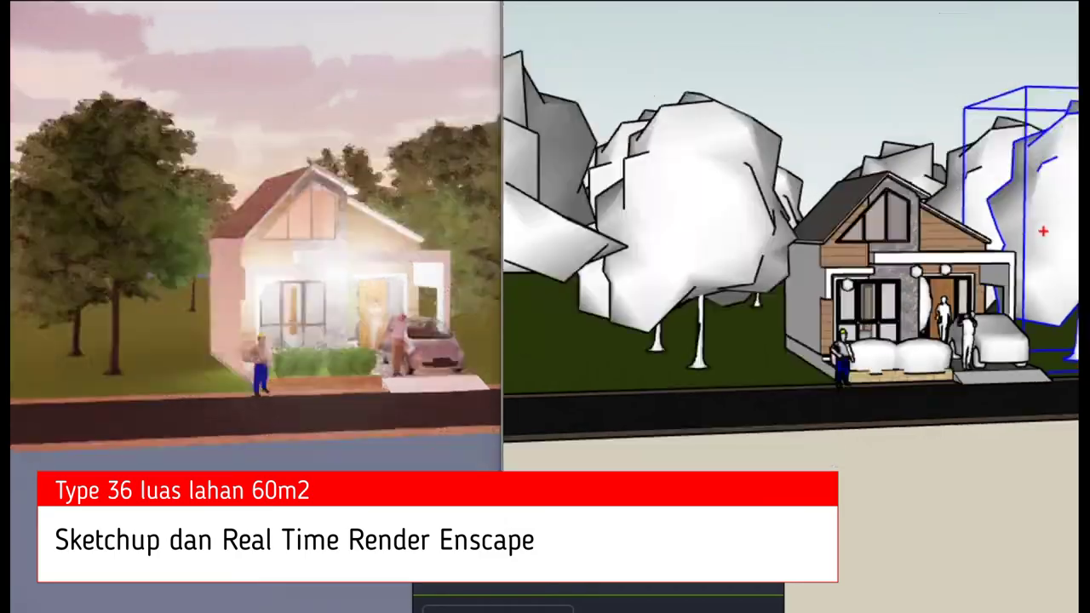
pyautogui.scroll(8, 925, 360)
pyautogui.scroll(-6, 579, 264)
pyautogui.scroll(3, 964, 282)
pyautogui.scroll(3, 961, 322)
pyautogui.scroll(4, 771, 409)
pyautogui.scroll(-4, 771, 409)
pyautogui.moveTo(771, 409); pyautogui.dragTo(971, 590, button='middle')
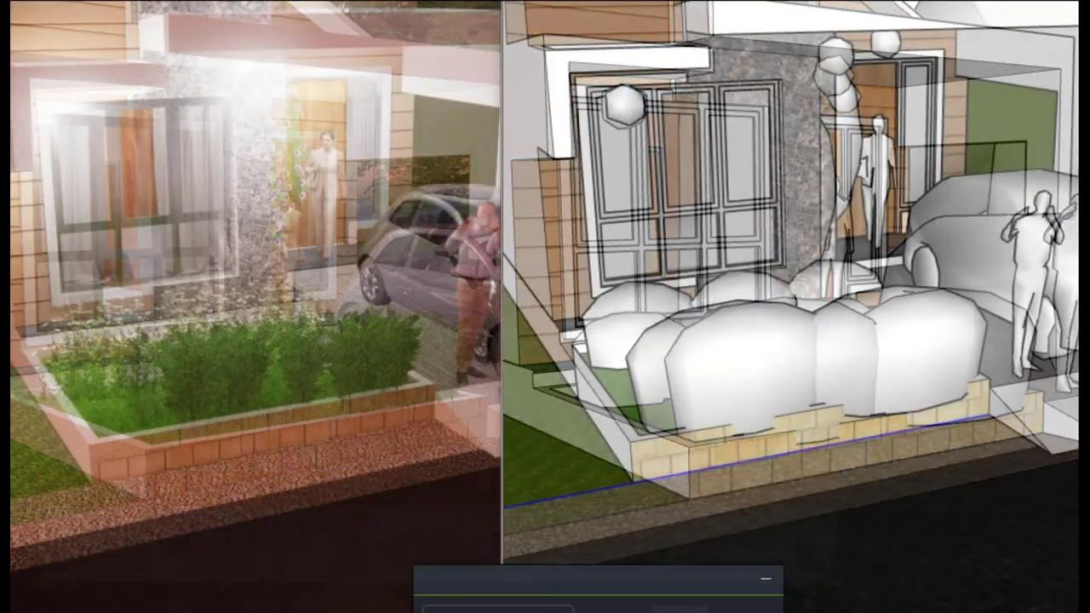
pyautogui.scroll(-2, 965, 566)
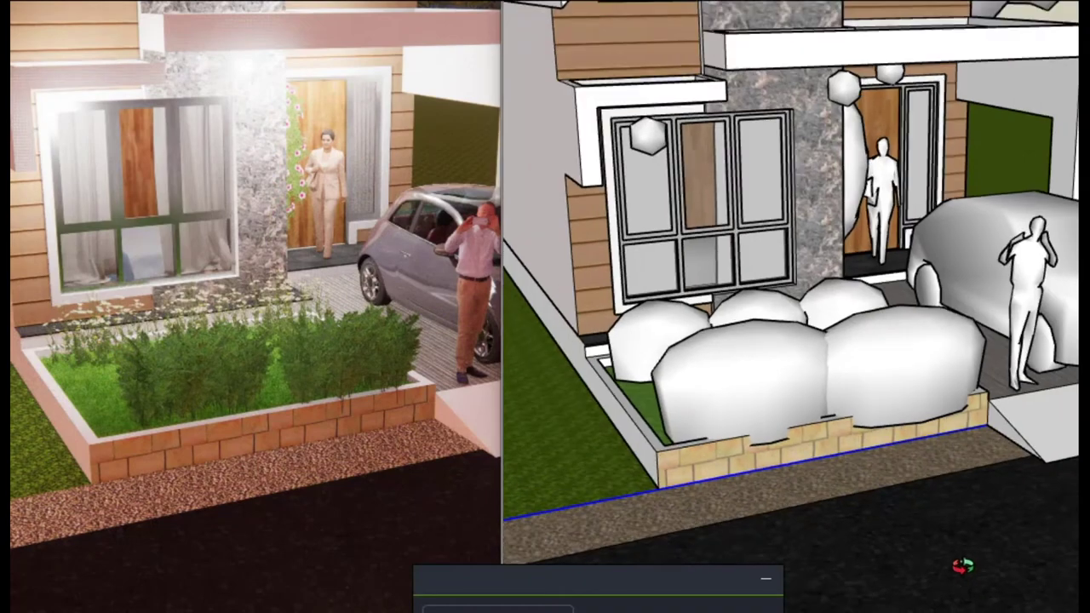
pyautogui.scroll(-2, 954, 557)
pyautogui.moveTo(954, 557)
pyautogui.mouseDown(button='middle')
pyautogui.moveTo(911, 448)
pyautogui.moveTo(953, 326)
pyautogui.mouseUp(button='middle')
pyautogui.scroll(2, 947, 397)
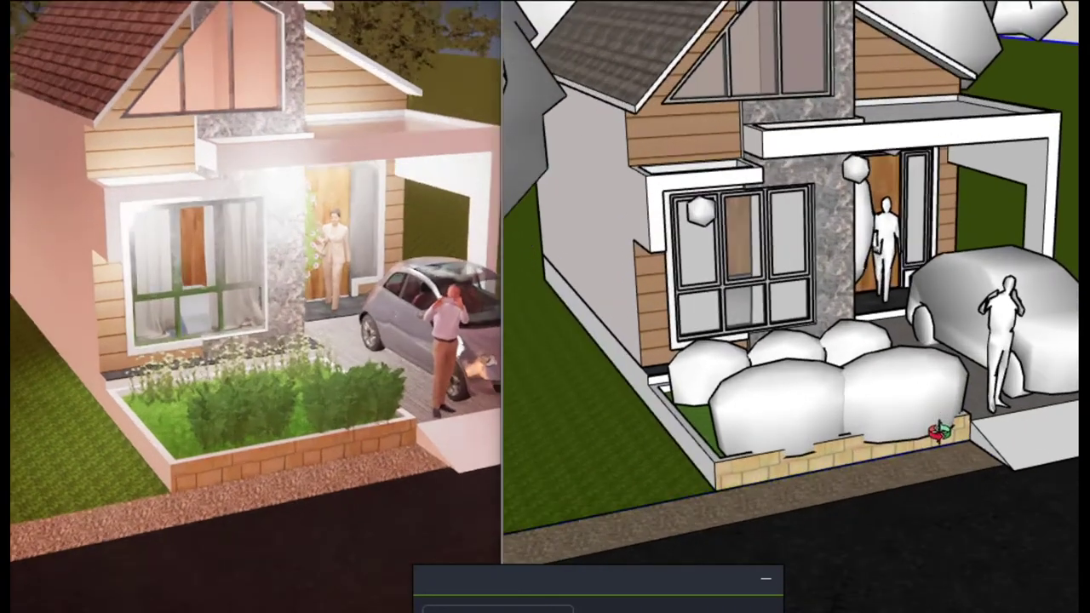
pyautogui.scroll(1, 947, 396)
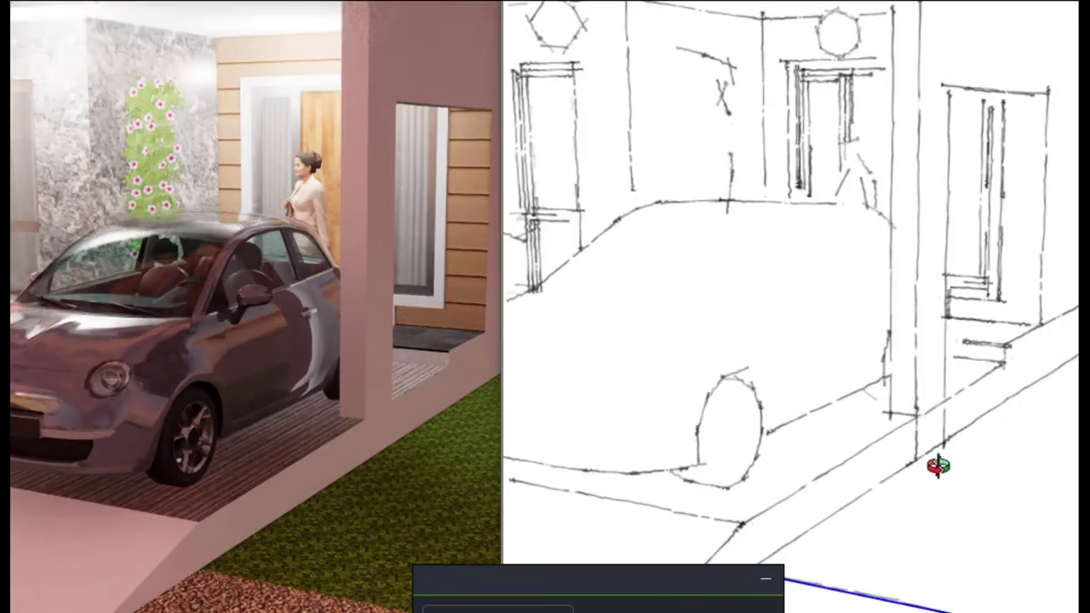
# Frame the woman walking at the front door and save it as the first scene.
pyautogui.scroll(-2, 957, 312)
pyautogui.scroll(3, 968, 282)
pyautogui.scroll(2, 963, 334)
pyautogui.scroll(-2, 963, 334)
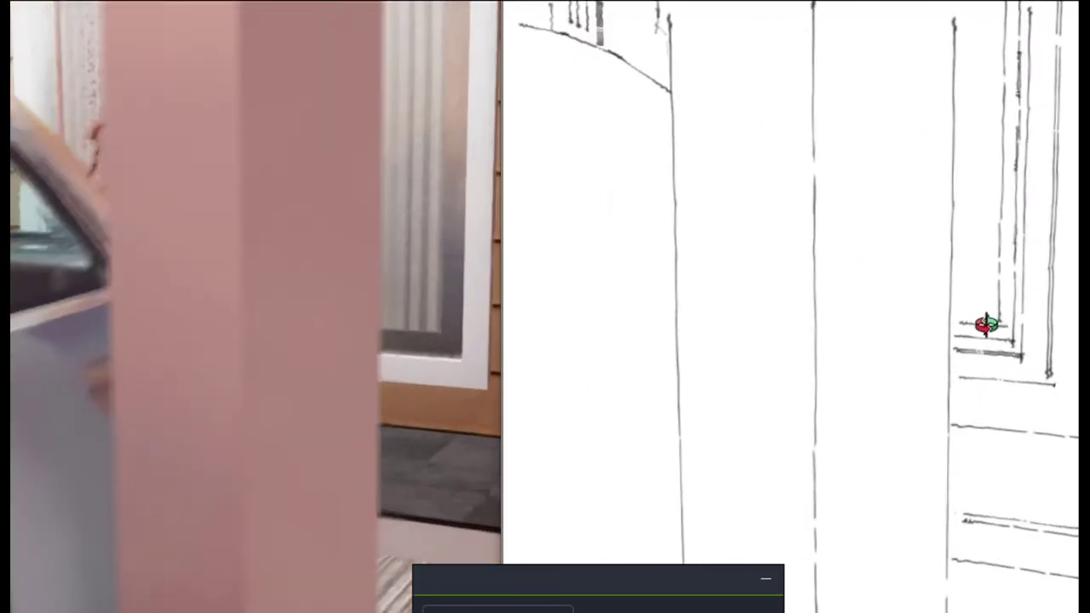
pyautogui.scroll(-2, 983, 324)
pyautogui.scroll(-1, 1017, 323)
pyautogui.scroll(-1, 998, 377)
pyautogui.moveTo(984, 364)
pyautogui.mouseDown(button='middle')
pyautogui.moveTo(966, 418)
pyautogui.moveTo(984, 508)
pyautogui.mouseUp(button='middle')
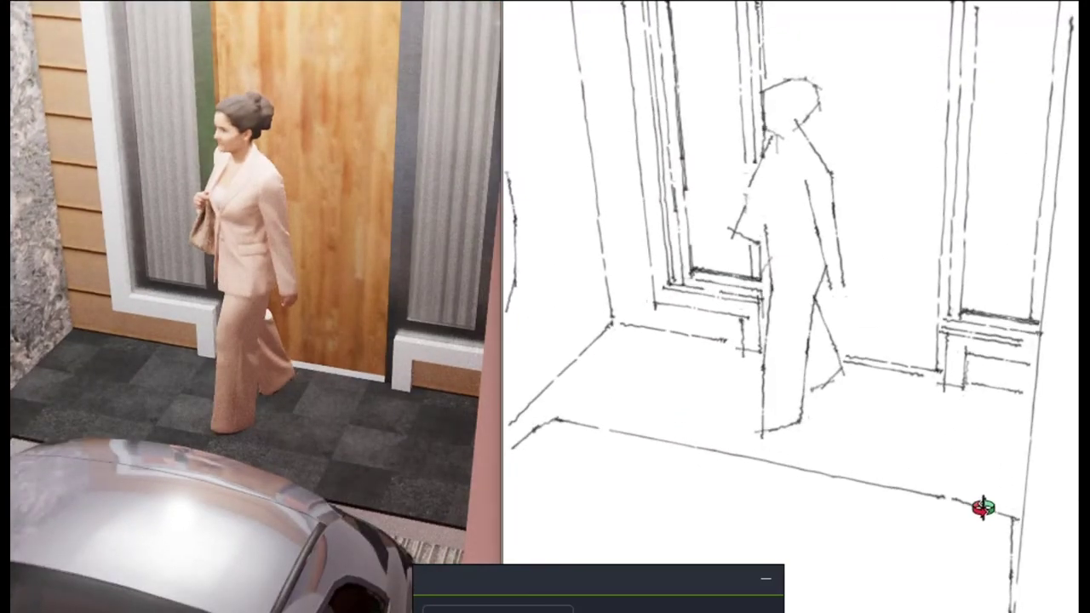
pyautogui.click(597, 0)
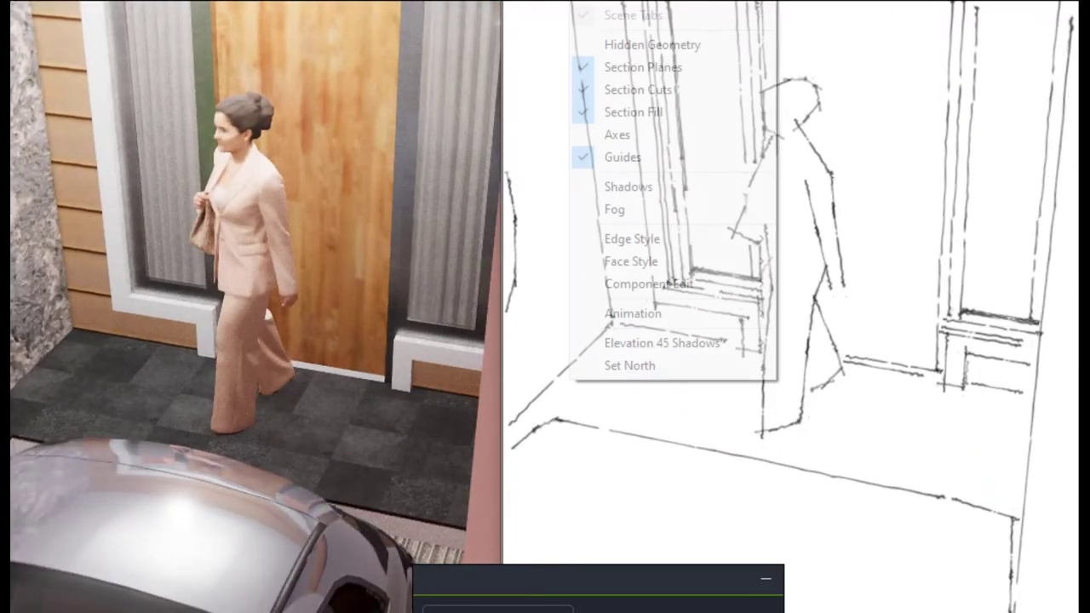
pyautogui.moveTo(647, 313)
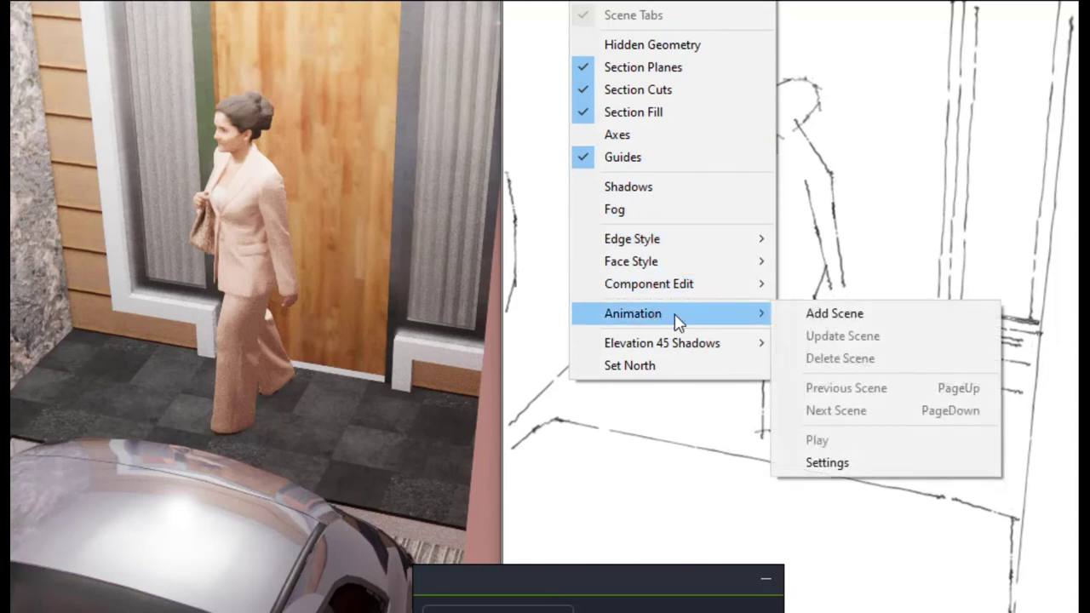
pyautogui.click(833, 314)
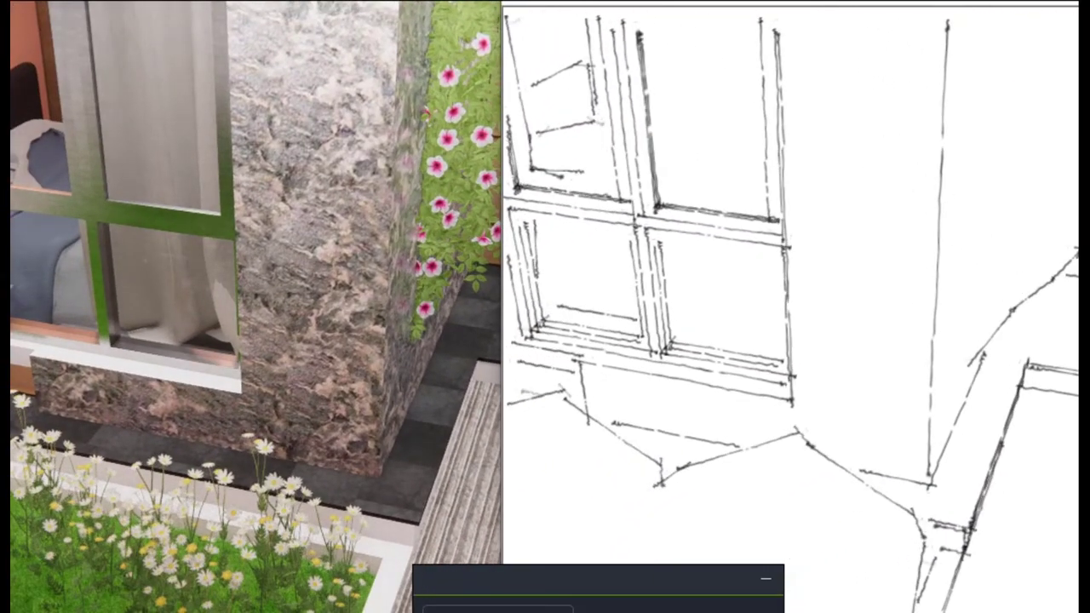
# Check the 10-second transition and 1-second delay settings, then add the window view as a scene.
pyautogui.click(596, 2)
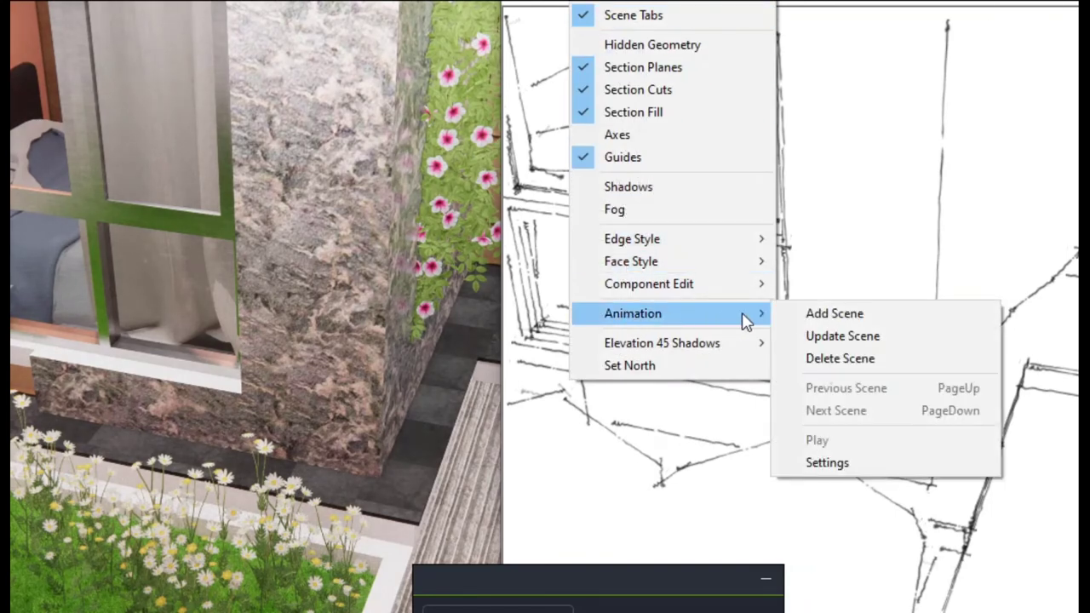
pyautogui.click(833, 464)
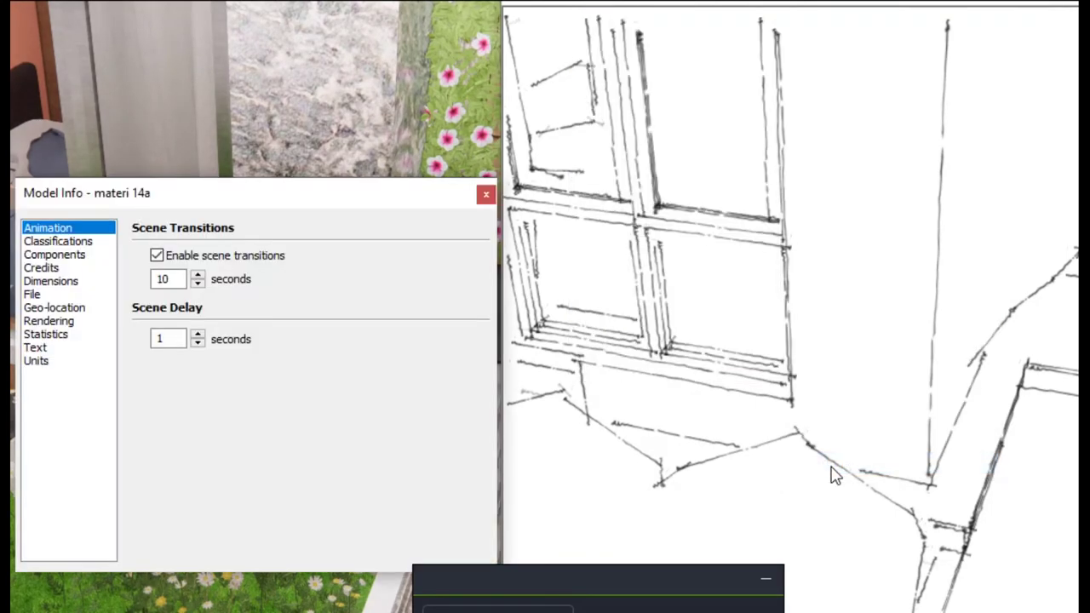
pyautogui.click(486, 195)
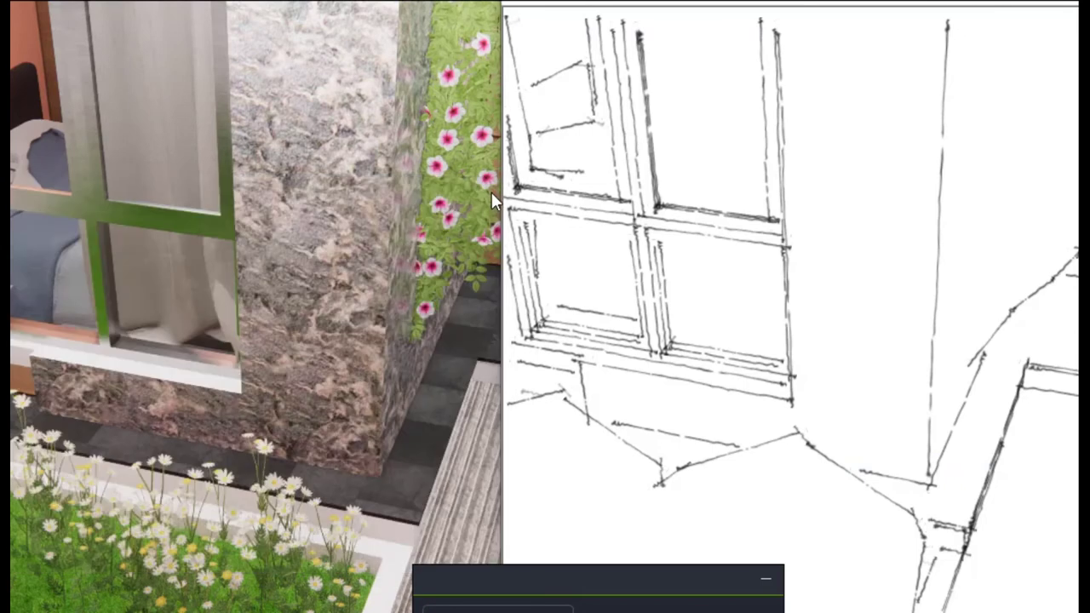
pyautogui.rightClick(542, 4)
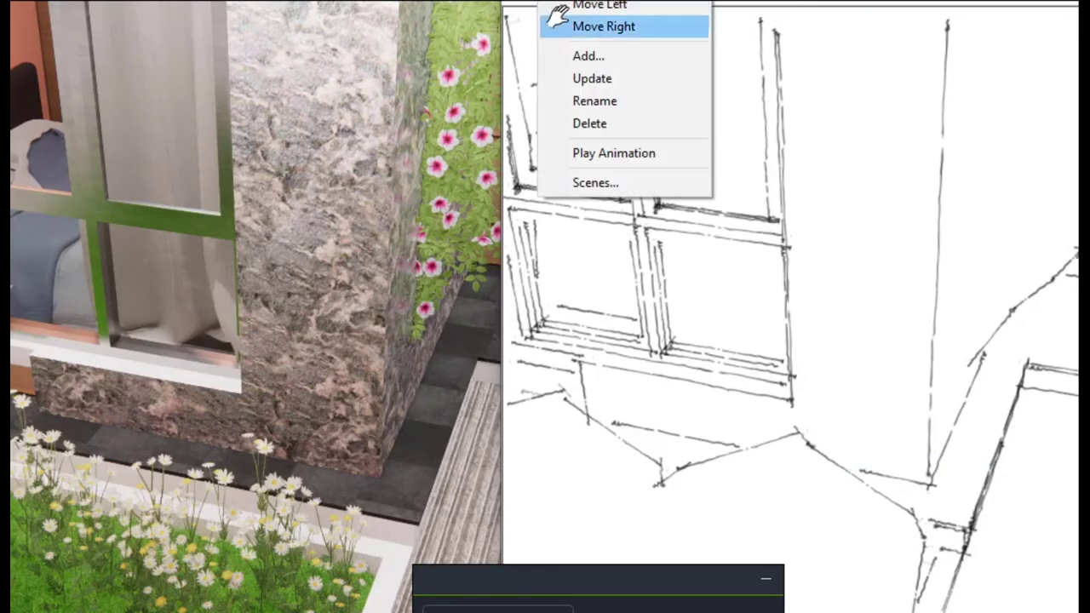
pyautogui.click(584, 56)
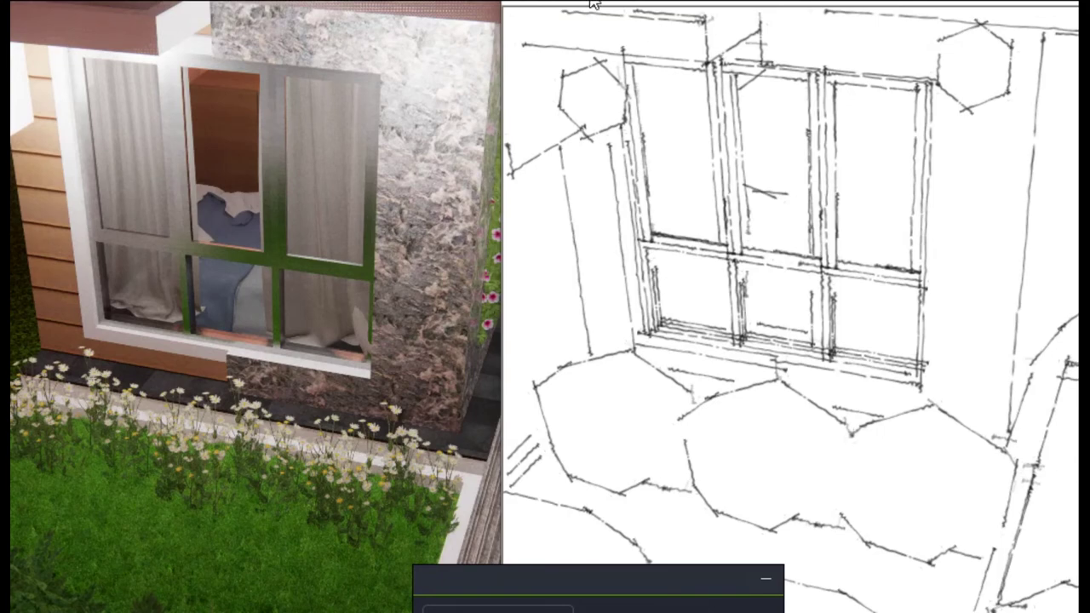
# Save the window view and the front window view as two new scenes.
pyautogui.rightClick(594, 5)
pyautogui.click(638, 55)
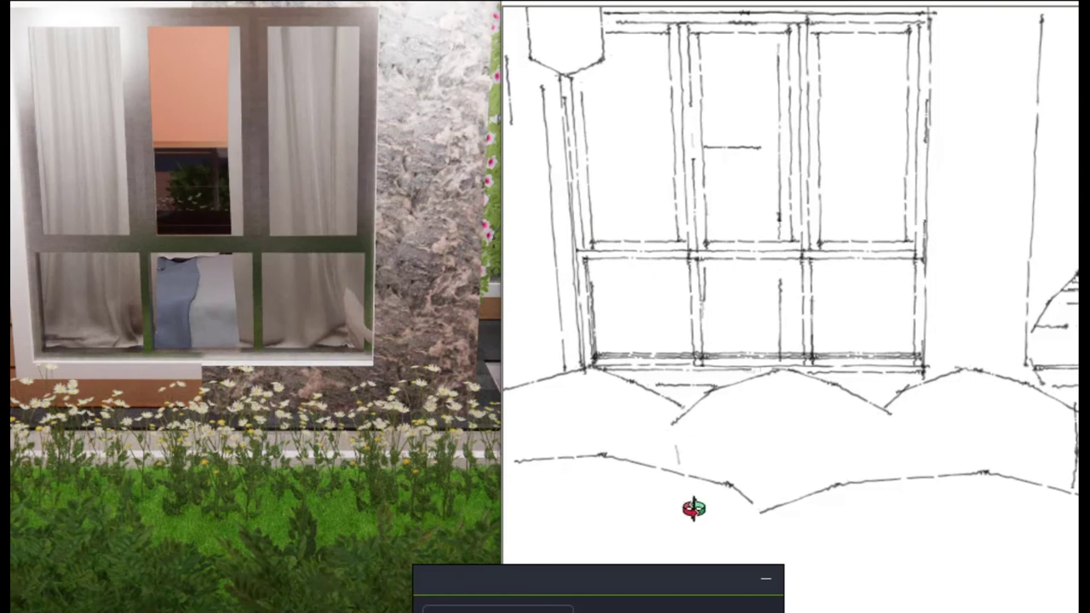
pyautogui.rightClick(649, 4)
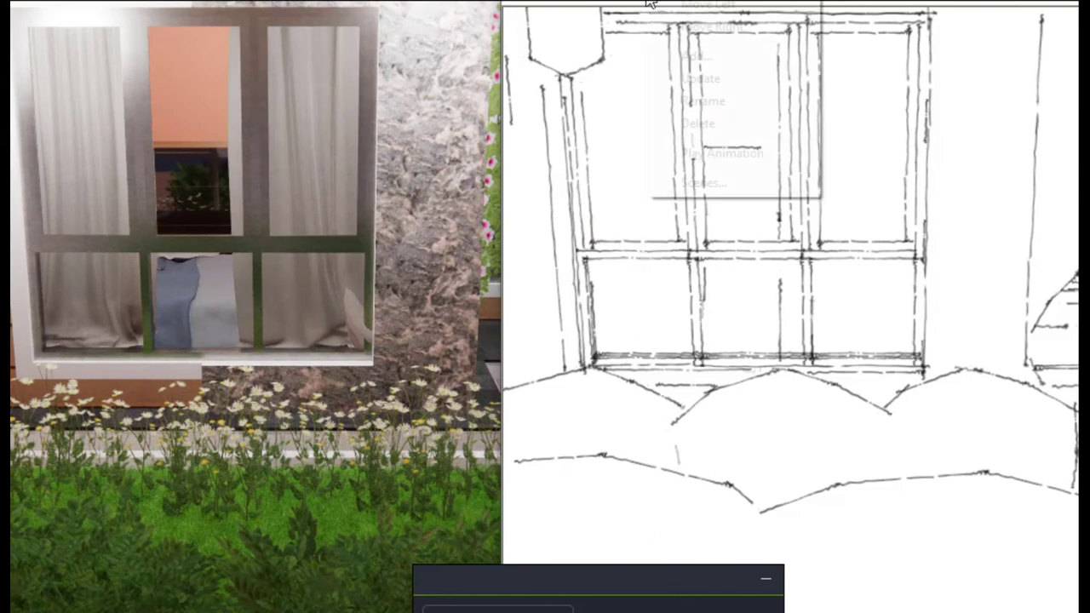
pyautogui.click(692, 61)
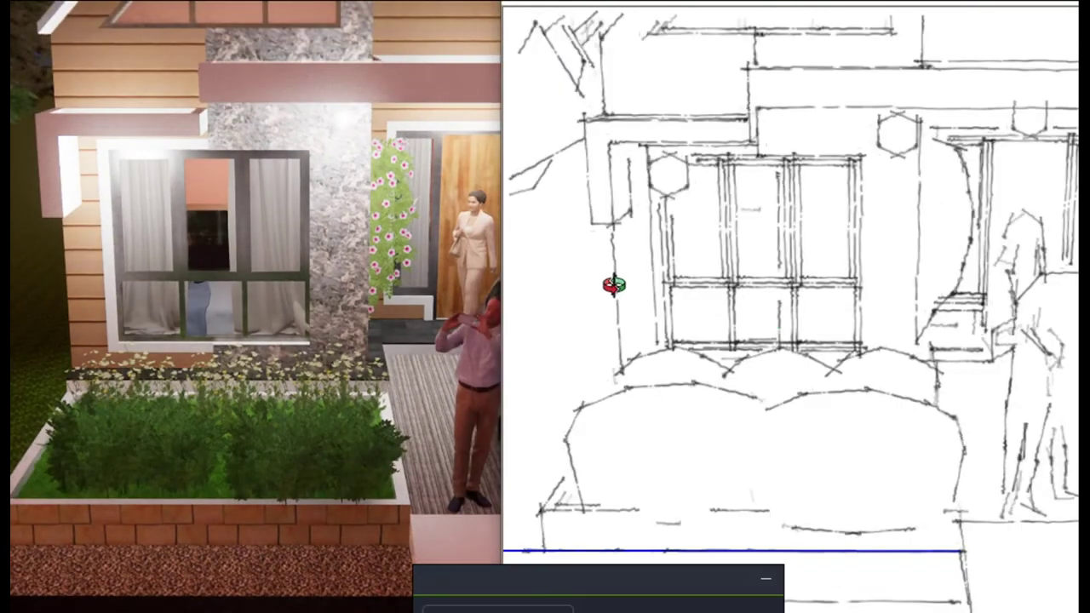
# Orbit to a lower-angle view of the house front and save it as a scene.
pyautogui.scroll(5, 614, 280)
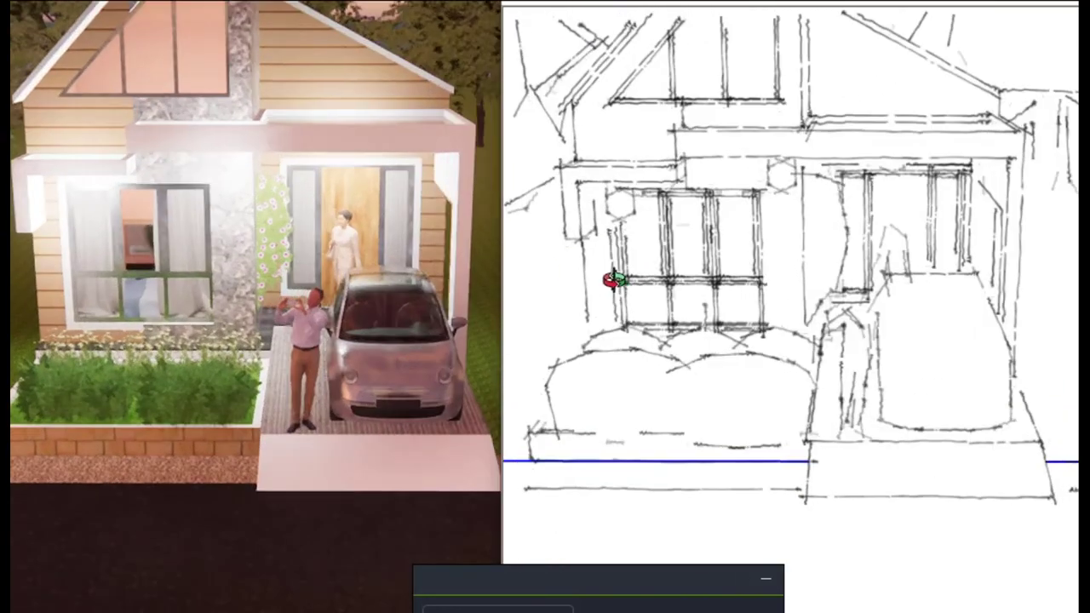
pyautogui.moveTo(760, 373); pyautogui.dragTo(757, 71, button='middle')
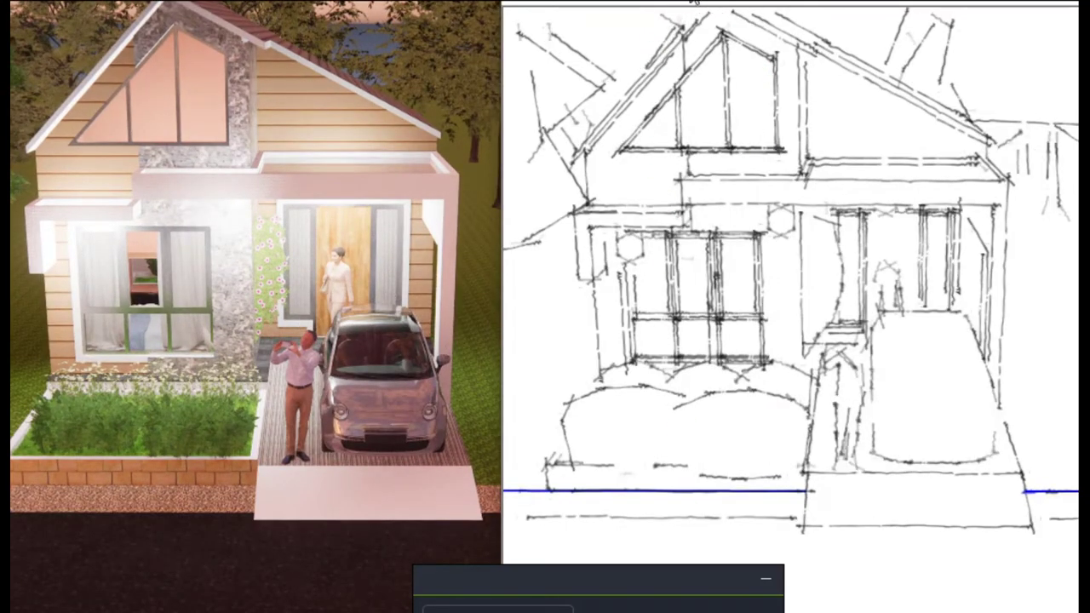
pyautogui.rightClick(694, 2)
pyautogui.click(734, 50)
# Orbit to a wider, more frontal view of the house and save it as a scene.
pyautogui.moveTo(841, 276)
pyautogui.mouseDown(button='middle')
pyautogui.moveTo(856, 236)
pyautogui.moveTo(827, 365)
pyautogui.mouseUp(button='middle')
pyautogui.scroll(-3, 817, 414)
pyautogui.moveTo(817, 414)
pyautogui.mouseDown(button='middle')
pyautogui.moveTo(877, 151)
pyautogui.moveTo(854, 293)
pyautogui.mouseUp(button='middle')
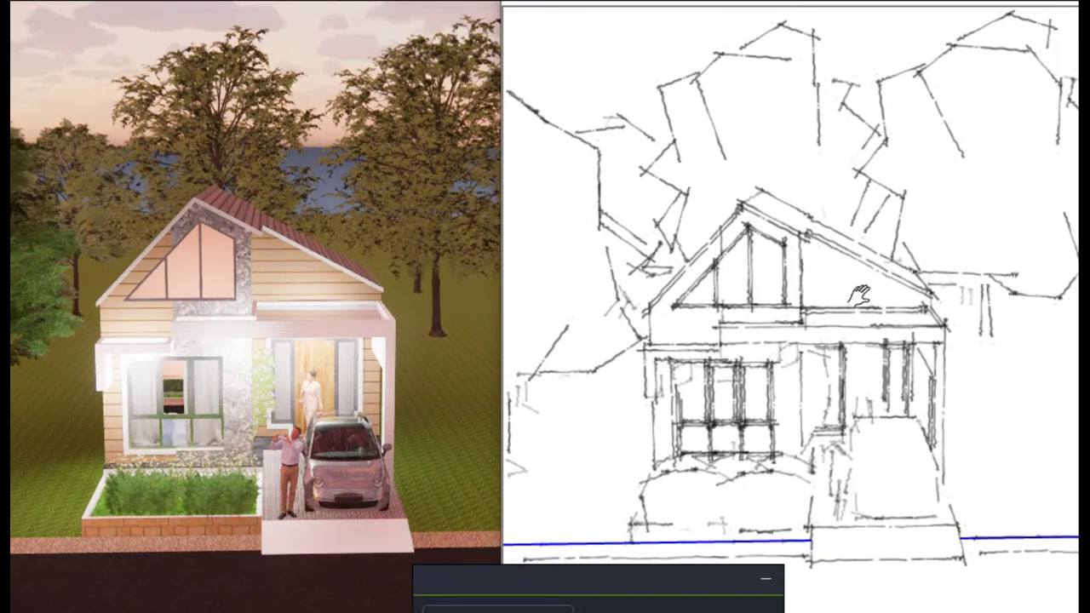
pyautogui.moveTo(856, 308); pyautogui.dragTo(859, 251, button='middle')
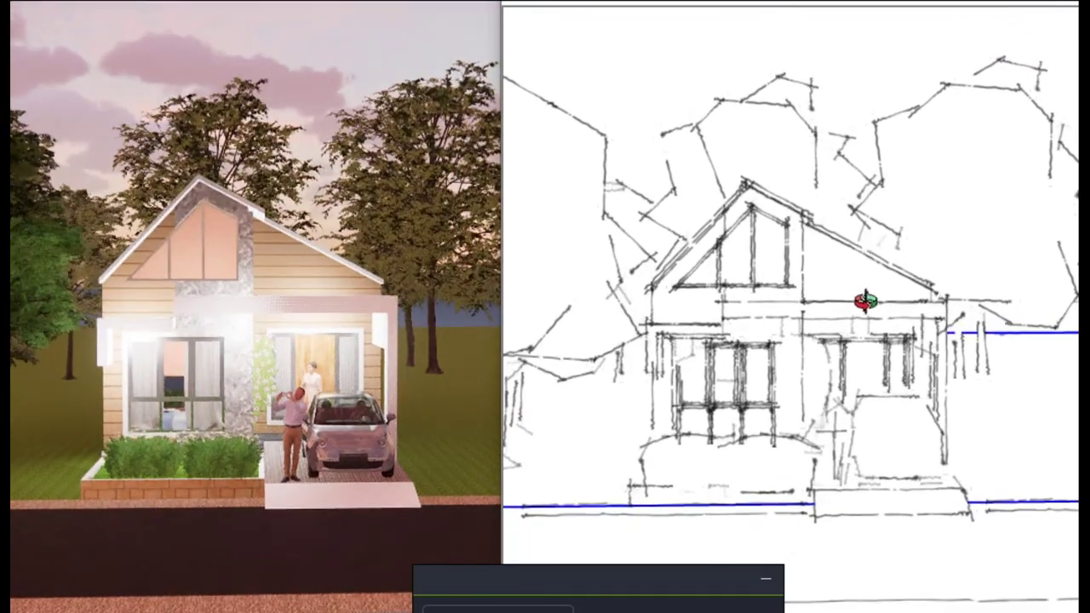
pyautogui.scroll(2, 862, 317)
pyautogui.moveTo(860, 332); pyautogui.dragTo(757, 219, button='middle')
pyautogui.scroll(2, 825, 369)
pyautogui.scroll(1, 834, 378)
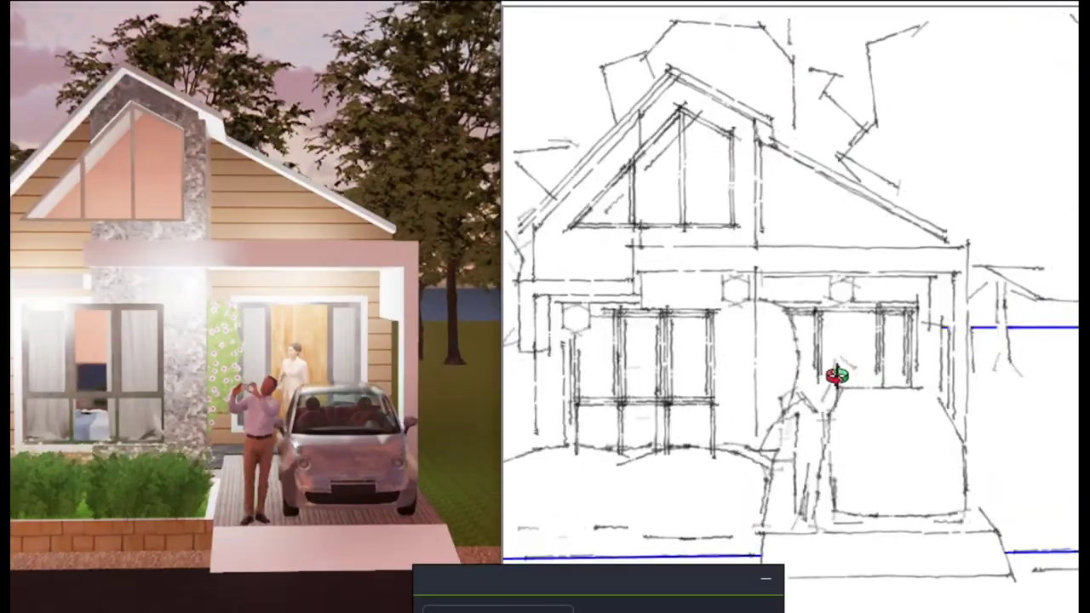
pyautogui.rightClick(758, 5)
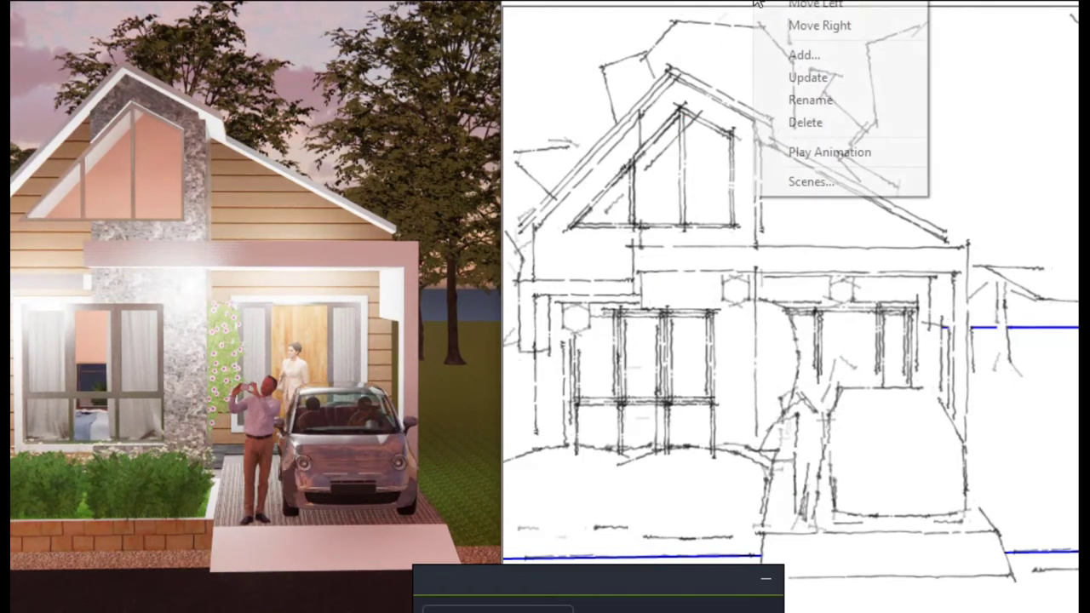
pyautogui.click(805, 52)
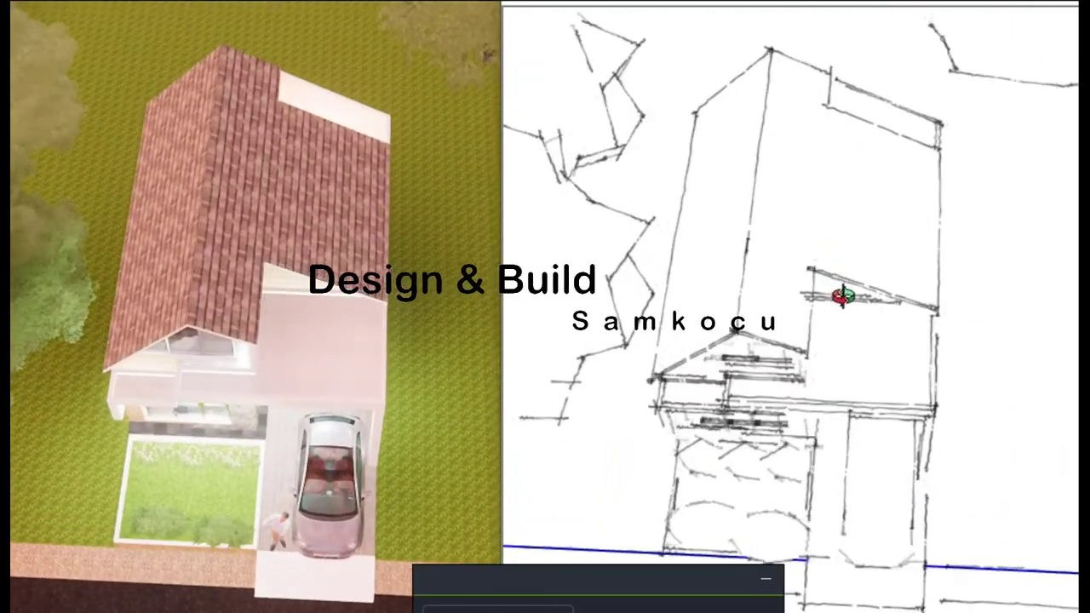
# Save the overhead roof view as a scene and play the scenes as an animation.
pyautogui.rightClick(803, 4)
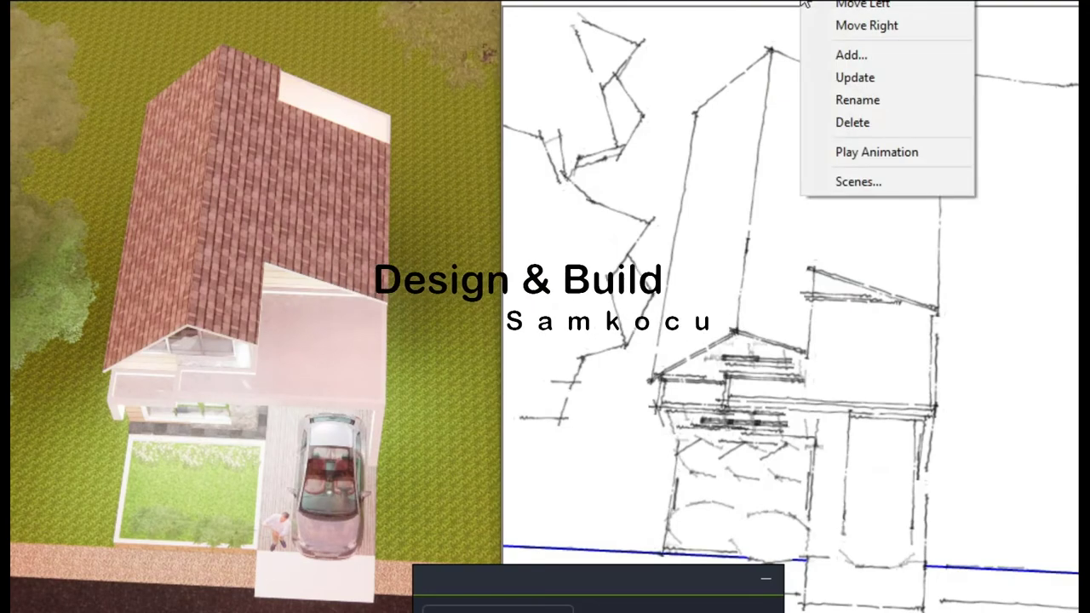
pyautogui.click(831, 53)
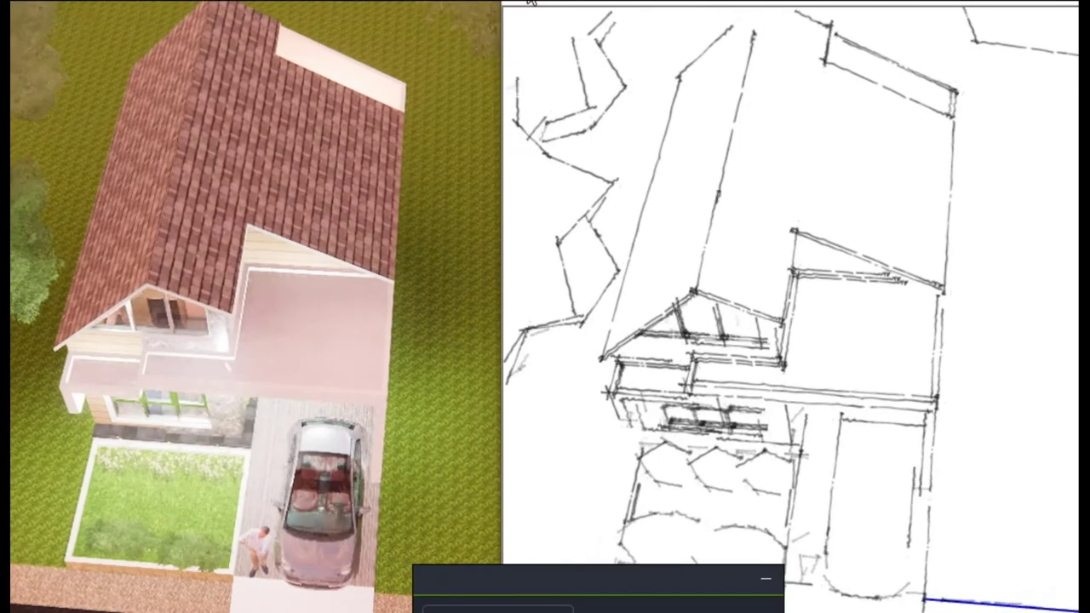
pyautogui.rightClick(530, 3)
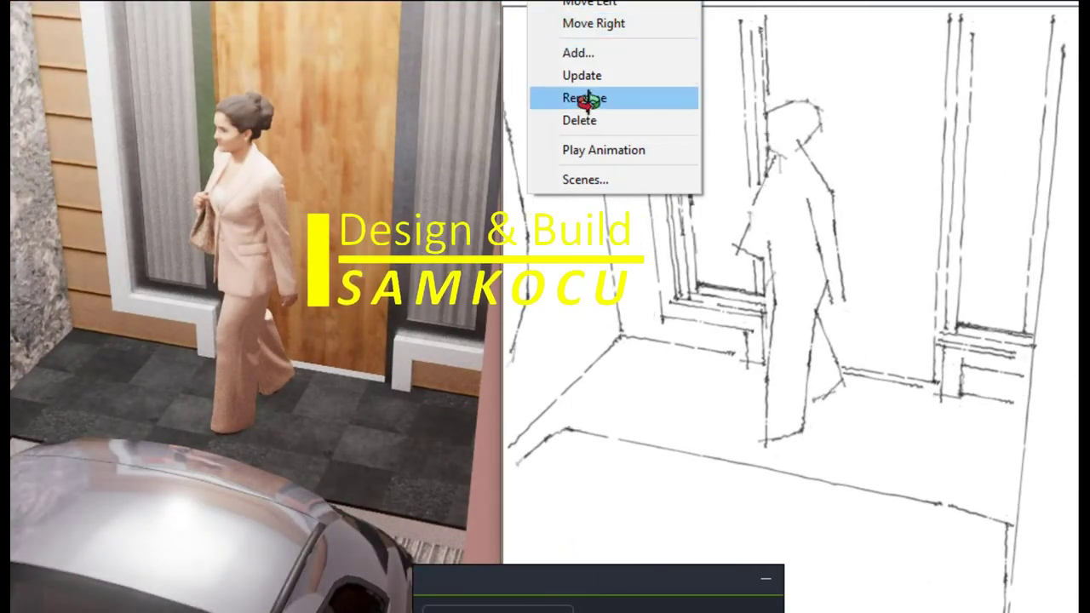
pyautogui.click(601, 150)
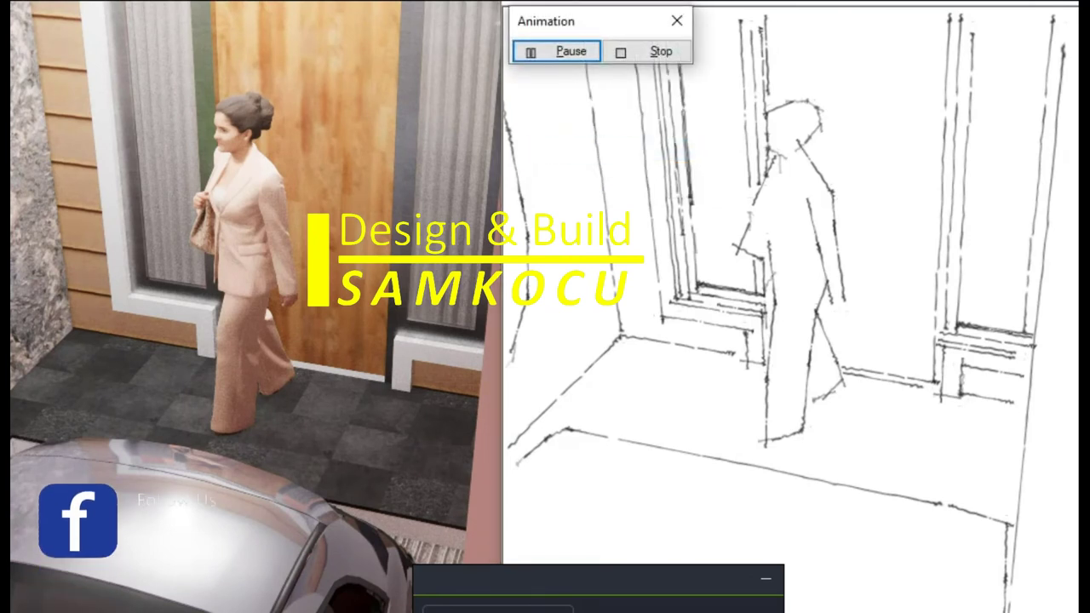